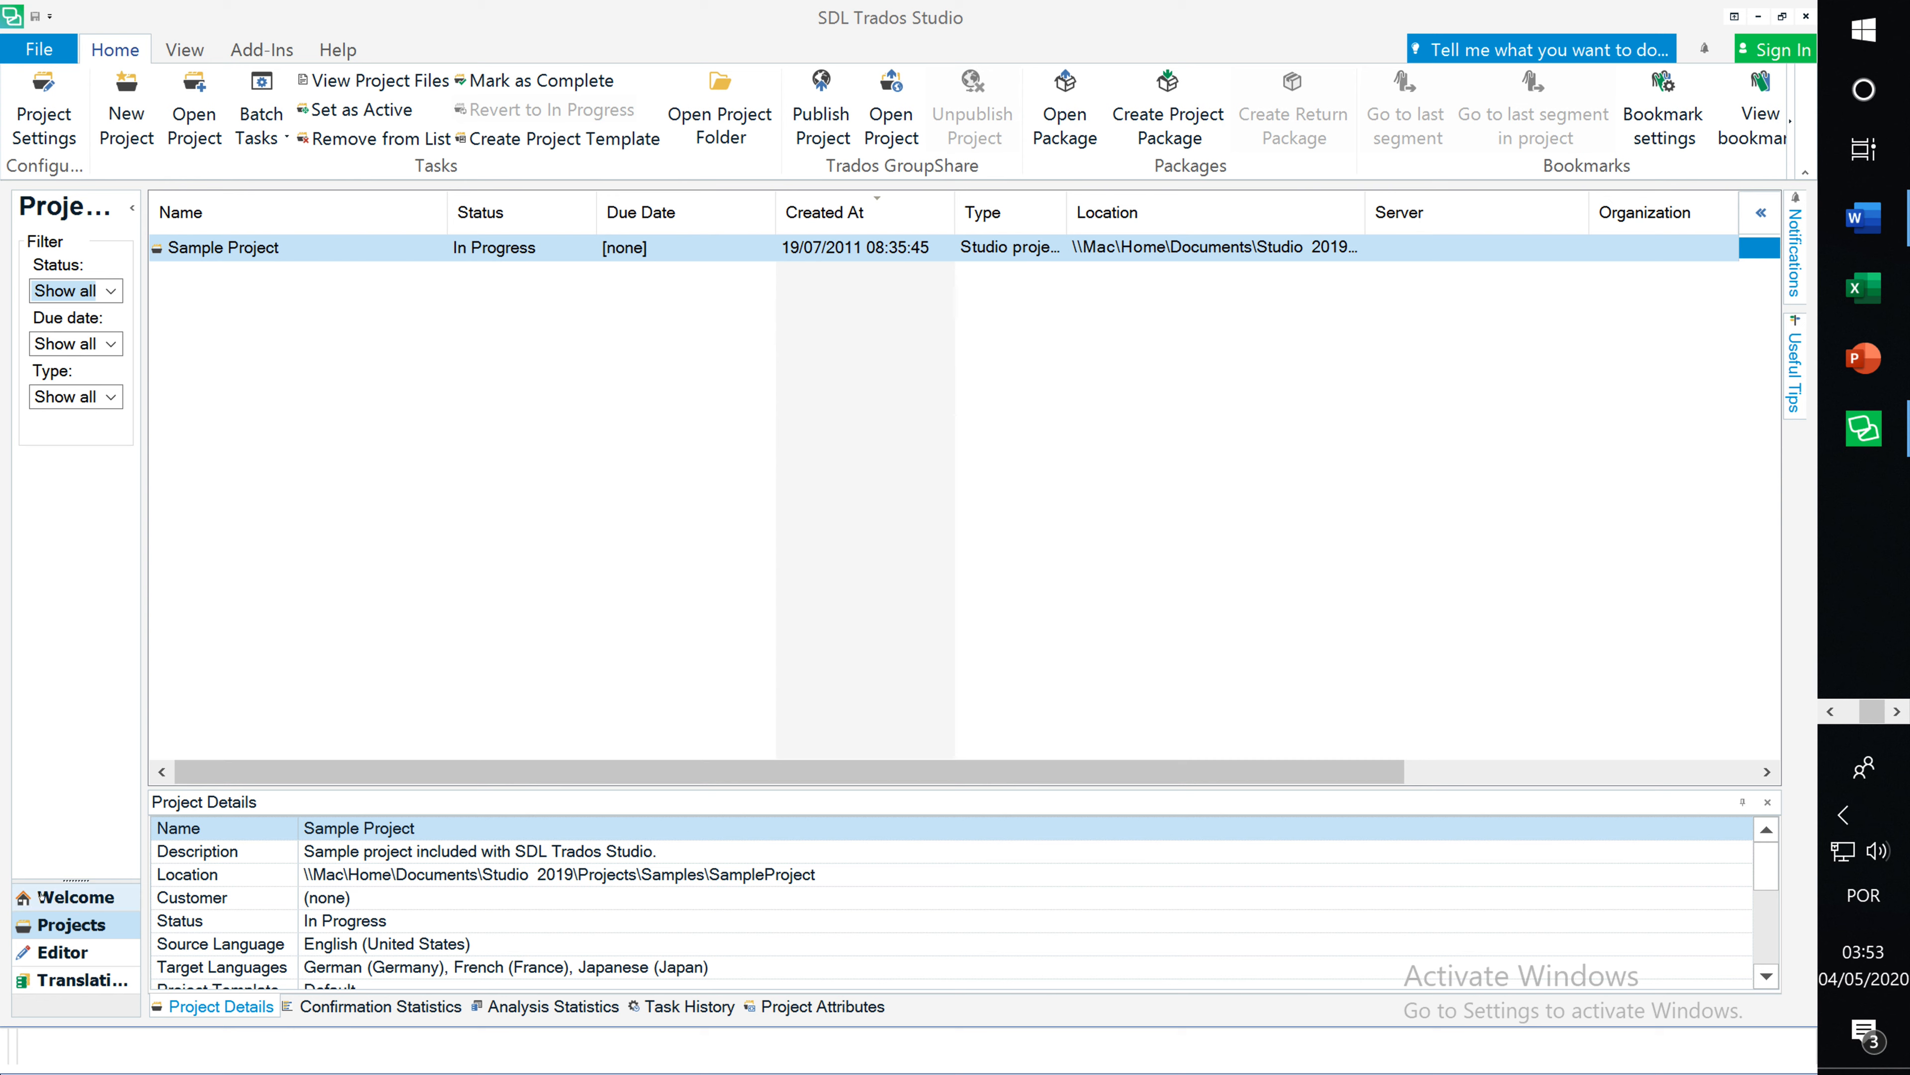
Open the Sample Project to list its files.
drag(47, 881, 59, 827)
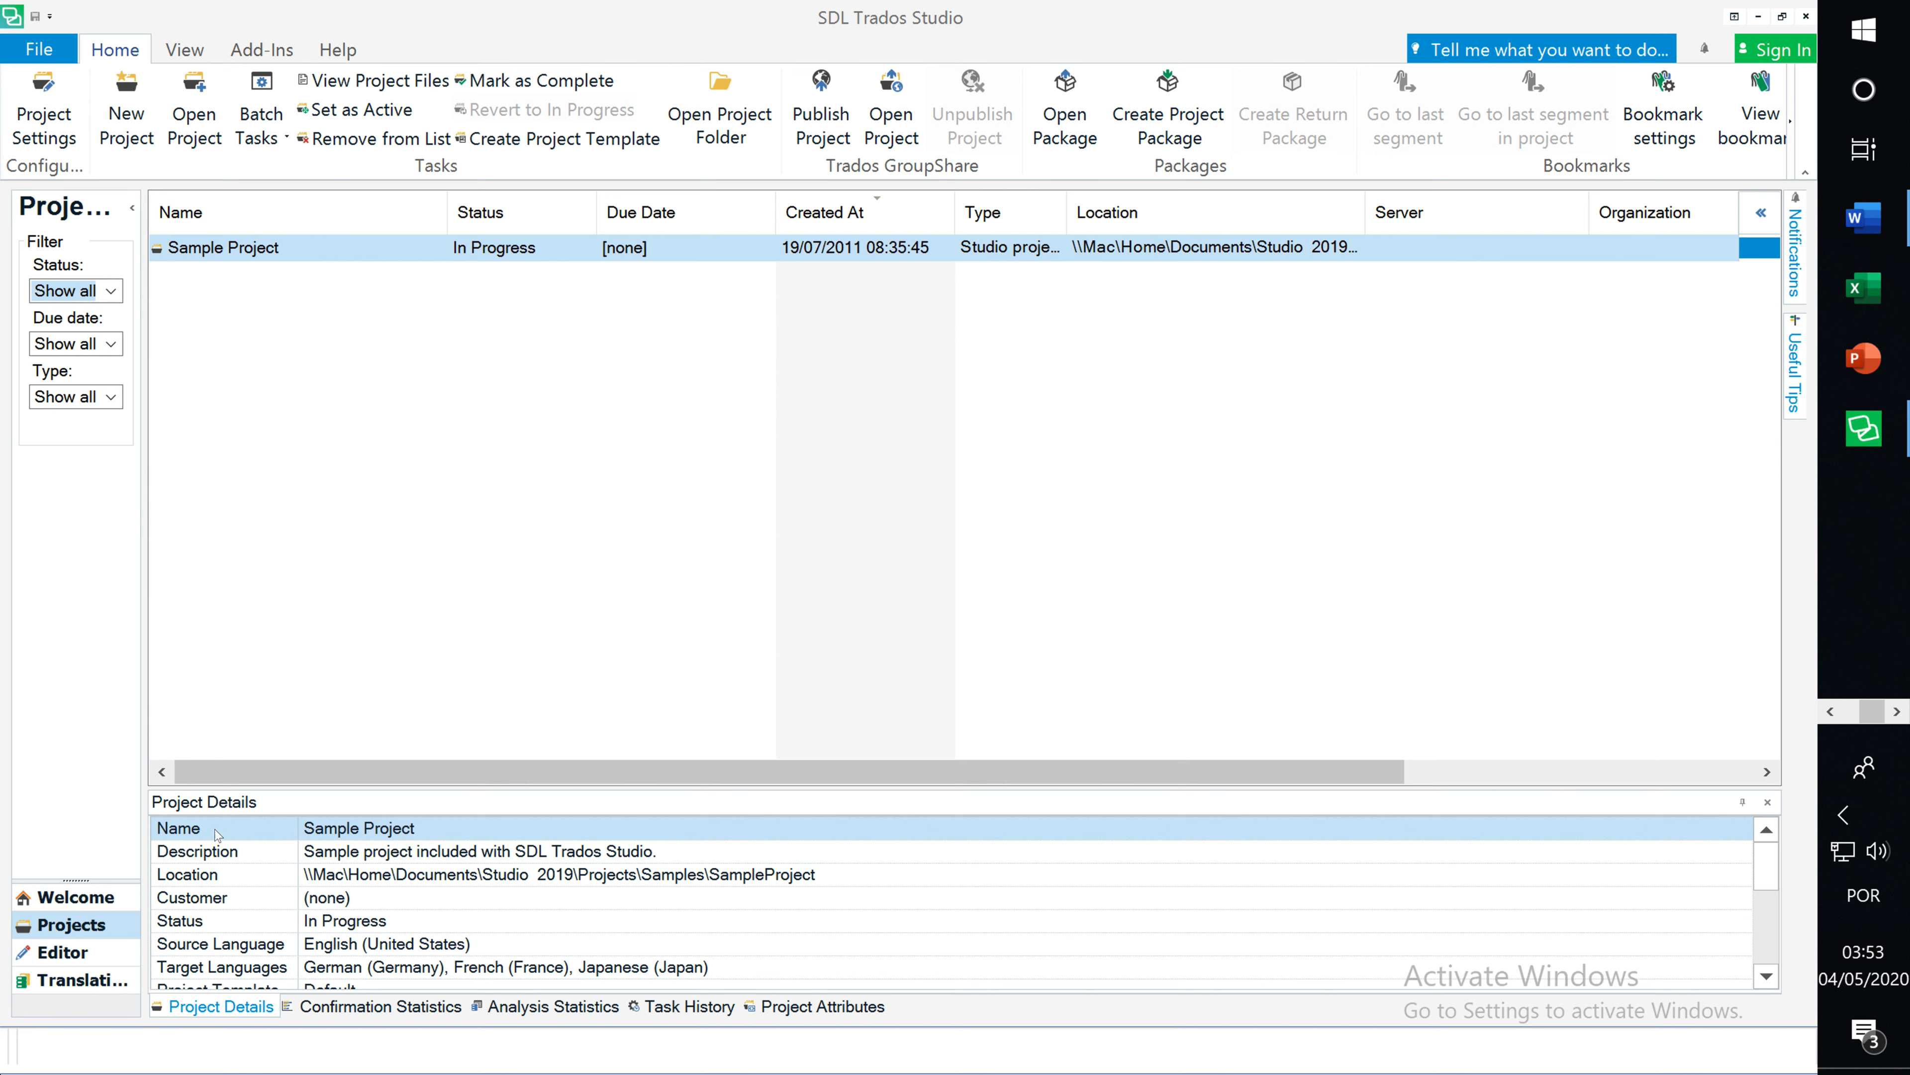
click(226, 254)
double_click(245, 252)
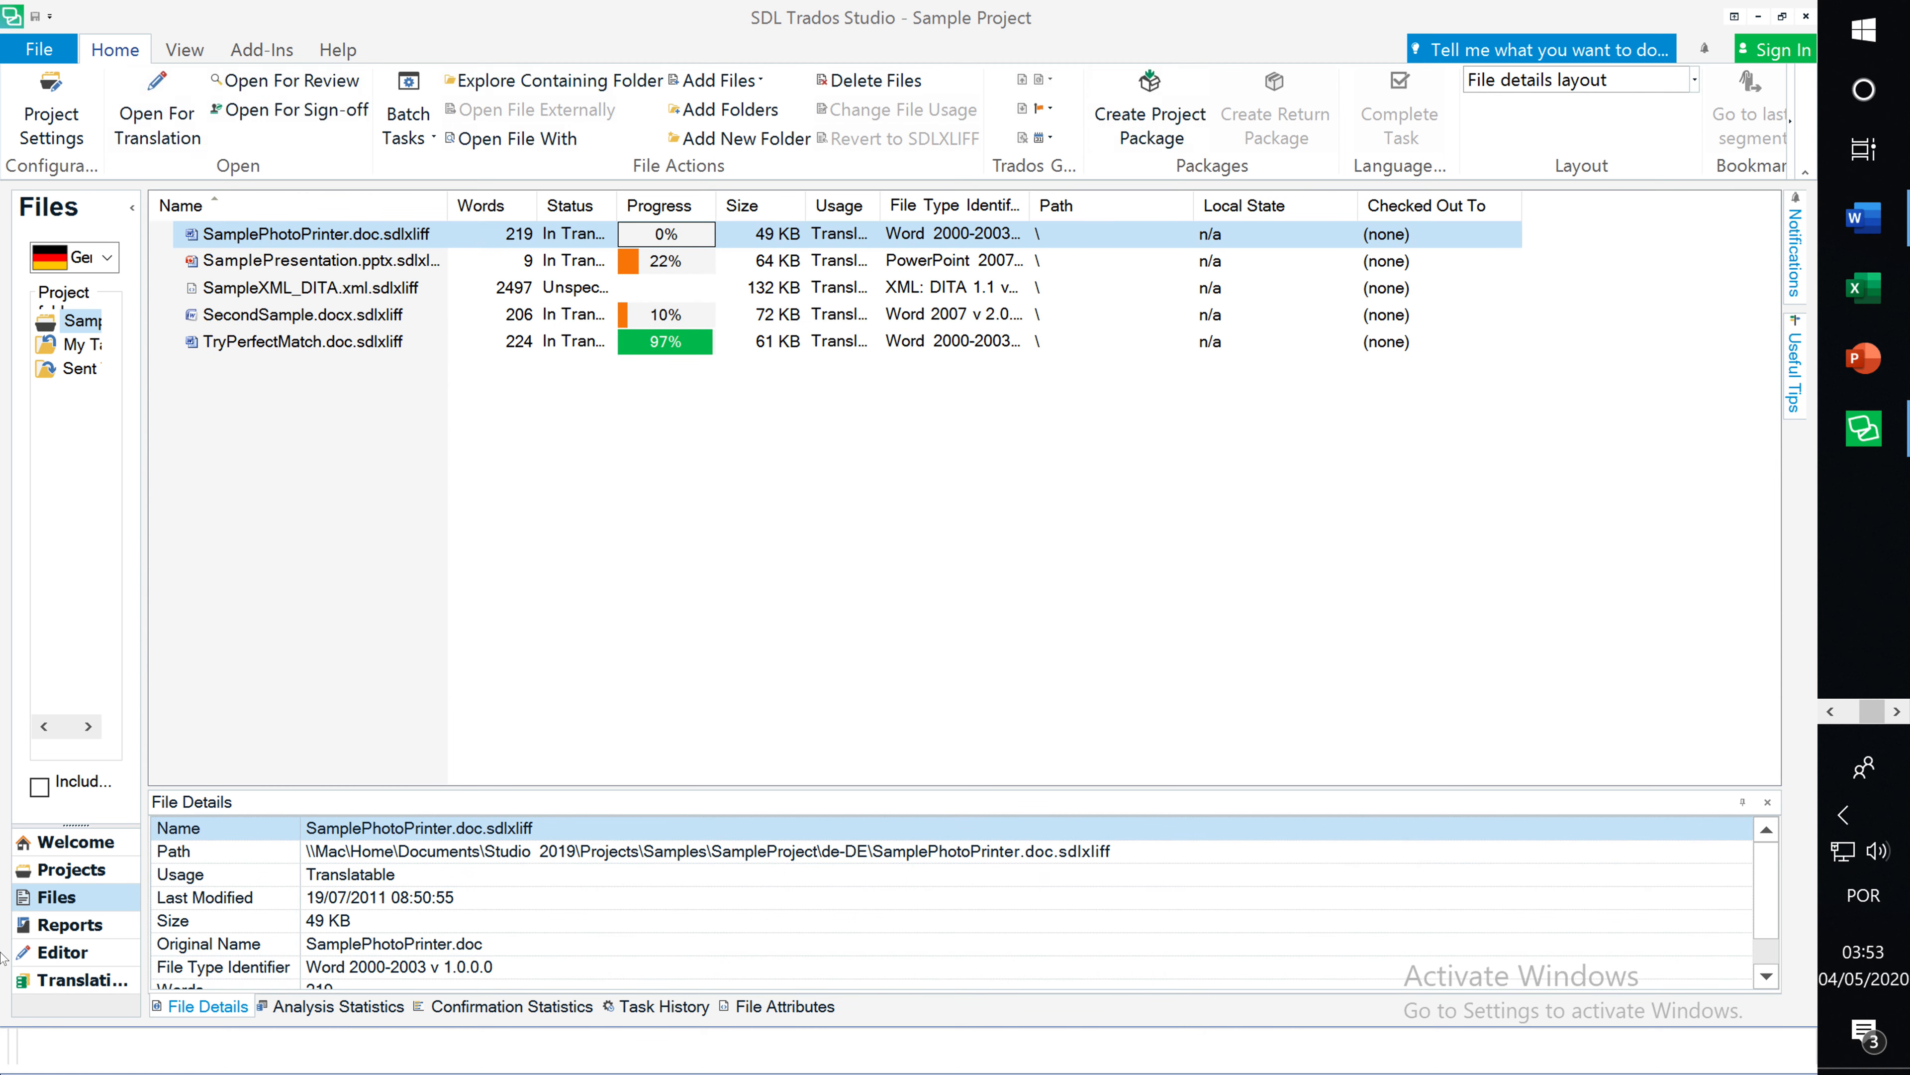
Look through the Projects, Files, Reports, Editor and Translation Memories views, ending at the project list.
click(88, 870)
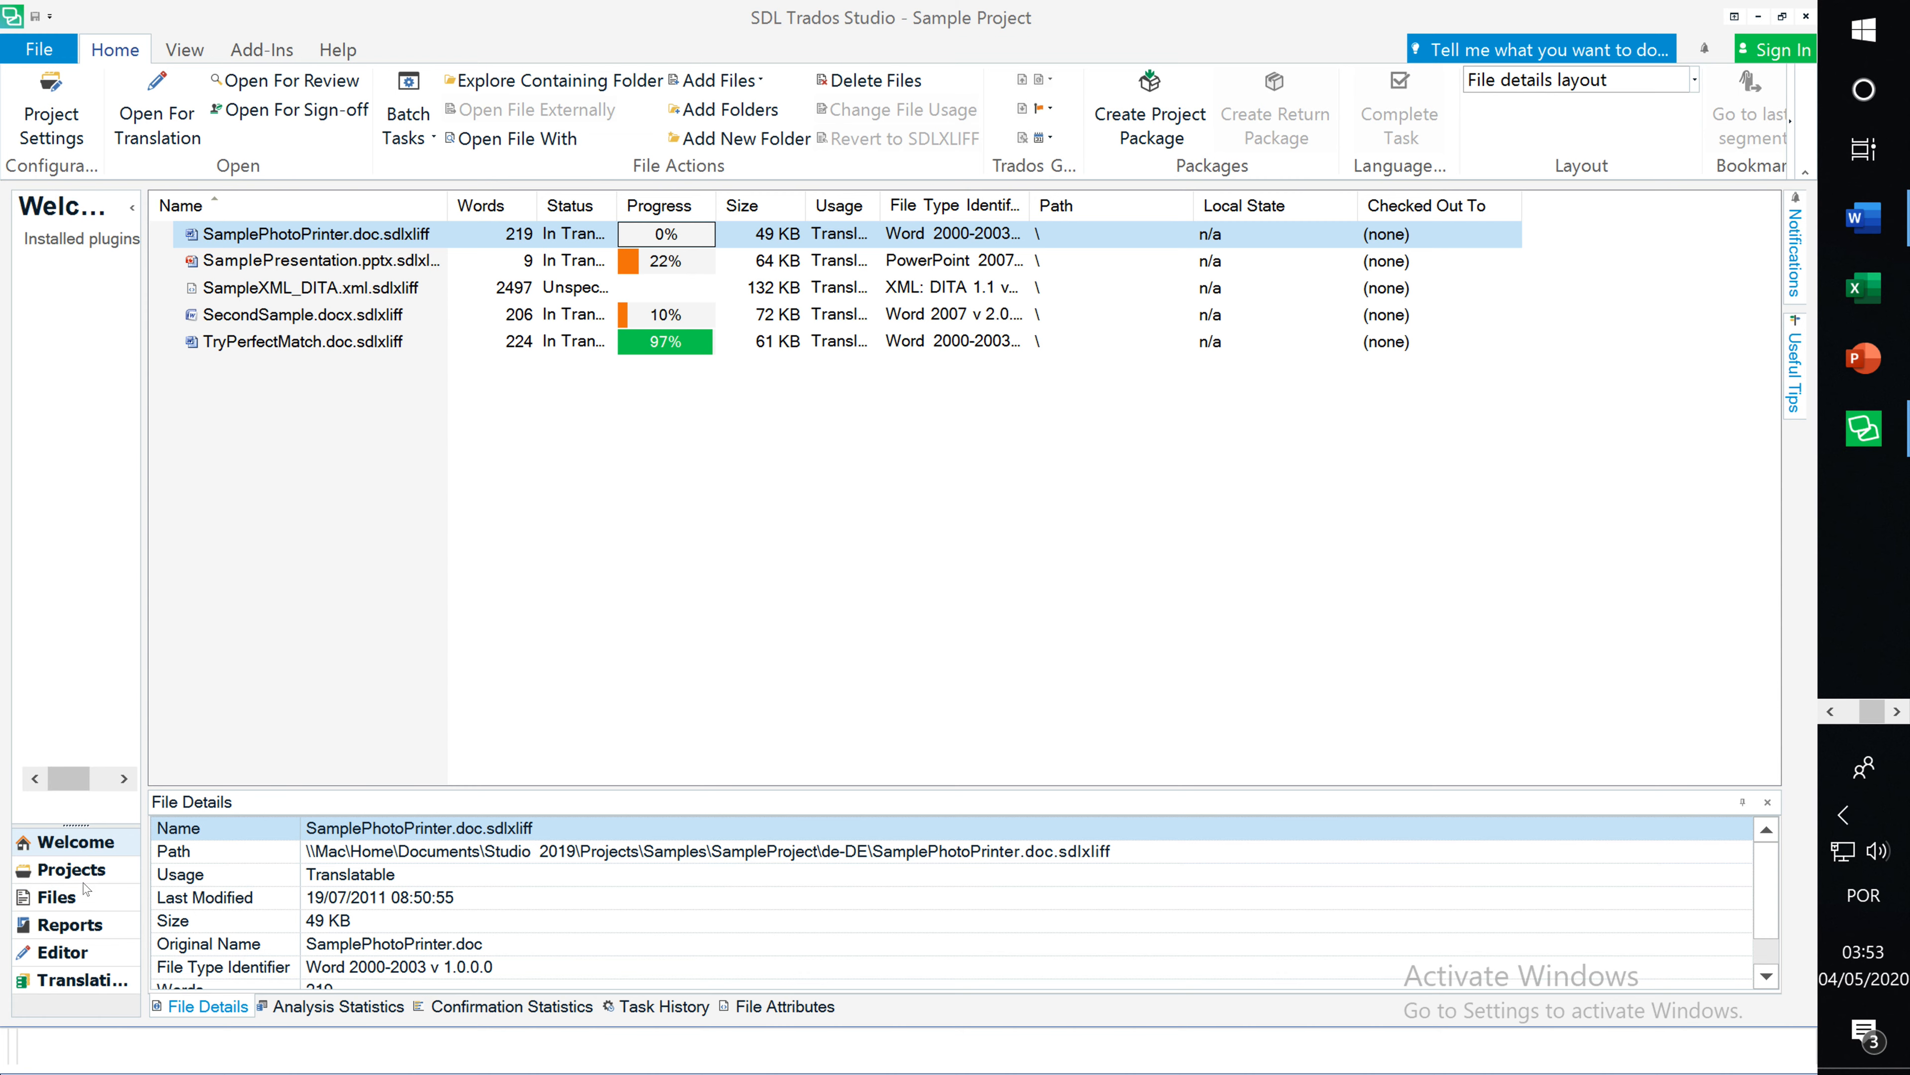
click(83, 872)
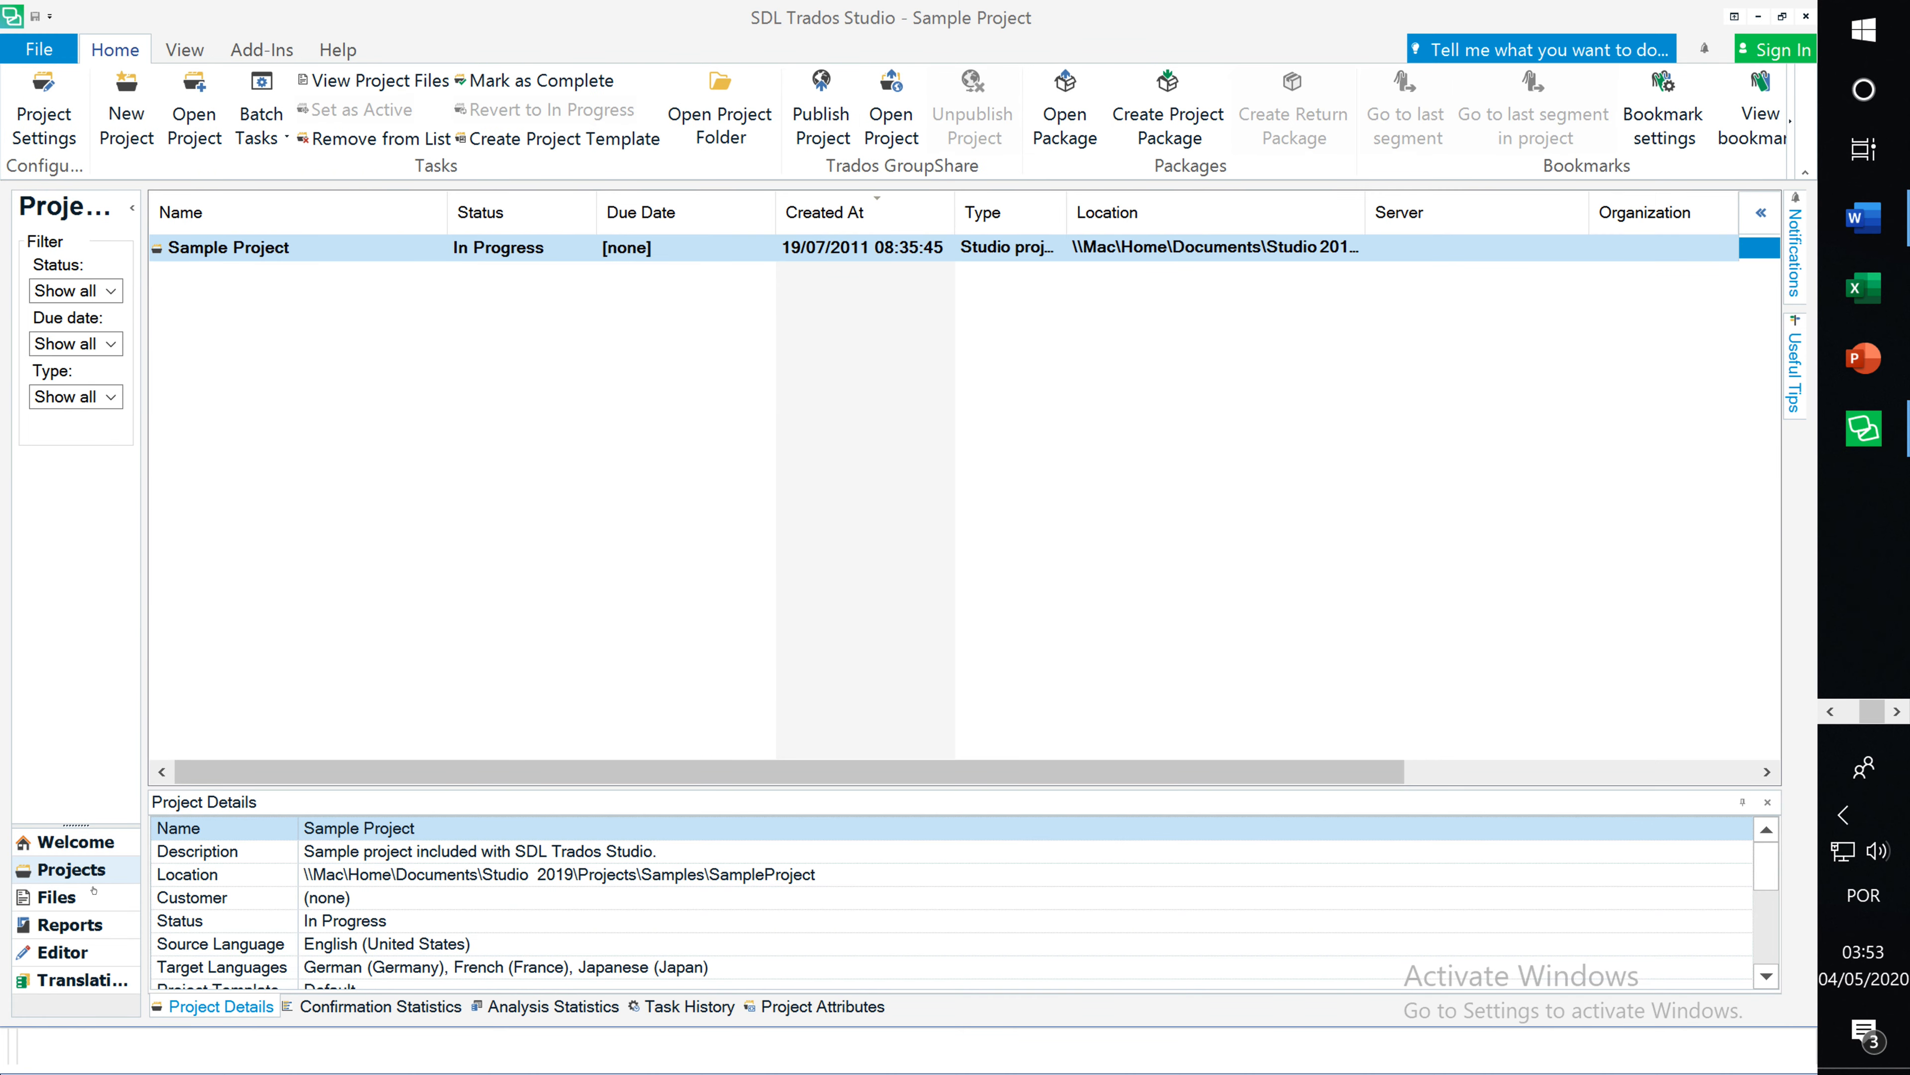
click(54, 900)
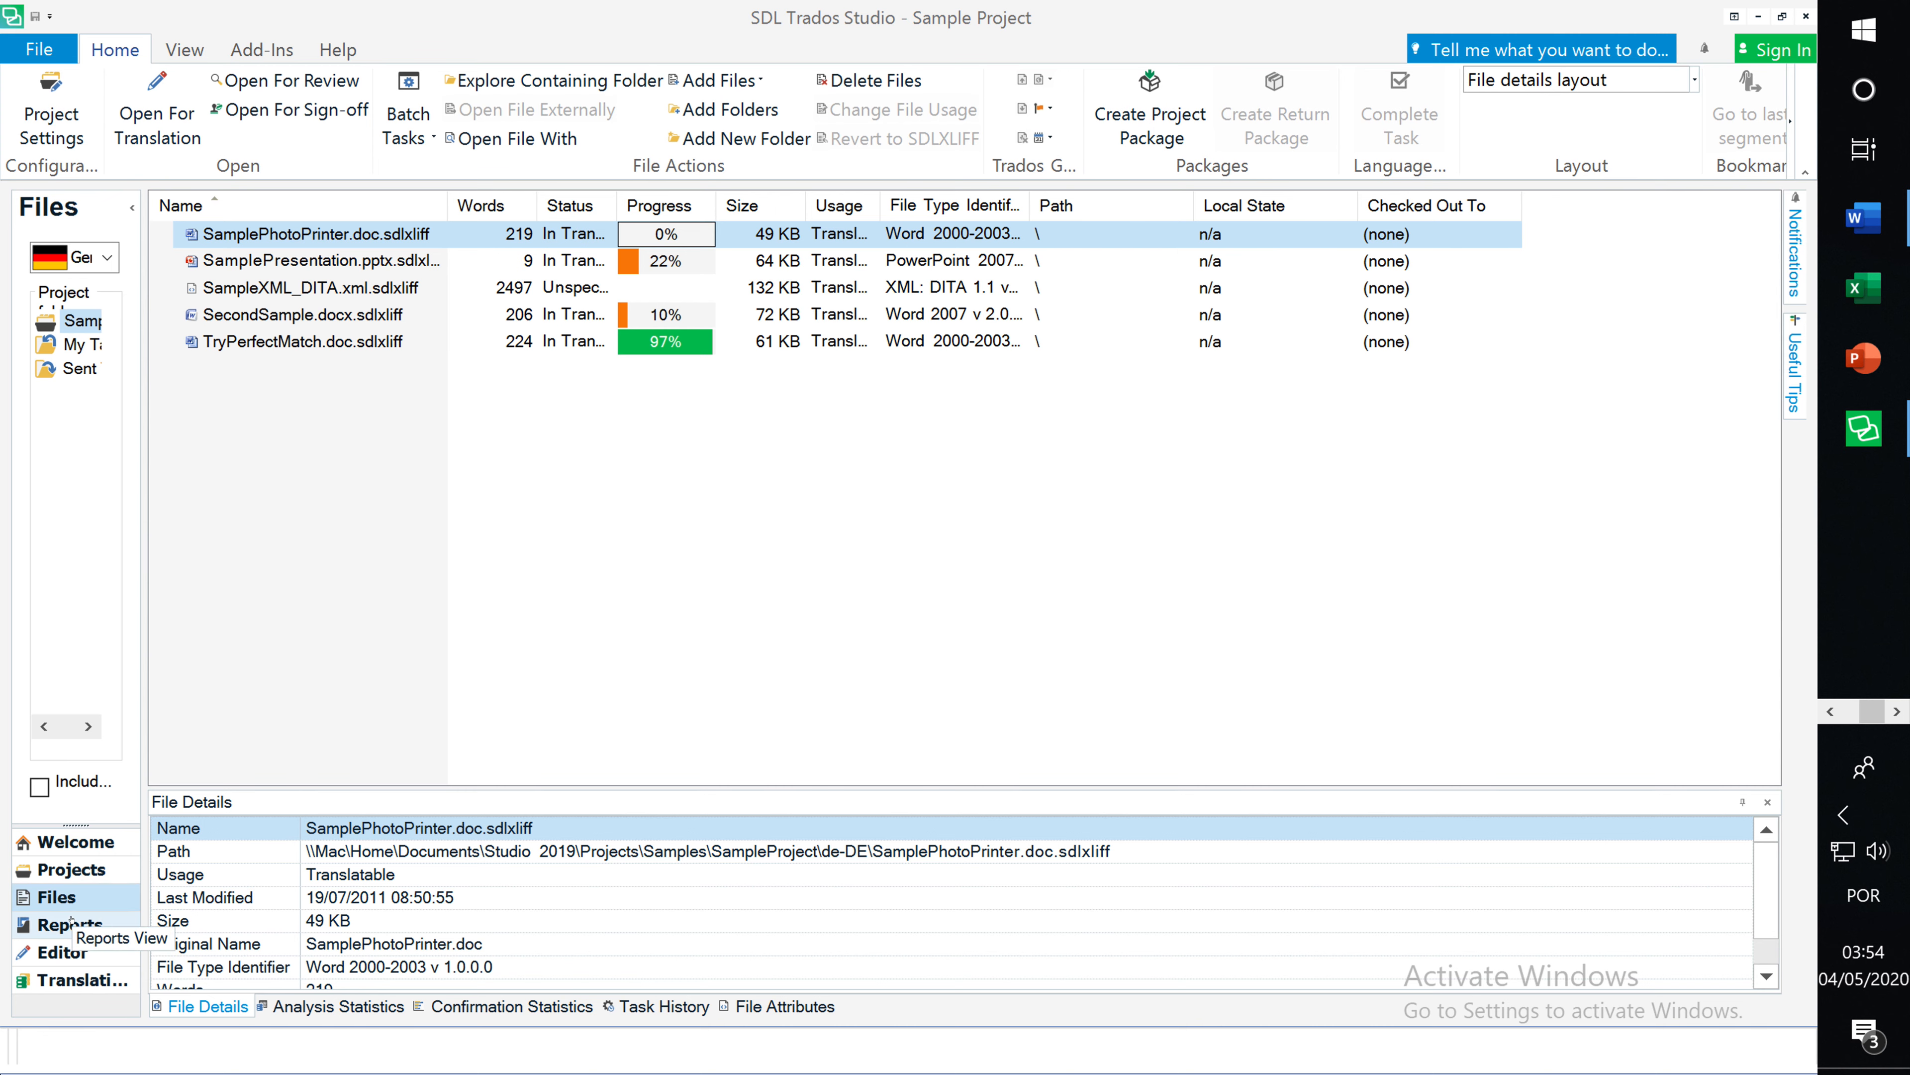
click(73, 927)
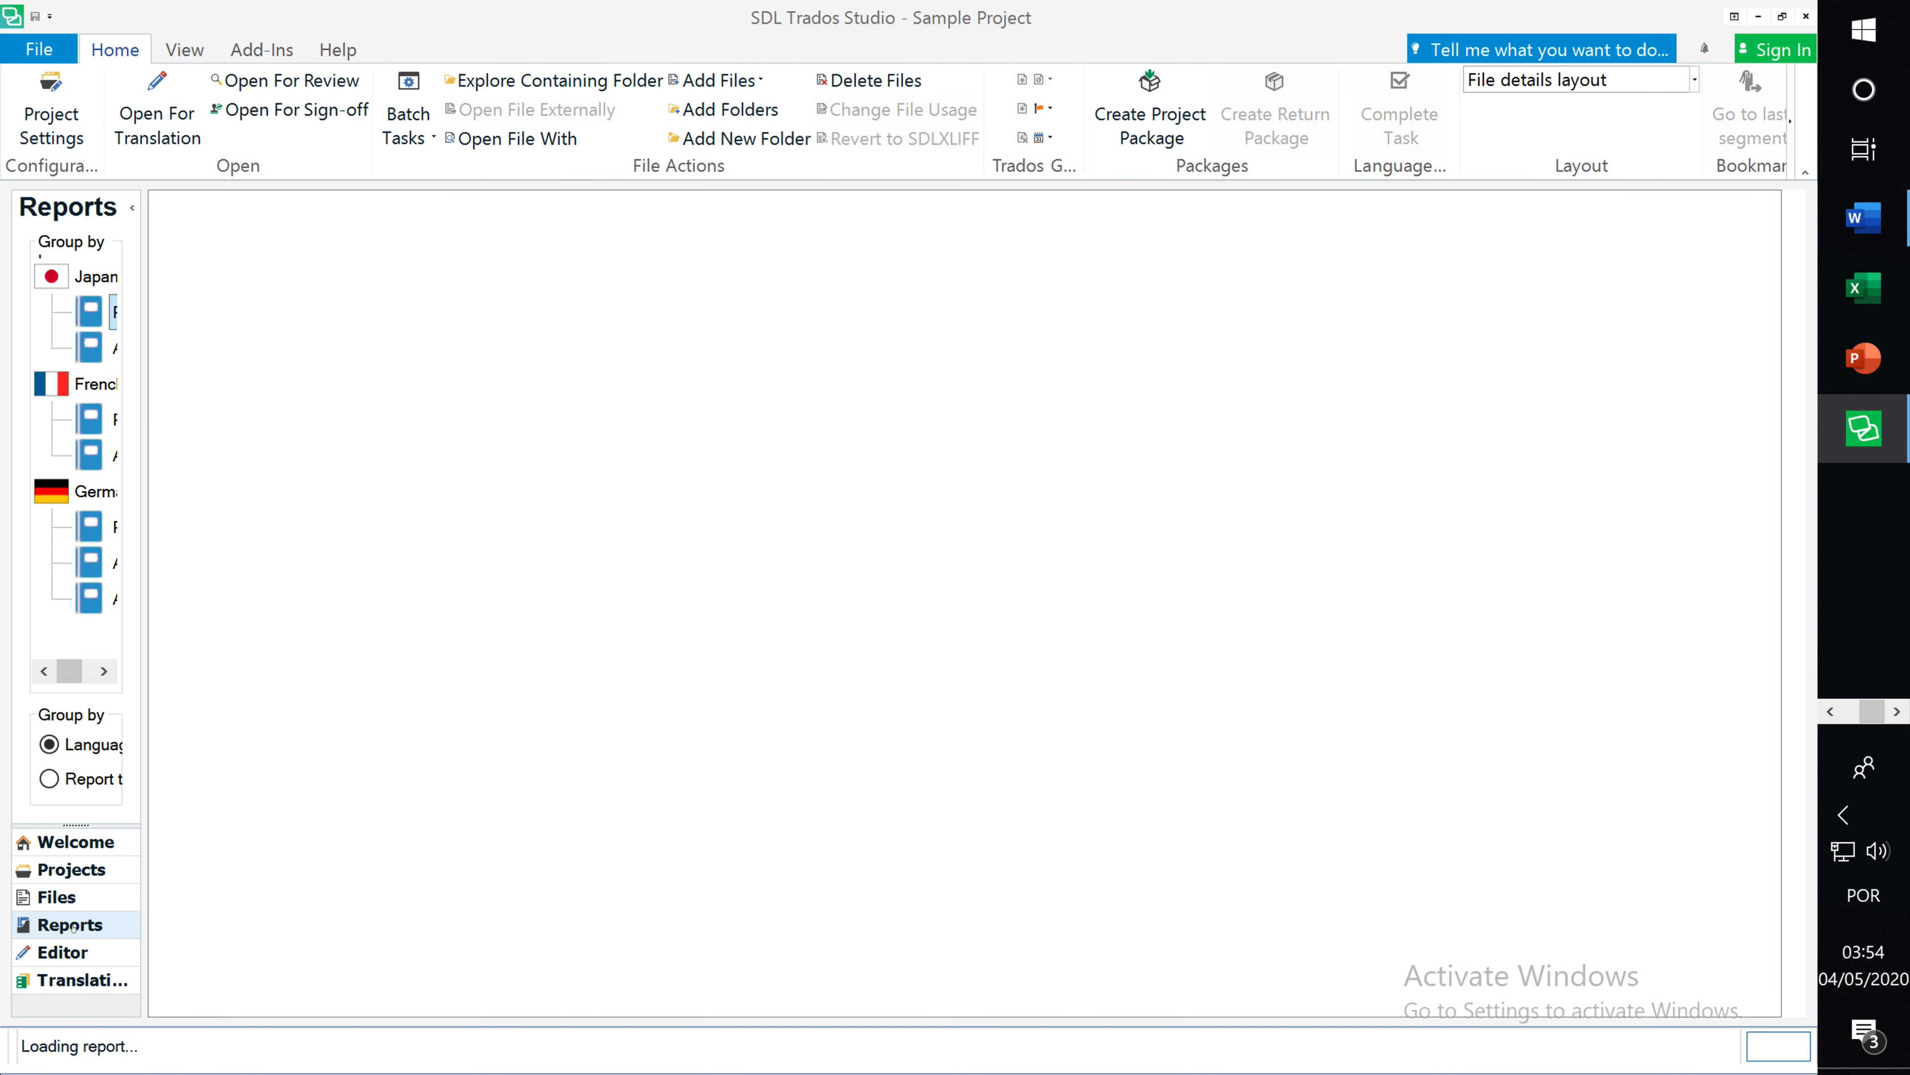
click(64, 953)
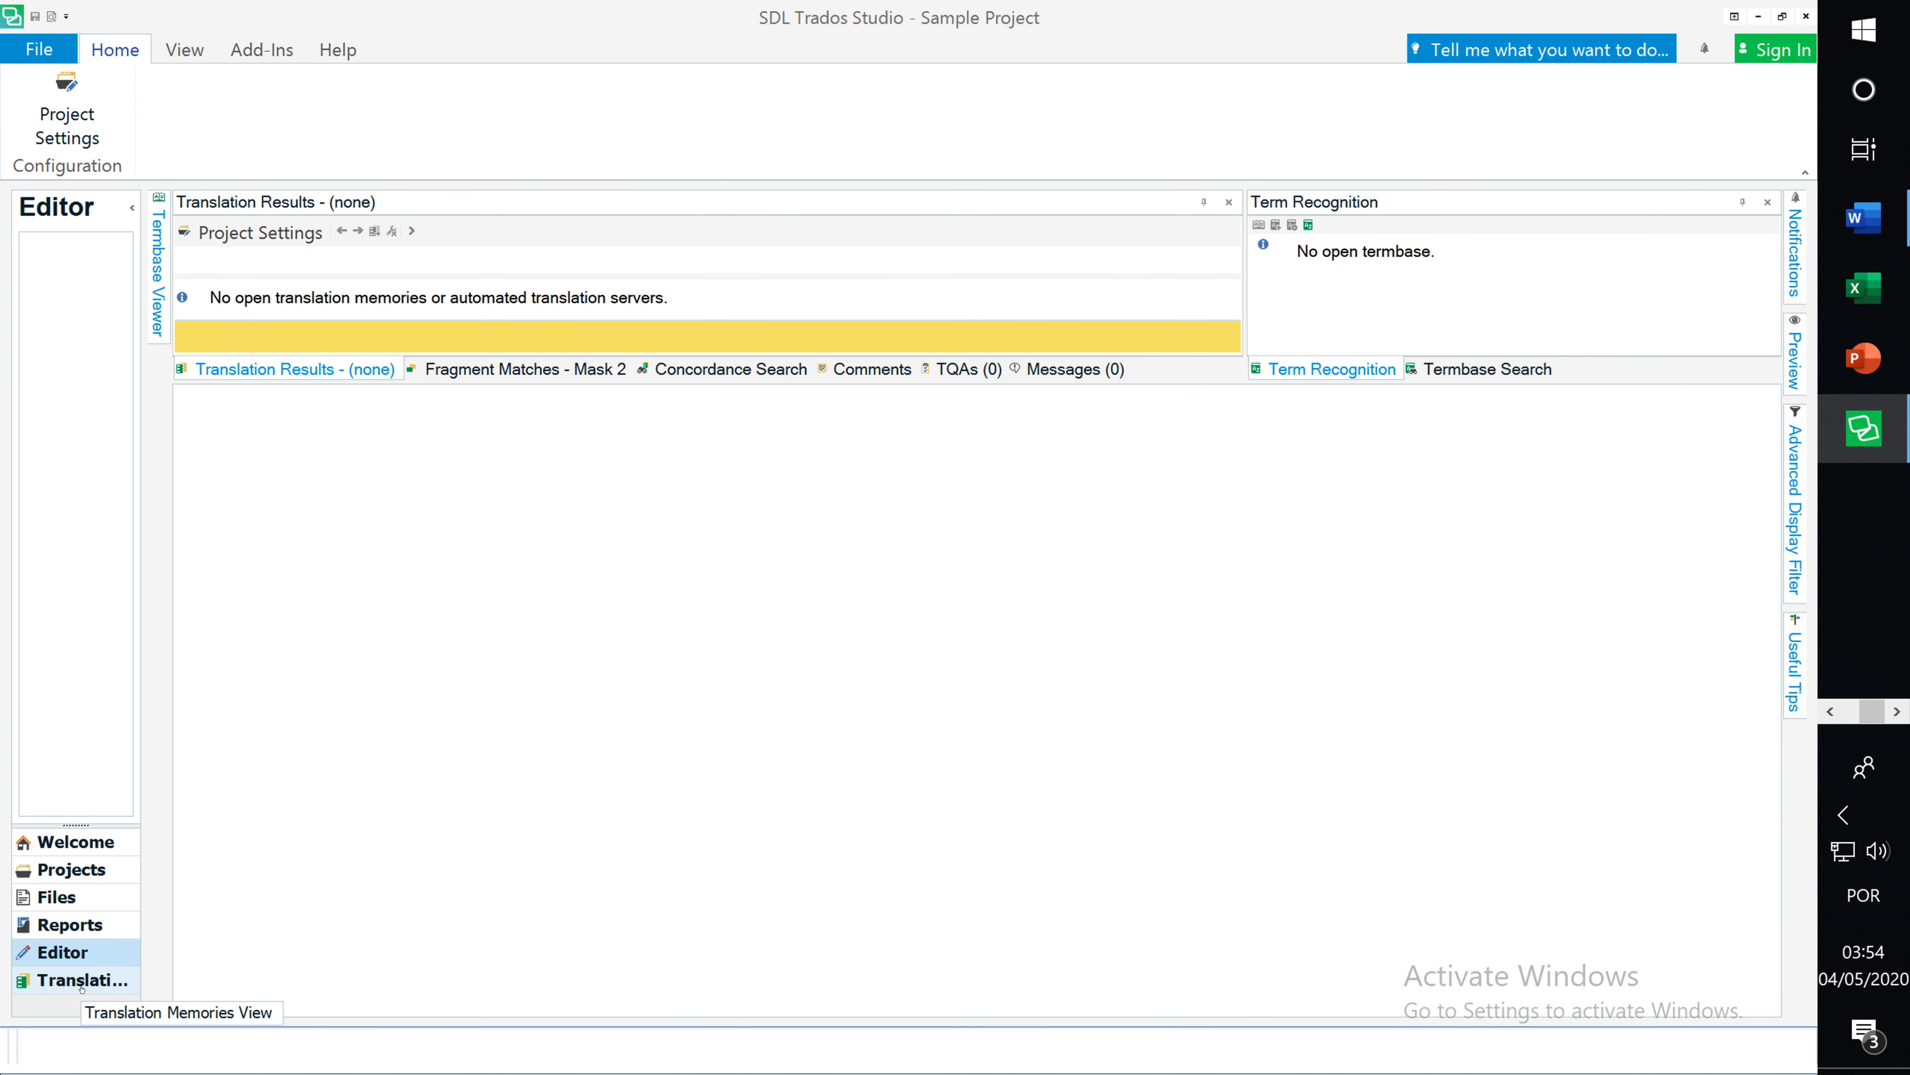
click(82, 984)
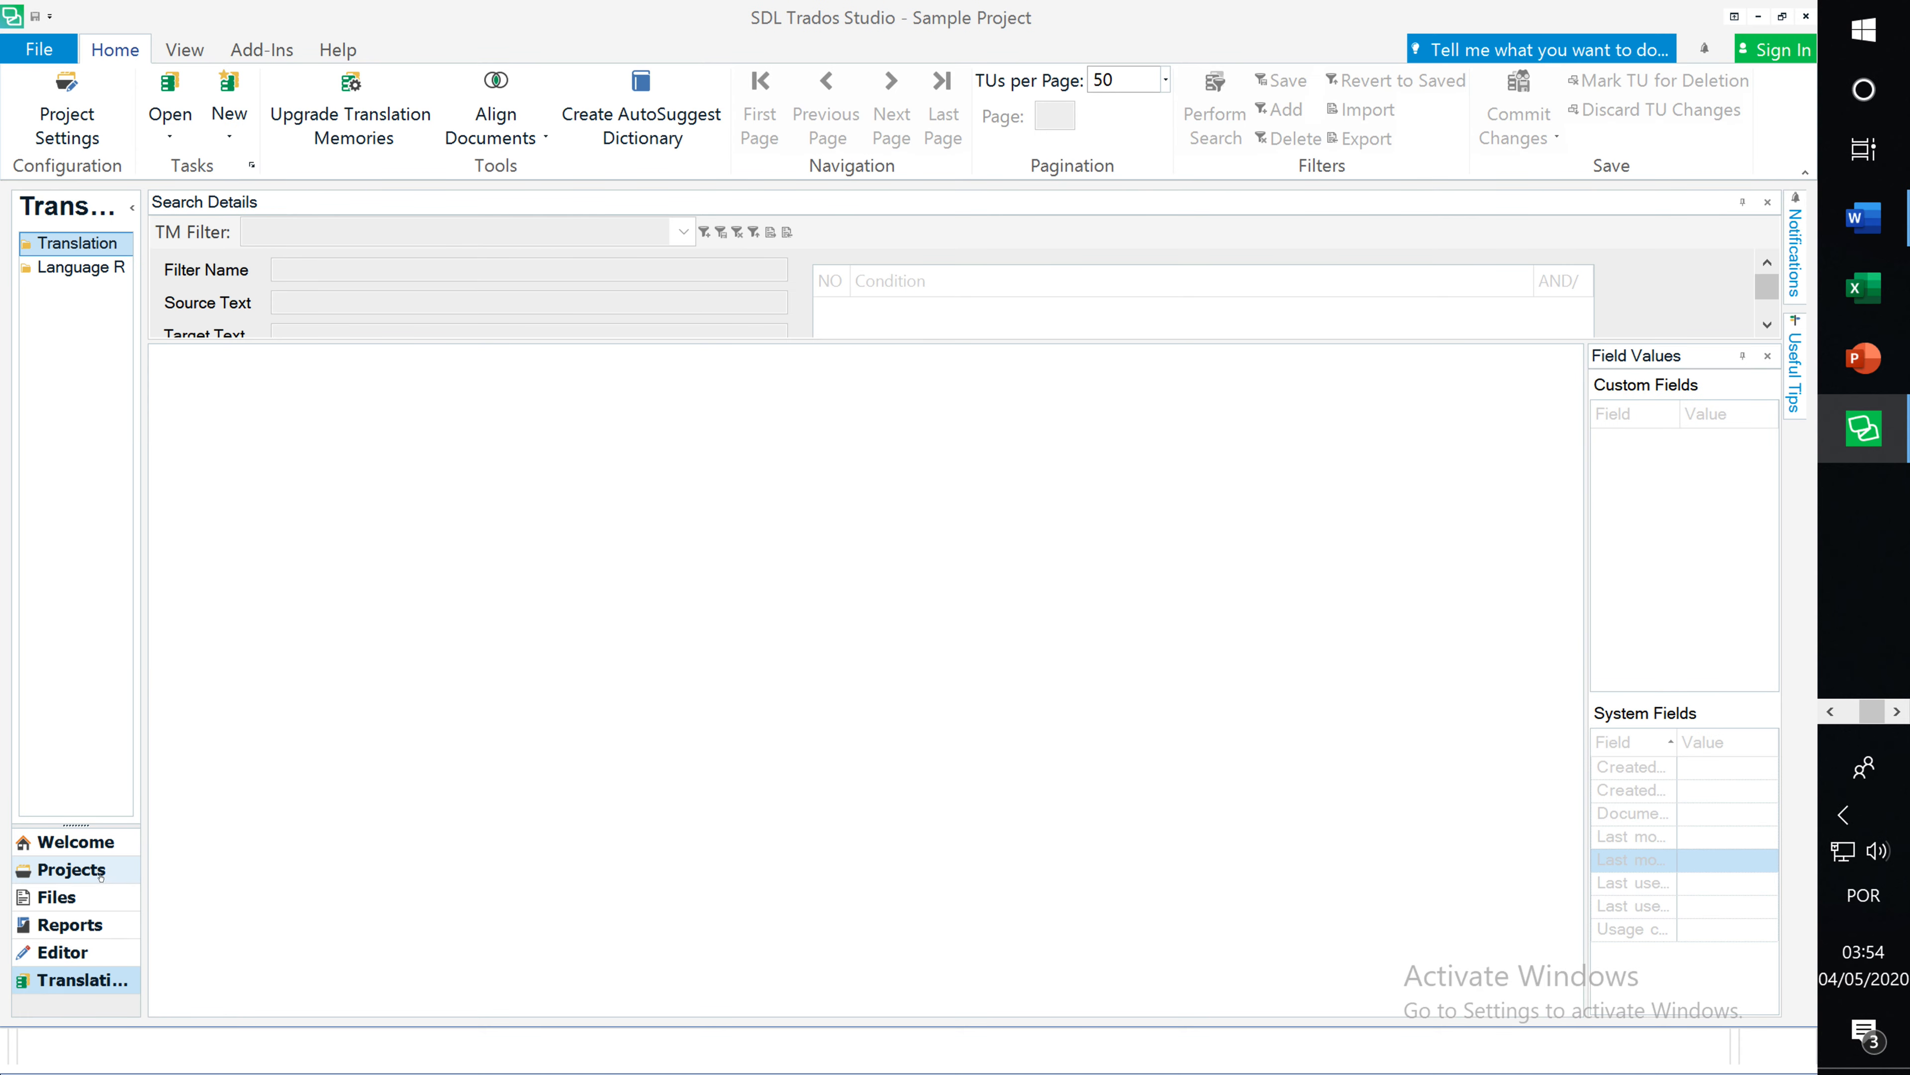
click(79, 896)
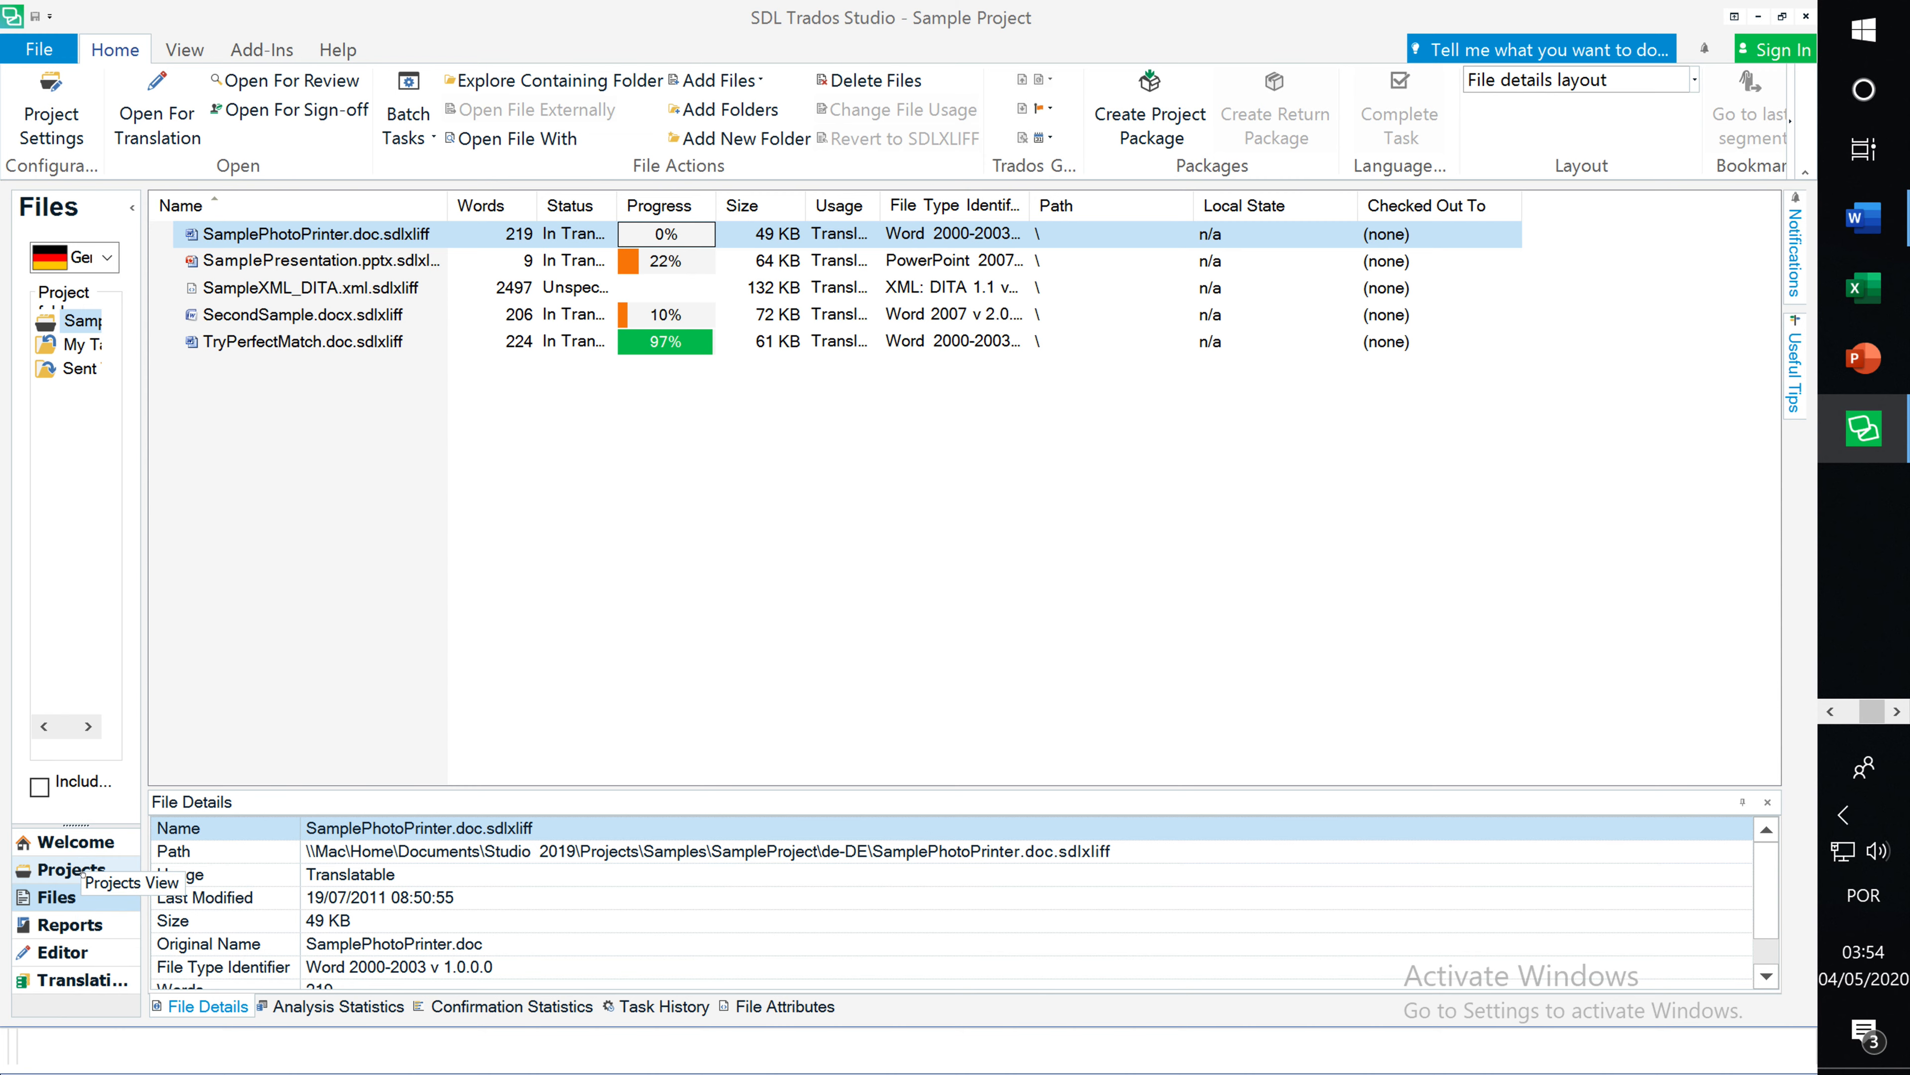
click(83, 872)
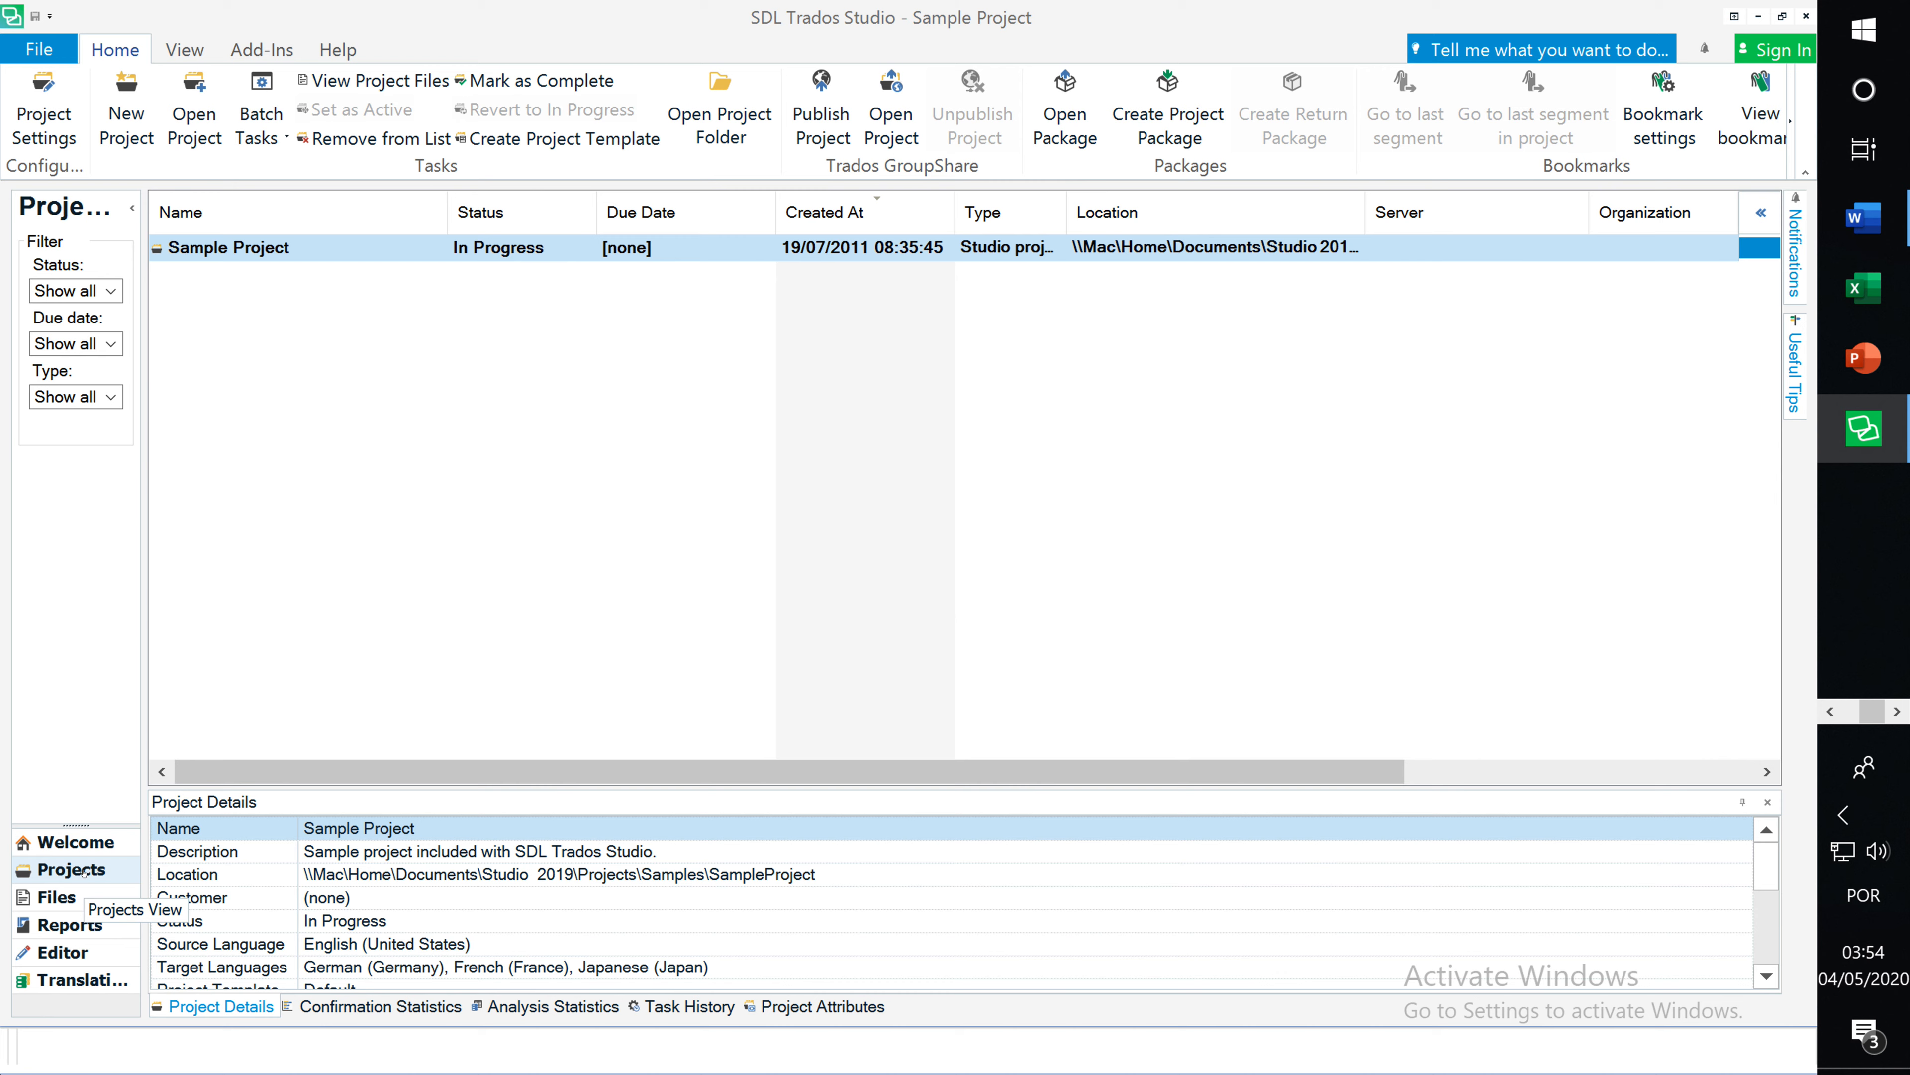
Start a new project and name it "Temp2 EN-GB PT-PT".
click(126, 113)
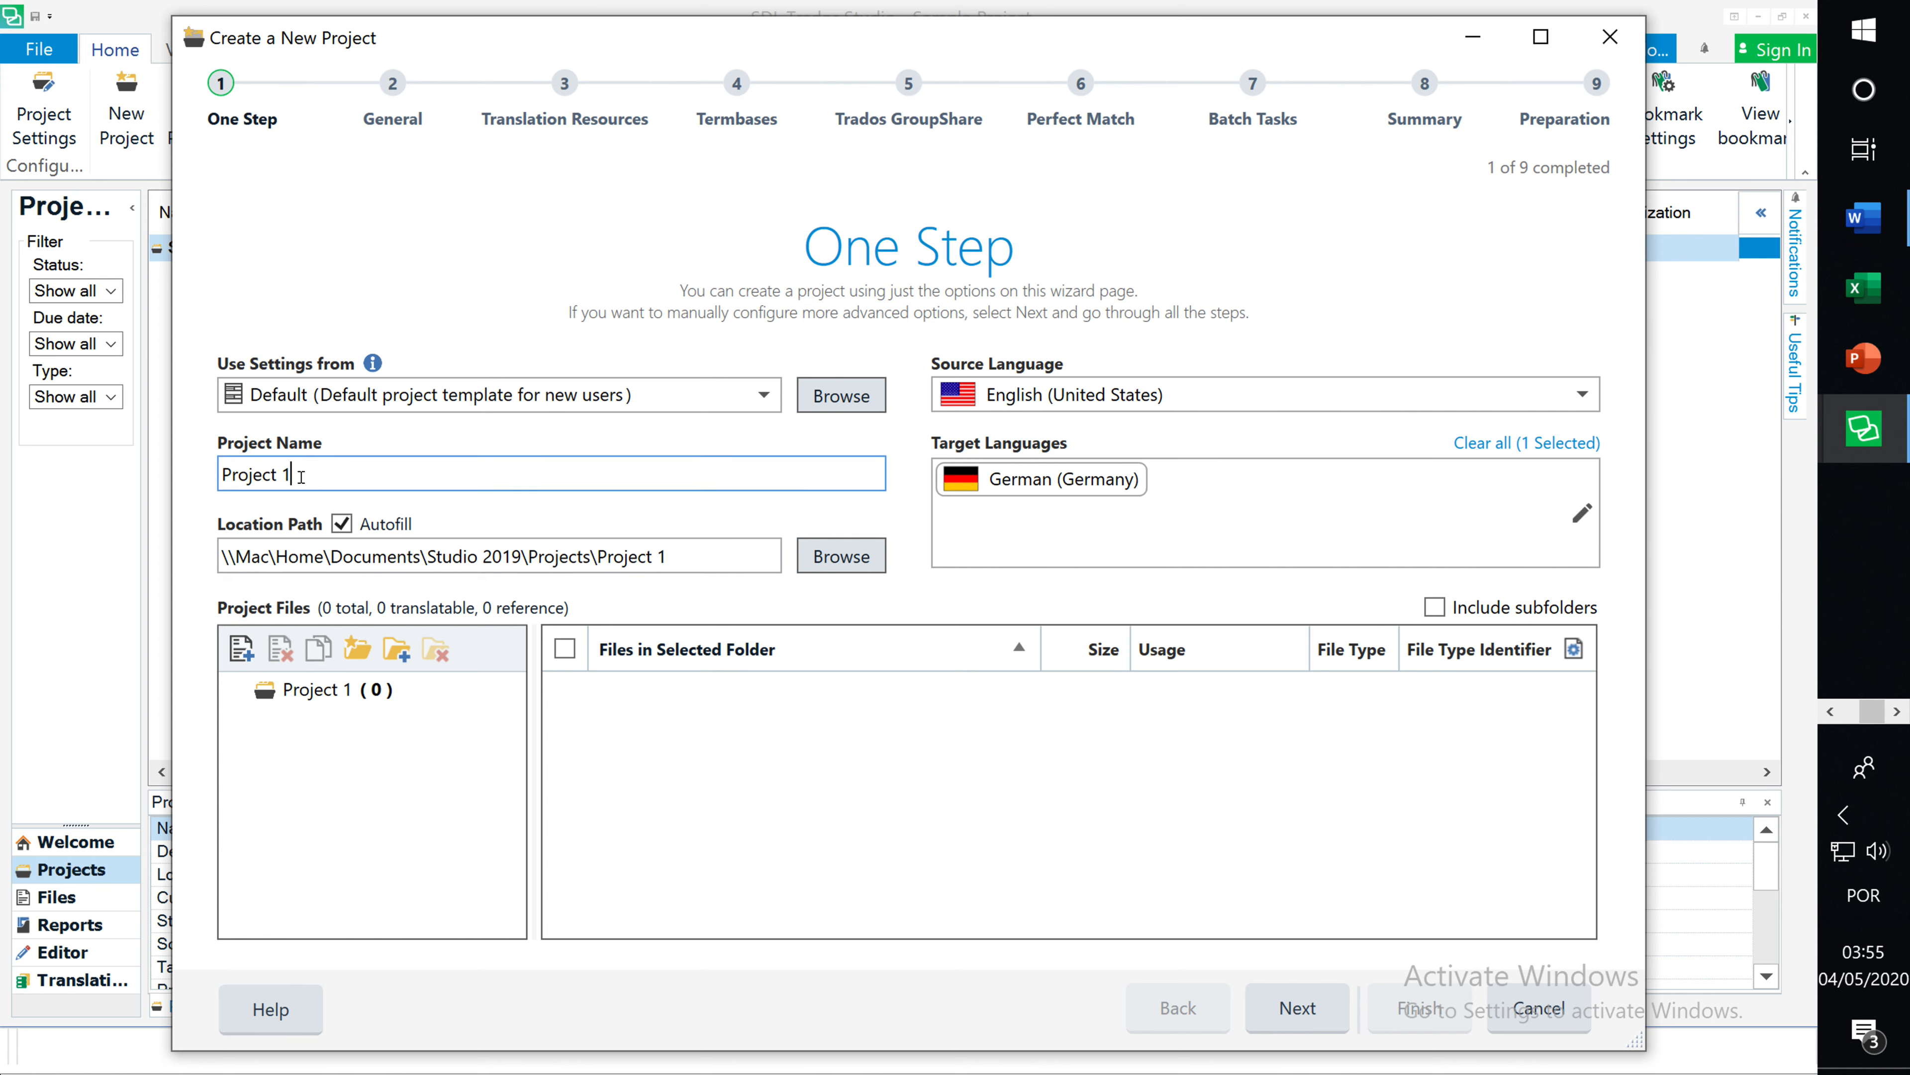
drag(301, 476, 197, 472)
text(Temp)
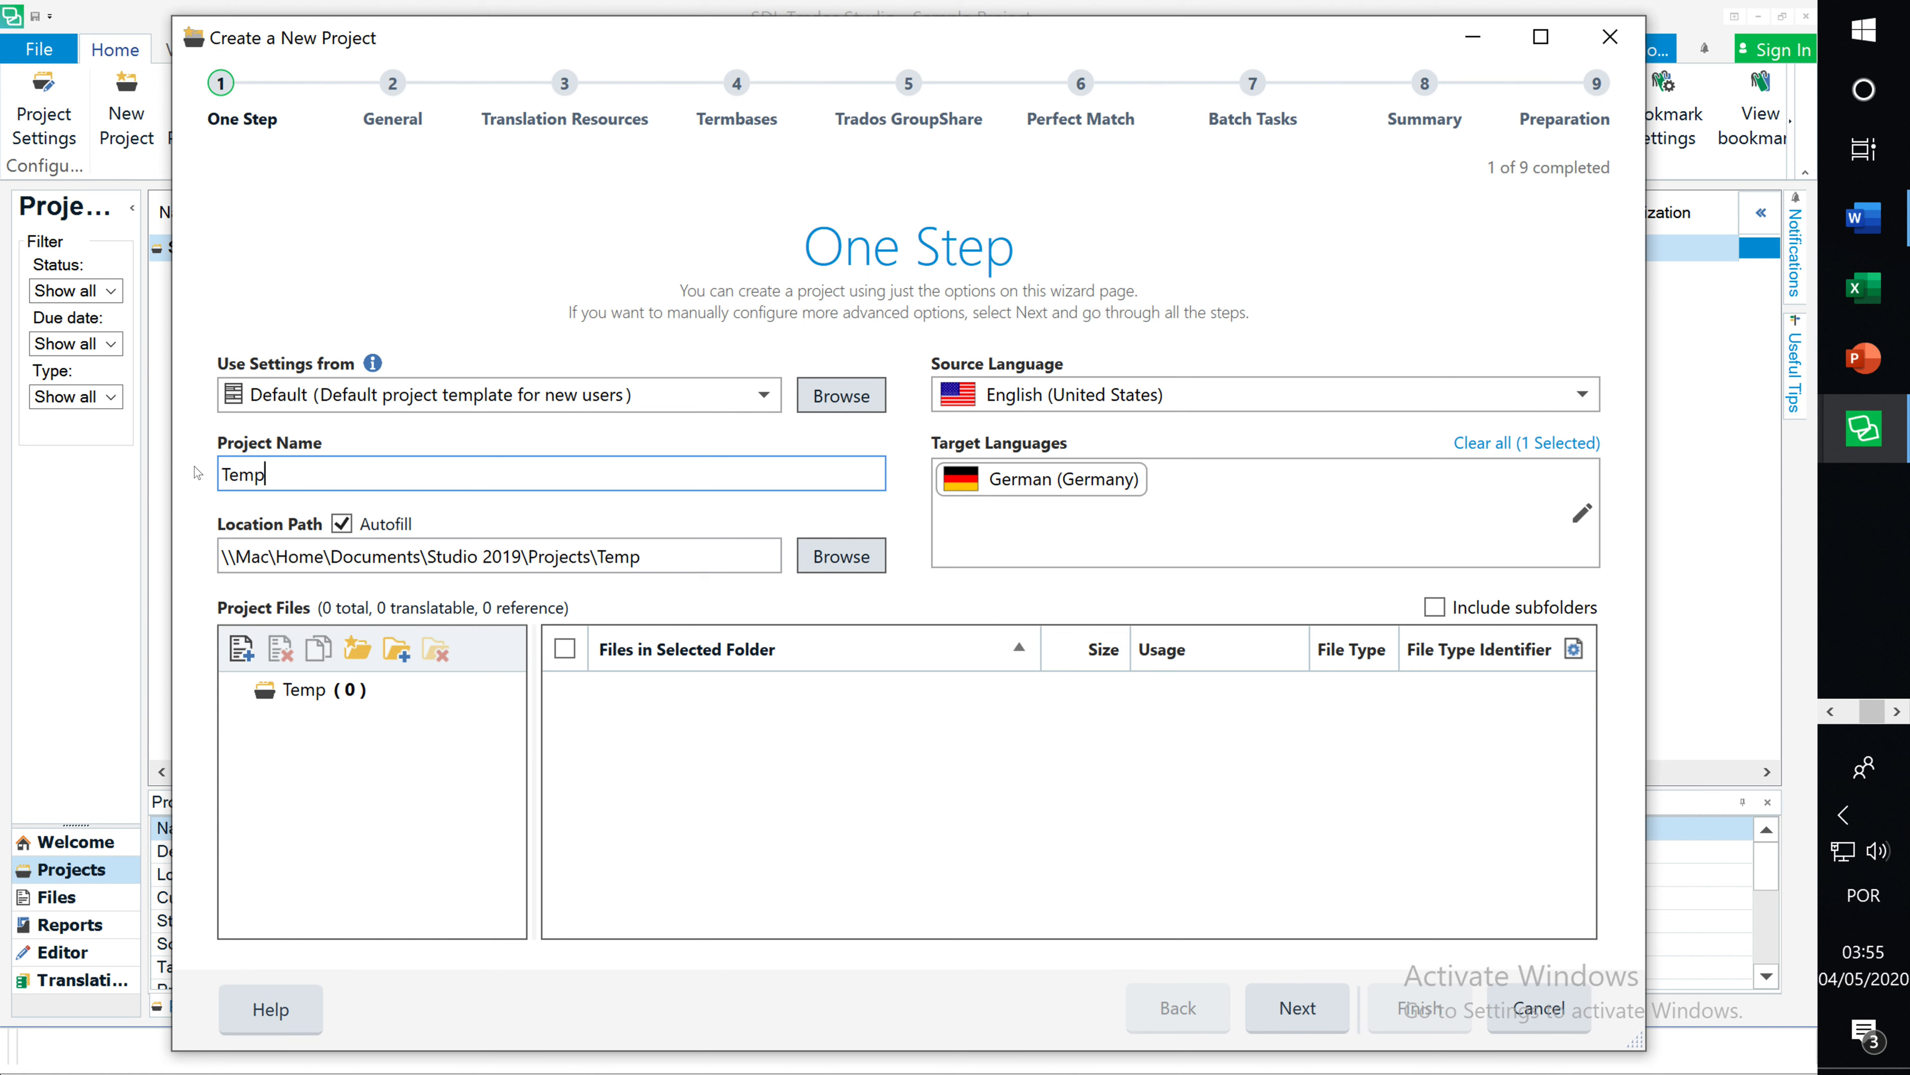
text(2 EN-G)
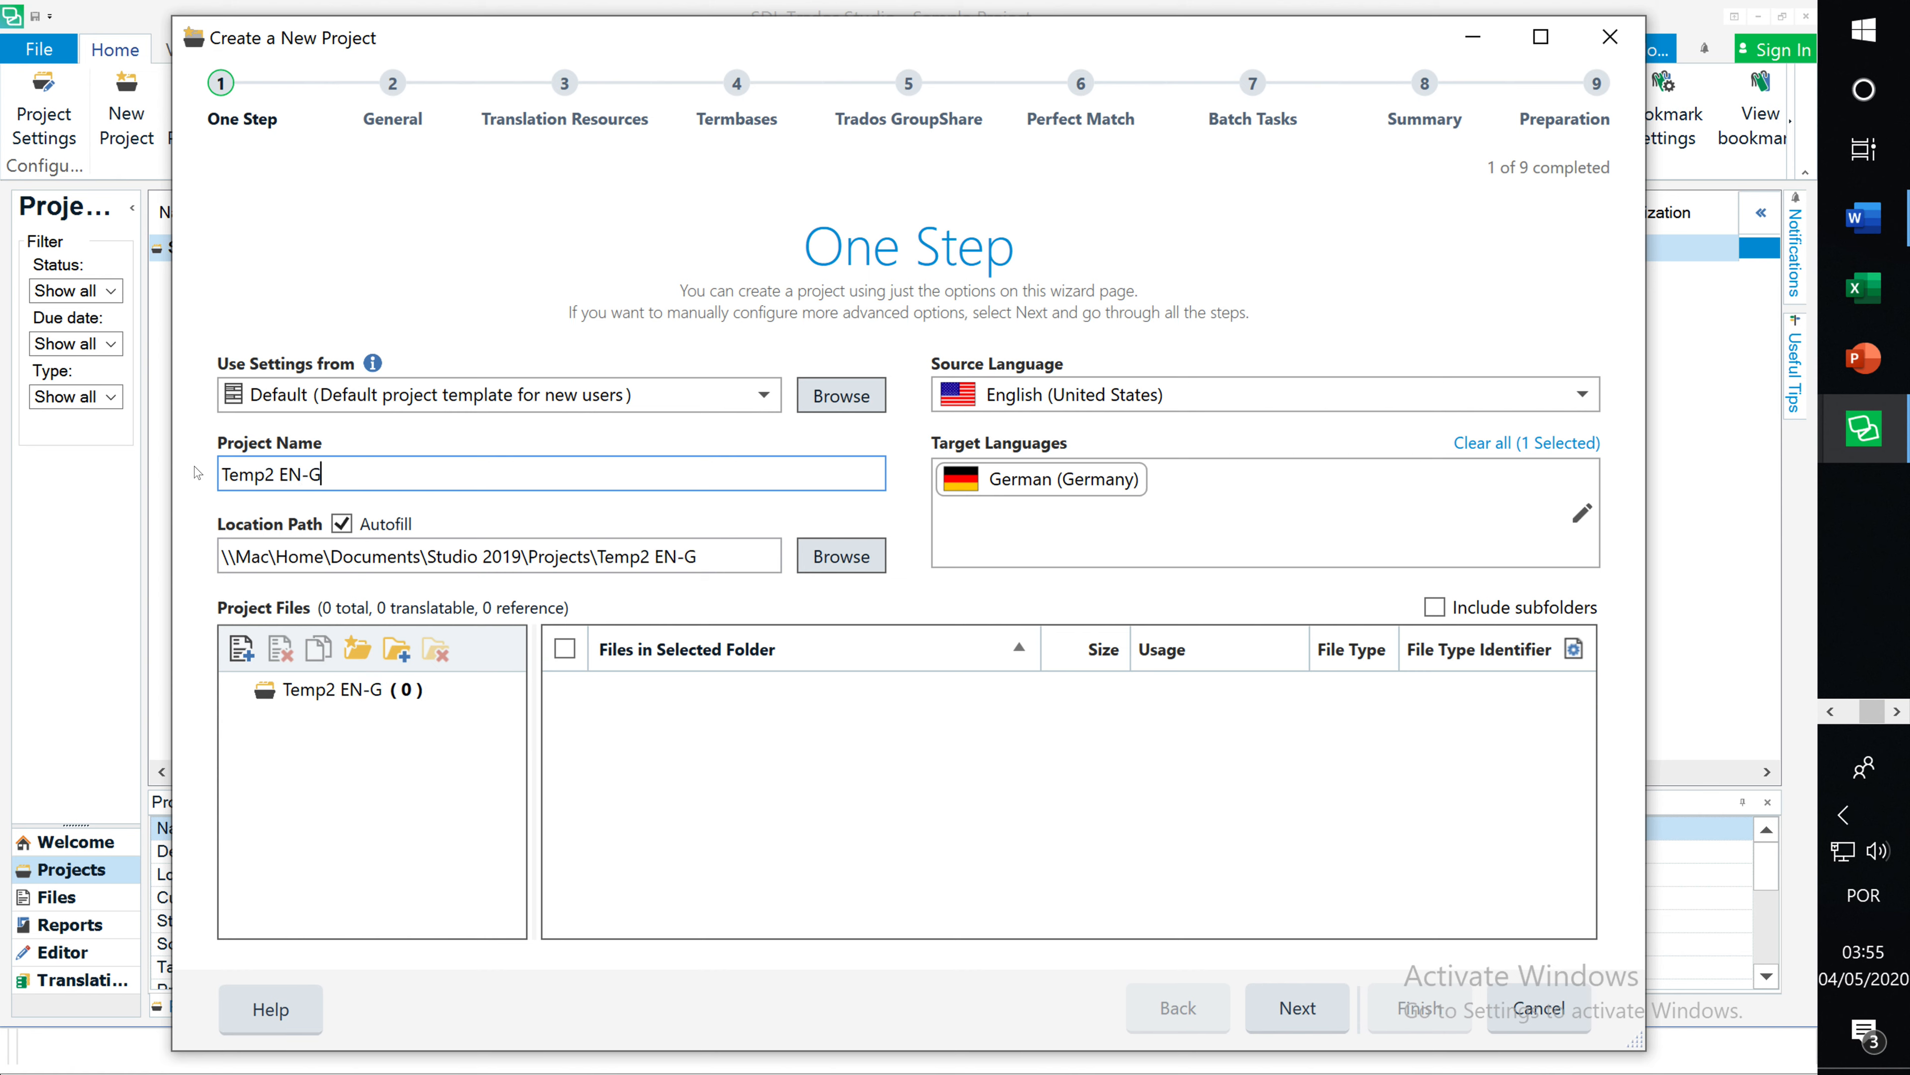
text(B PT-PT)
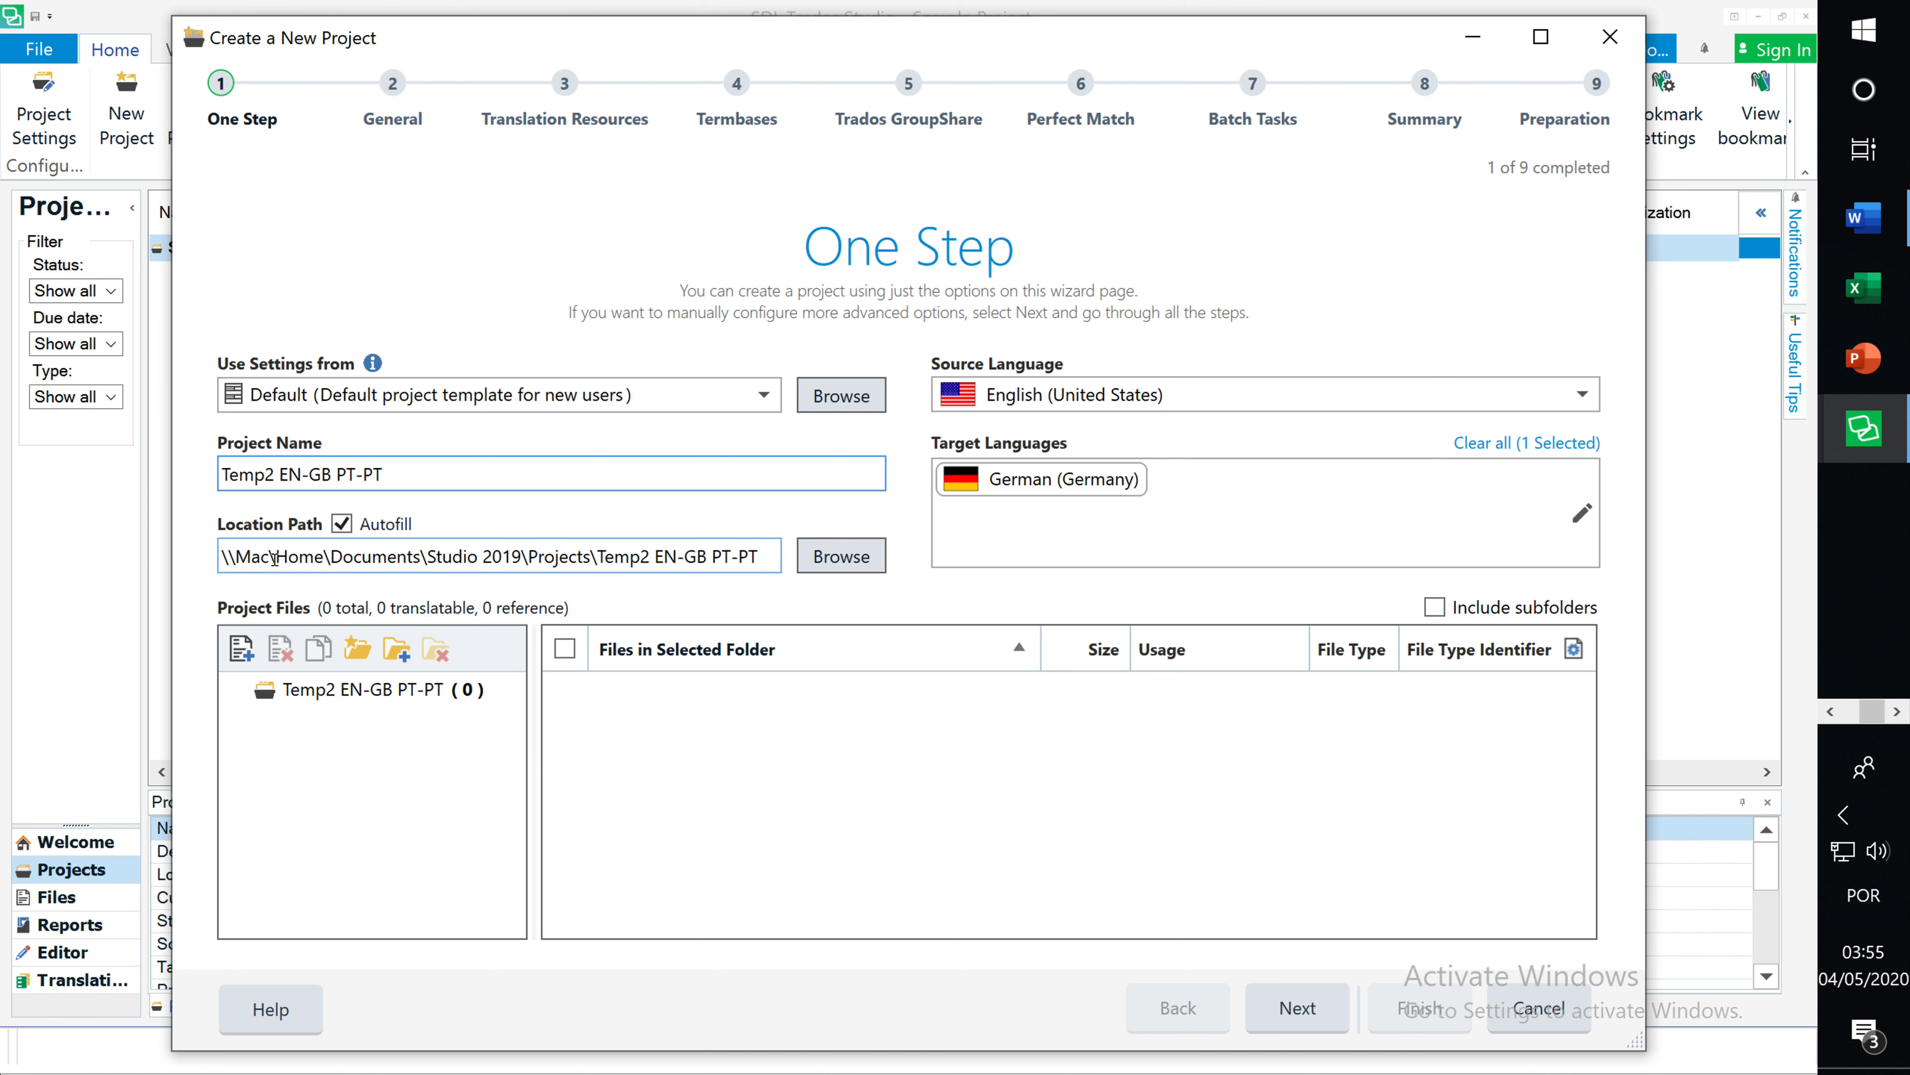
drag(299, 556, 759, 557)
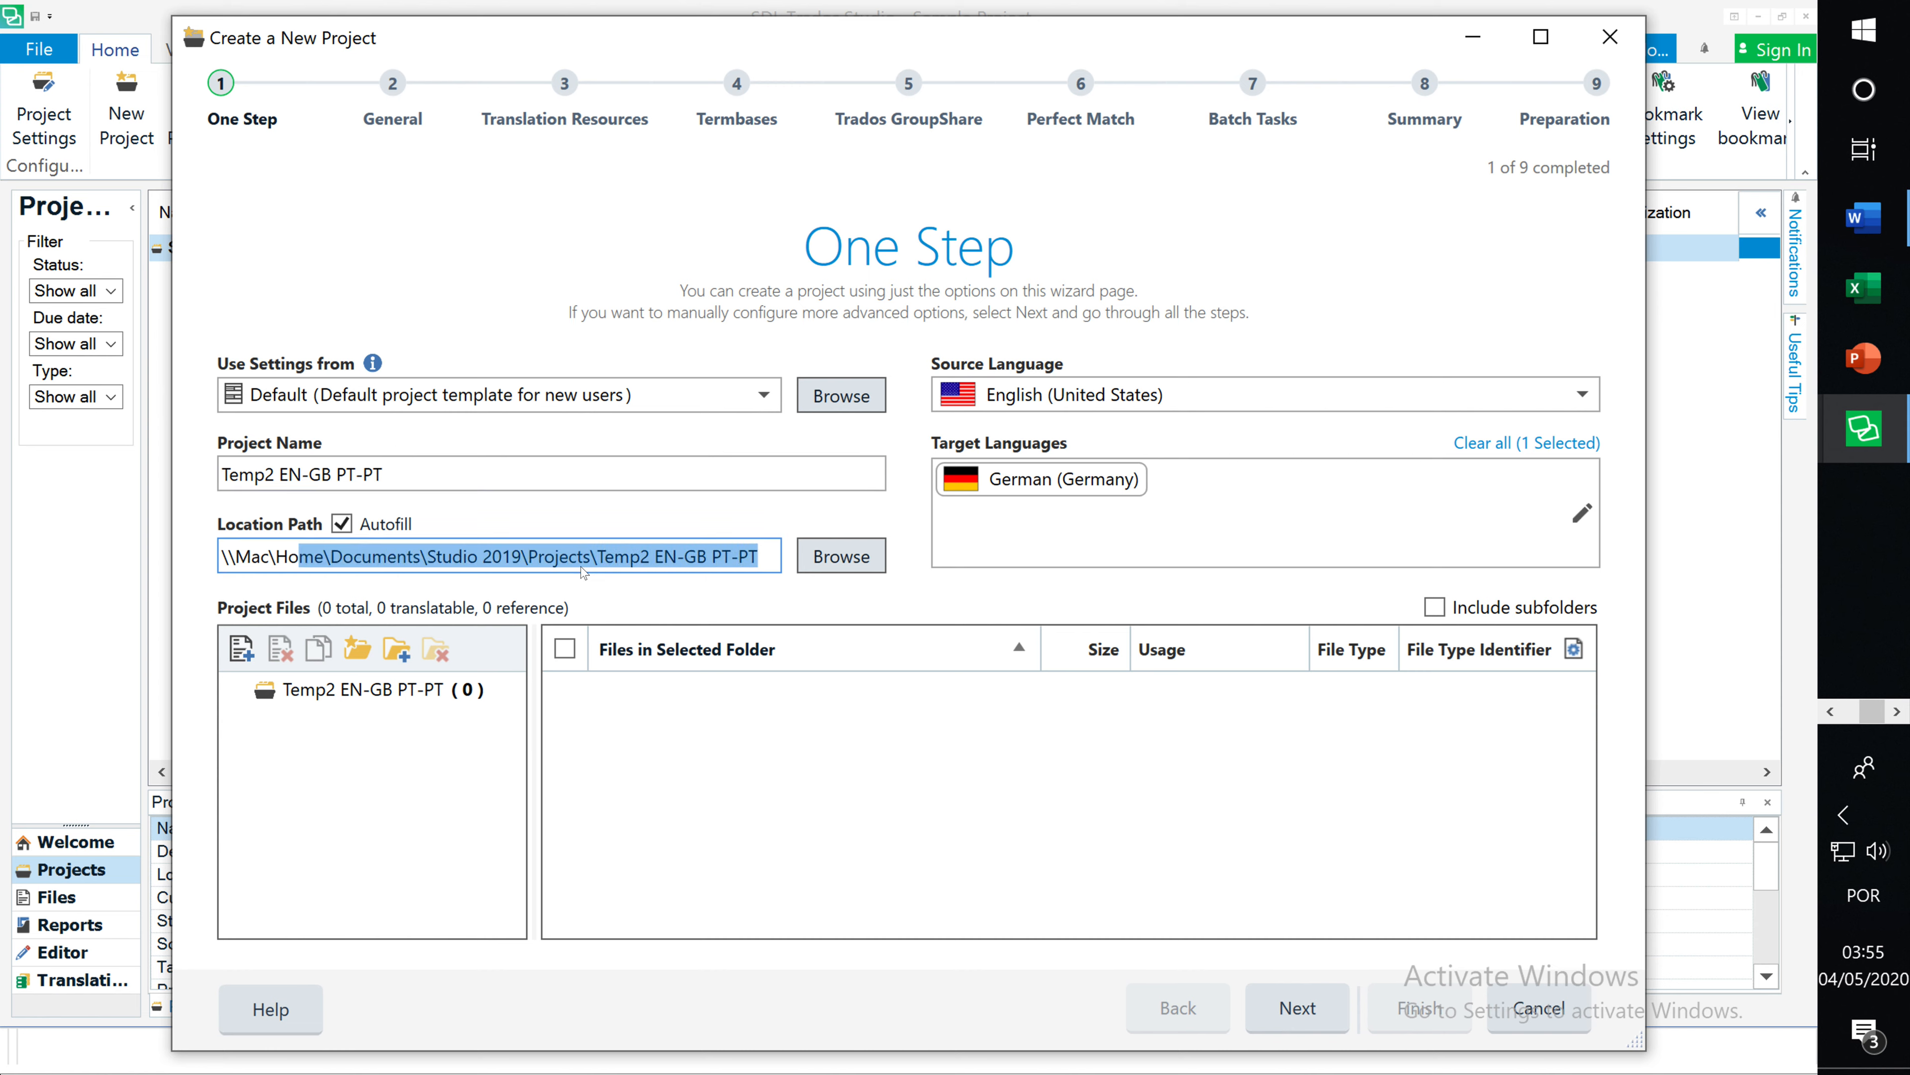
Set the new project's source language to English (United Kingdom).
click(1242, 396)
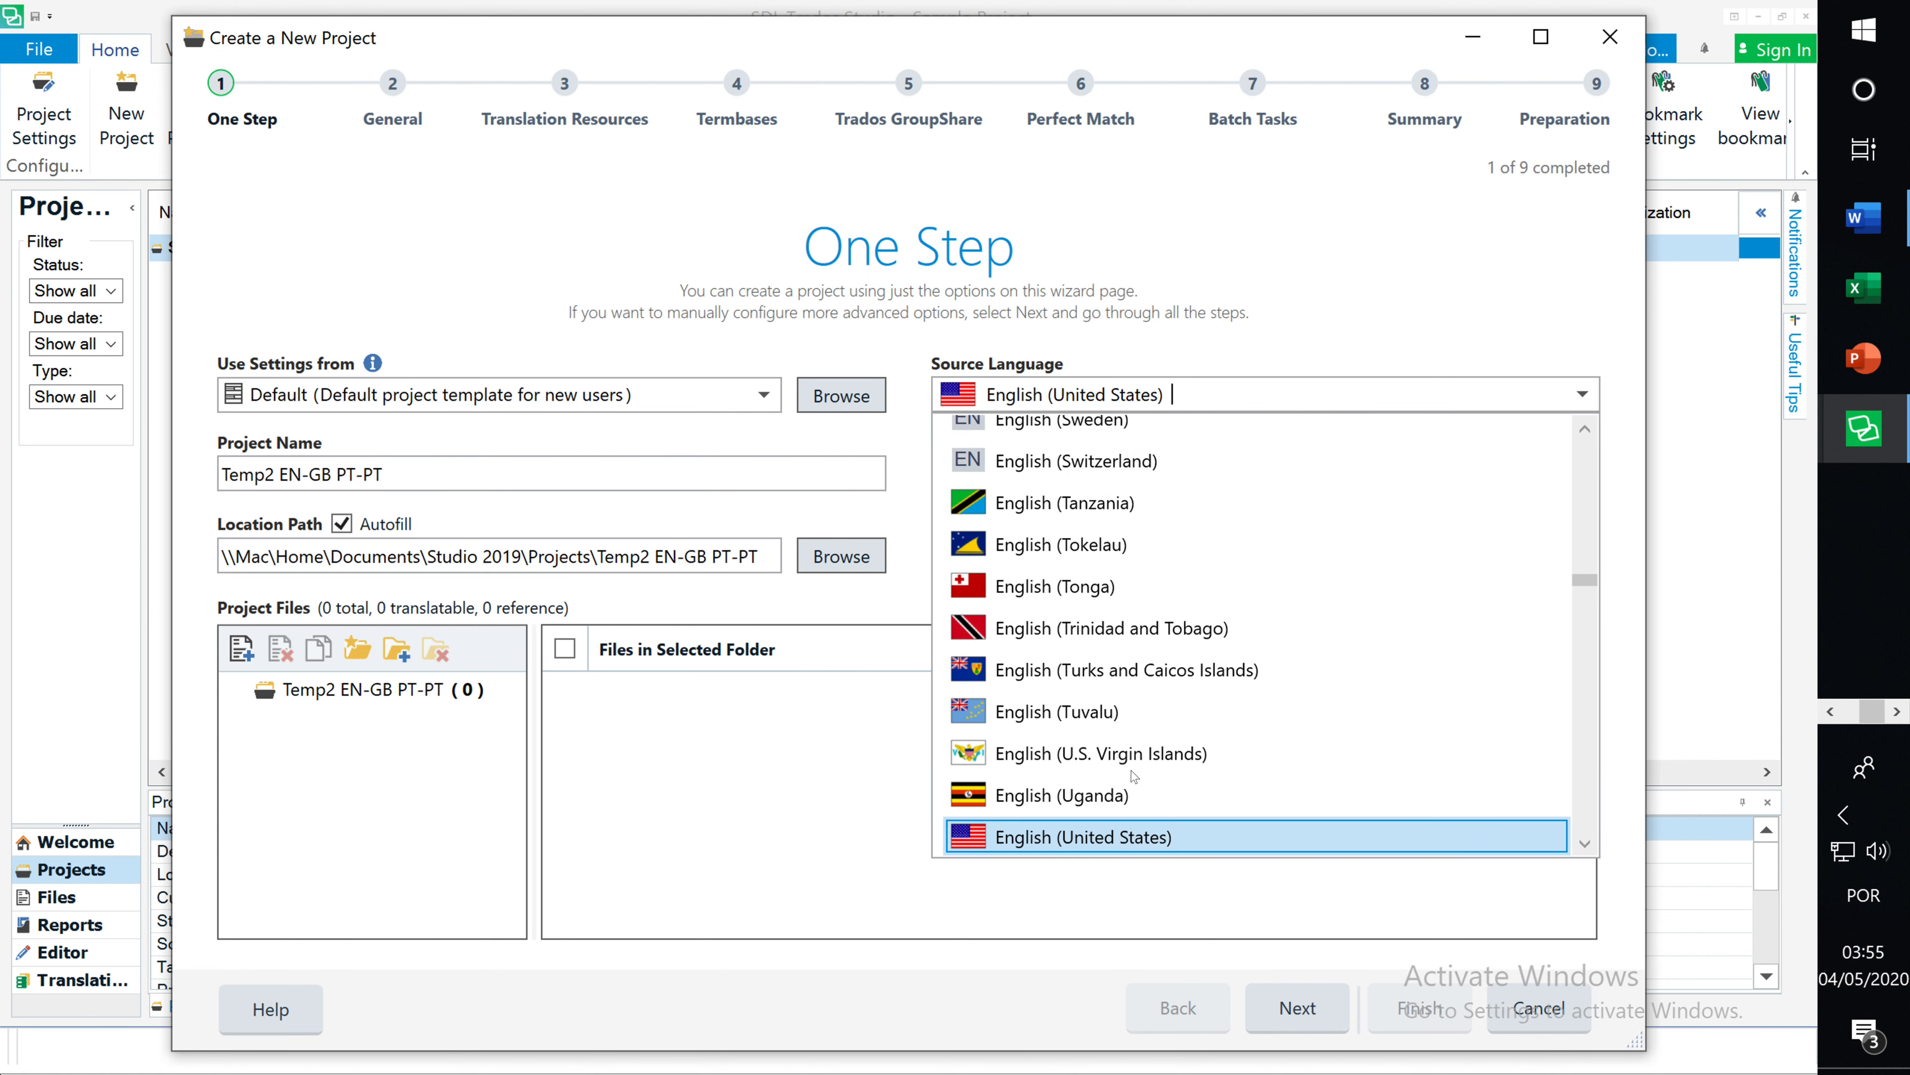
scroll(1128, 710, up, 5)
scroll(1129, 711, up, 12)
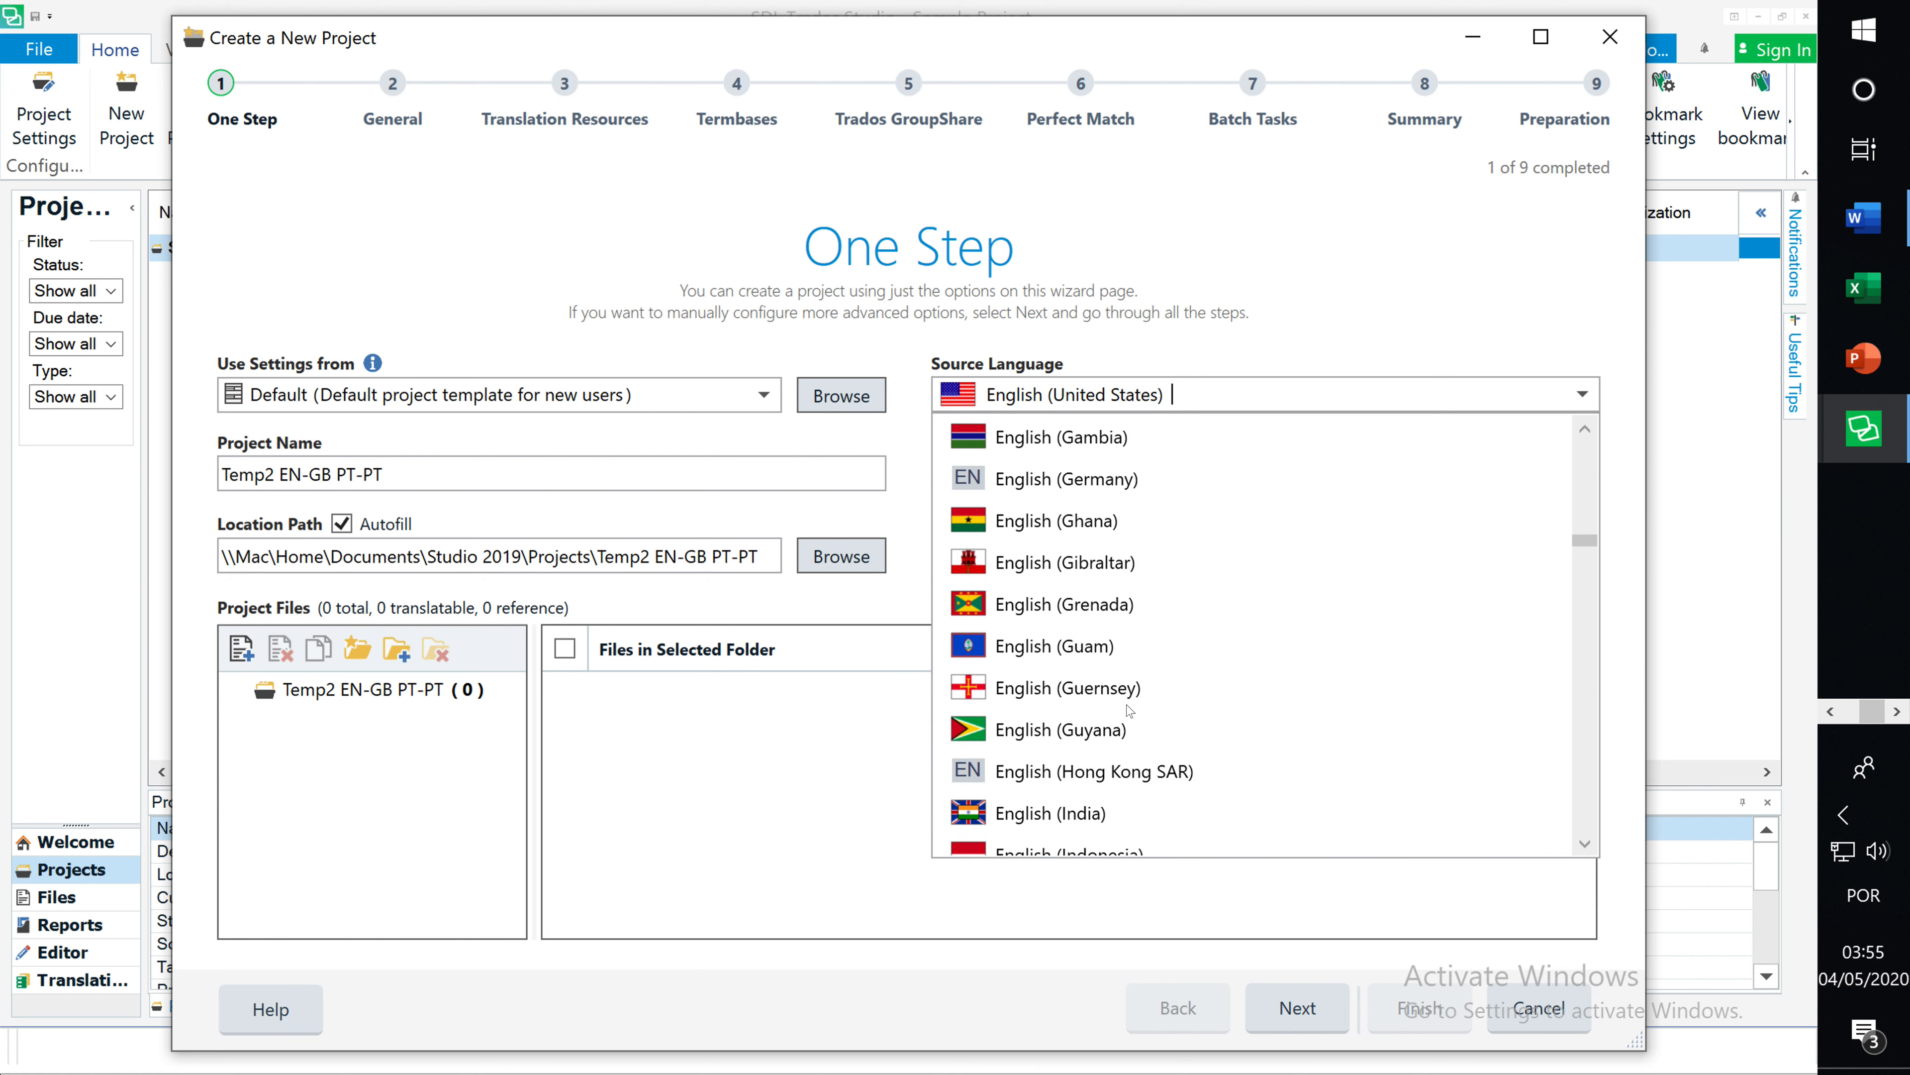
scroll(1118, 582, down, 3)
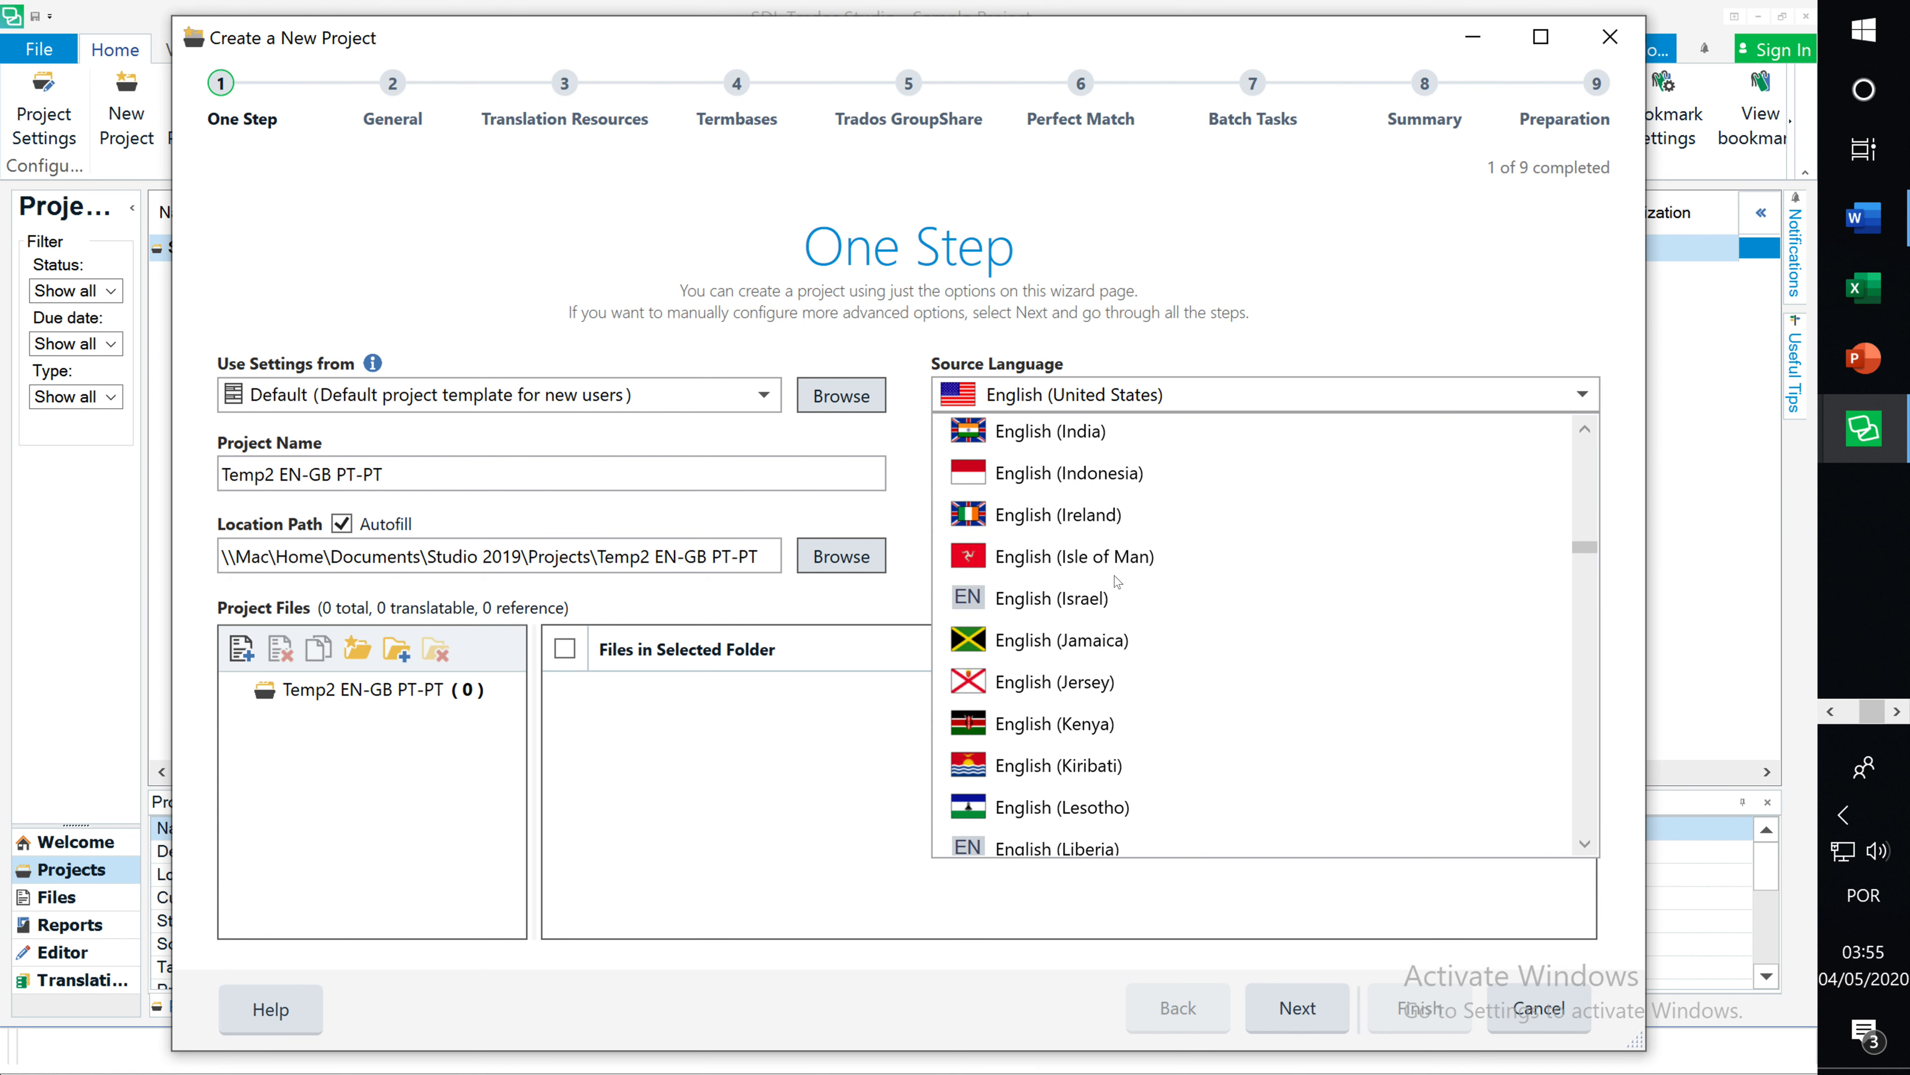
scroll(1118, 581, up, 6)
scroll(1118, 582, down, 6)
scroll(1118, 582, up, 15)
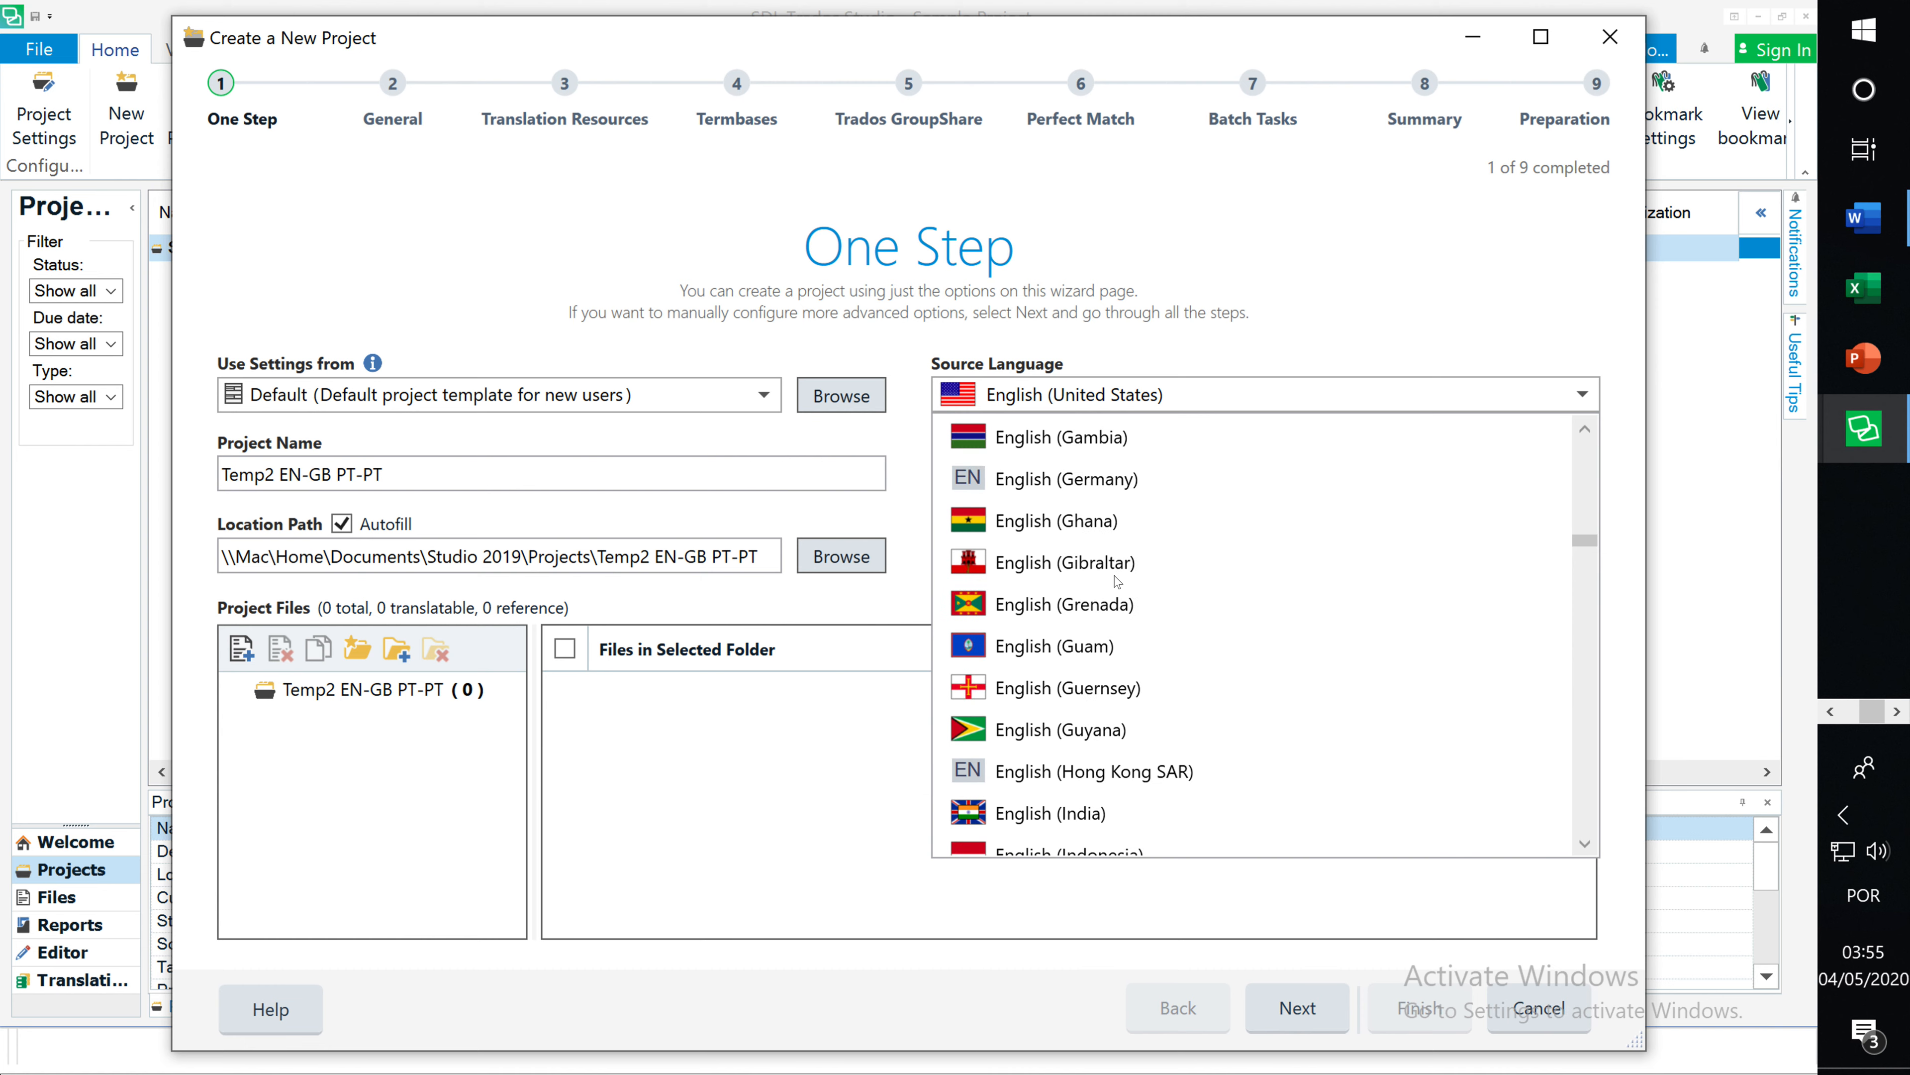
drag(1584, 495, 1592, 425)
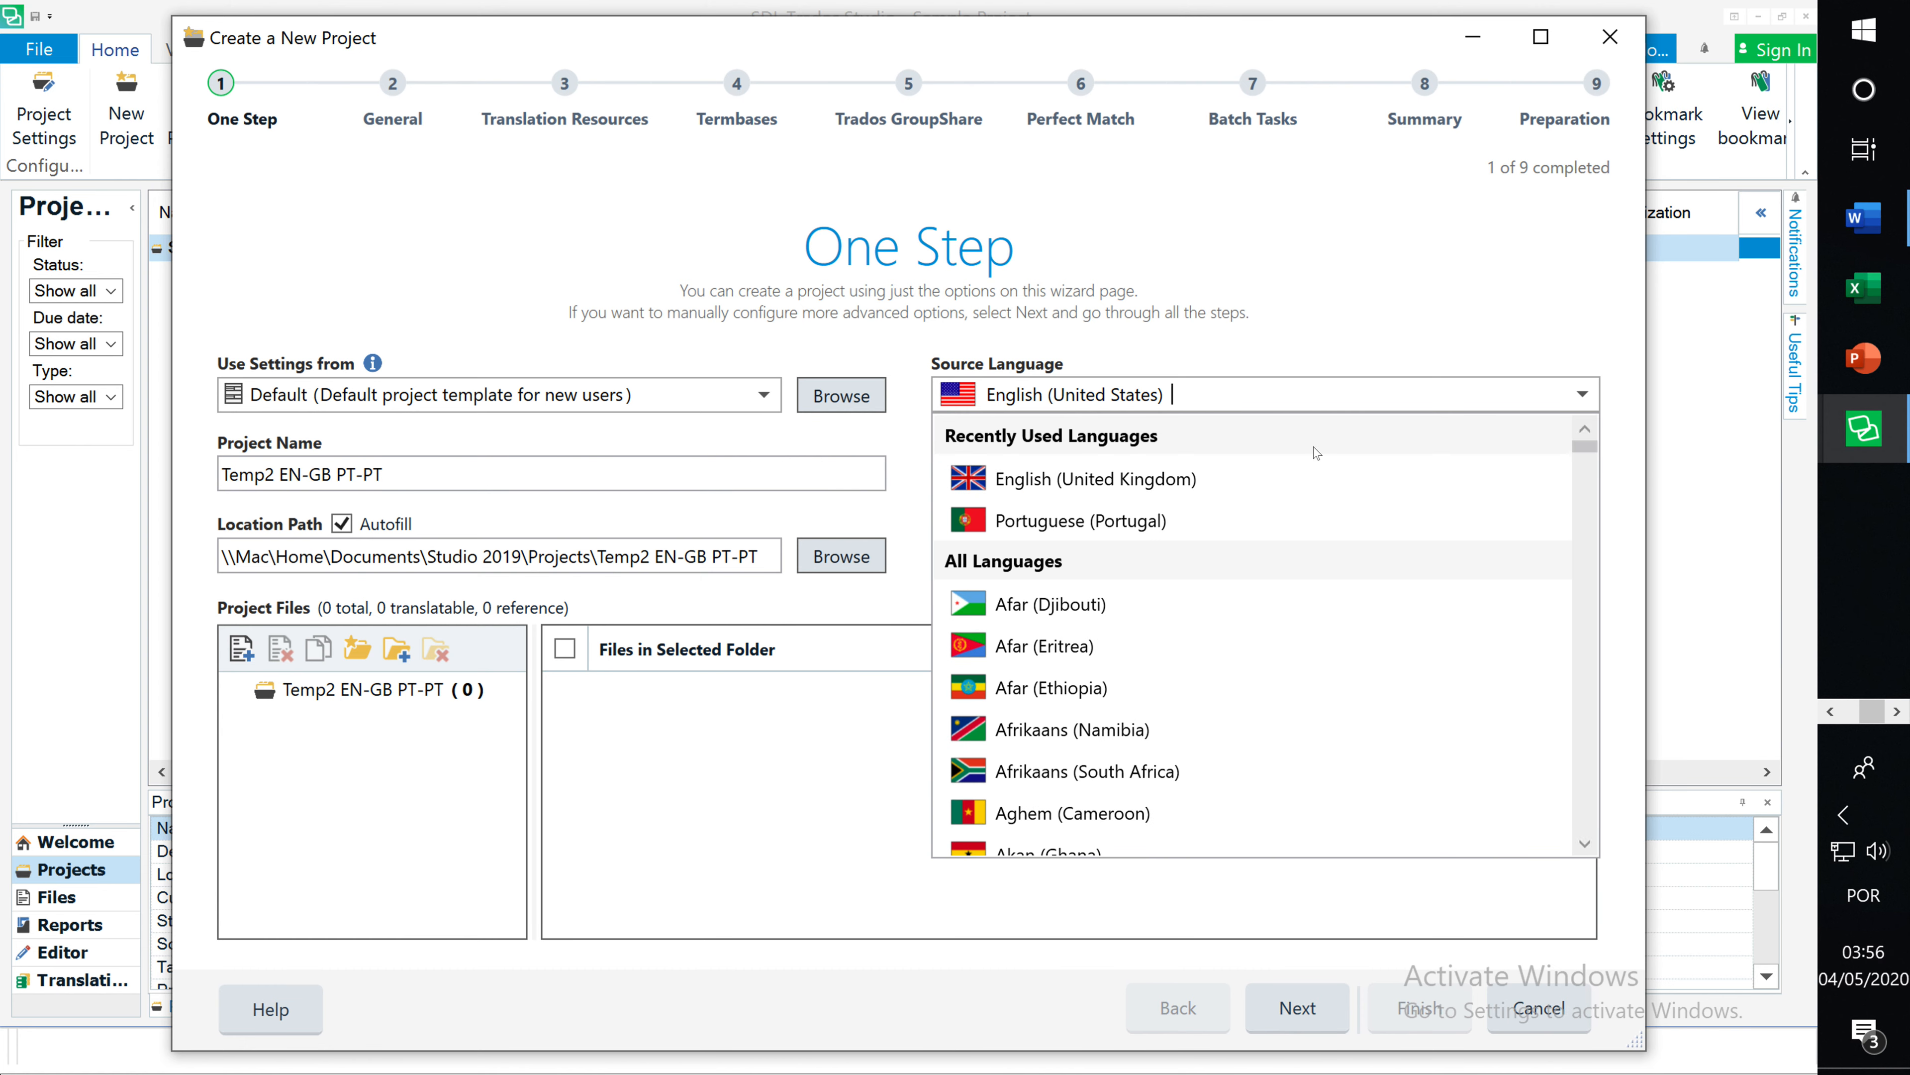
click(1075, 483)
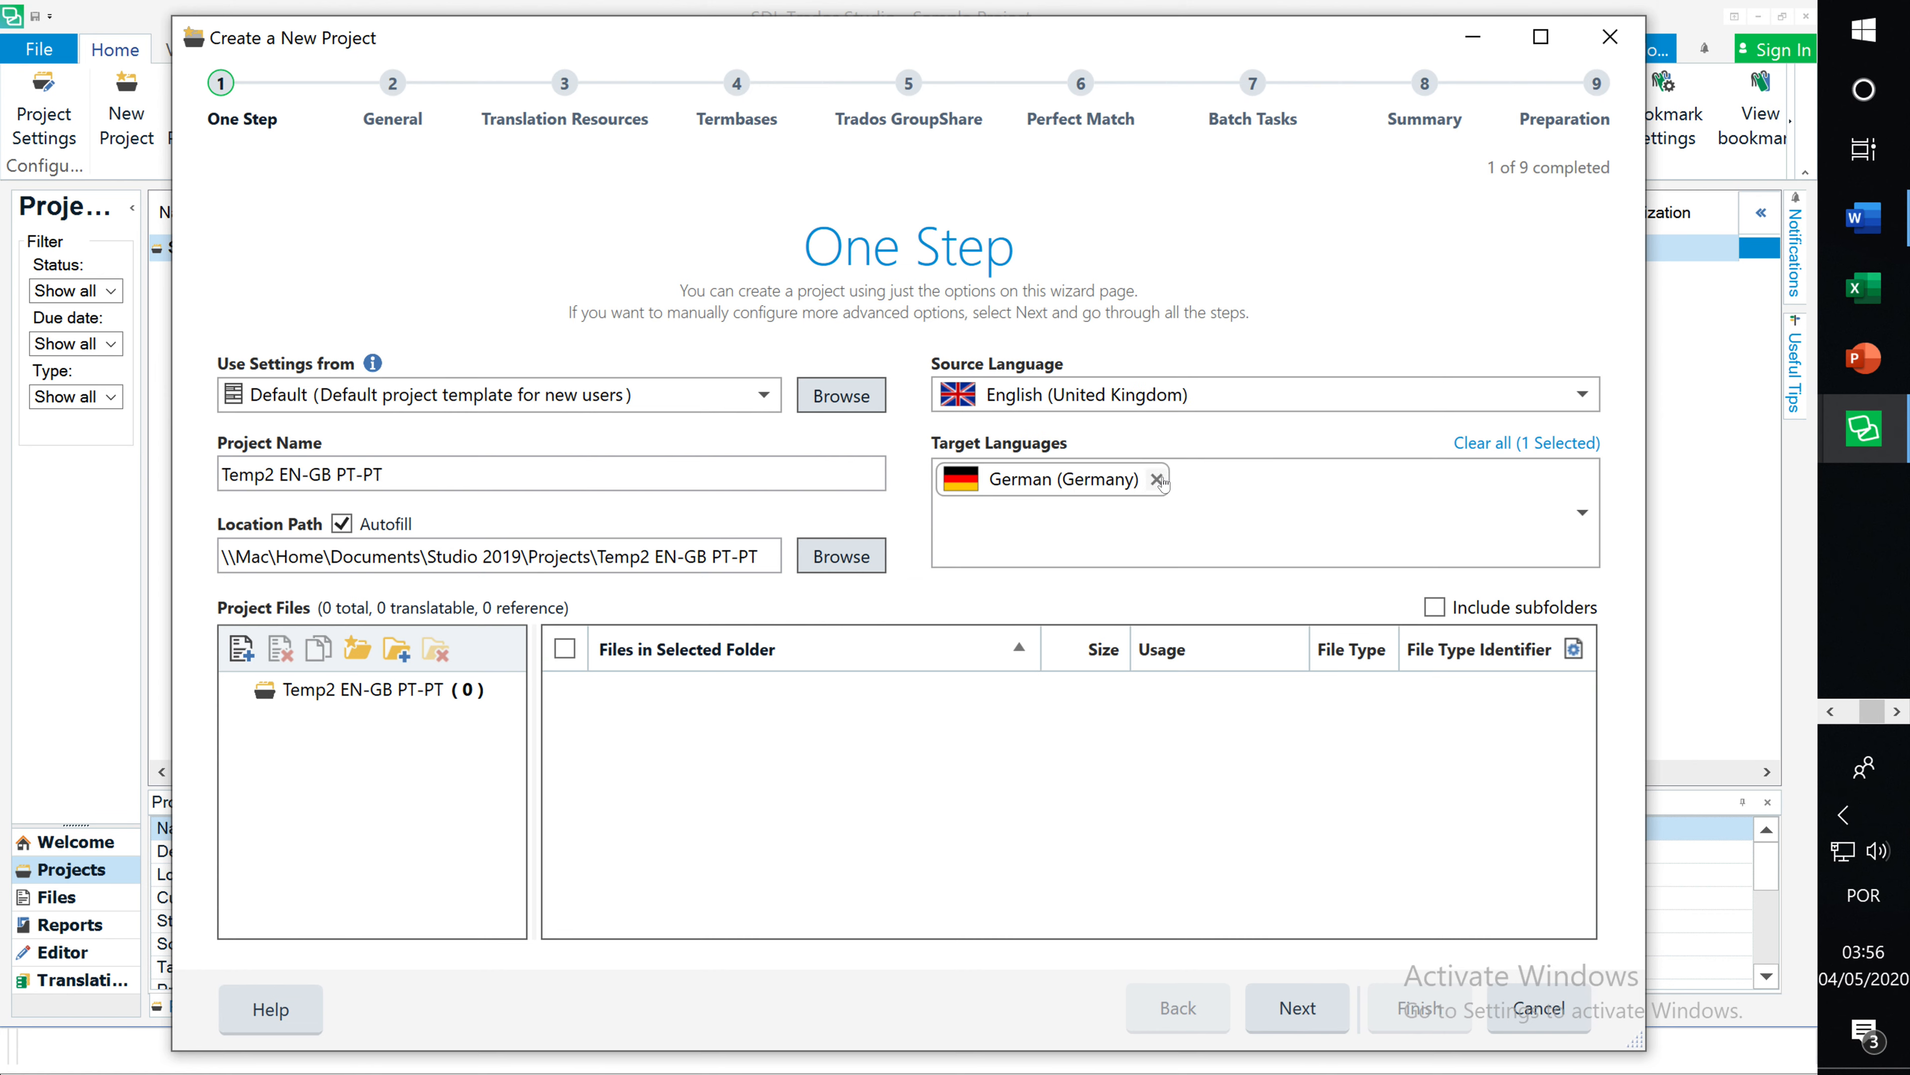
Remove German (Germany) from the target languages and choose Portuguese (Portugal) instead.
click(1157, 480)
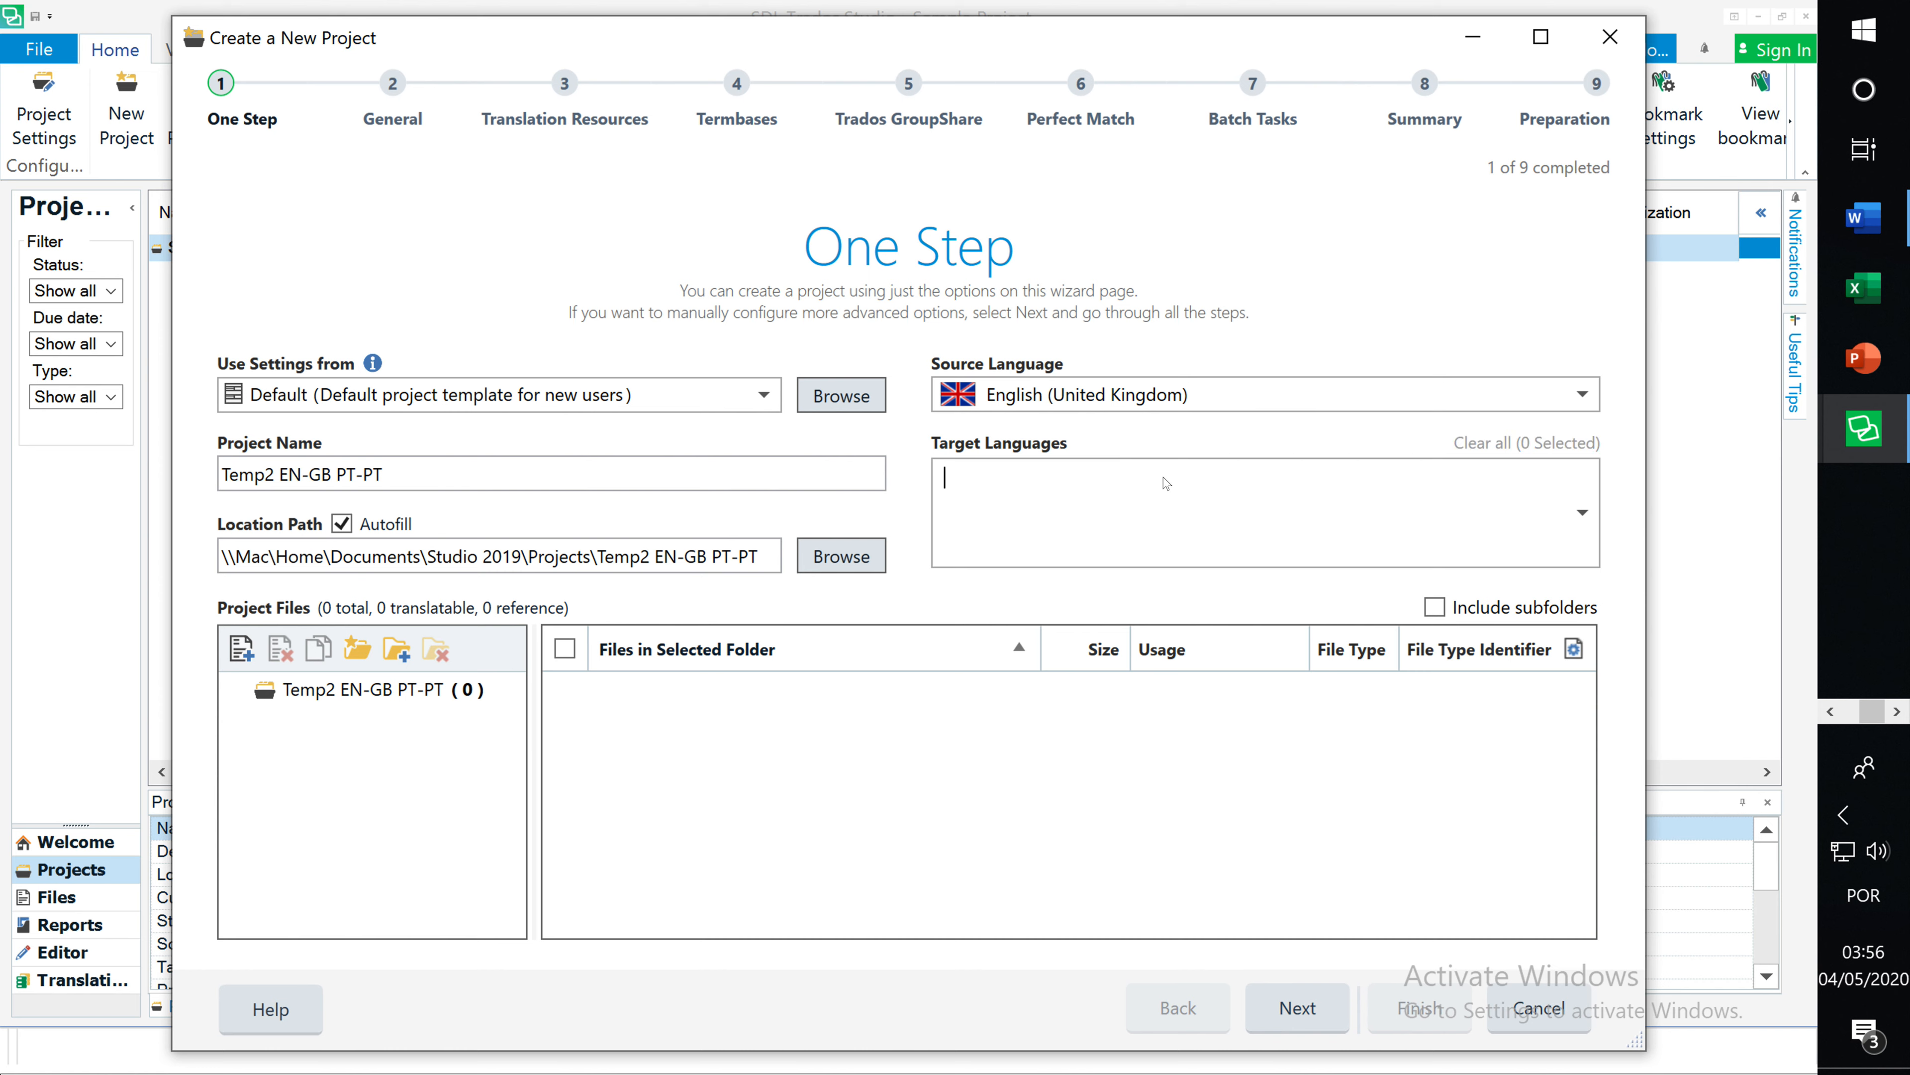
click(1583, 513)
click(1136, 667)
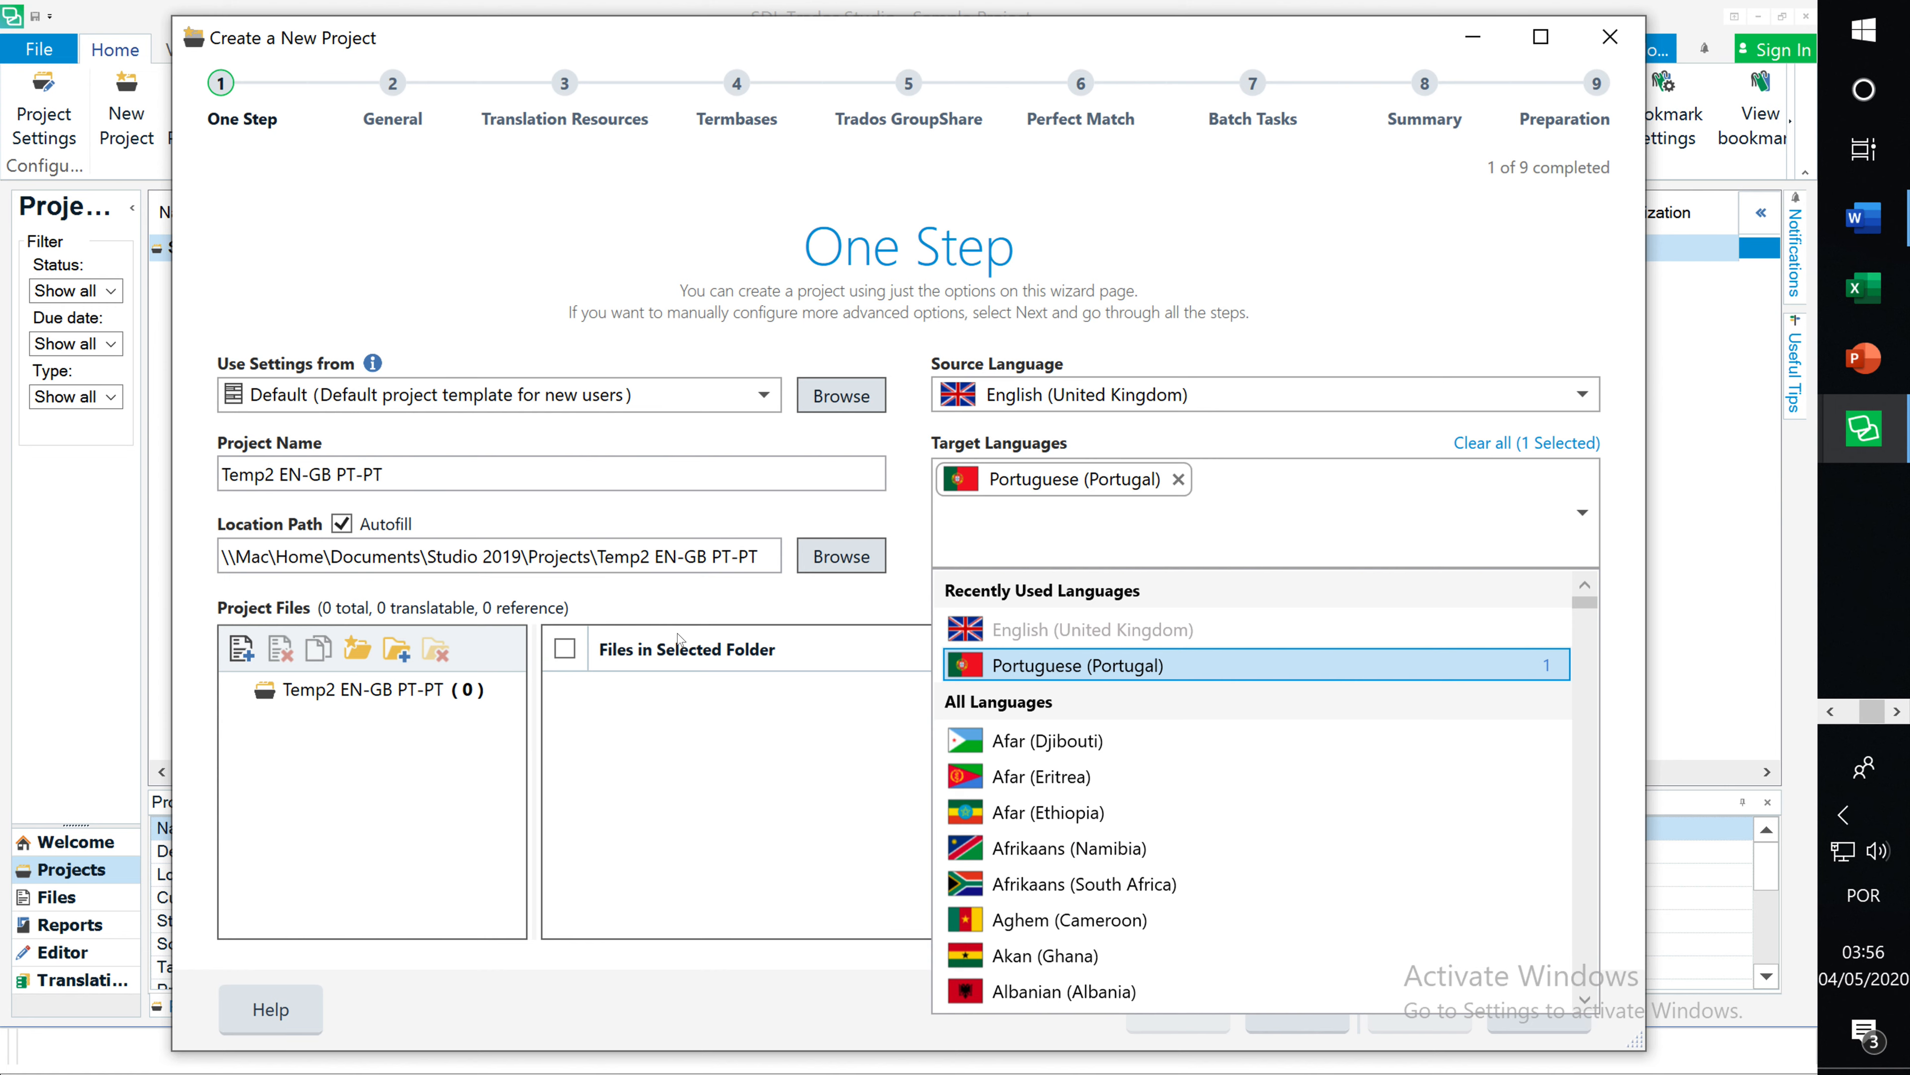
click(1279, 358)
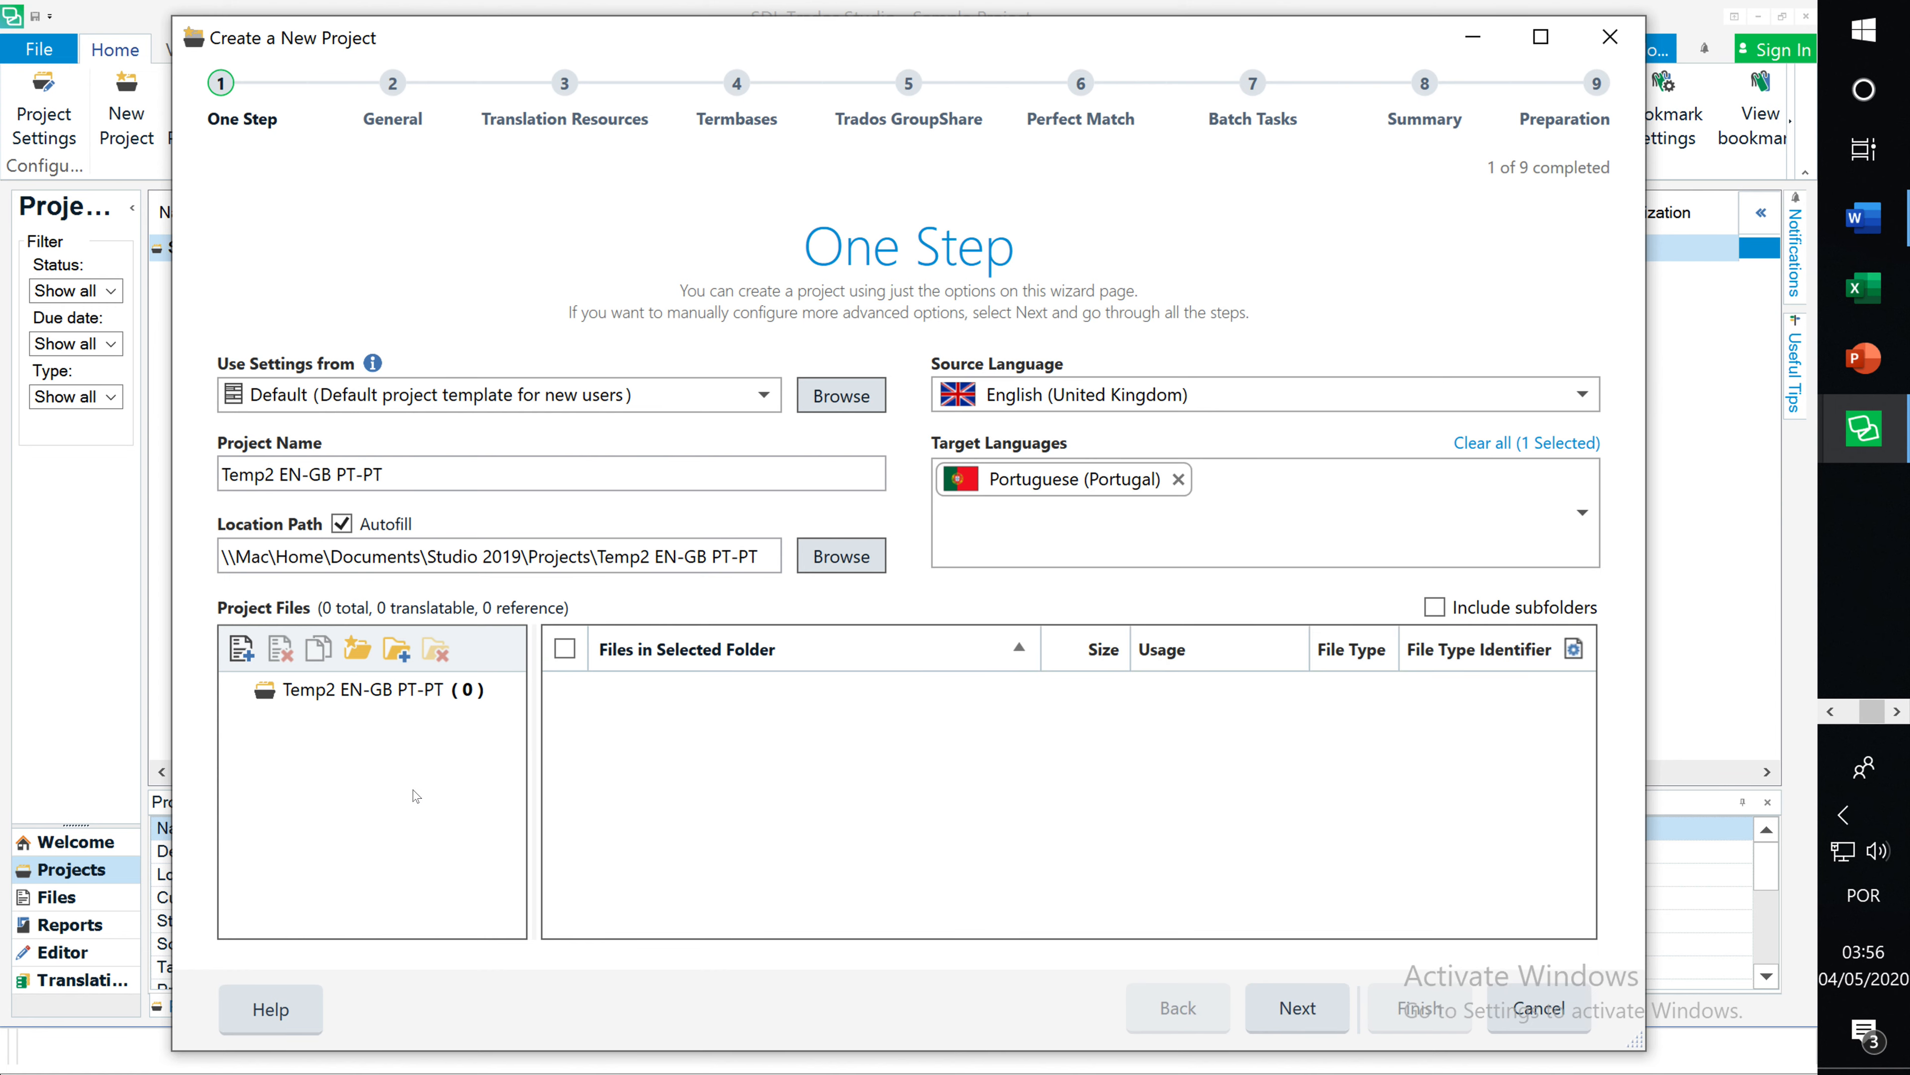
Add "Arruda dos Vinhos - Wikipedia.html" and "Good_morning_first_text._2doc.doc" to the project from teaching > inf. av 2020 > elearning > lessons 18 and 19 > texts.
click(240, 649)
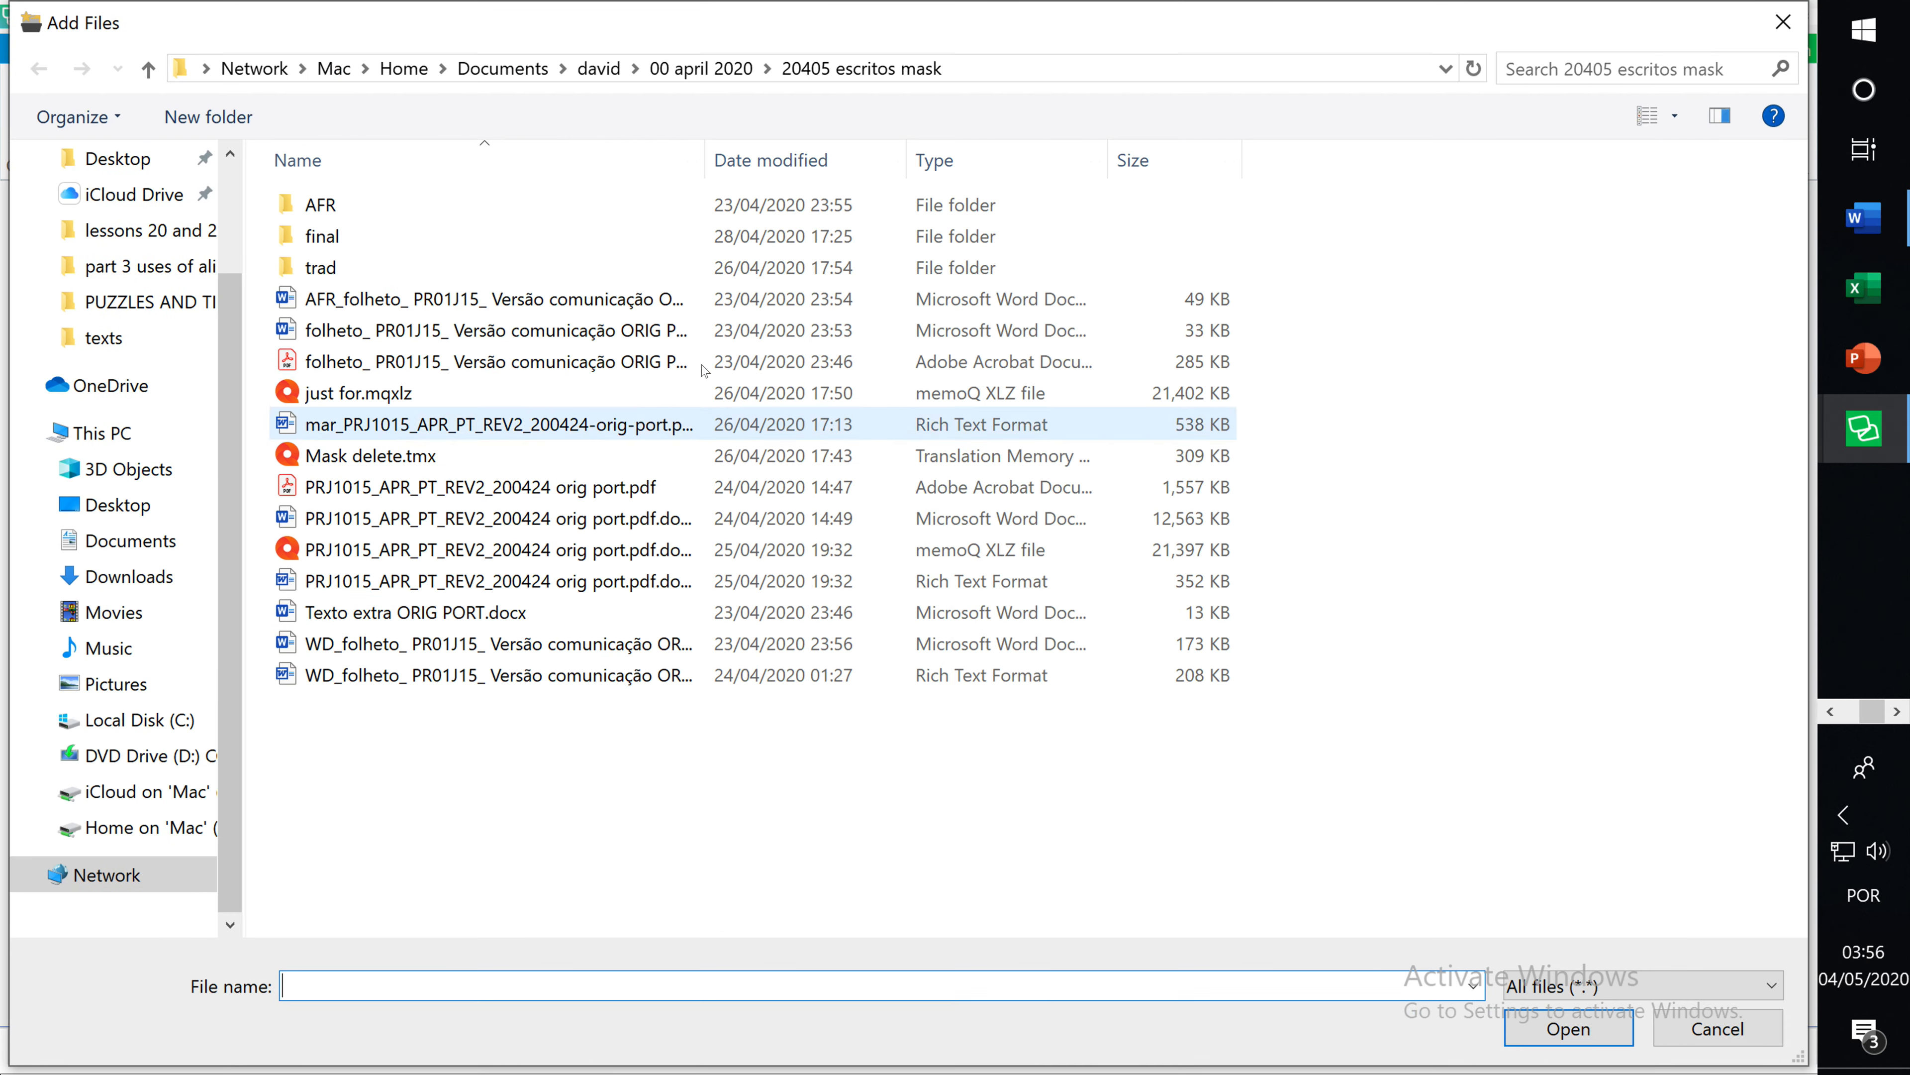
click(594, 68)
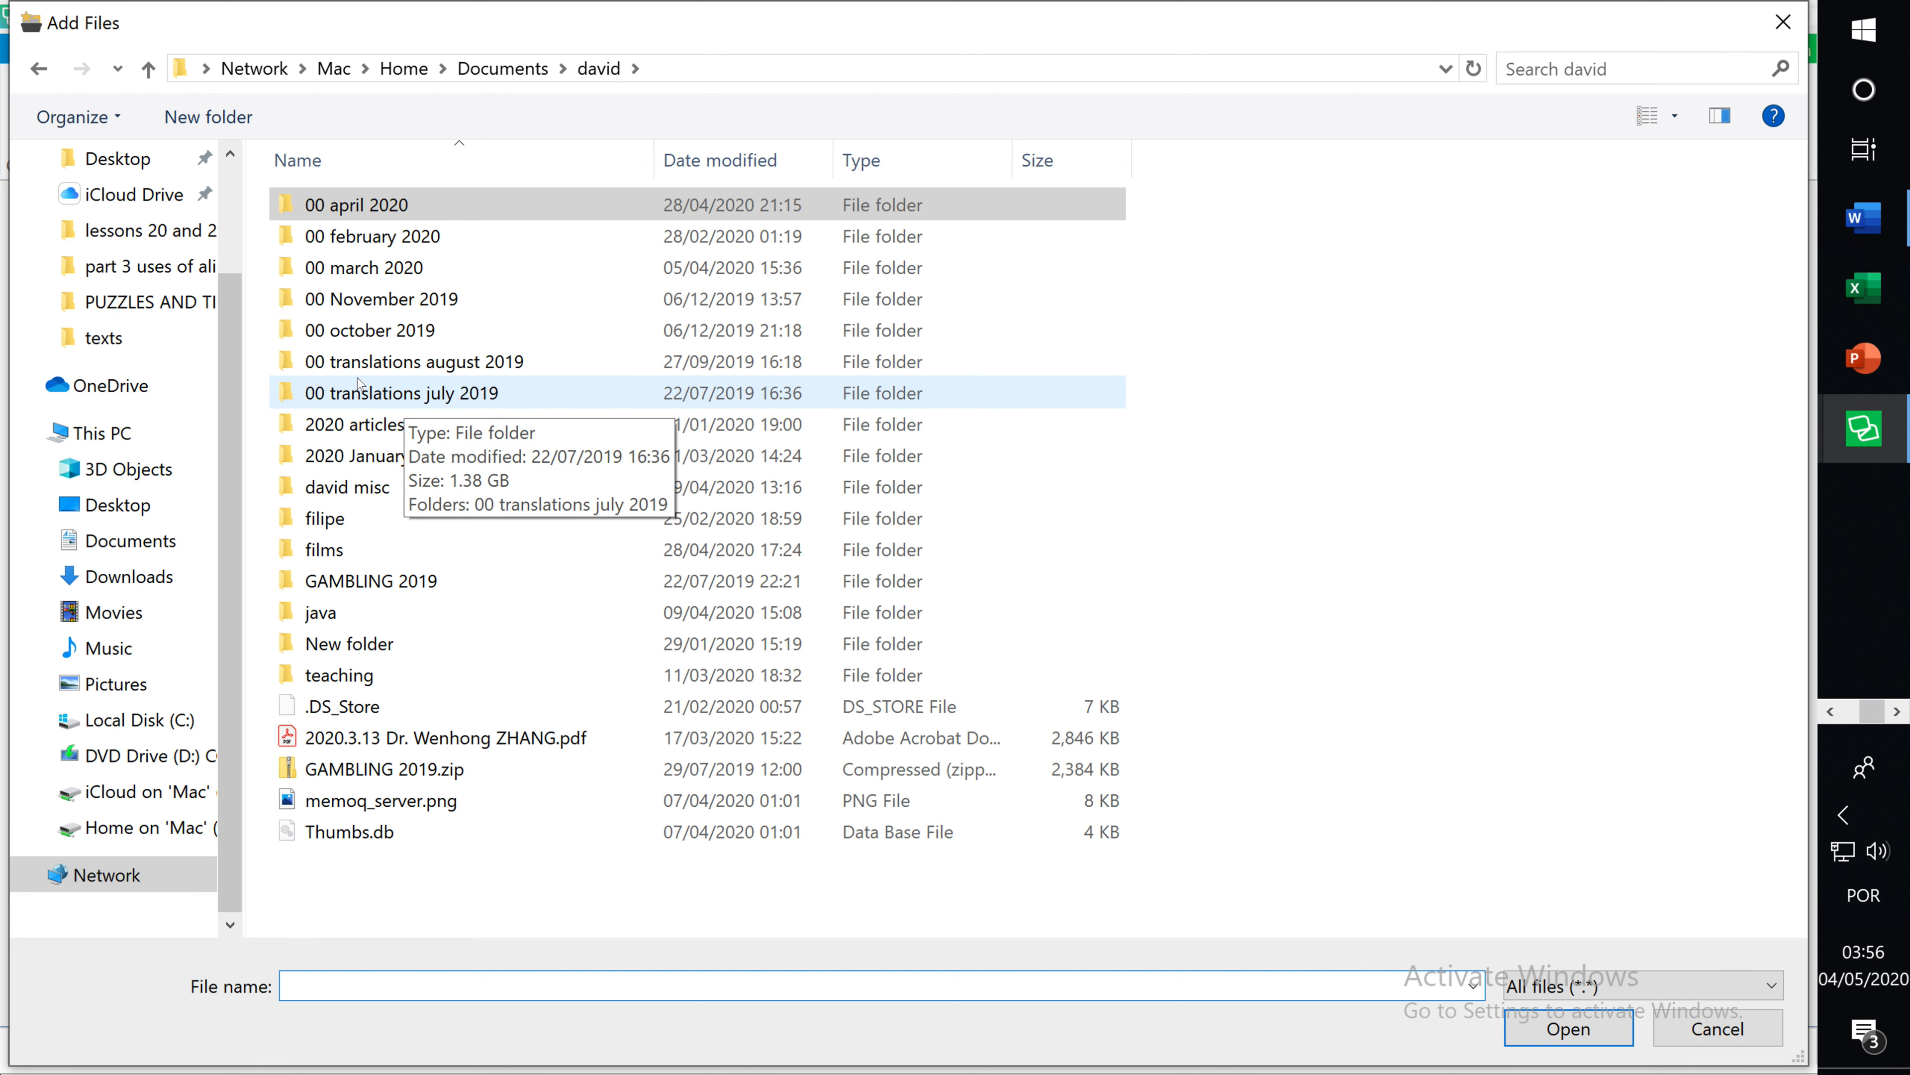
double_click(329, 674)
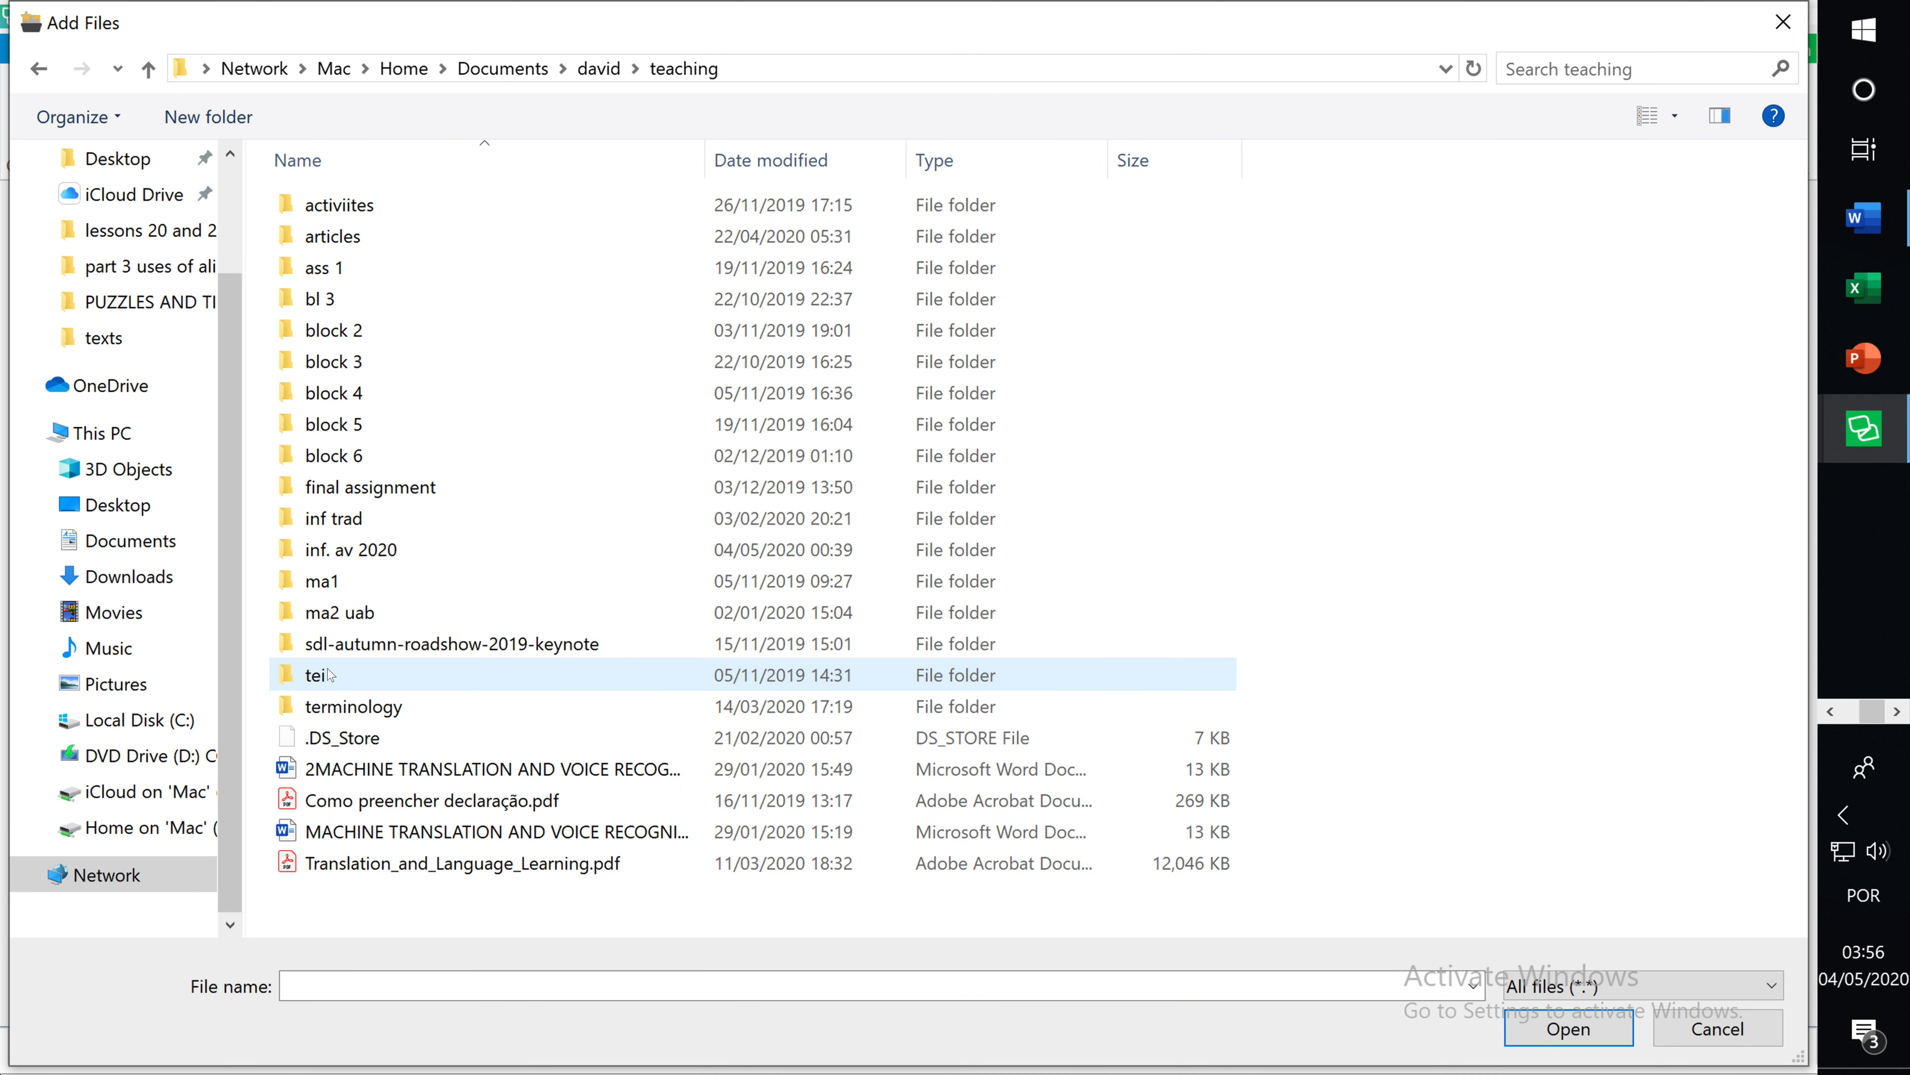
double_click(352, 550)
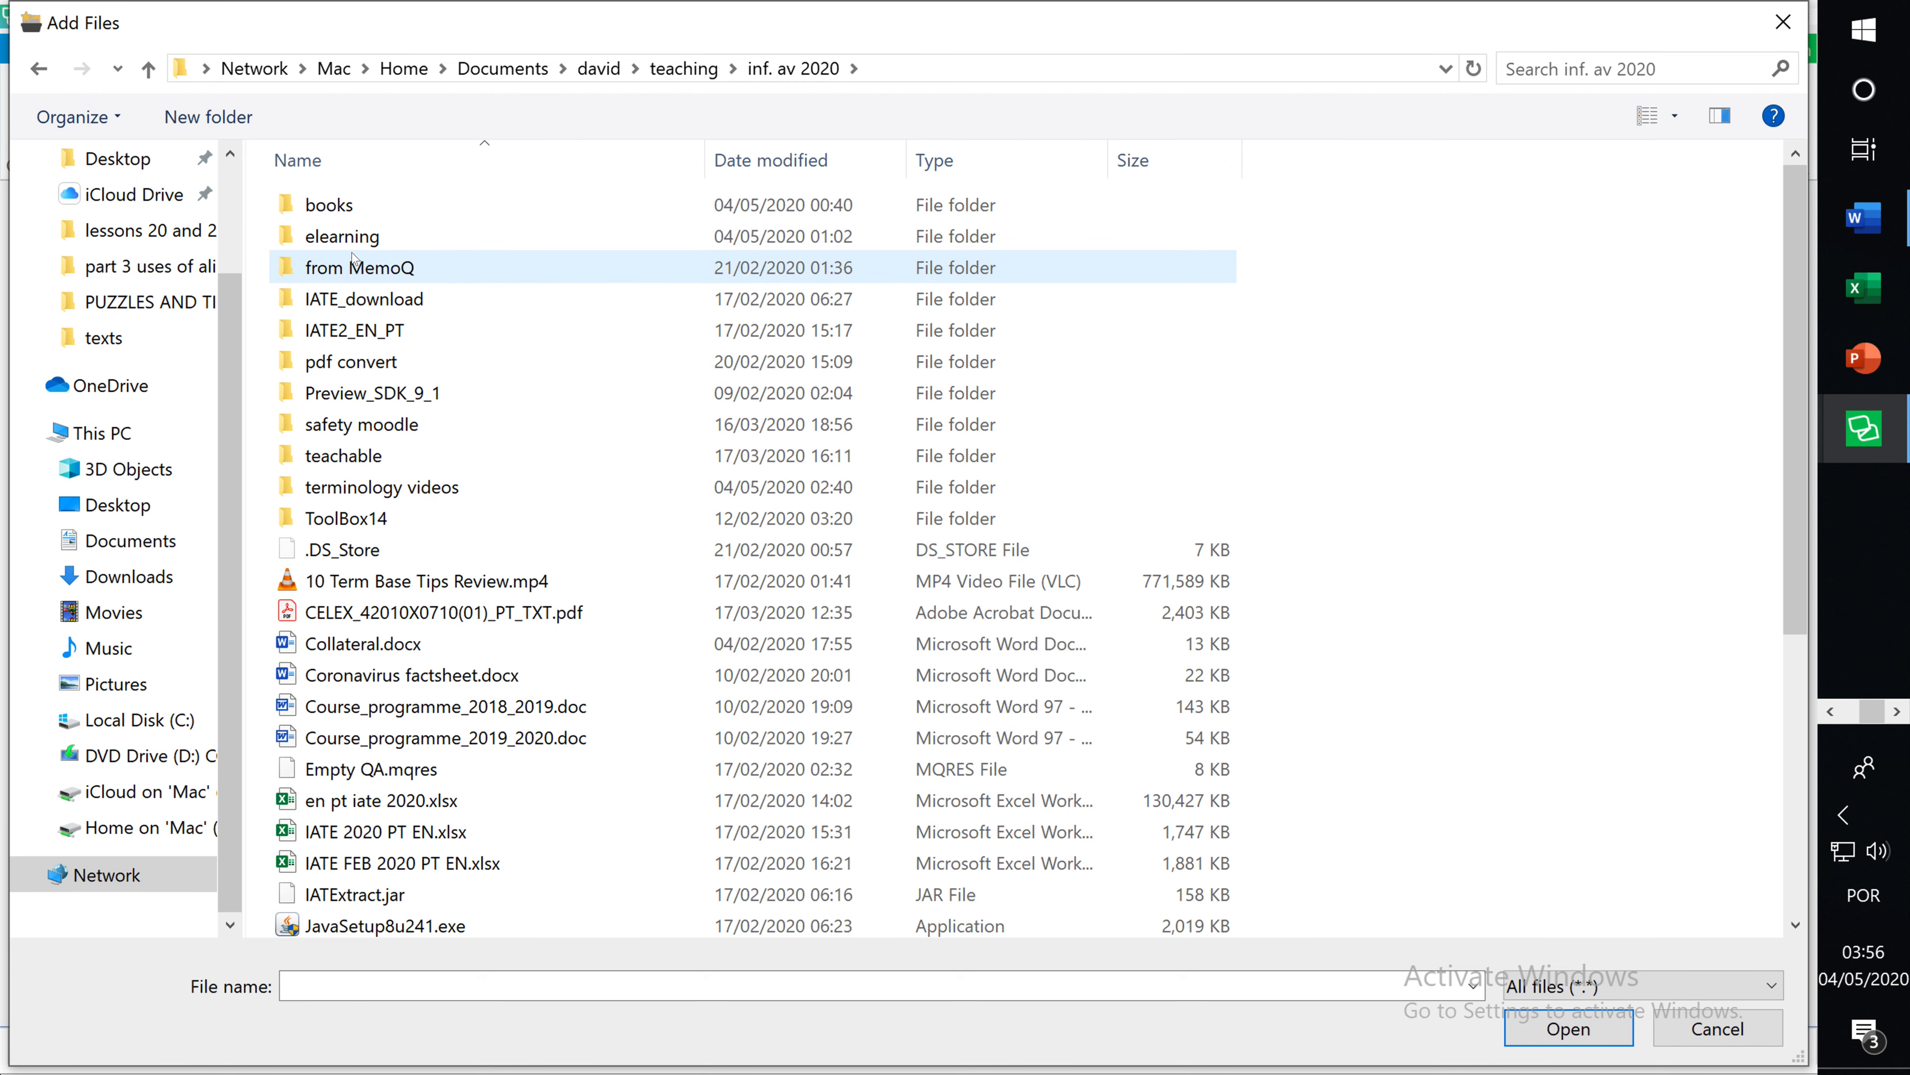
double_click(343, 237)
double_click(344, 369)
double_click(368, 215)
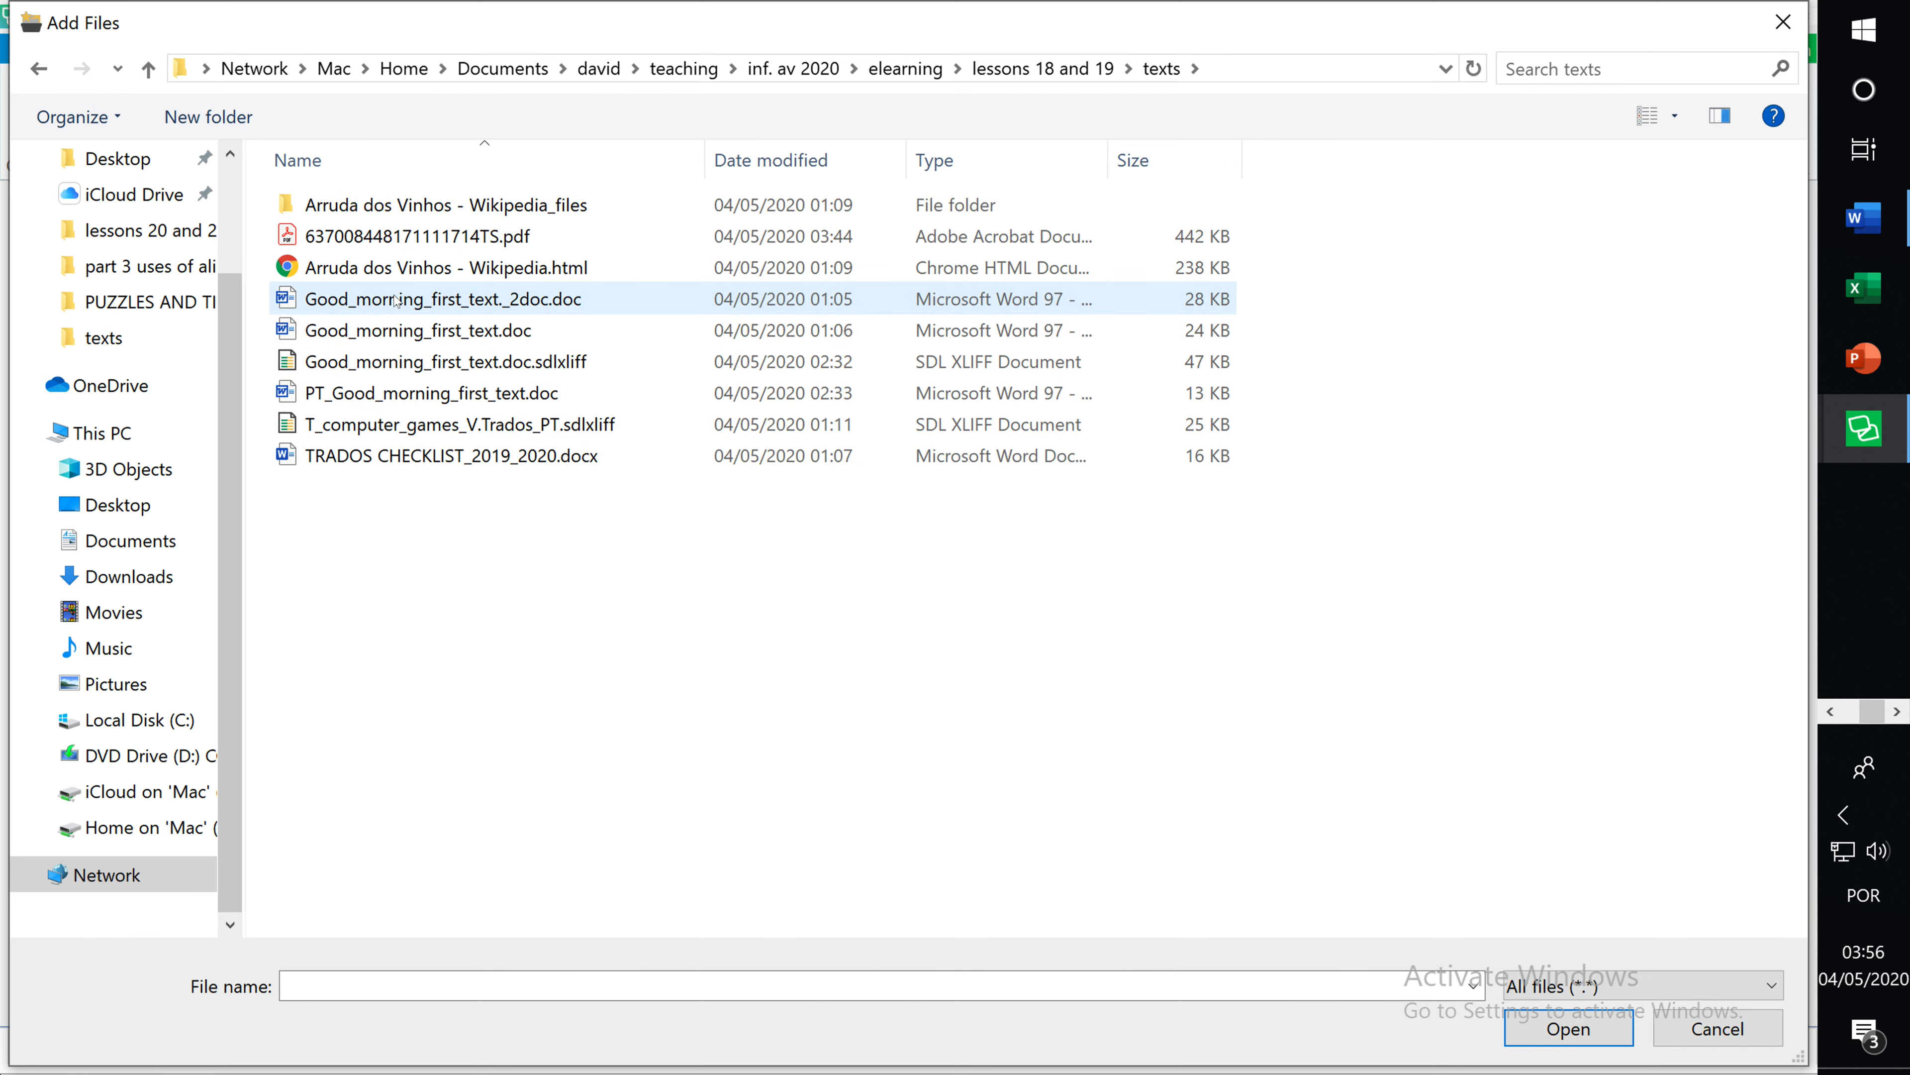
click(378, 271)
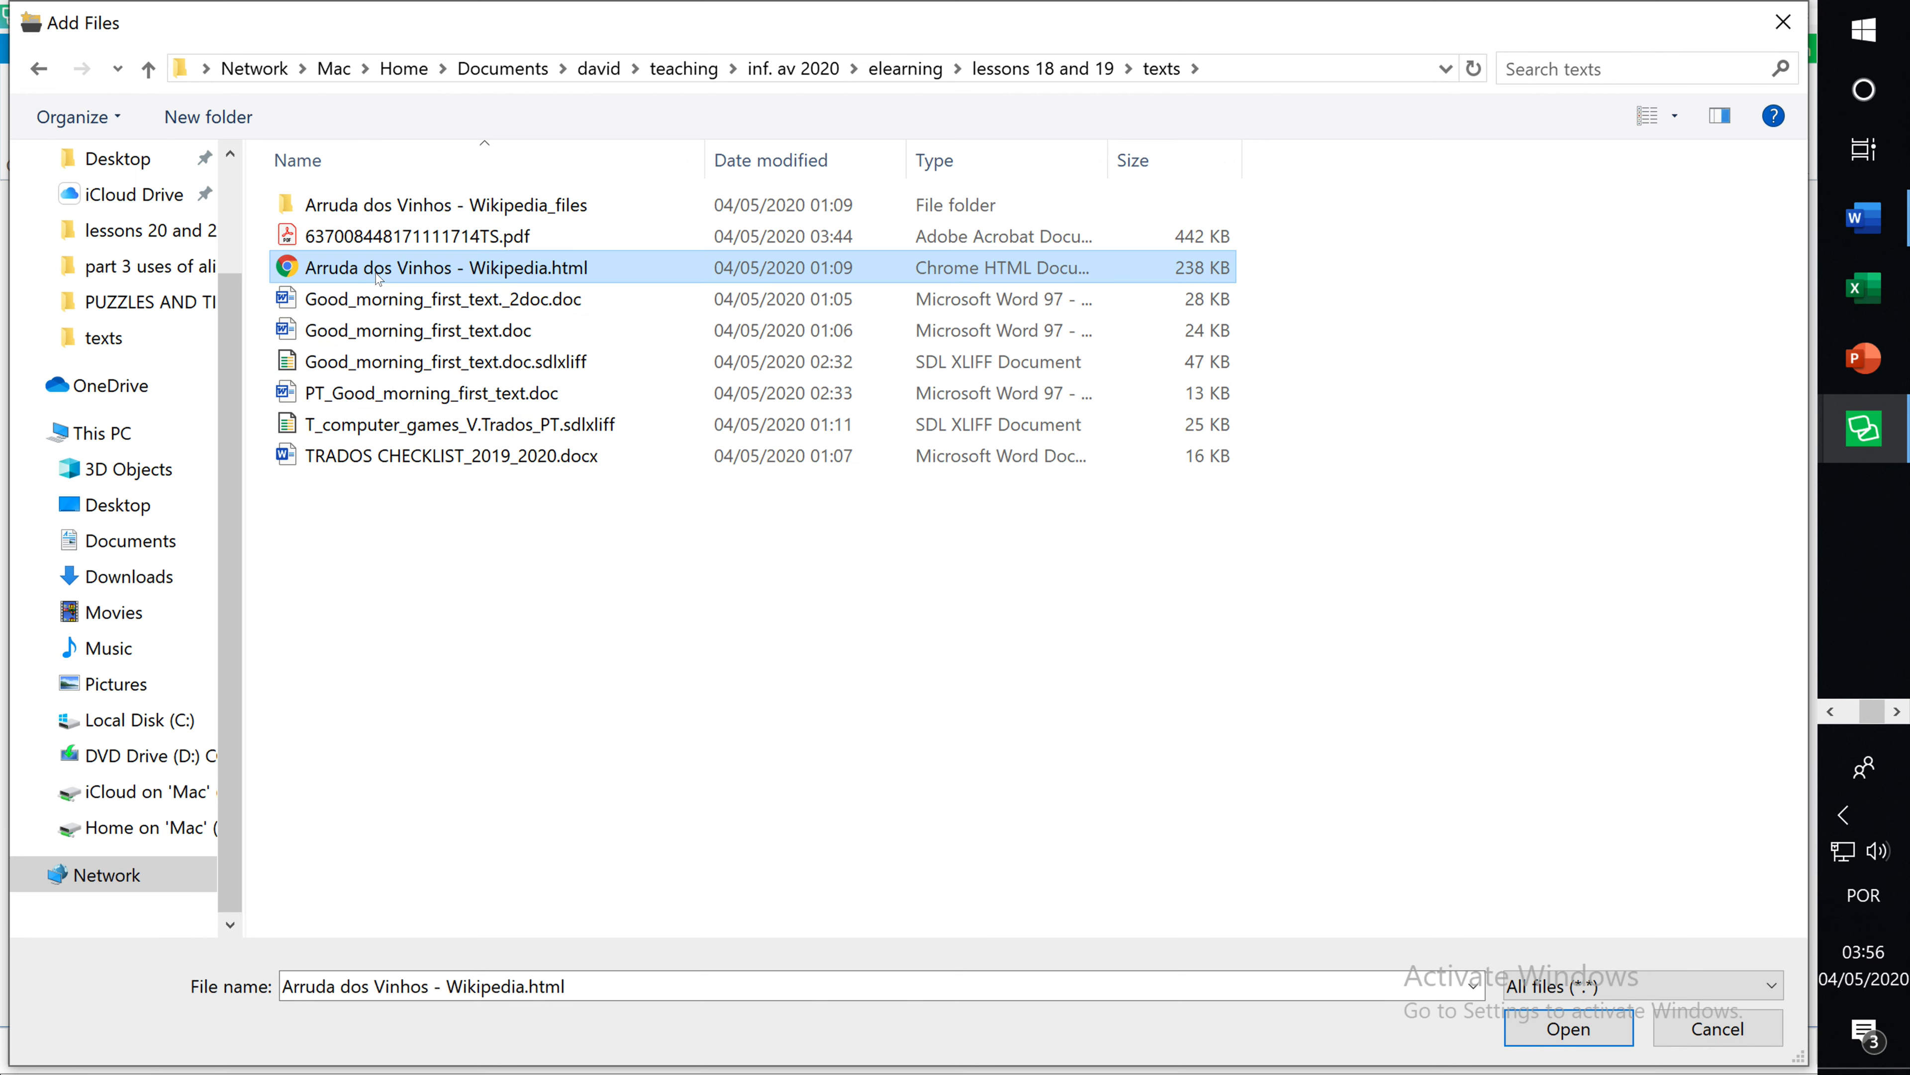
key(shift+Down)
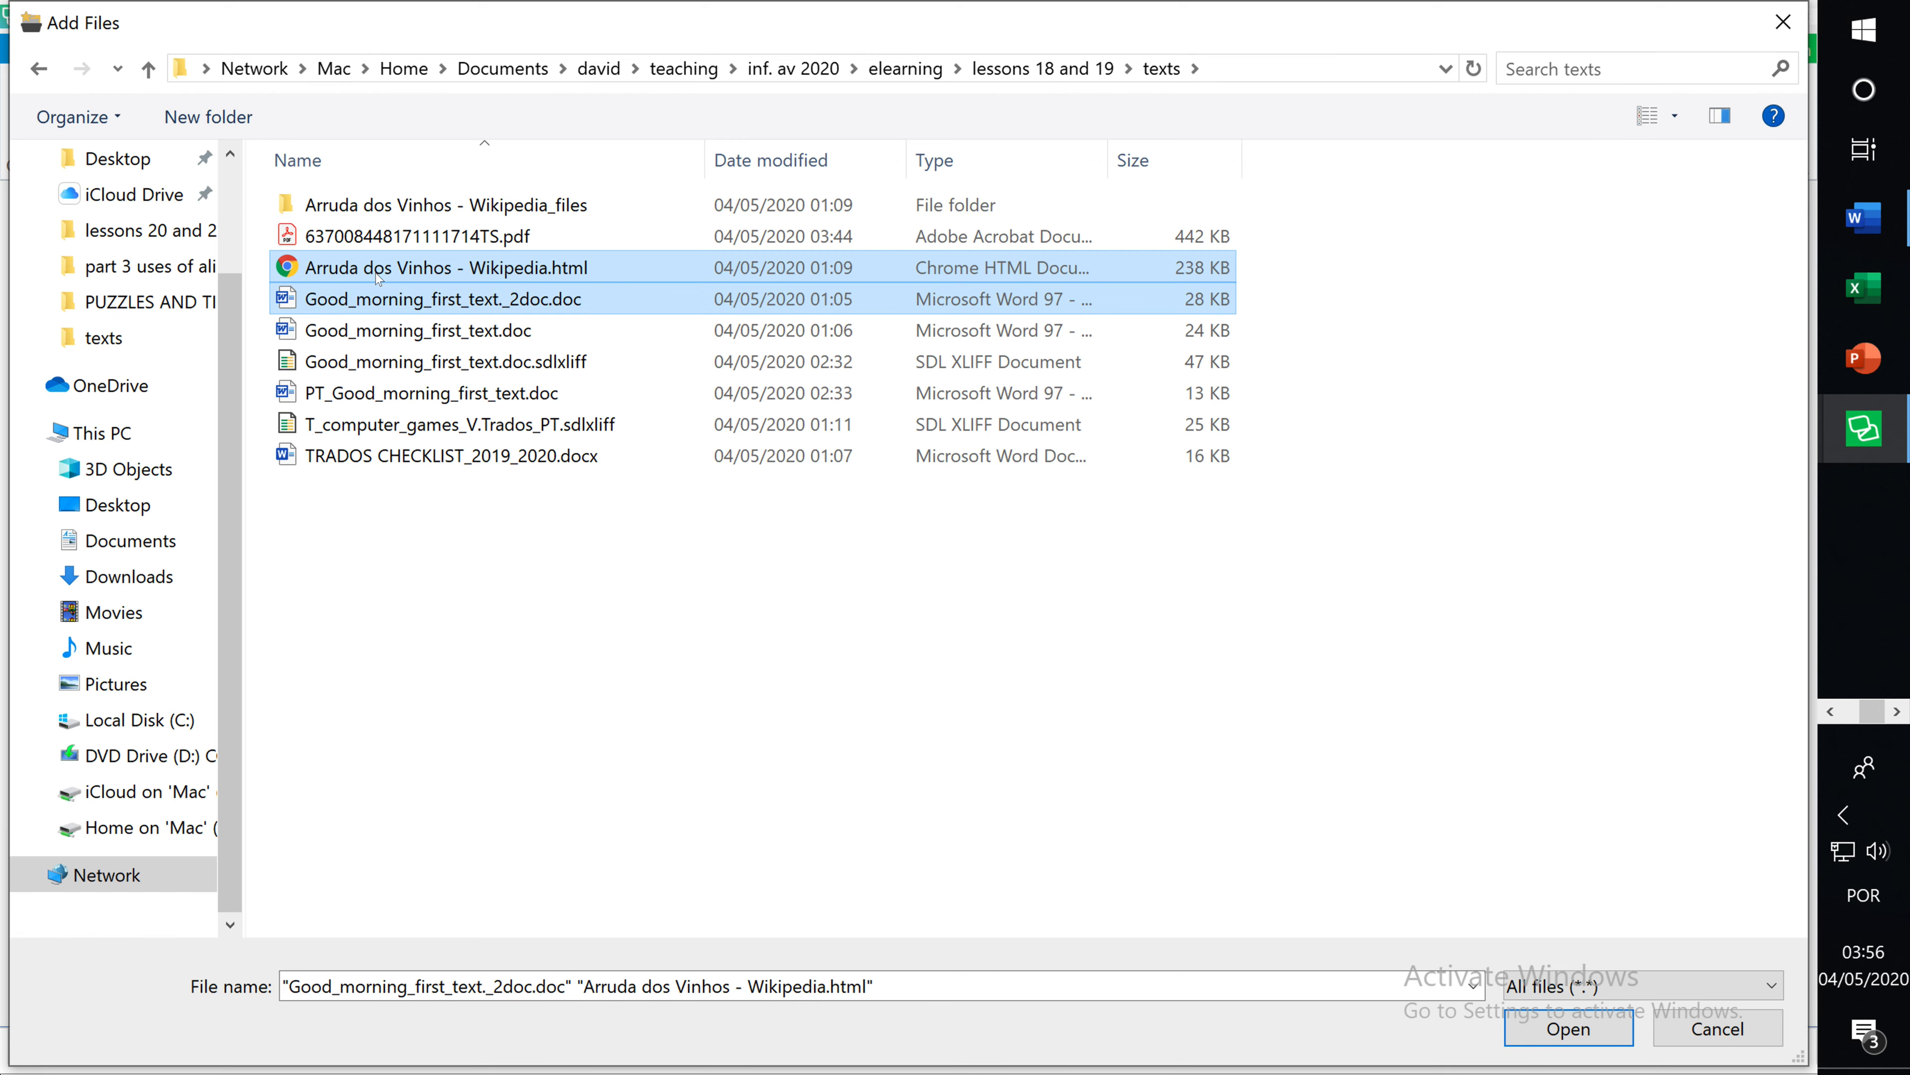
key(Return)
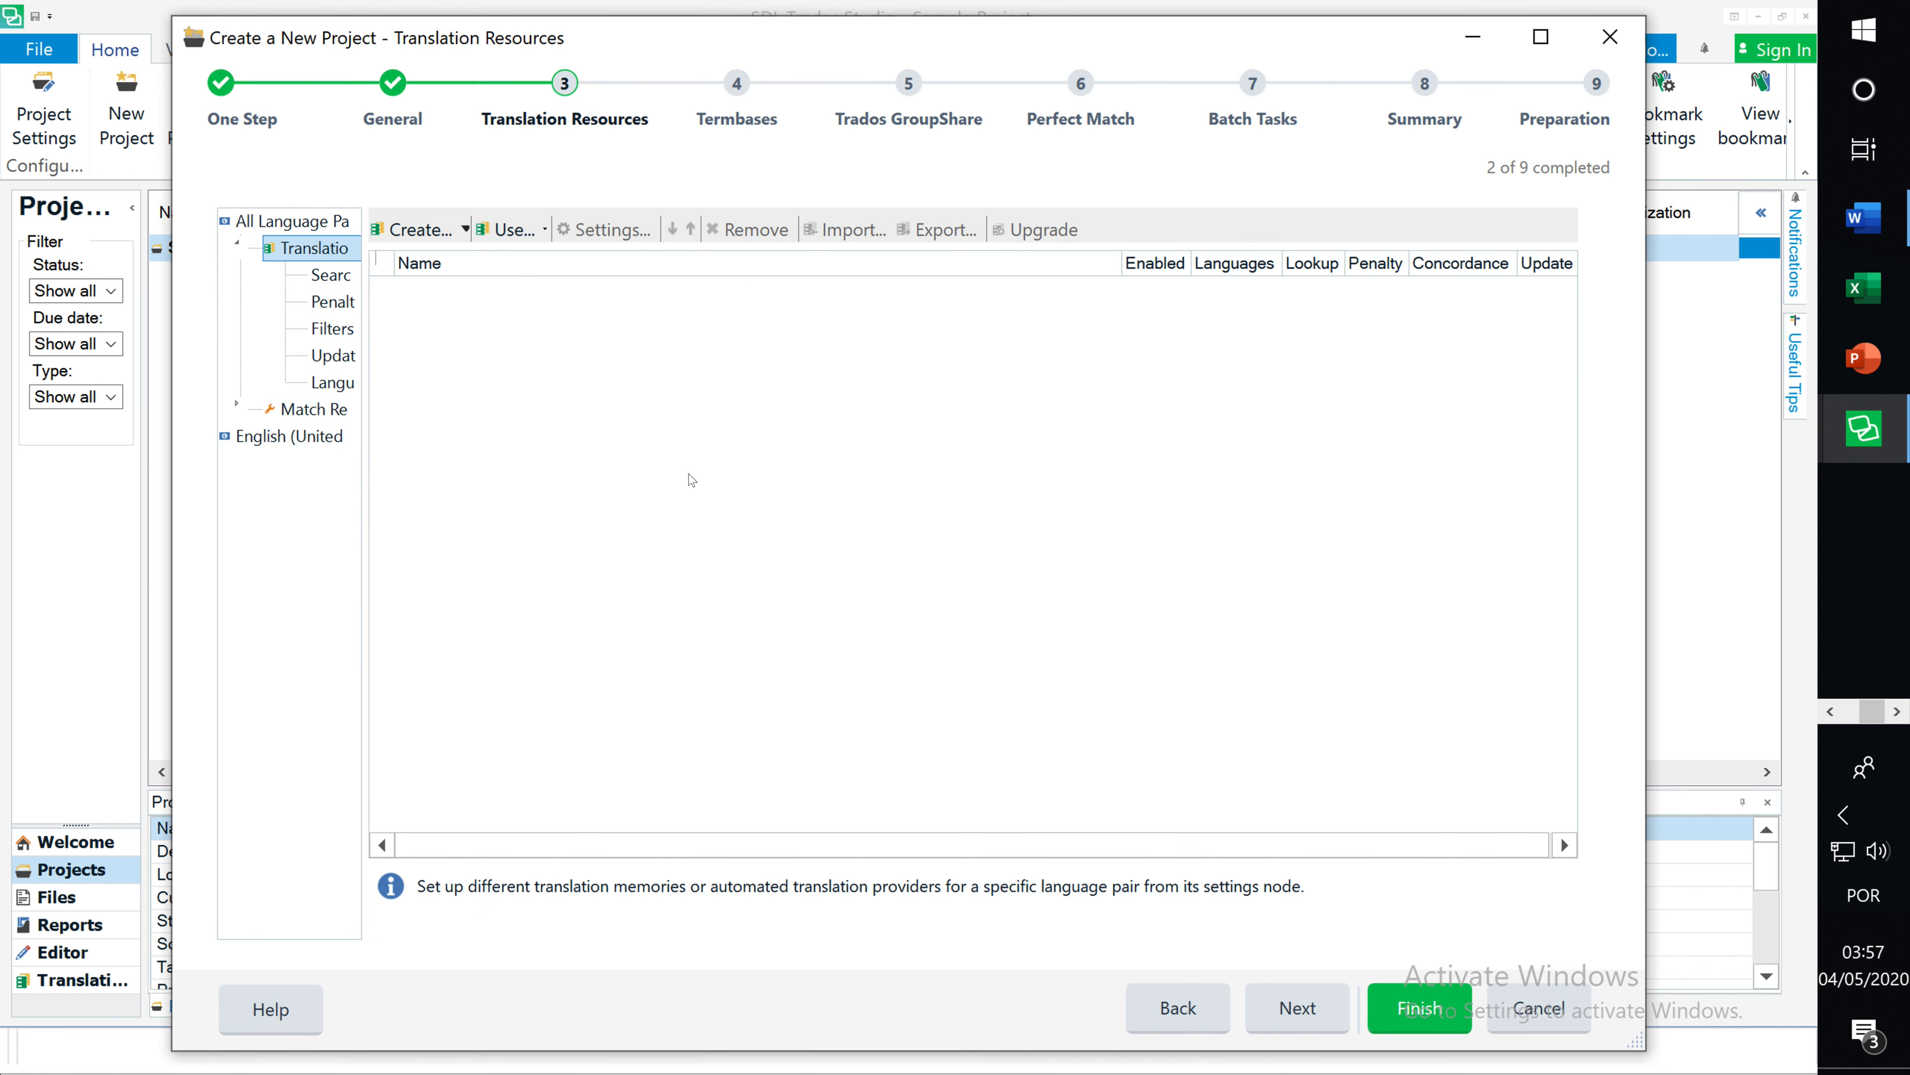
click(467, 229)
click(467, 230)
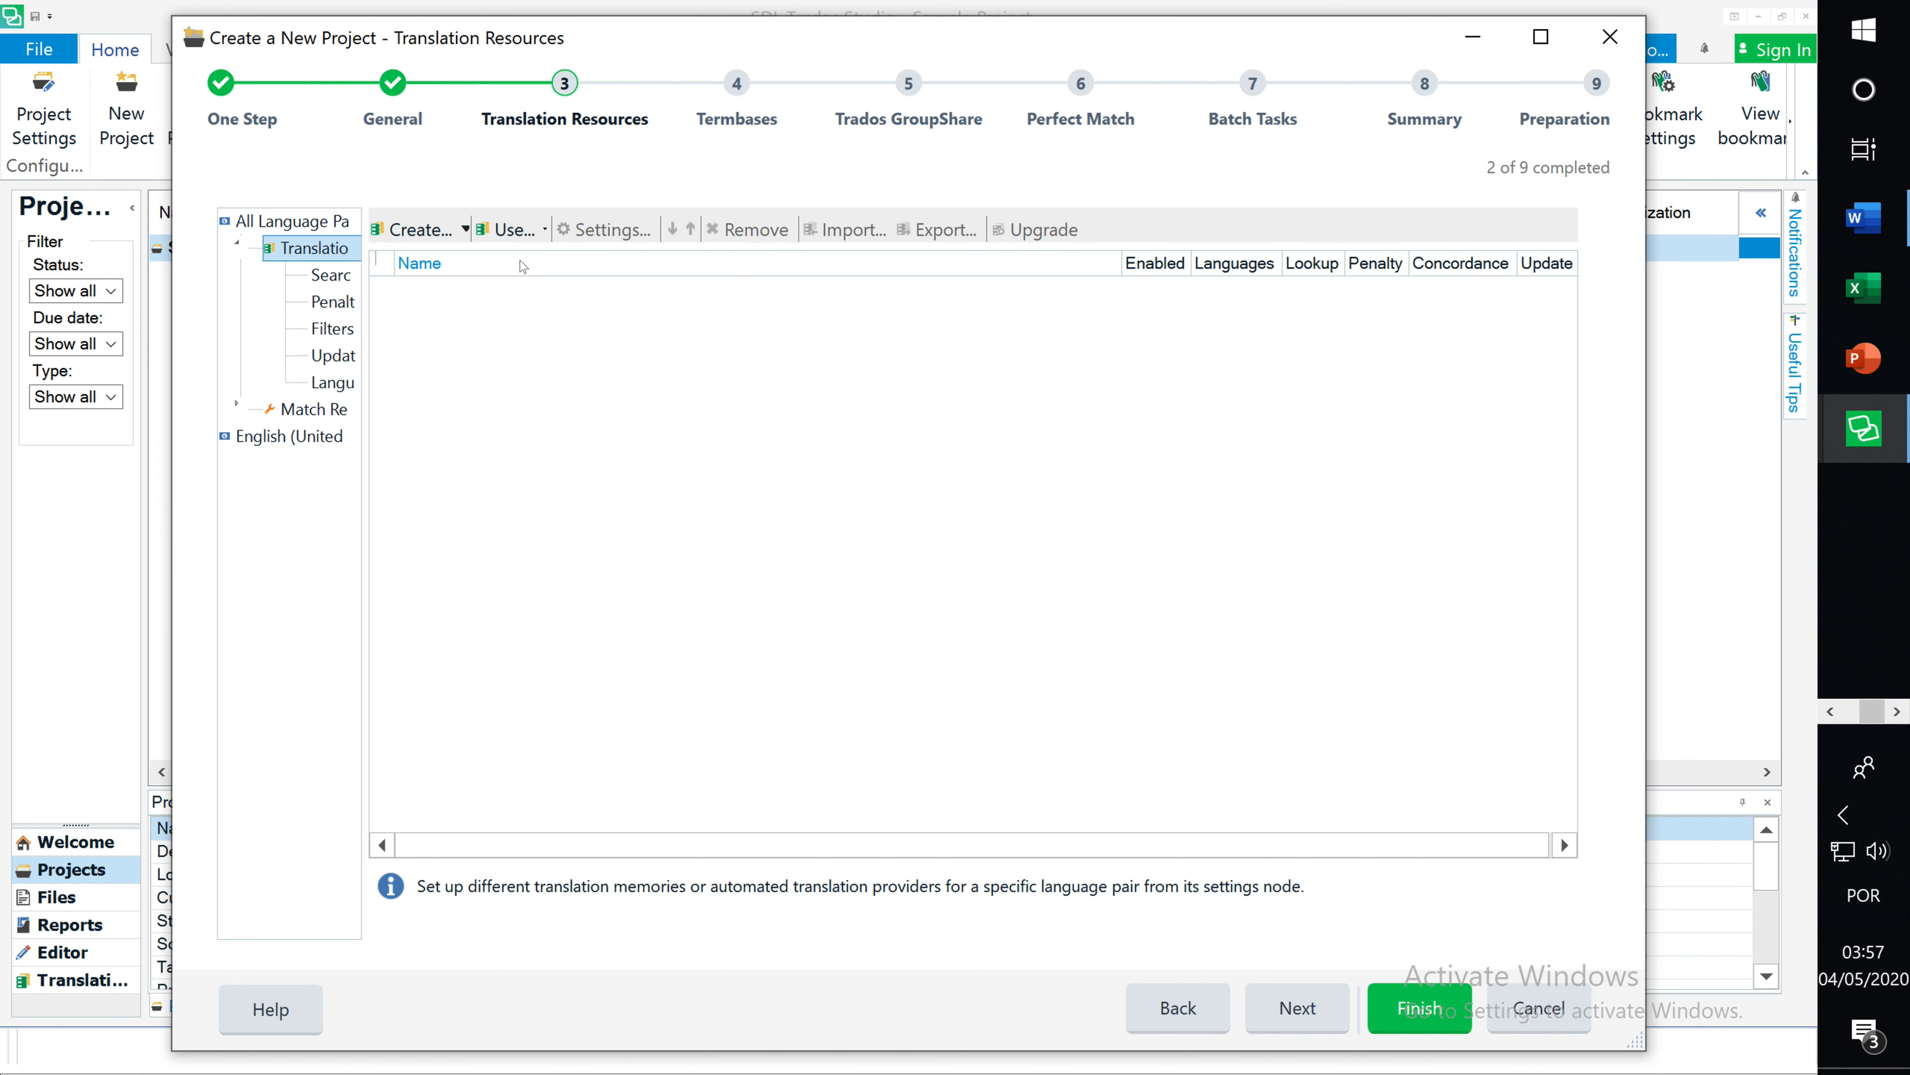
click(464, 230)
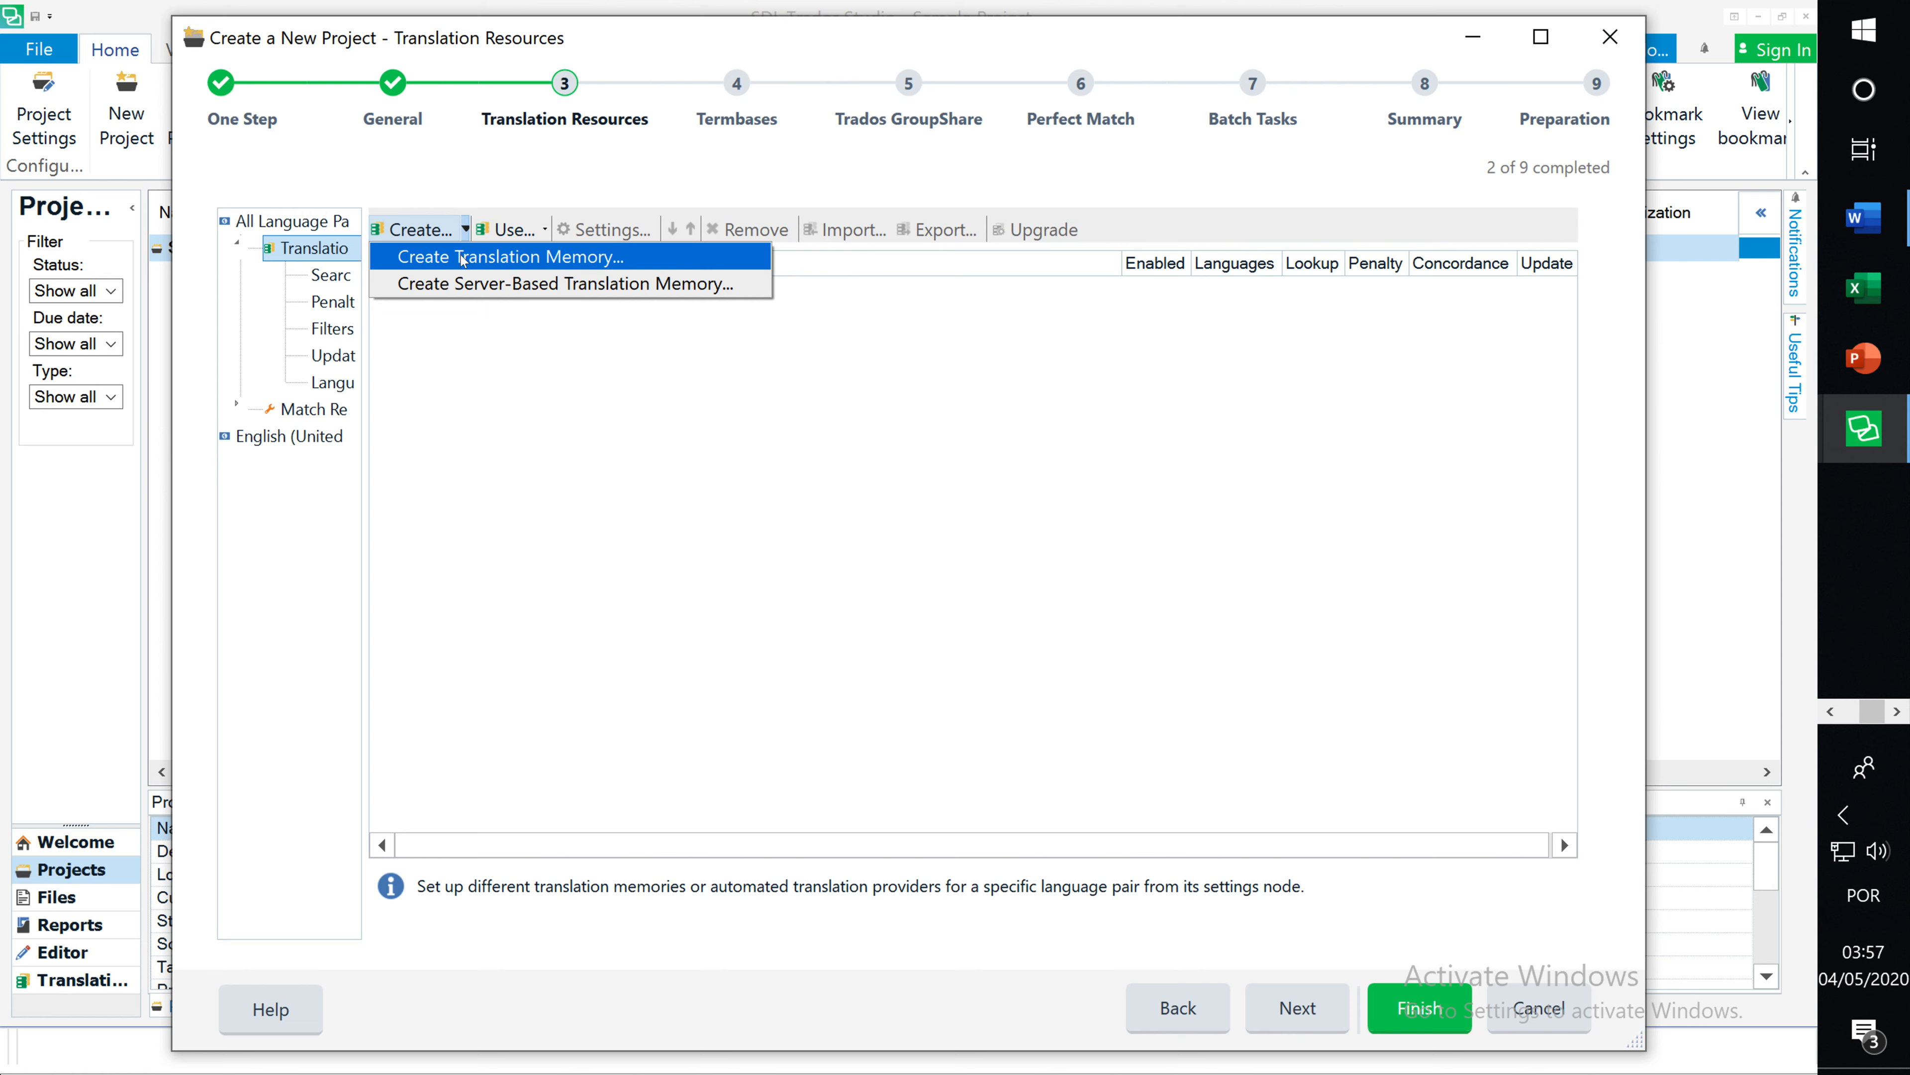
click(631, 450)
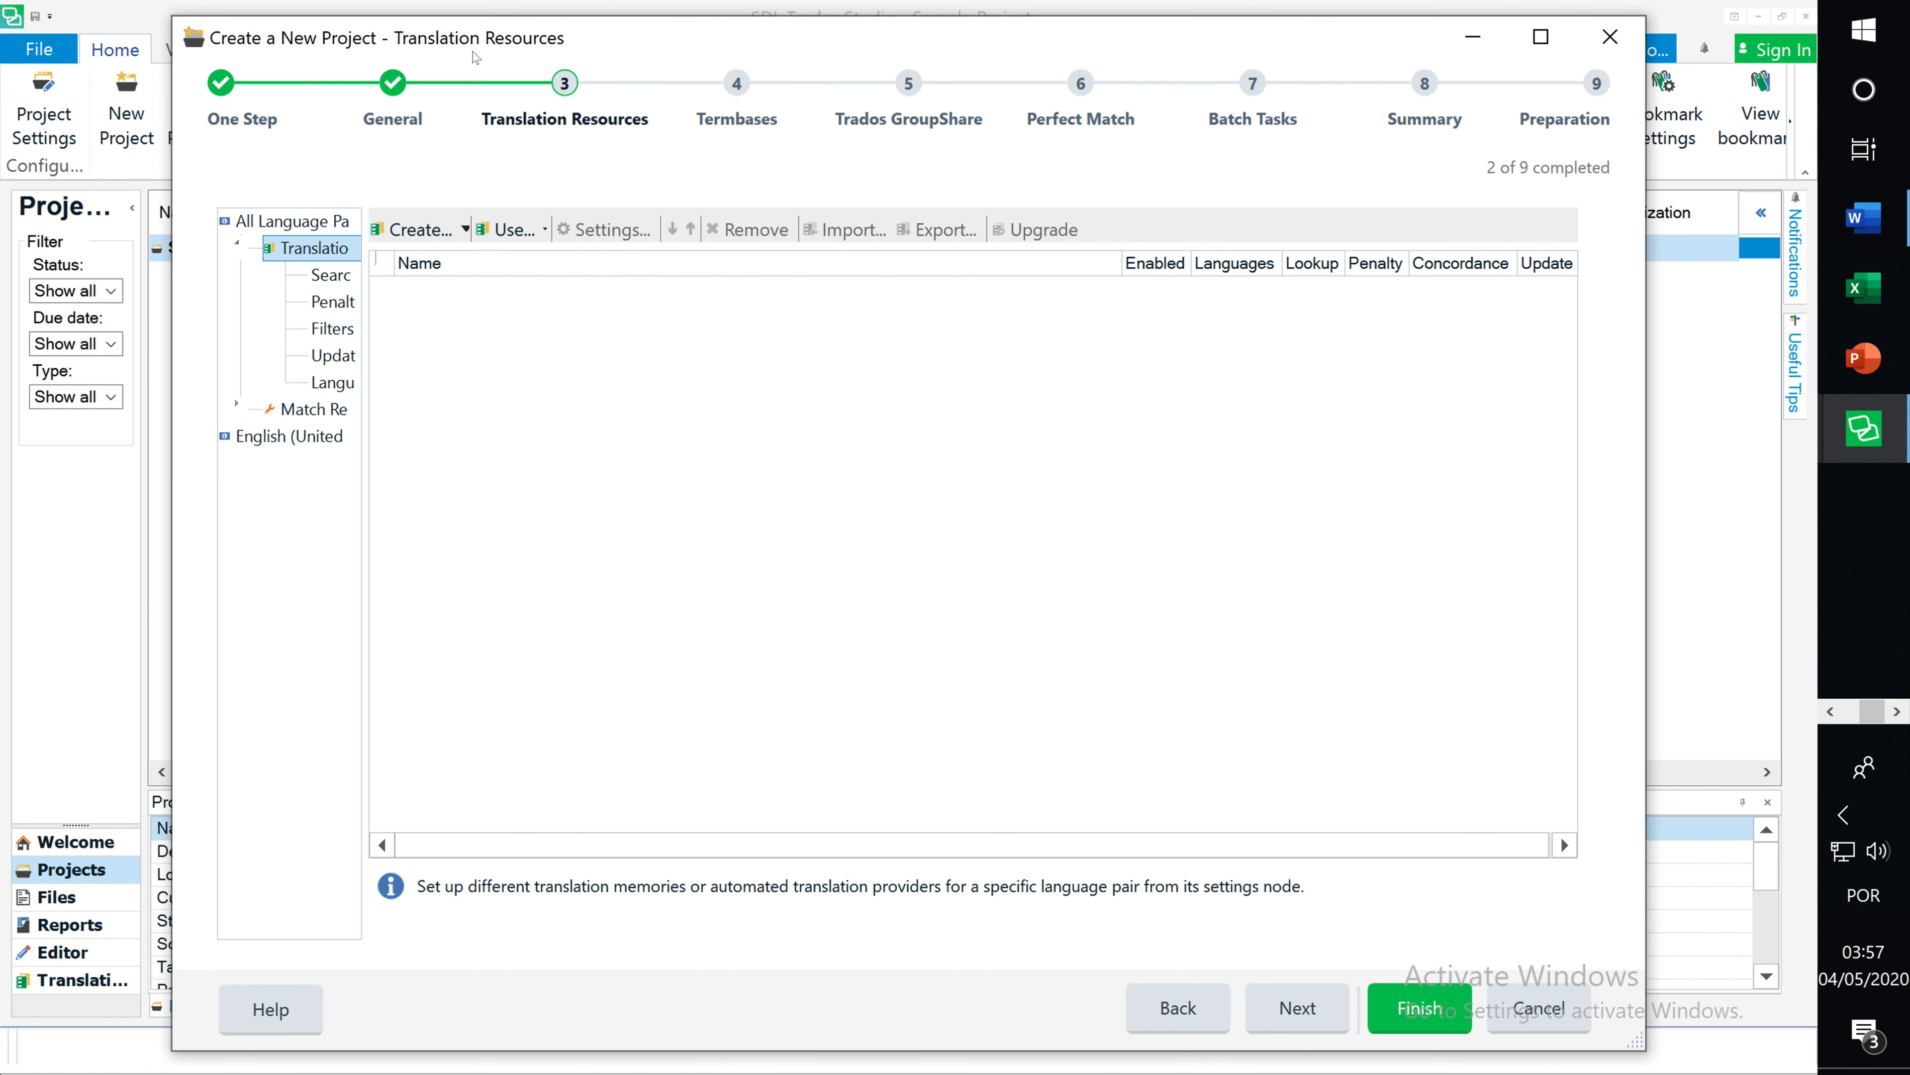
Create a new English (United Kingdom) to Portuguese (Portugal) translation memory named "temp2" for the project.
click(529, 223)
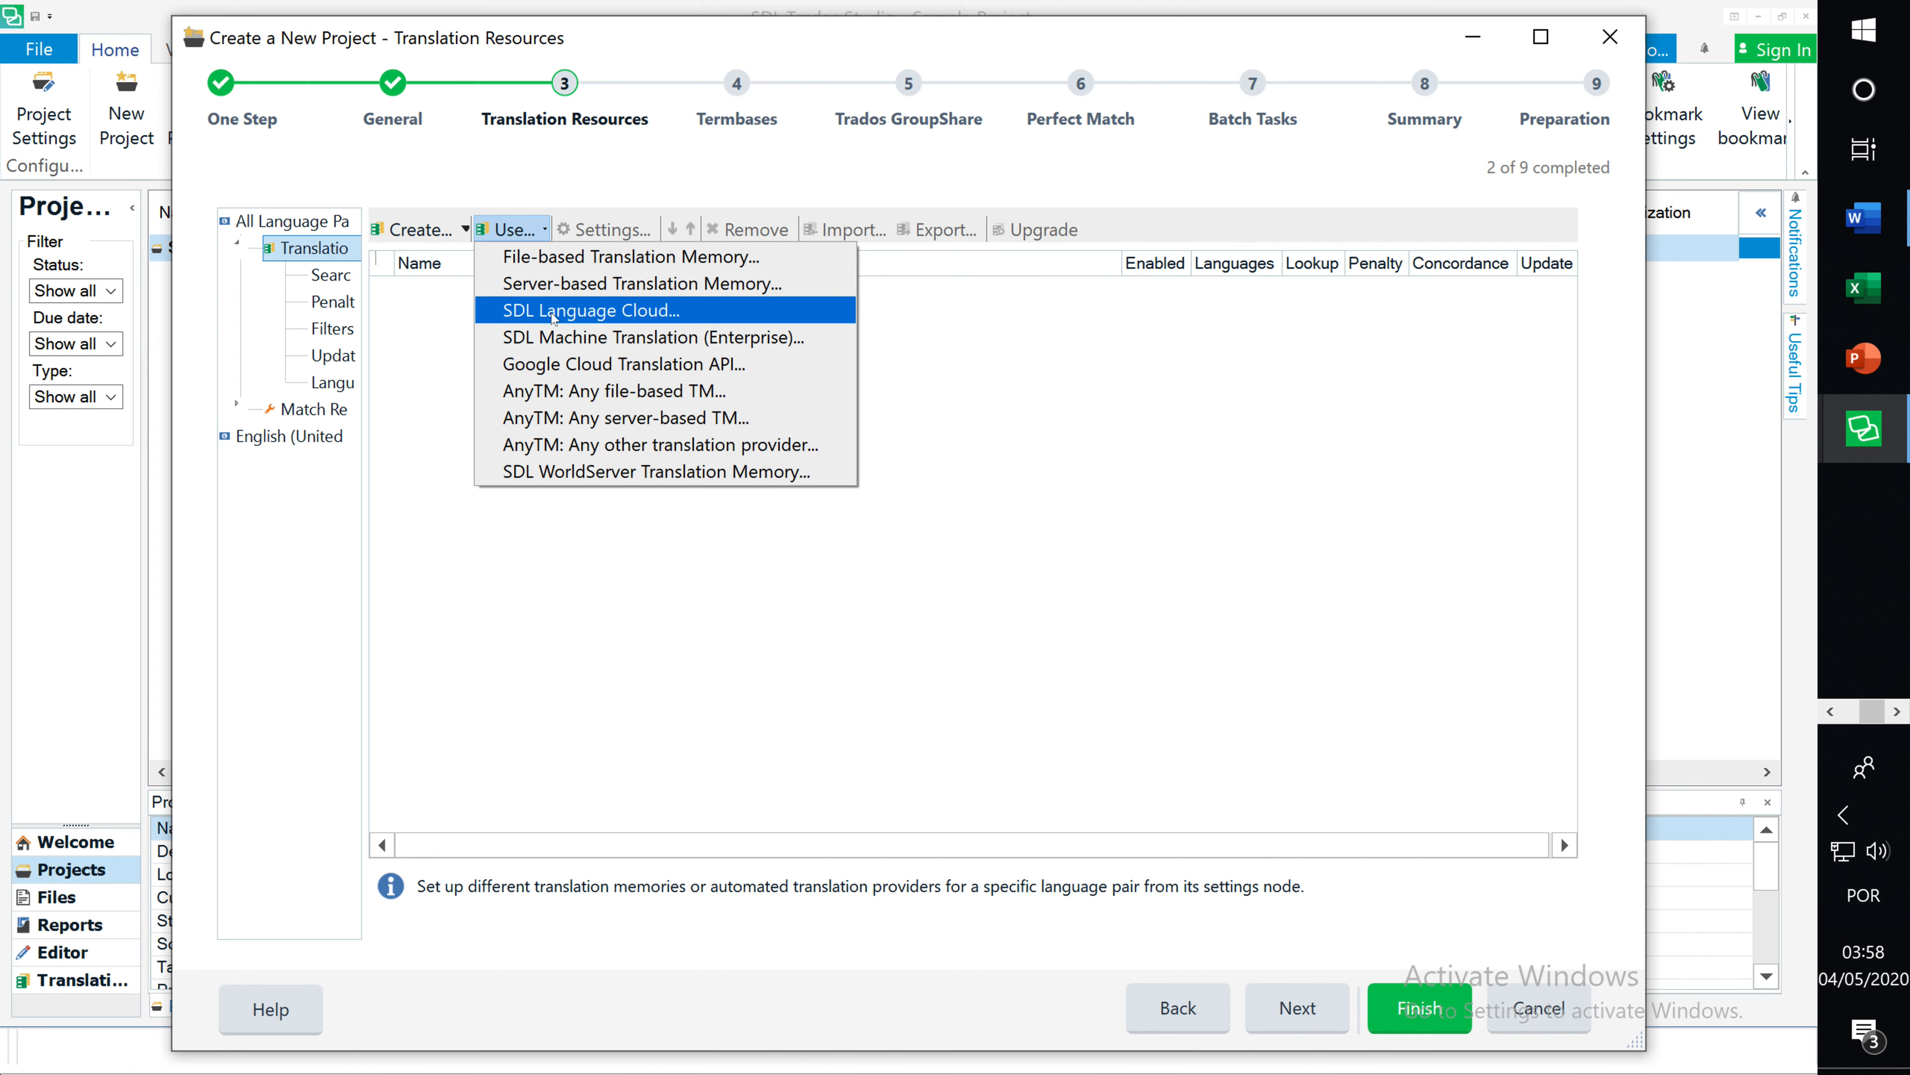
click(425, 229)
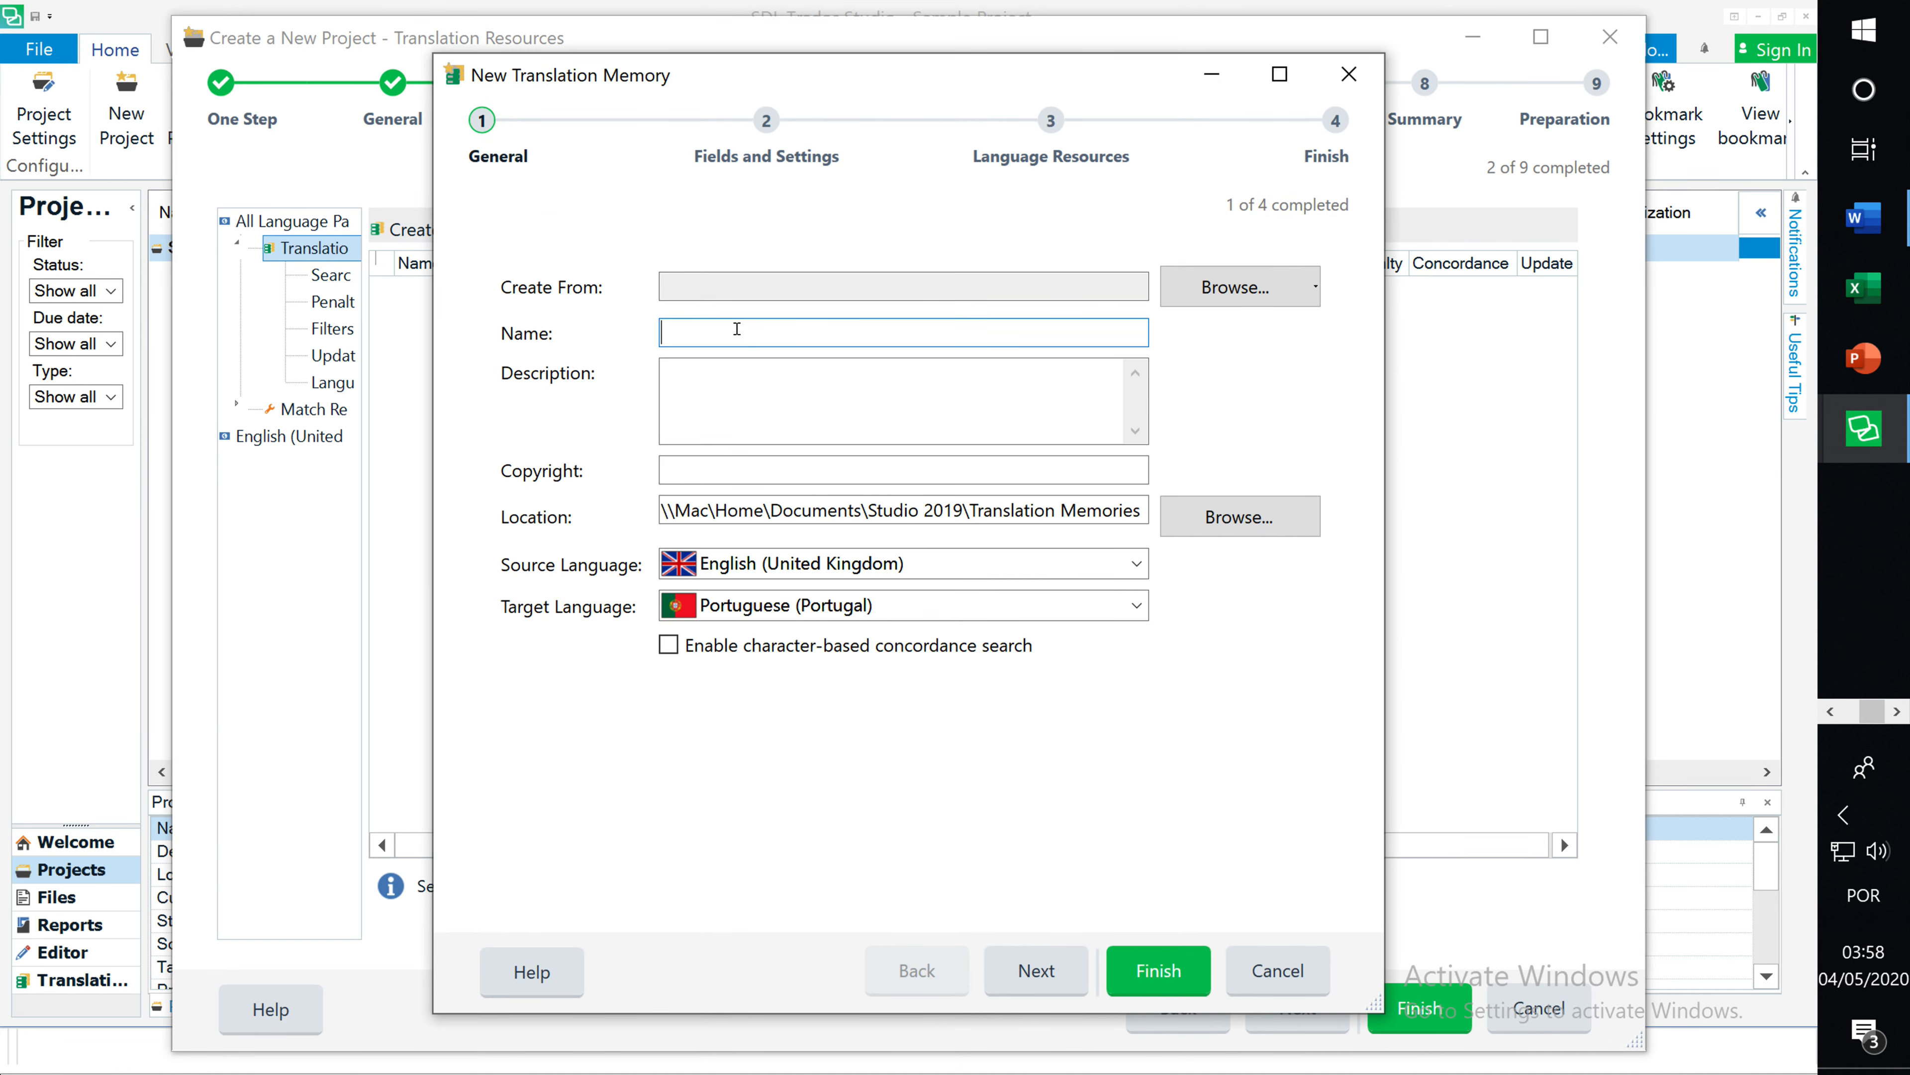
text(temp2)
click(1136, 977)
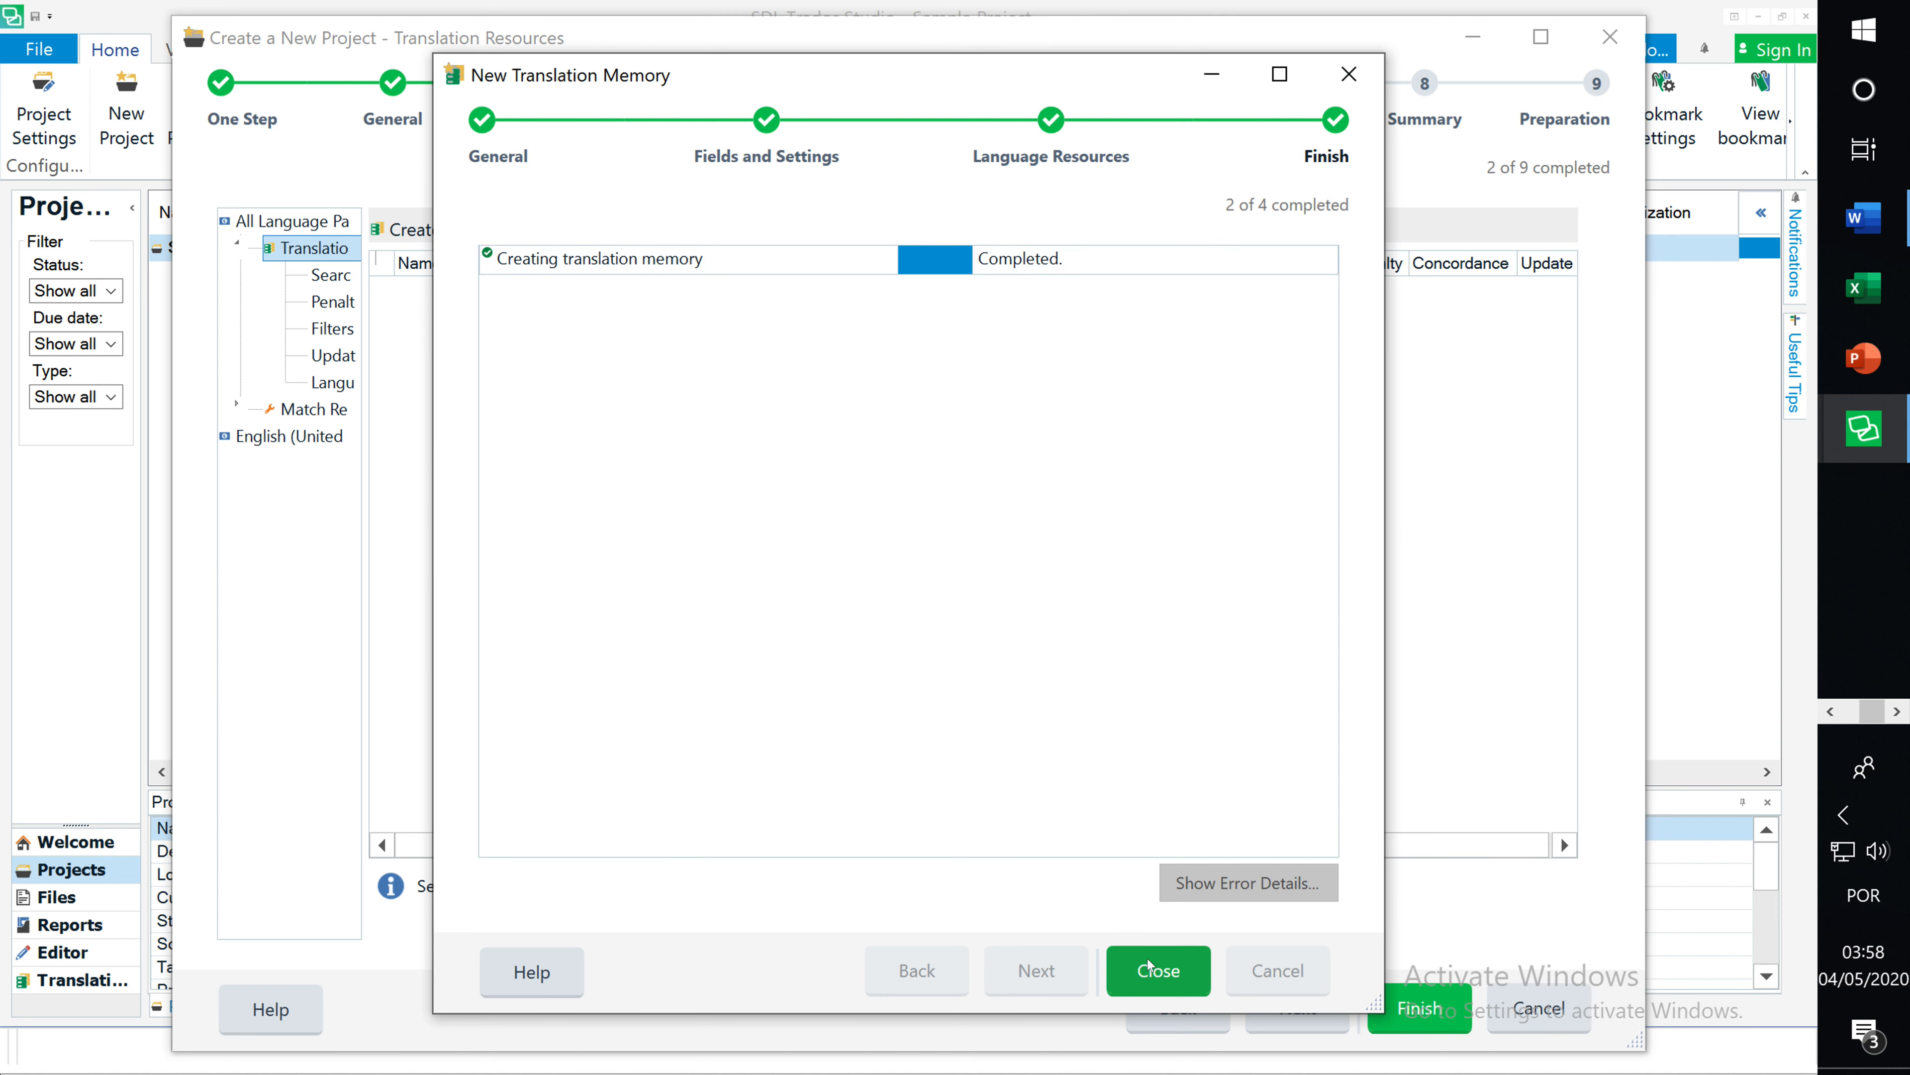
click(1152, 971)
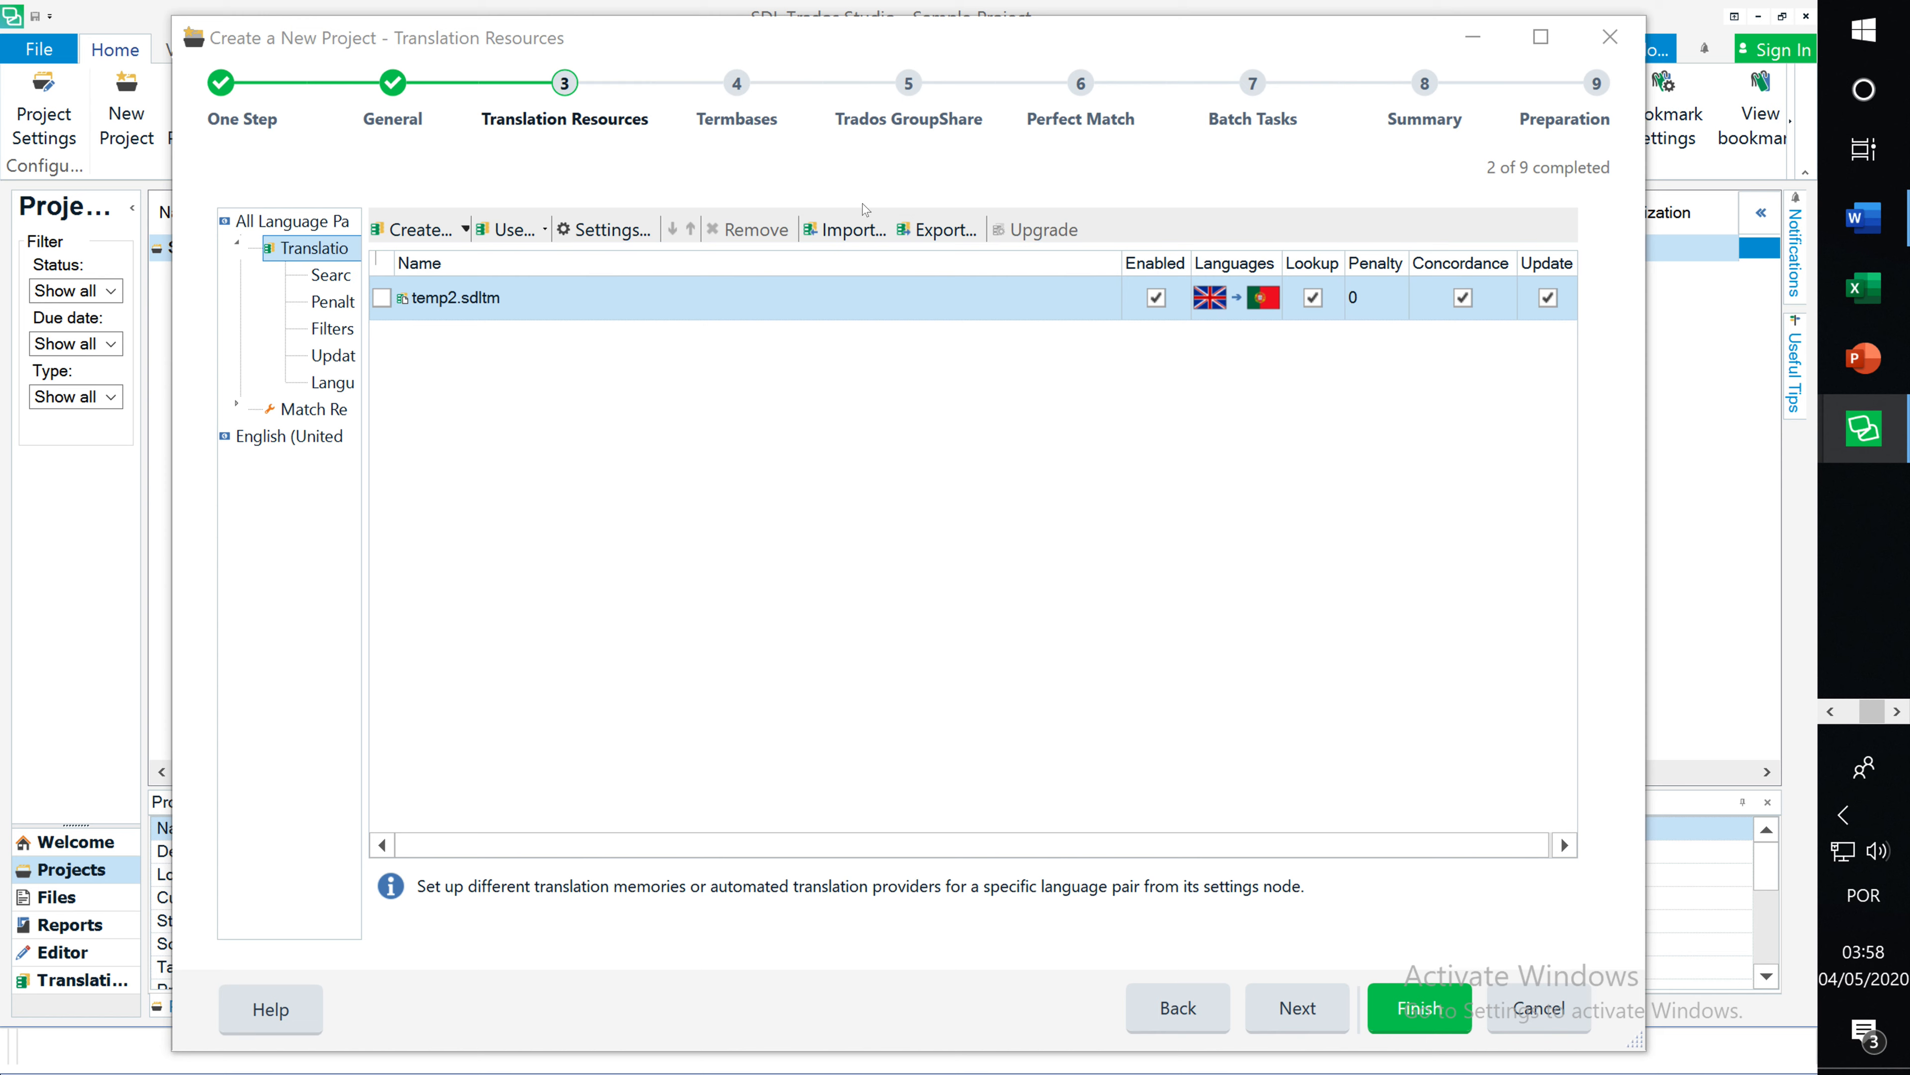
Start a new file-based termbase with a definition from scratch and name it "temp tempy".
click(719, 94)
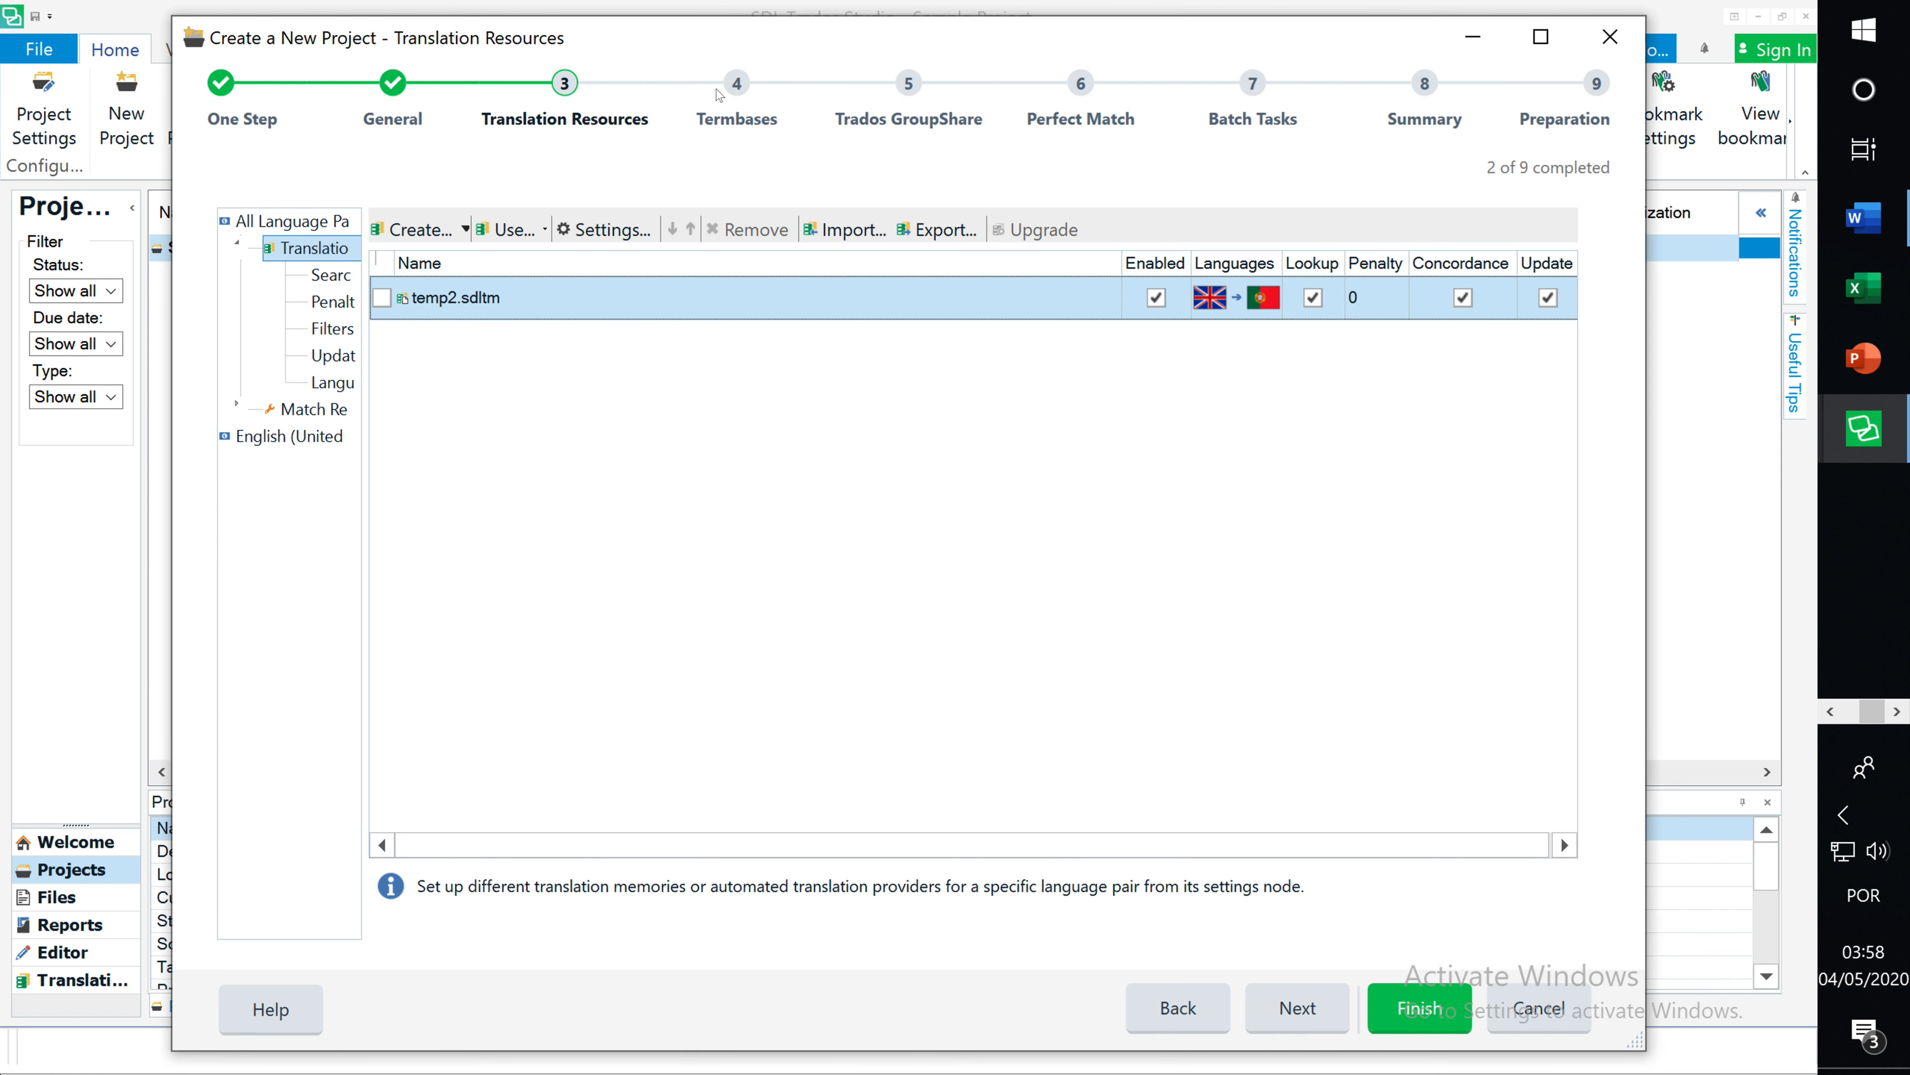
click(739, 106)
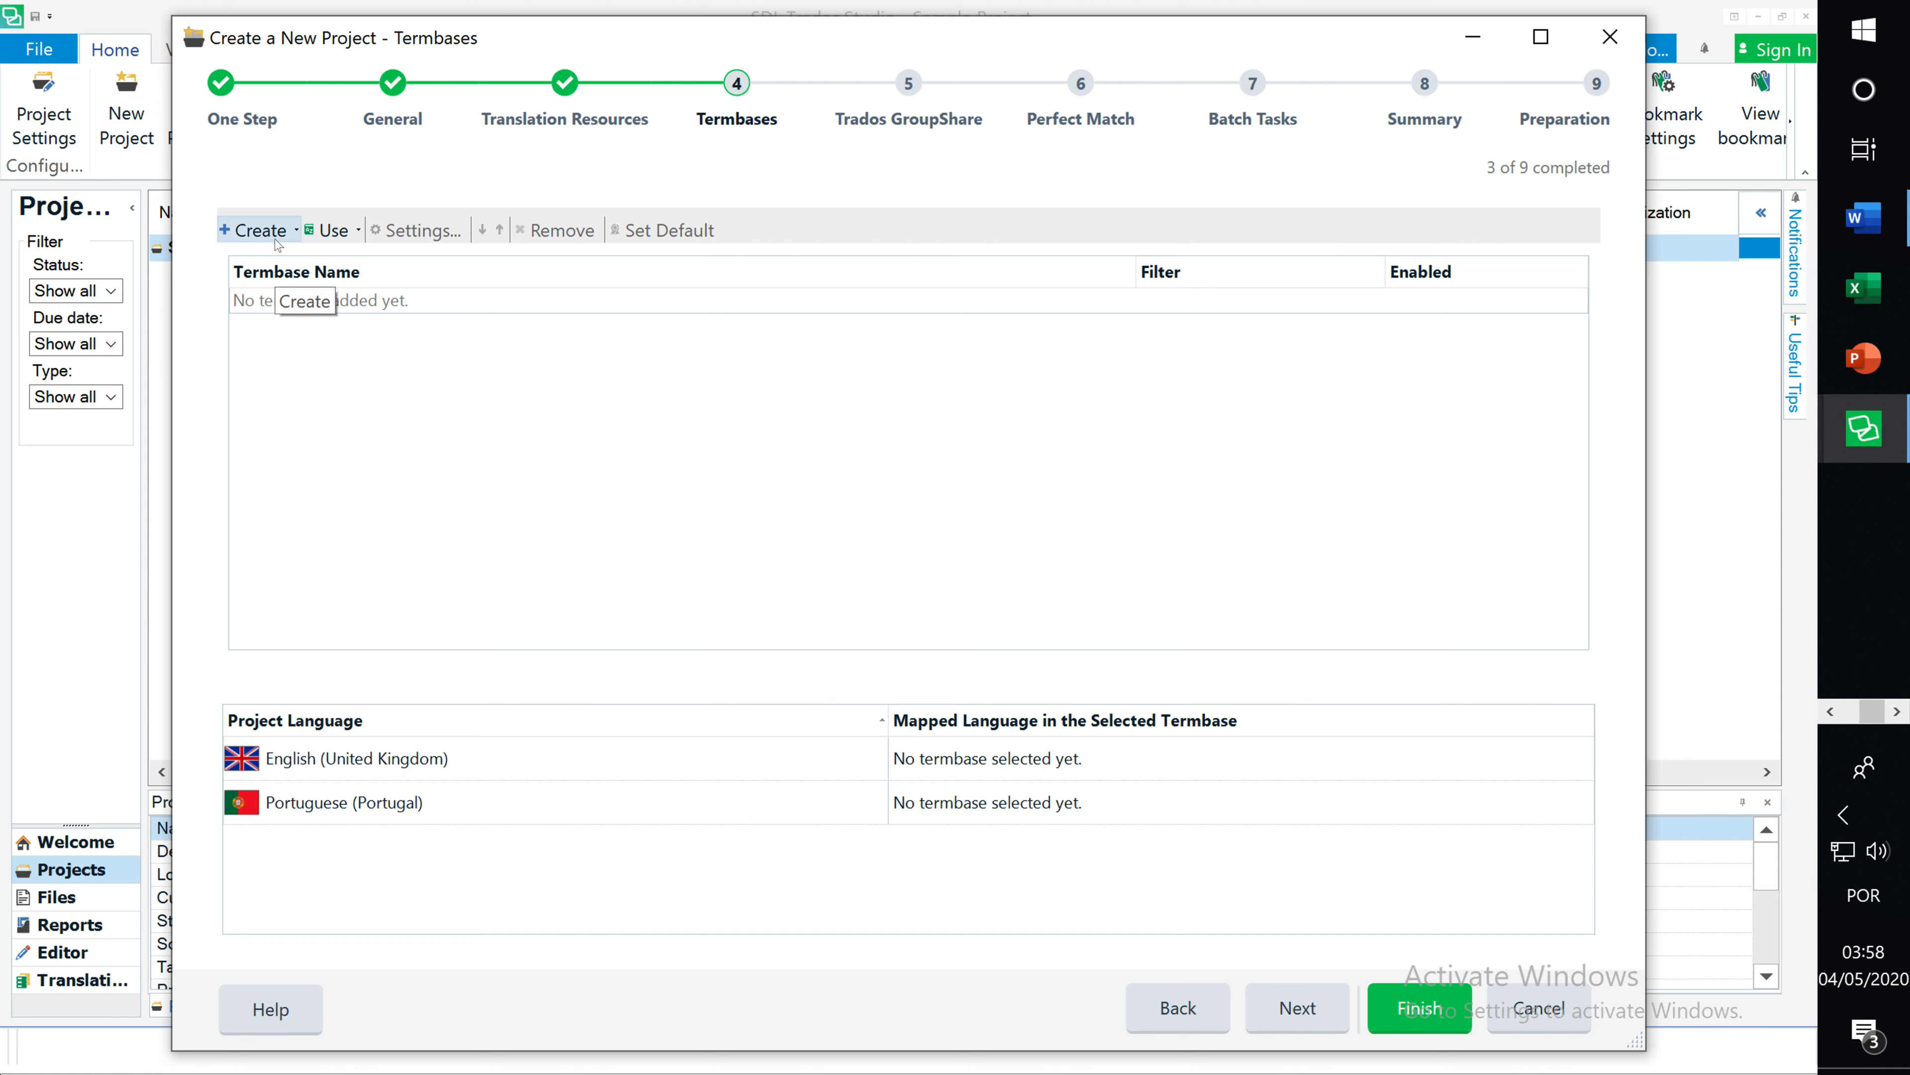
click(357, 231)
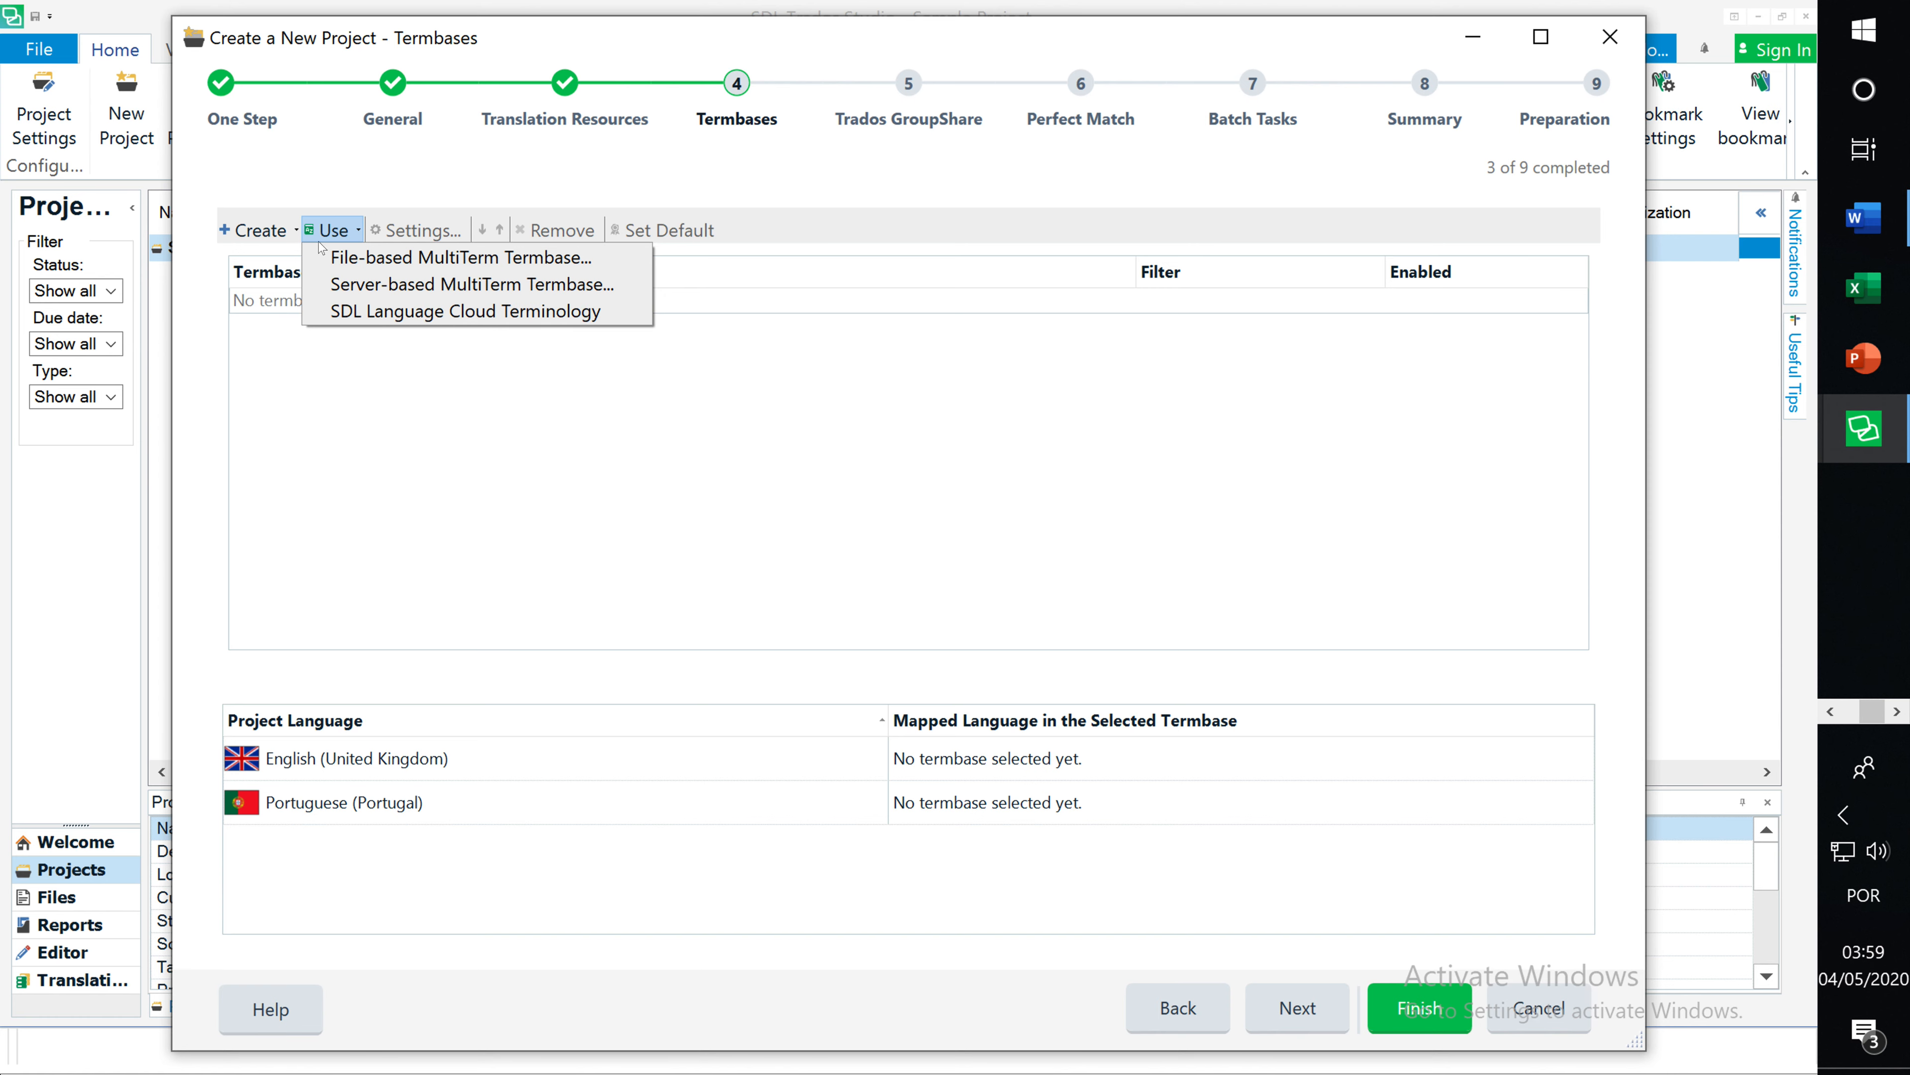
click(255, 229)
click(254, 230)
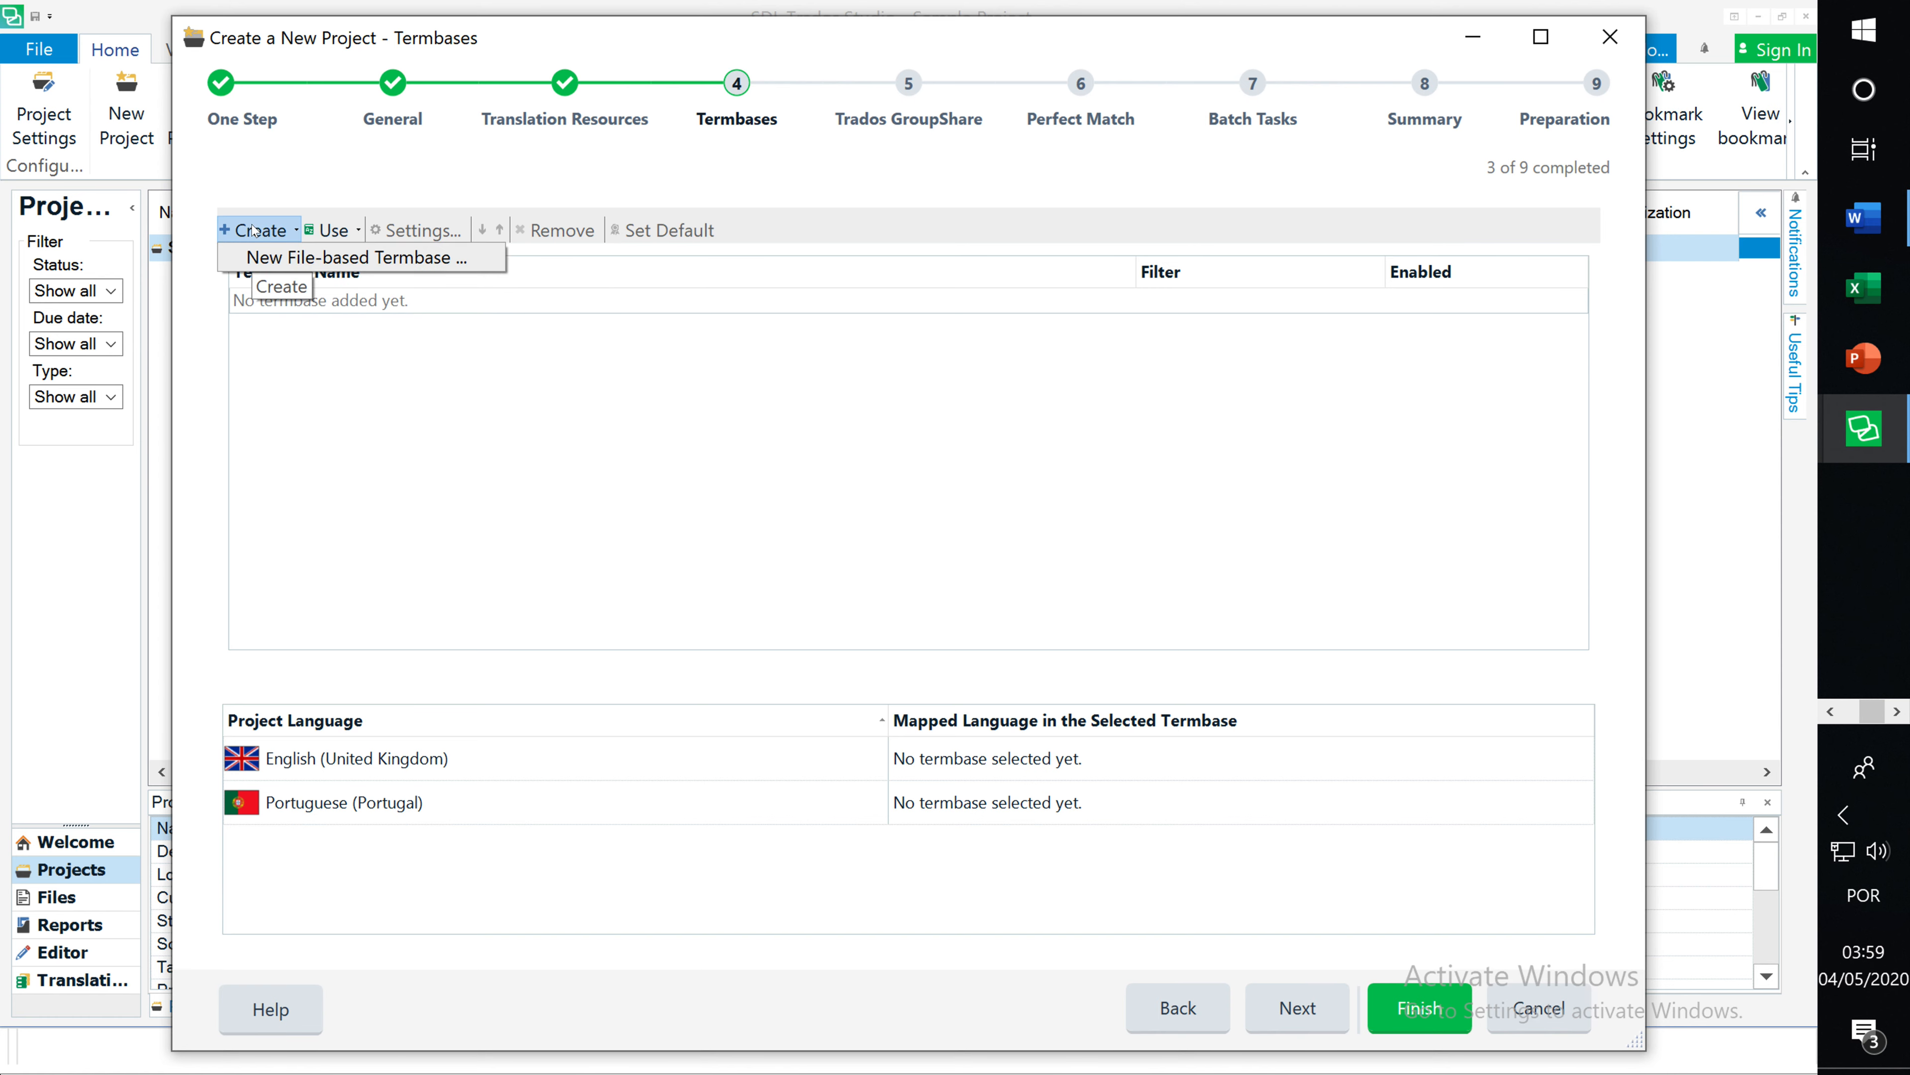
click(284, 257)
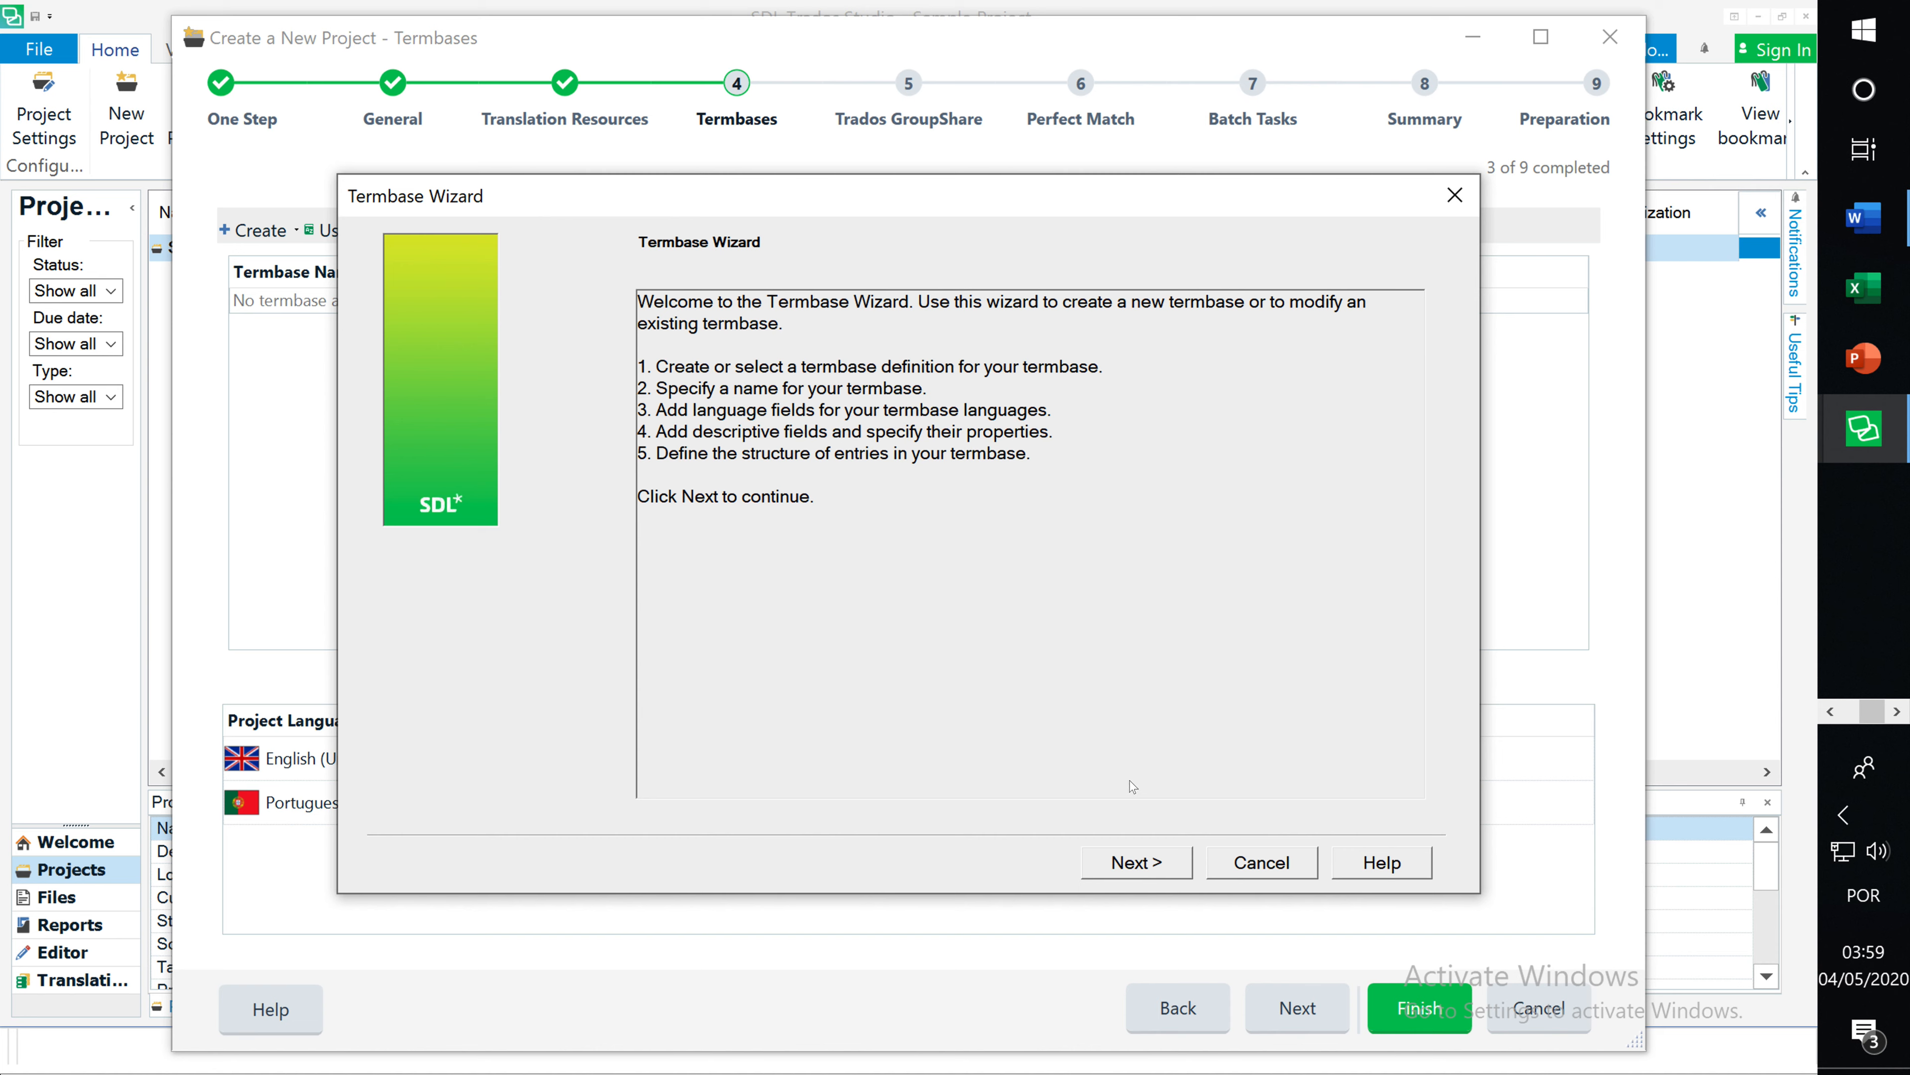
click(1137, 871)
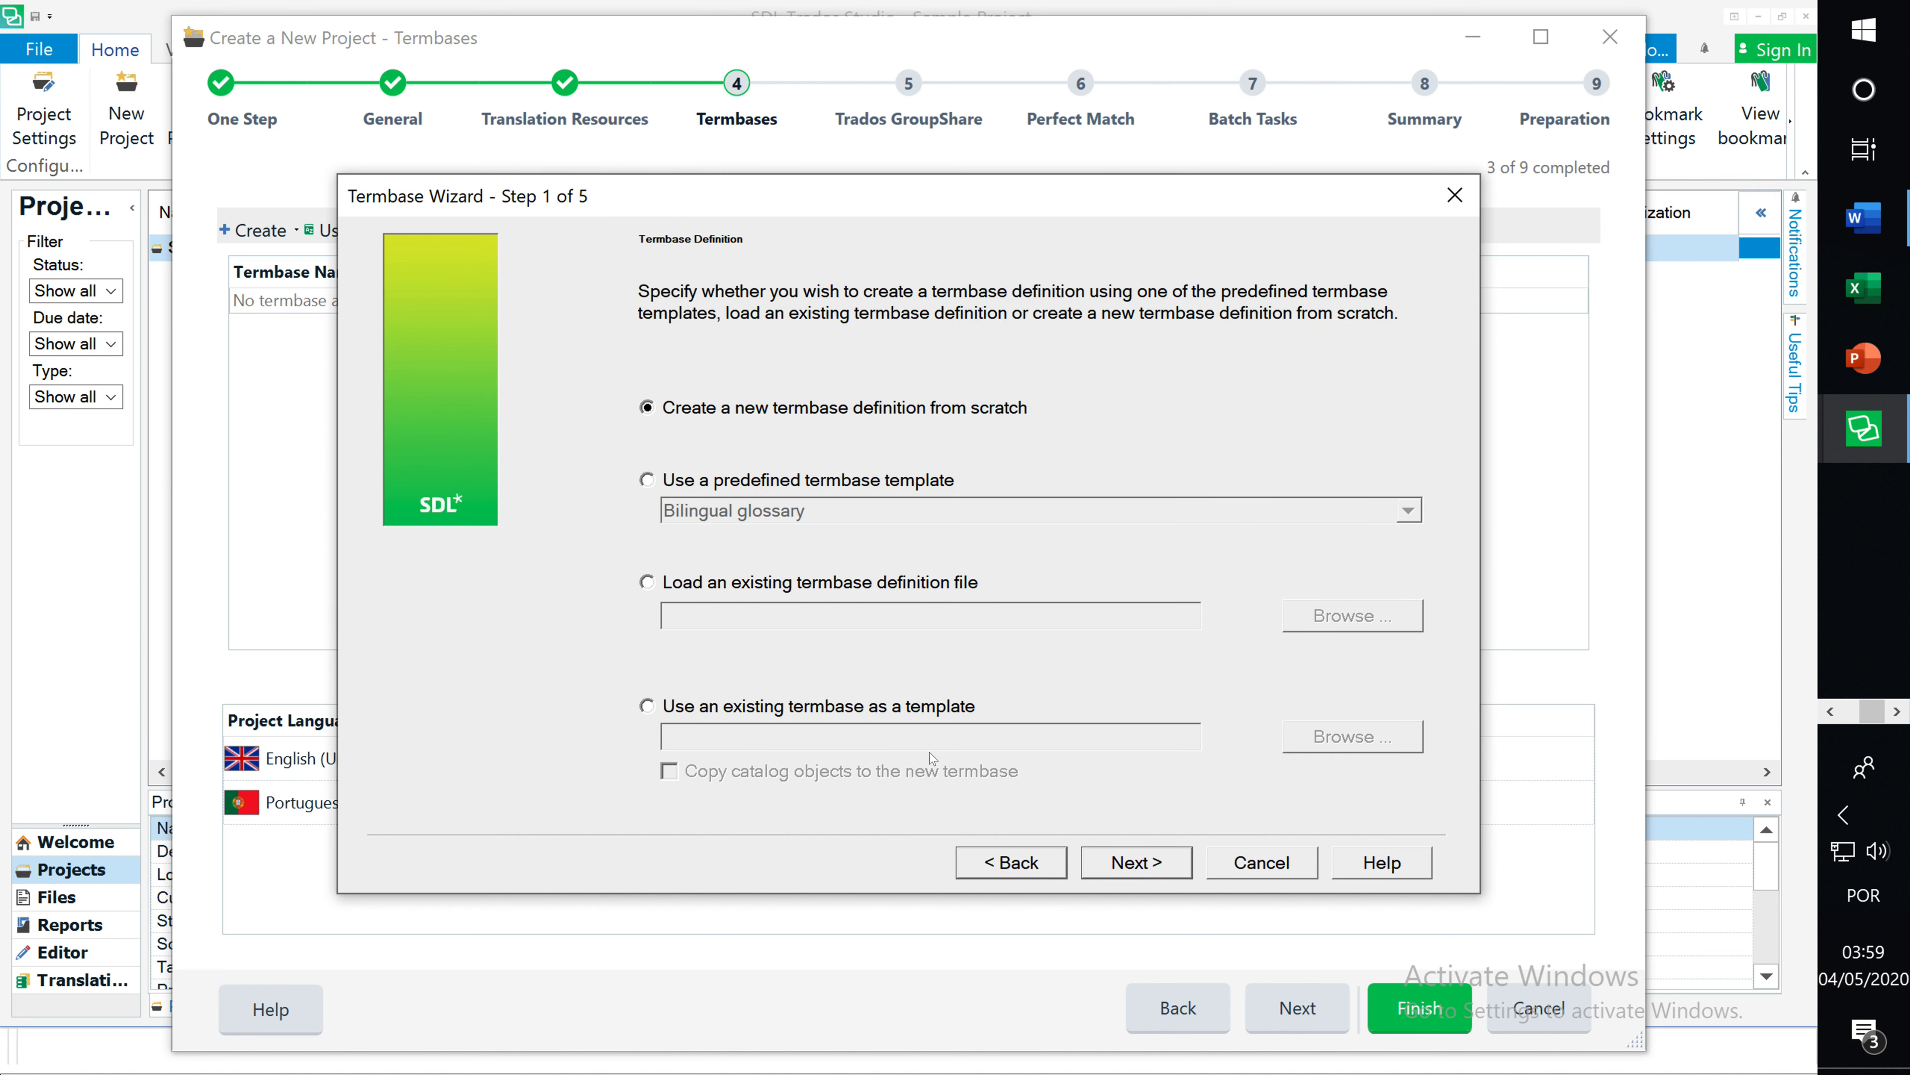
click(1138, 854)
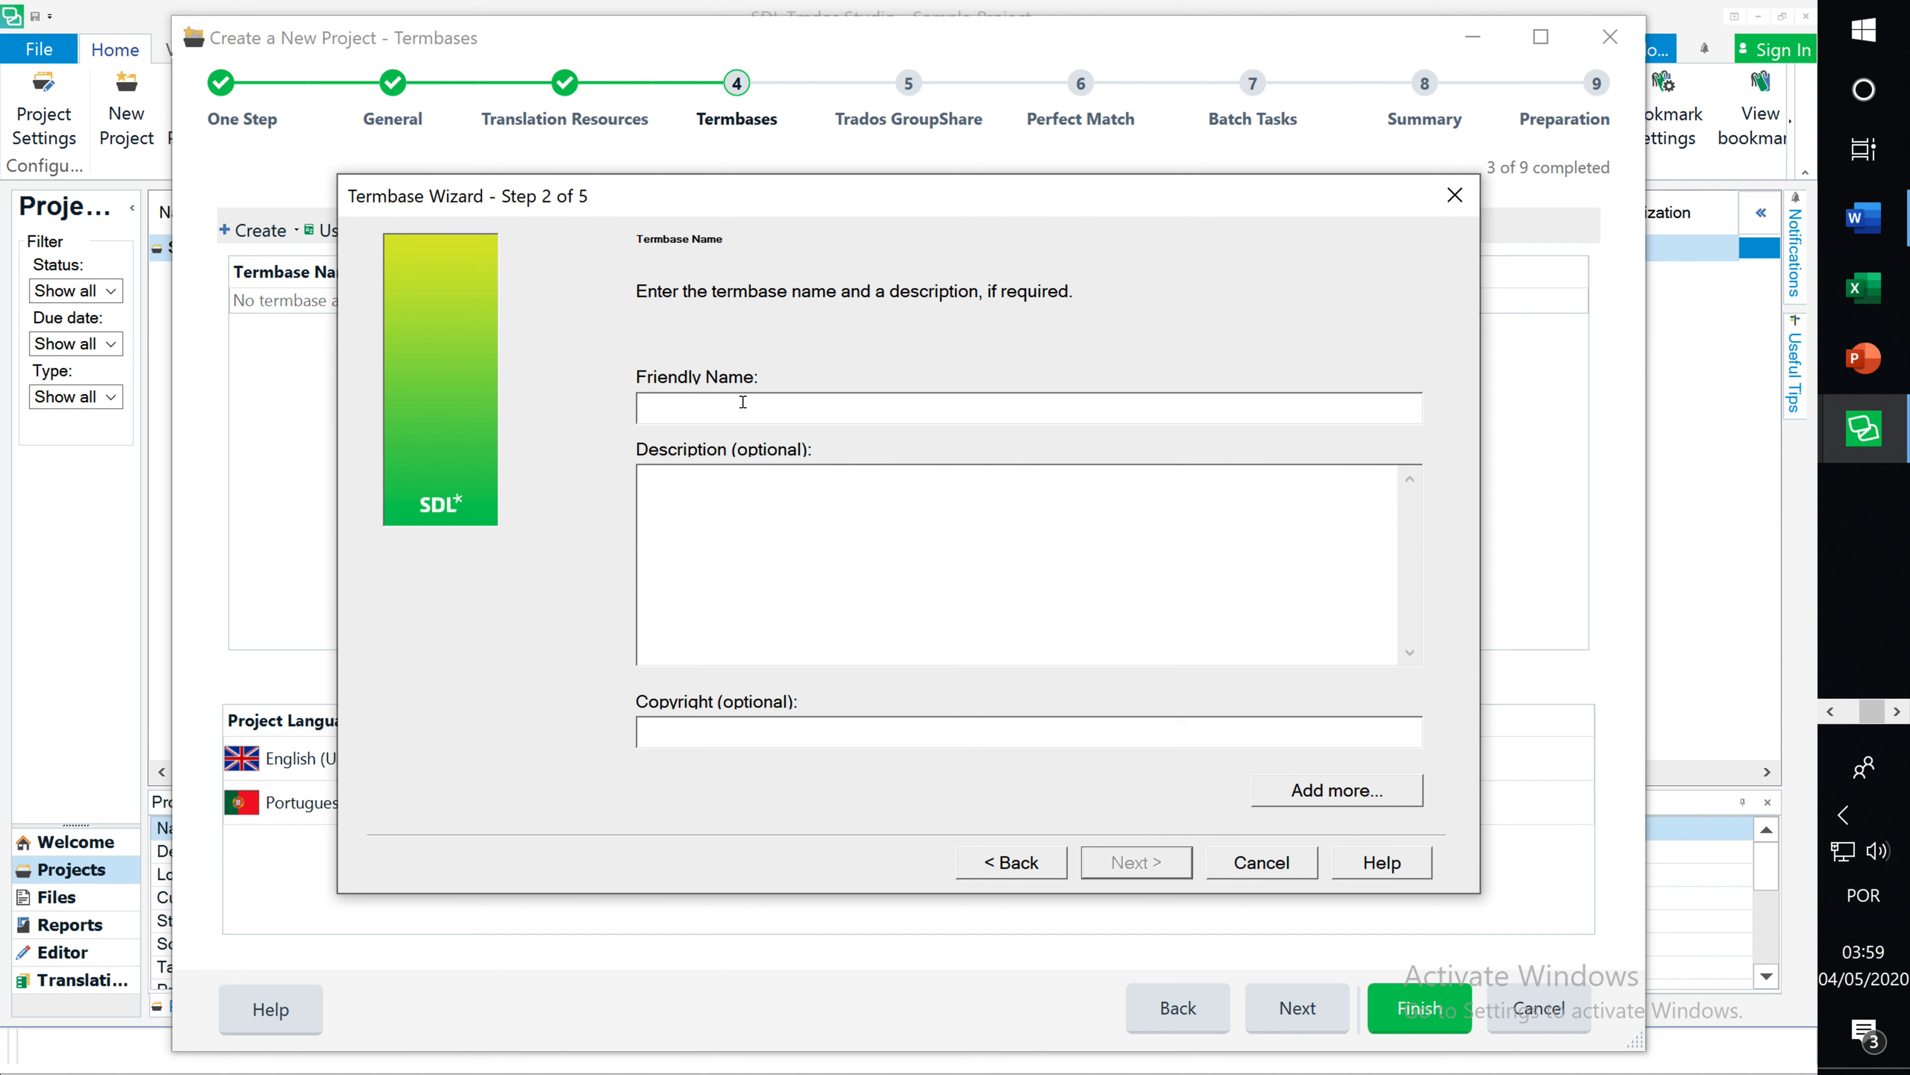
text(temp tempy)
click(1157, 861)
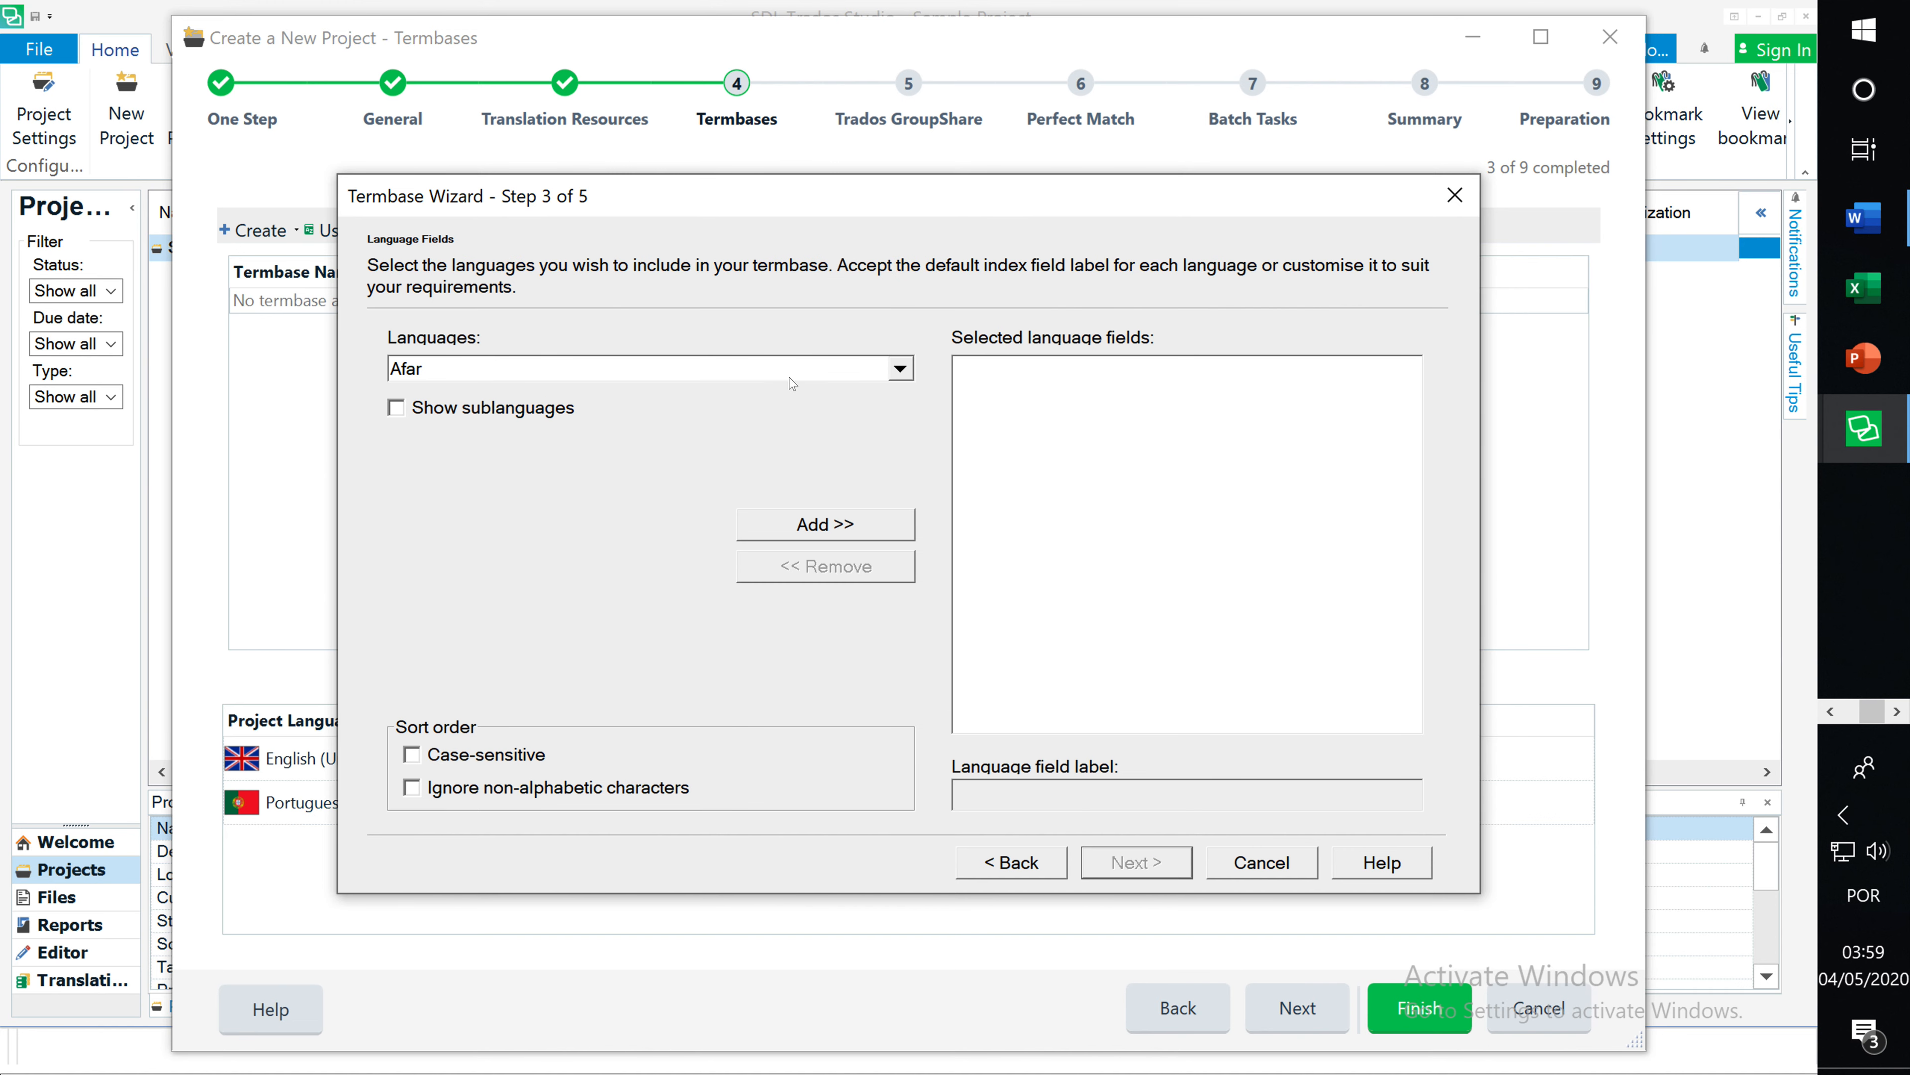
Add English and Portuguese as the termbase's language fields.
click(900, 368)
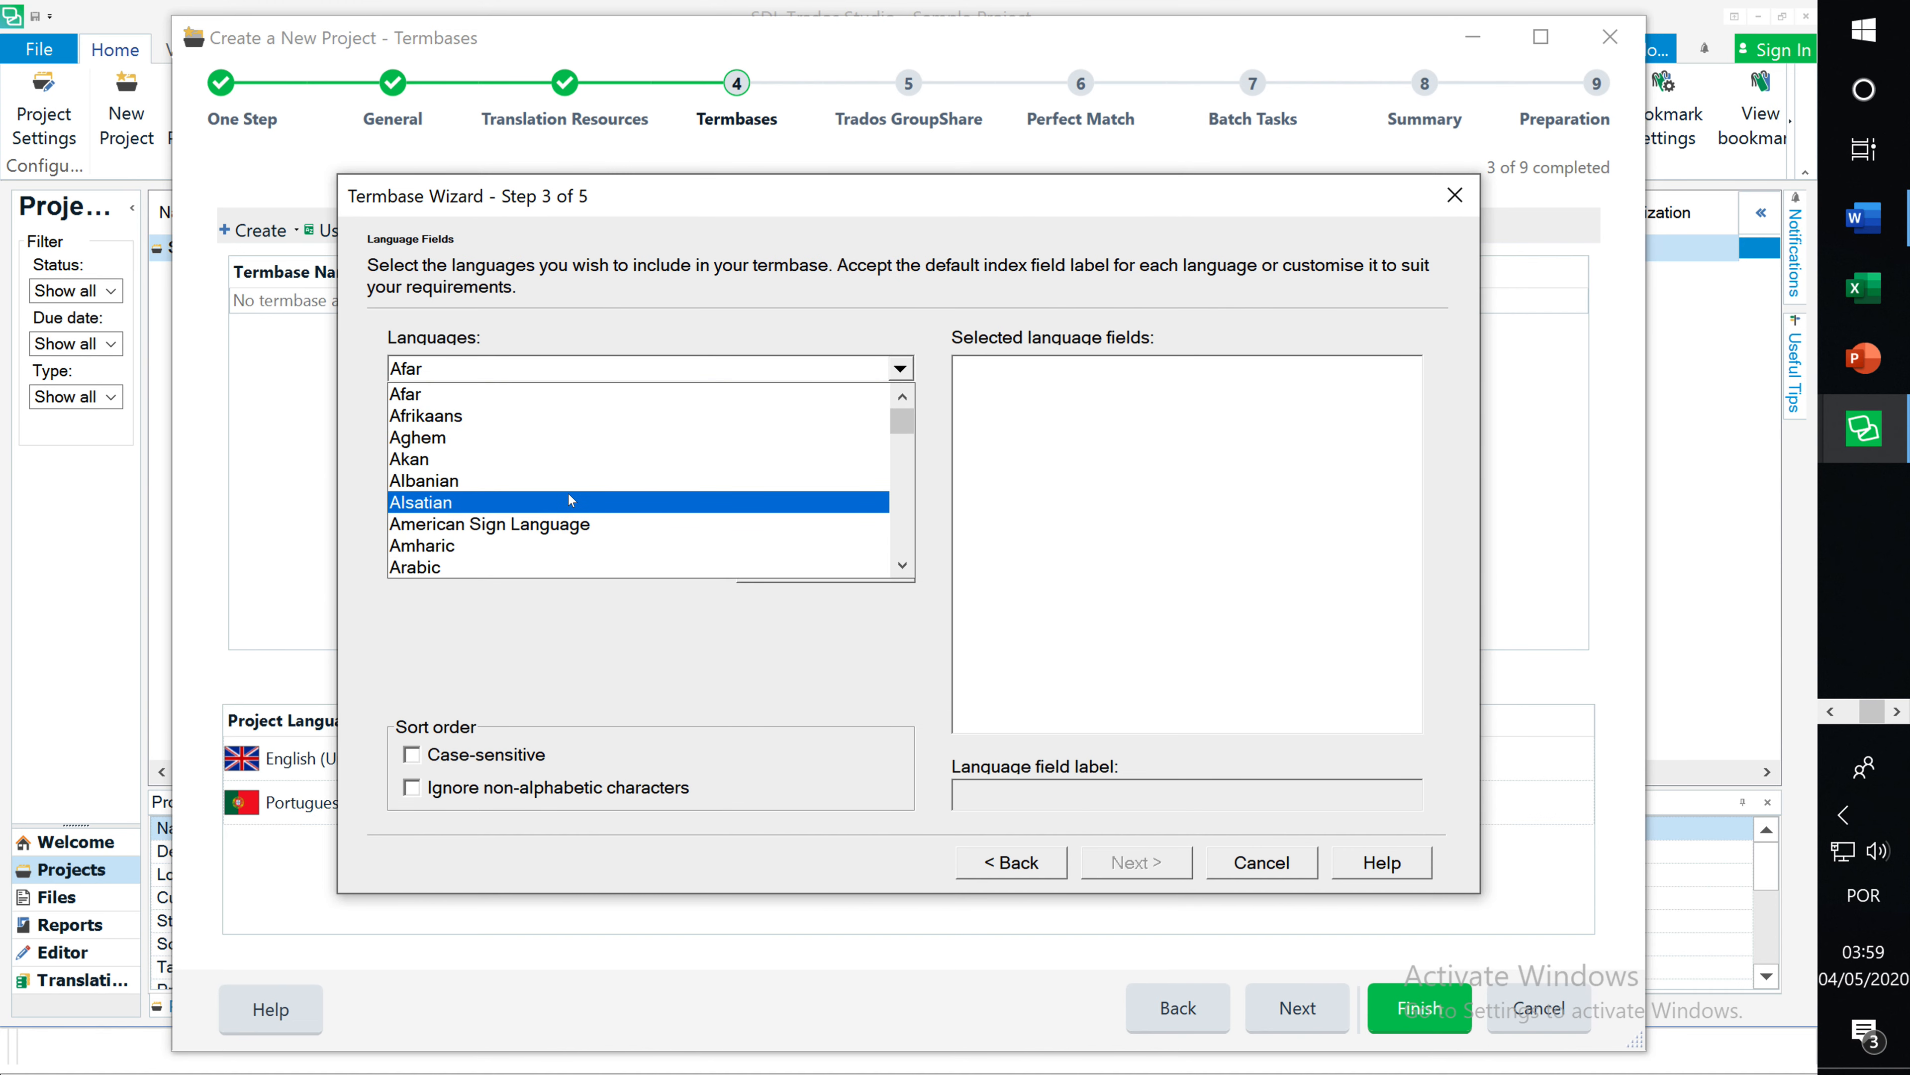
scroll(569, 500, down, 14)
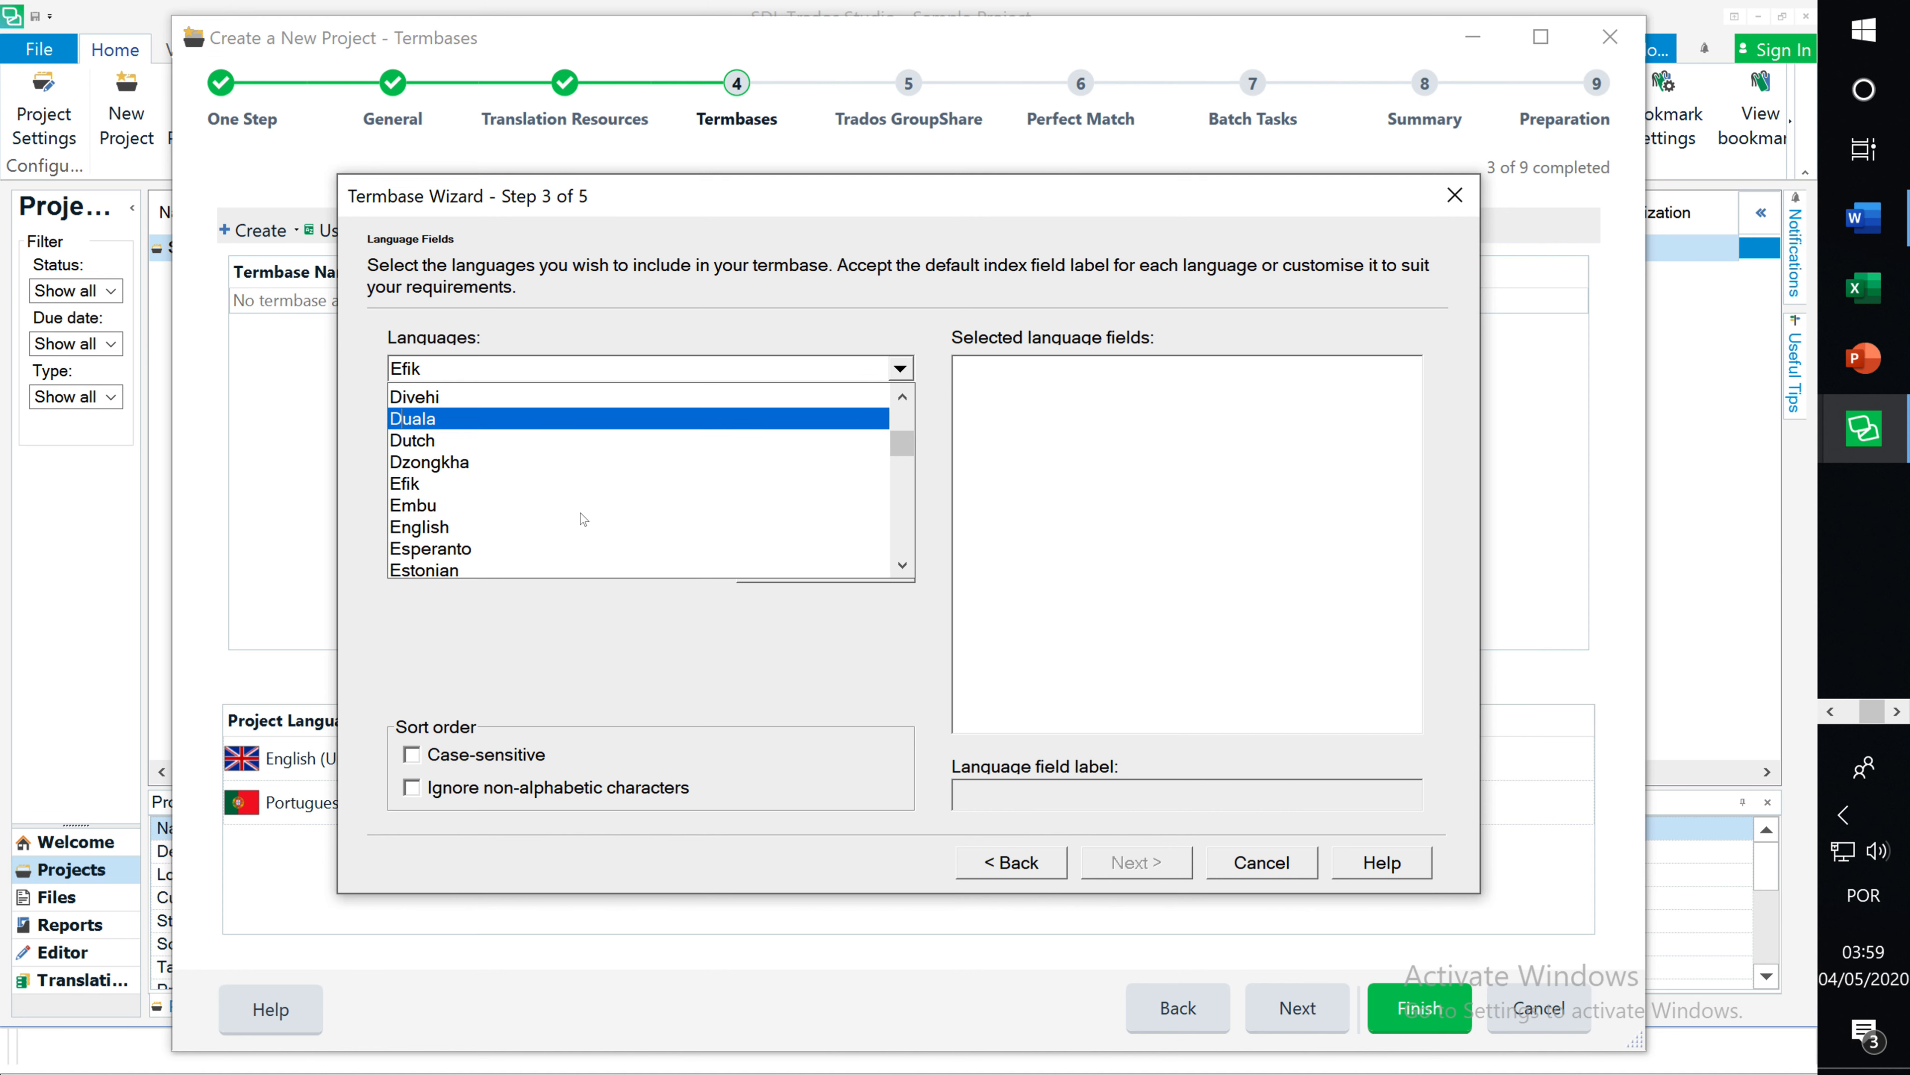
click(484, 523)
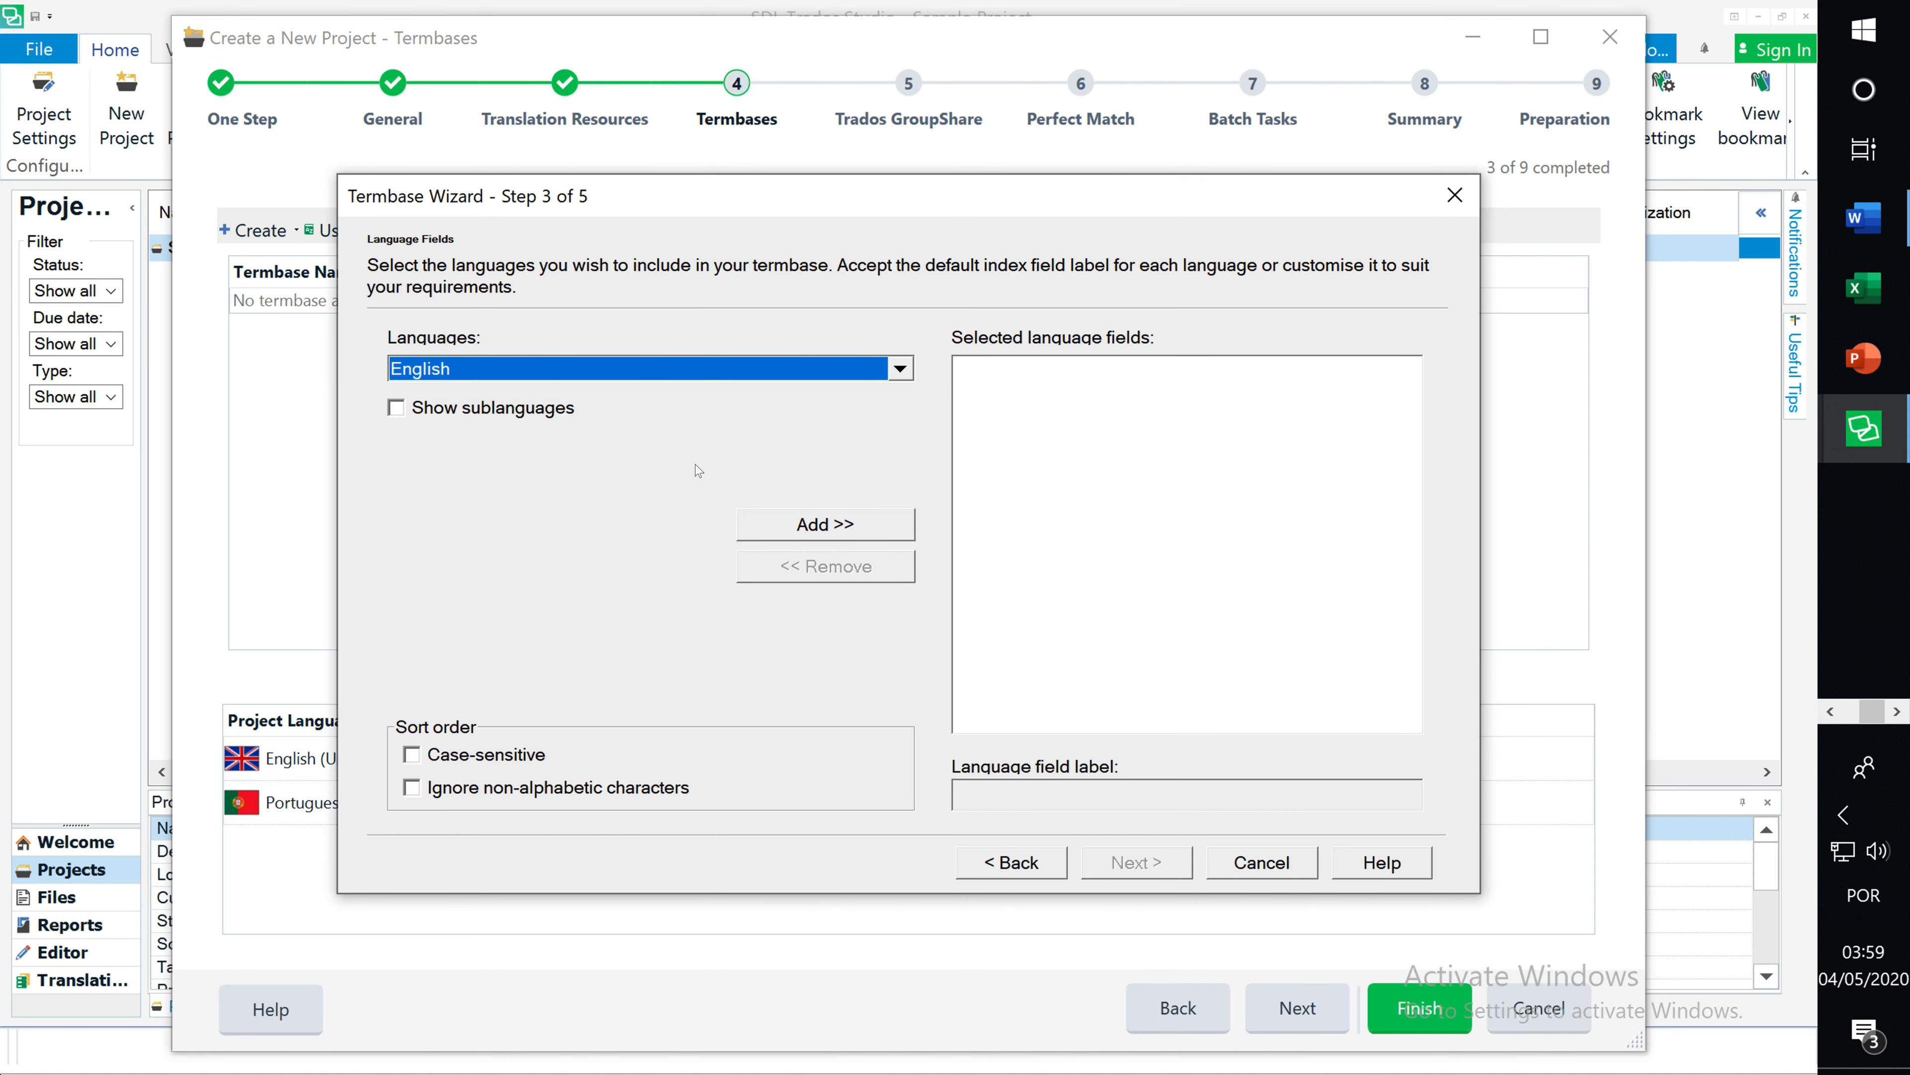
click(825, 532)
click(907, 372)
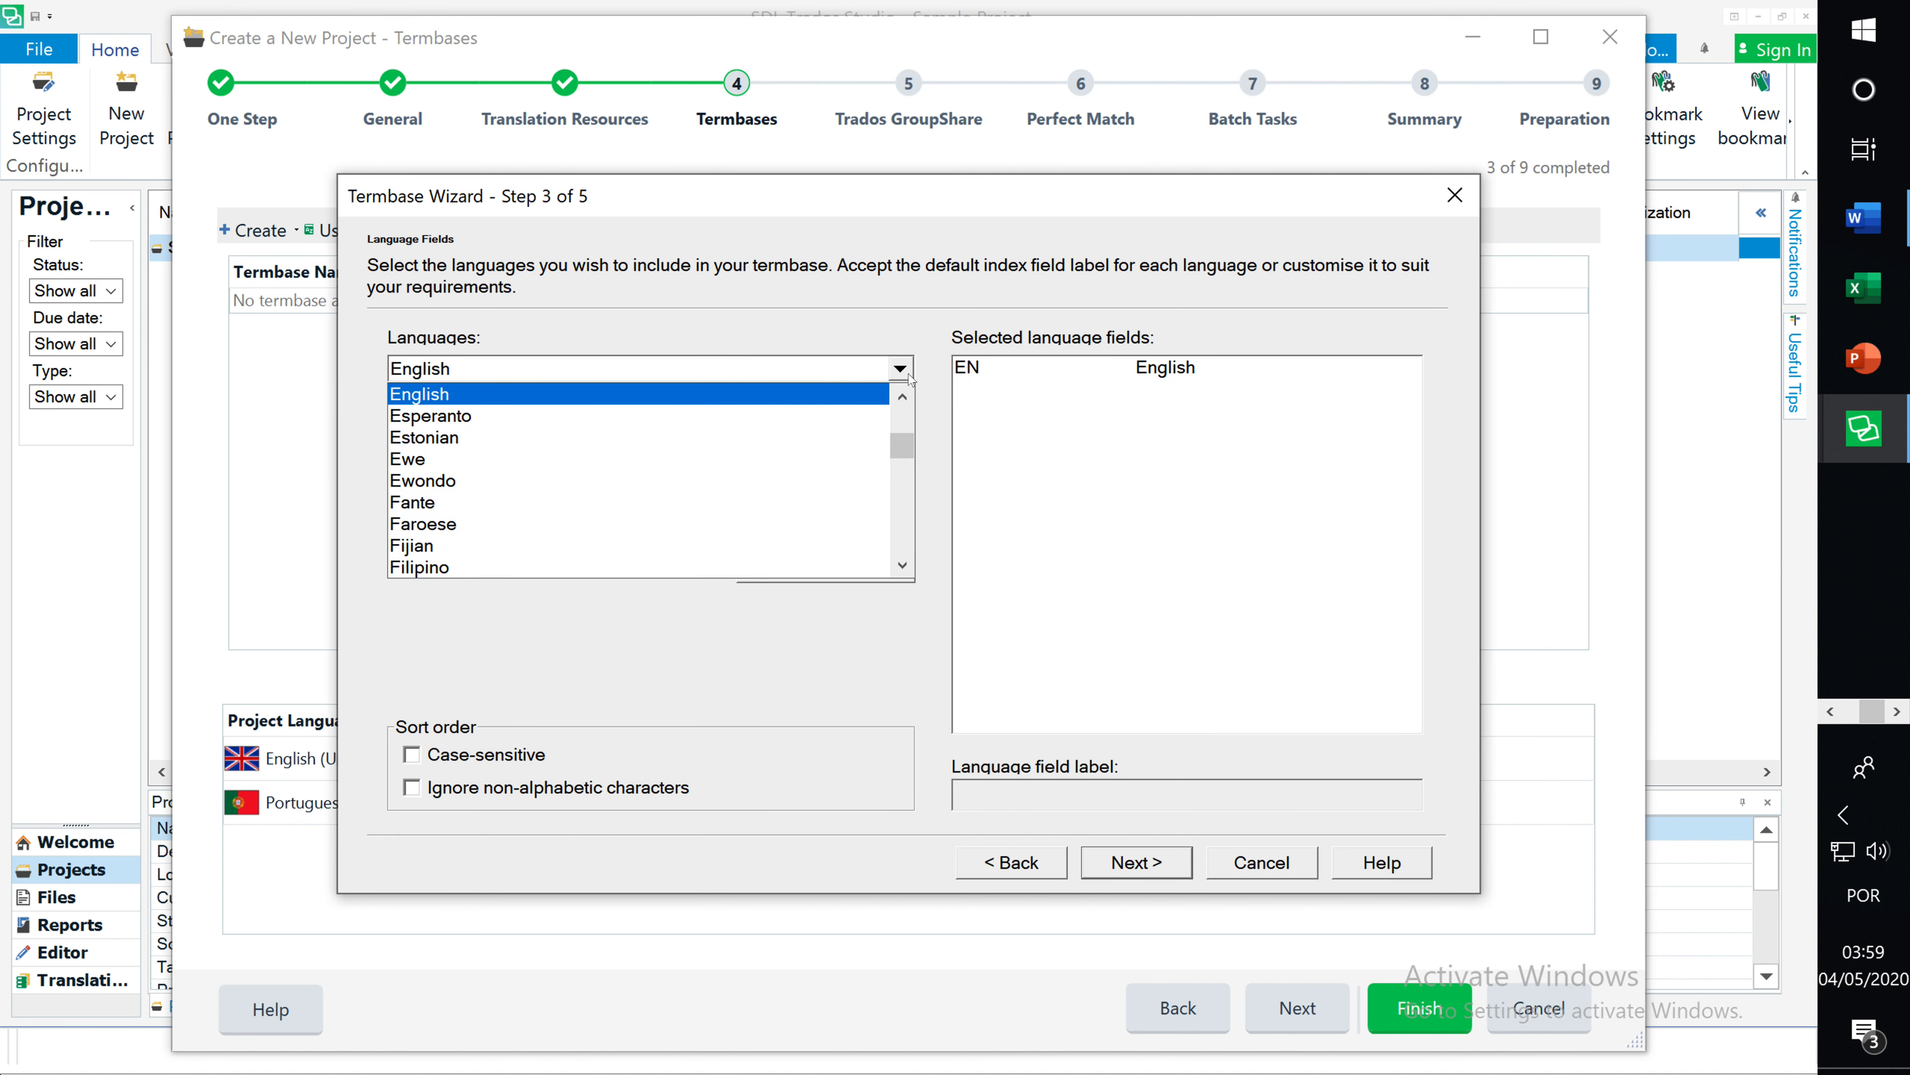
key(q)
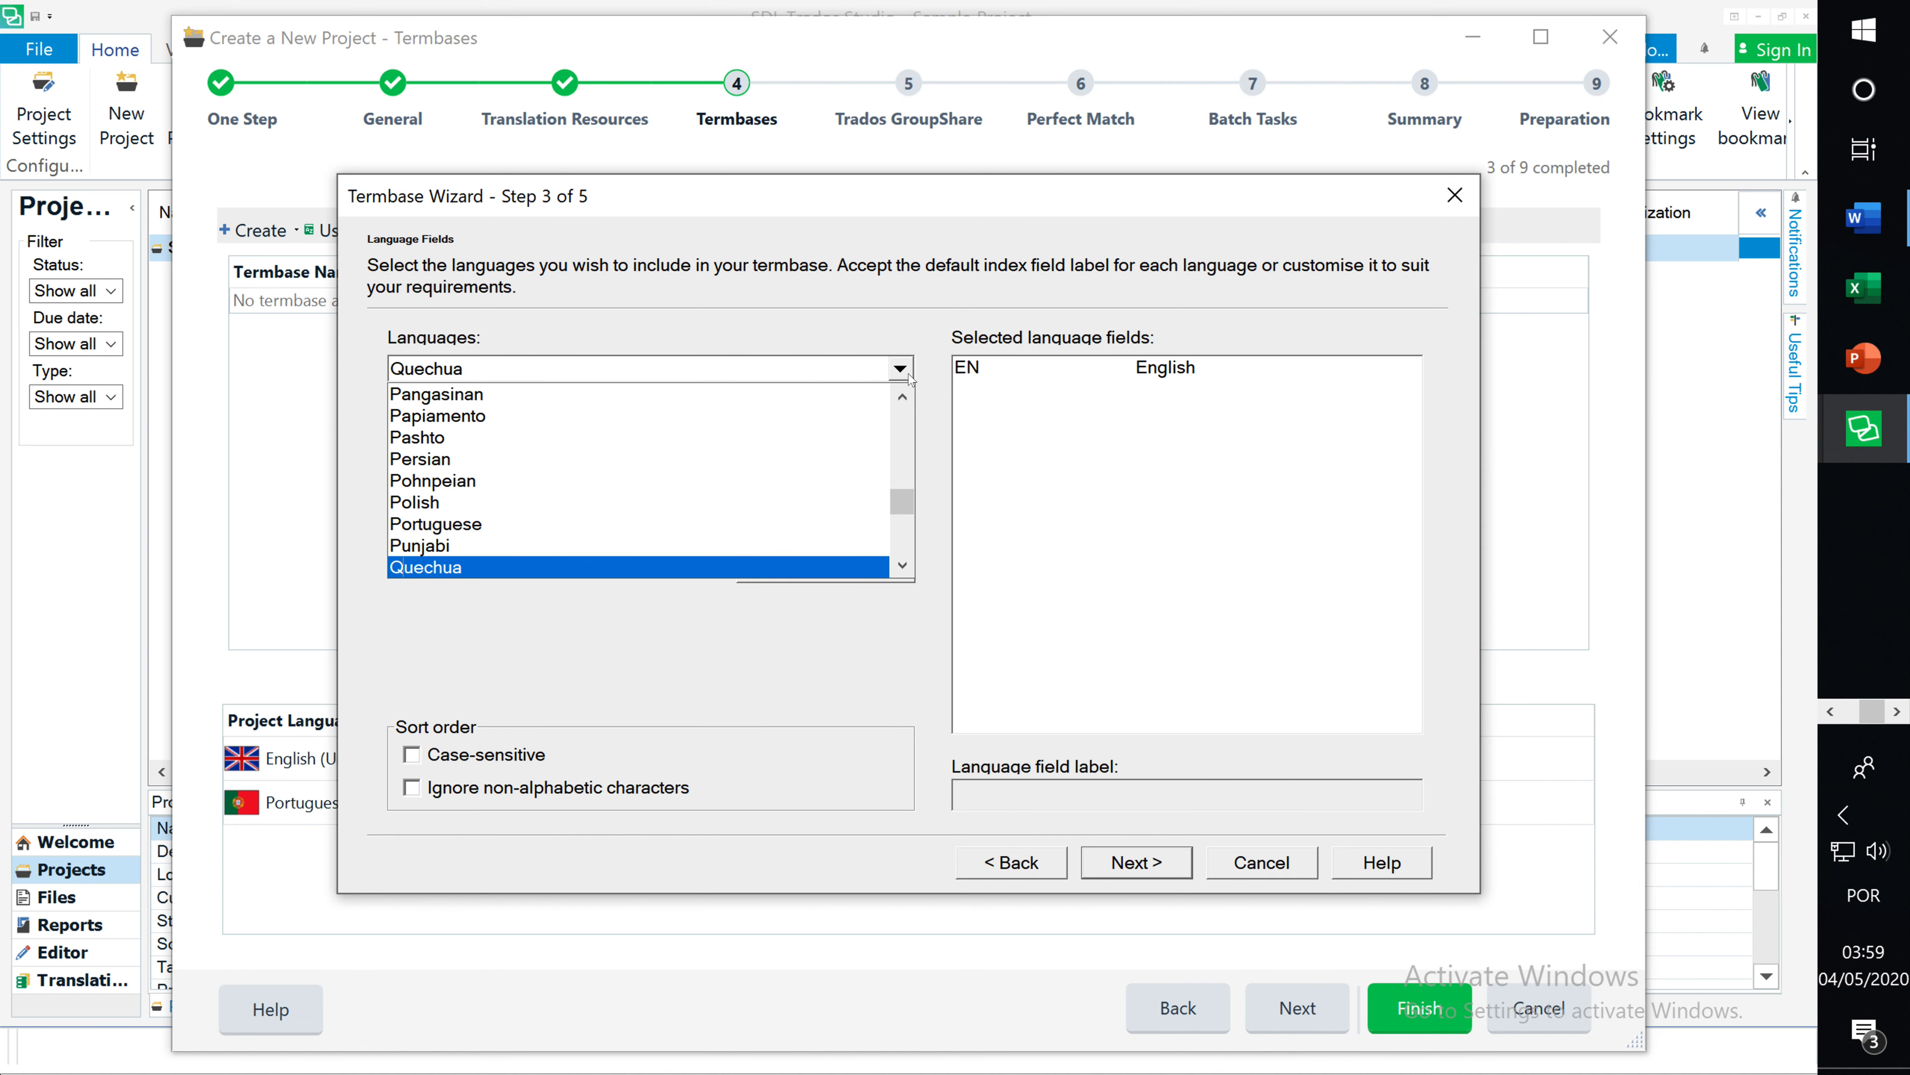
click(566, 527)
click(807, 536)
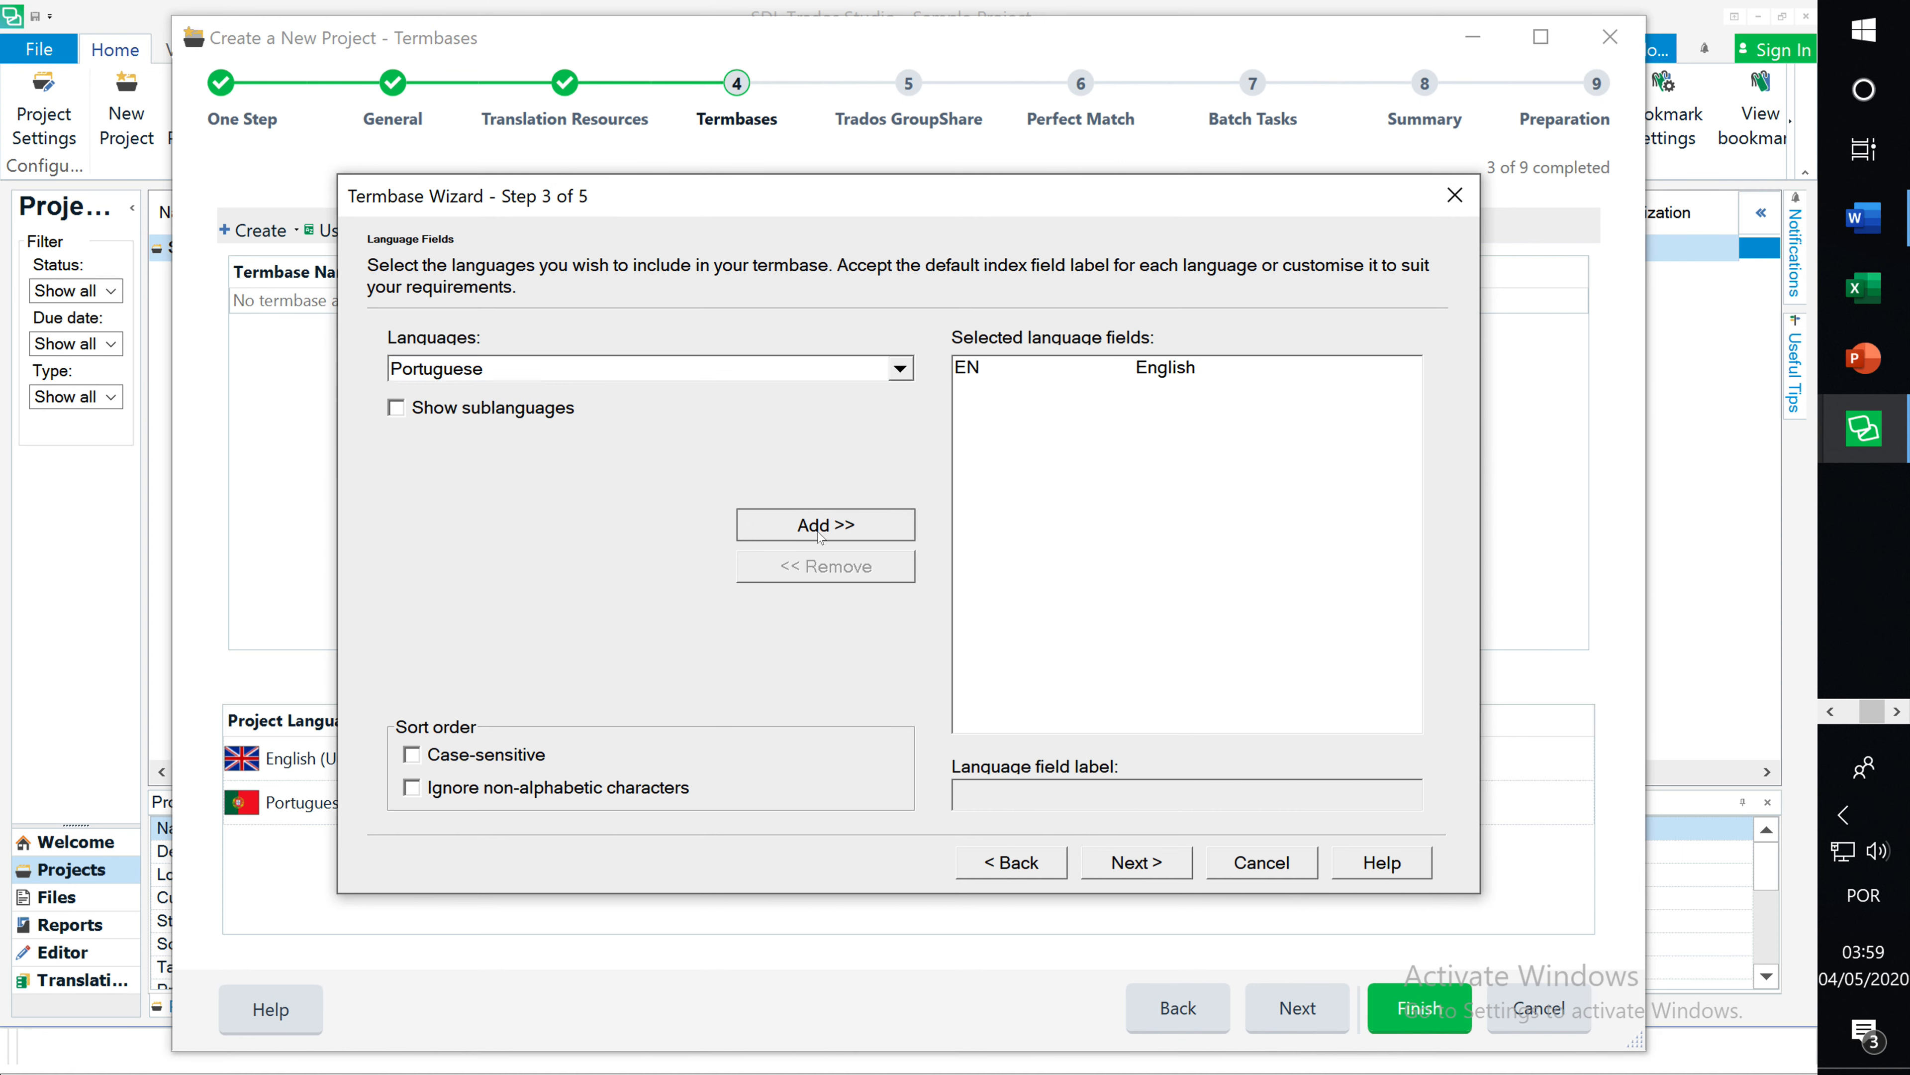
click(398, 410)
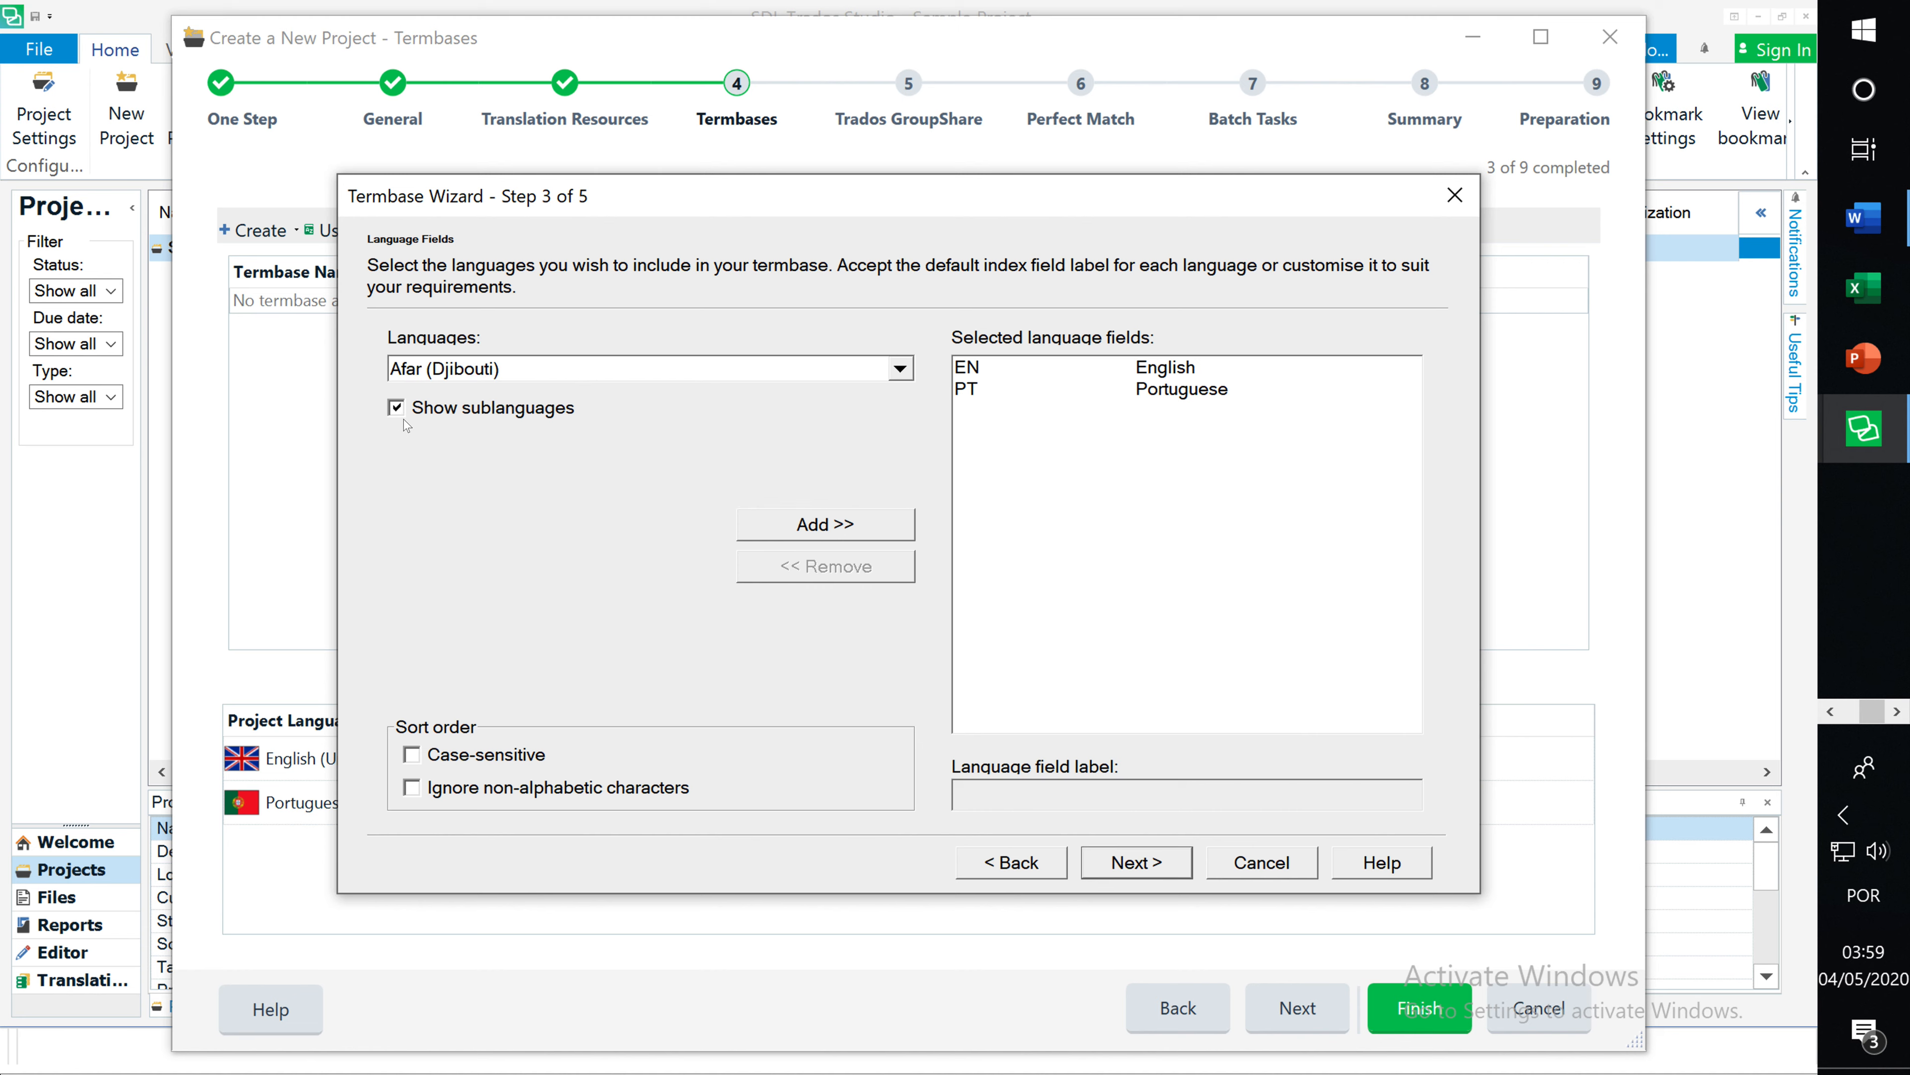
click(523, 376)
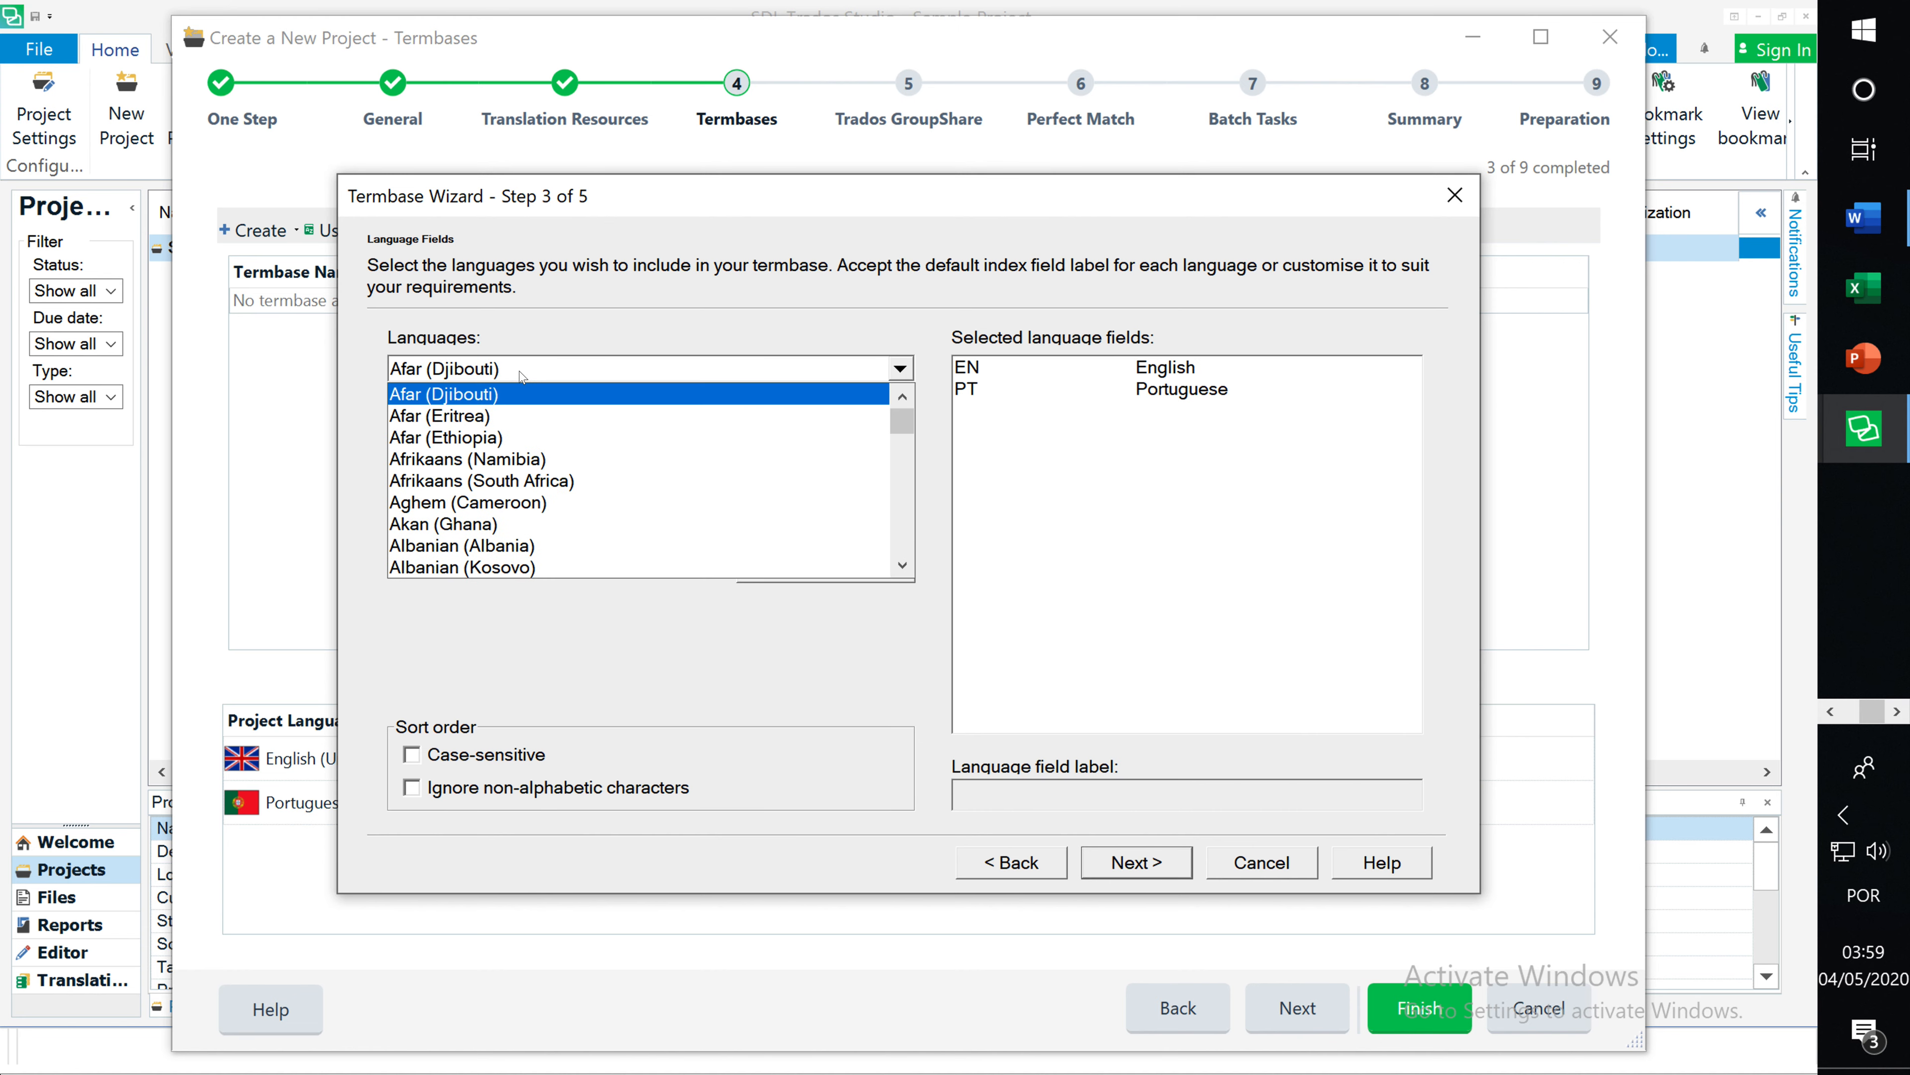
click(520, 371)
click(397, 410)
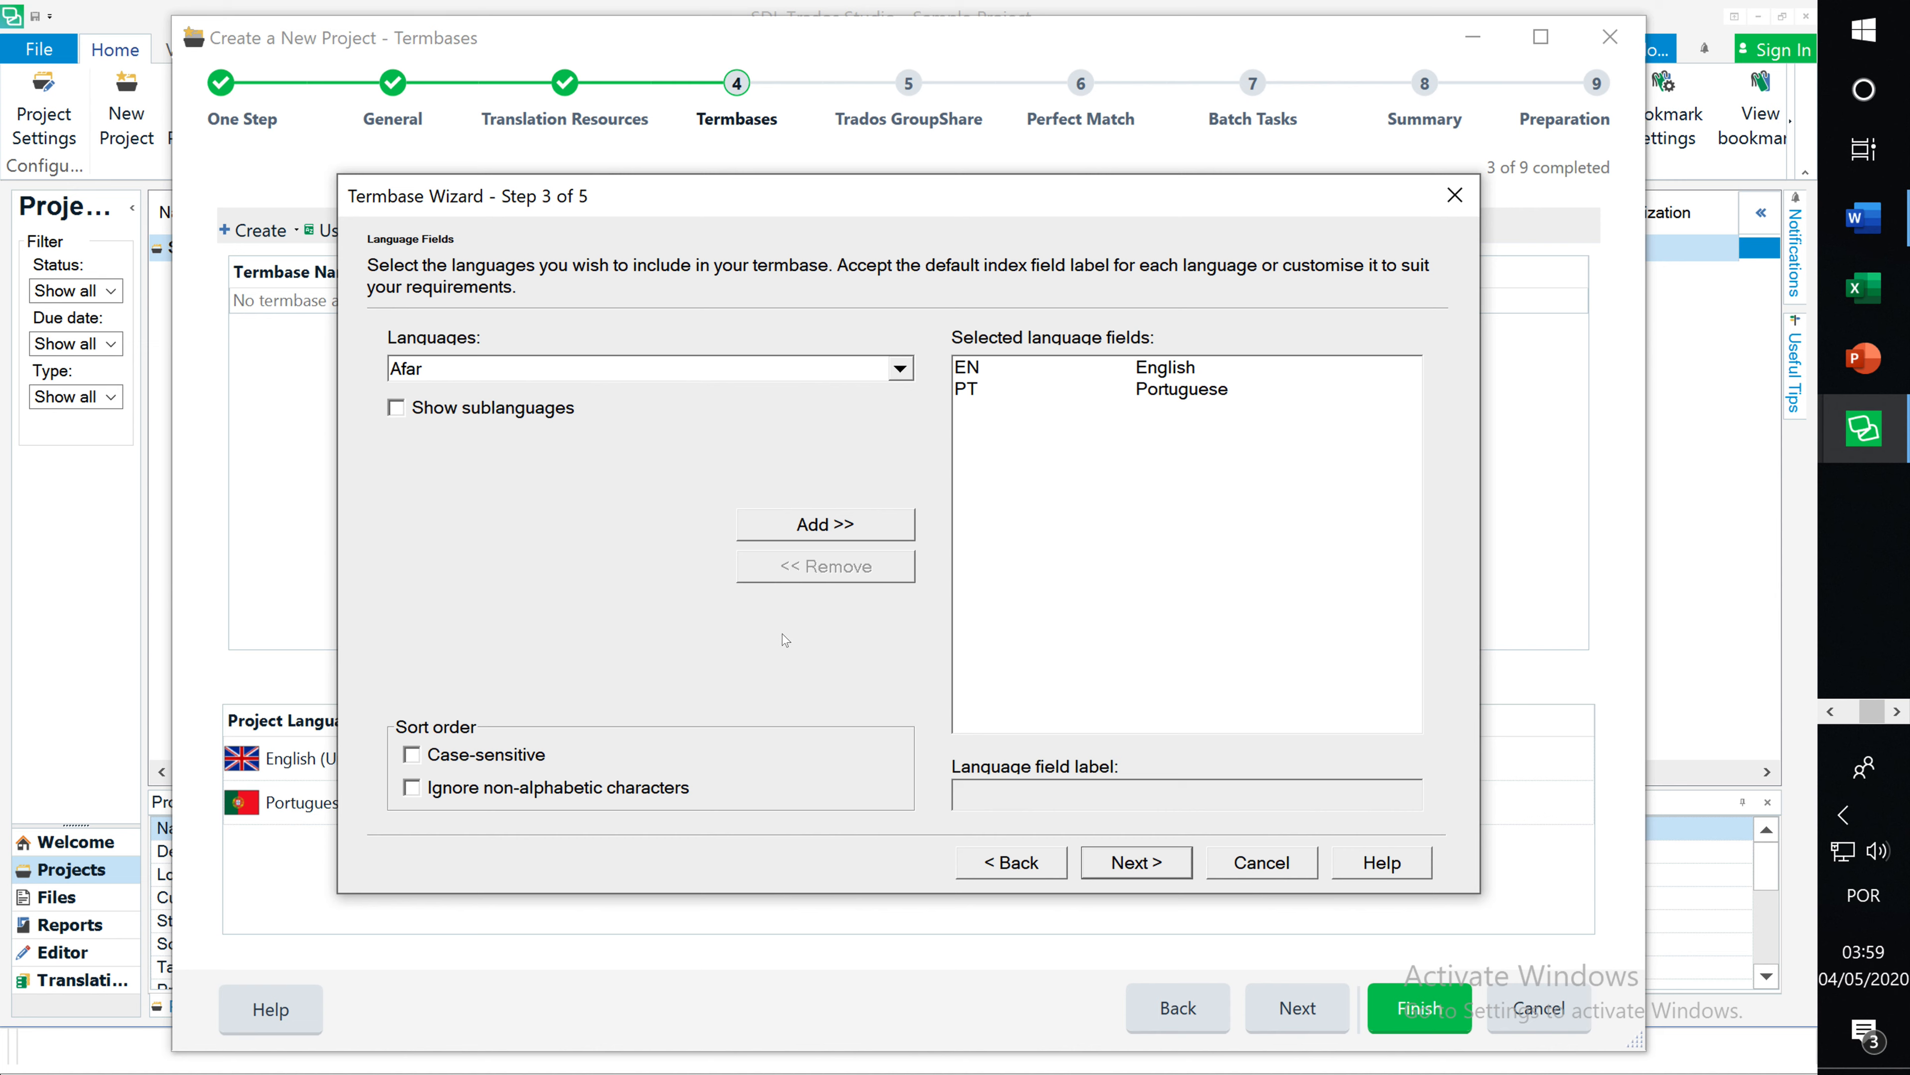
Complete the termbase without descriptive fields, keep the default entry structure, and select it in the project's termbase list.
click(1120, 858)
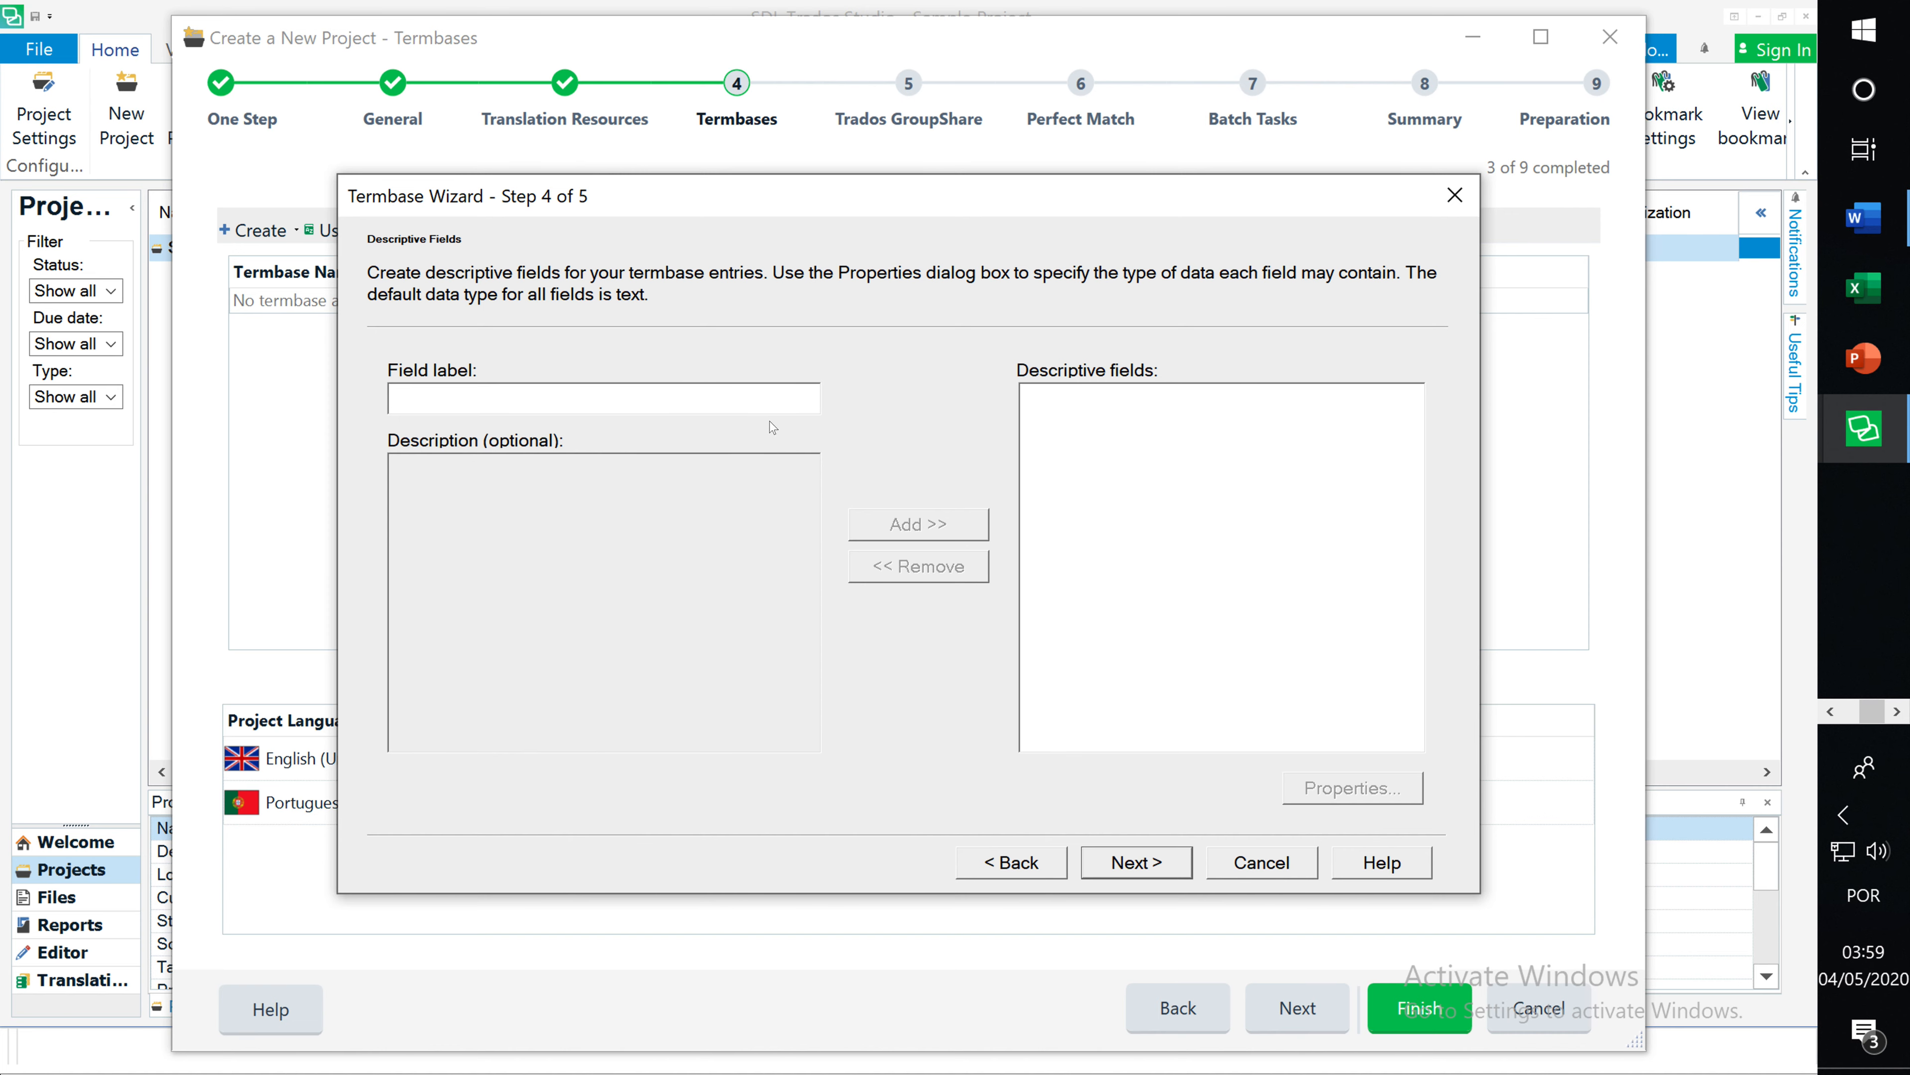
drag(845, 175, 919, 251)
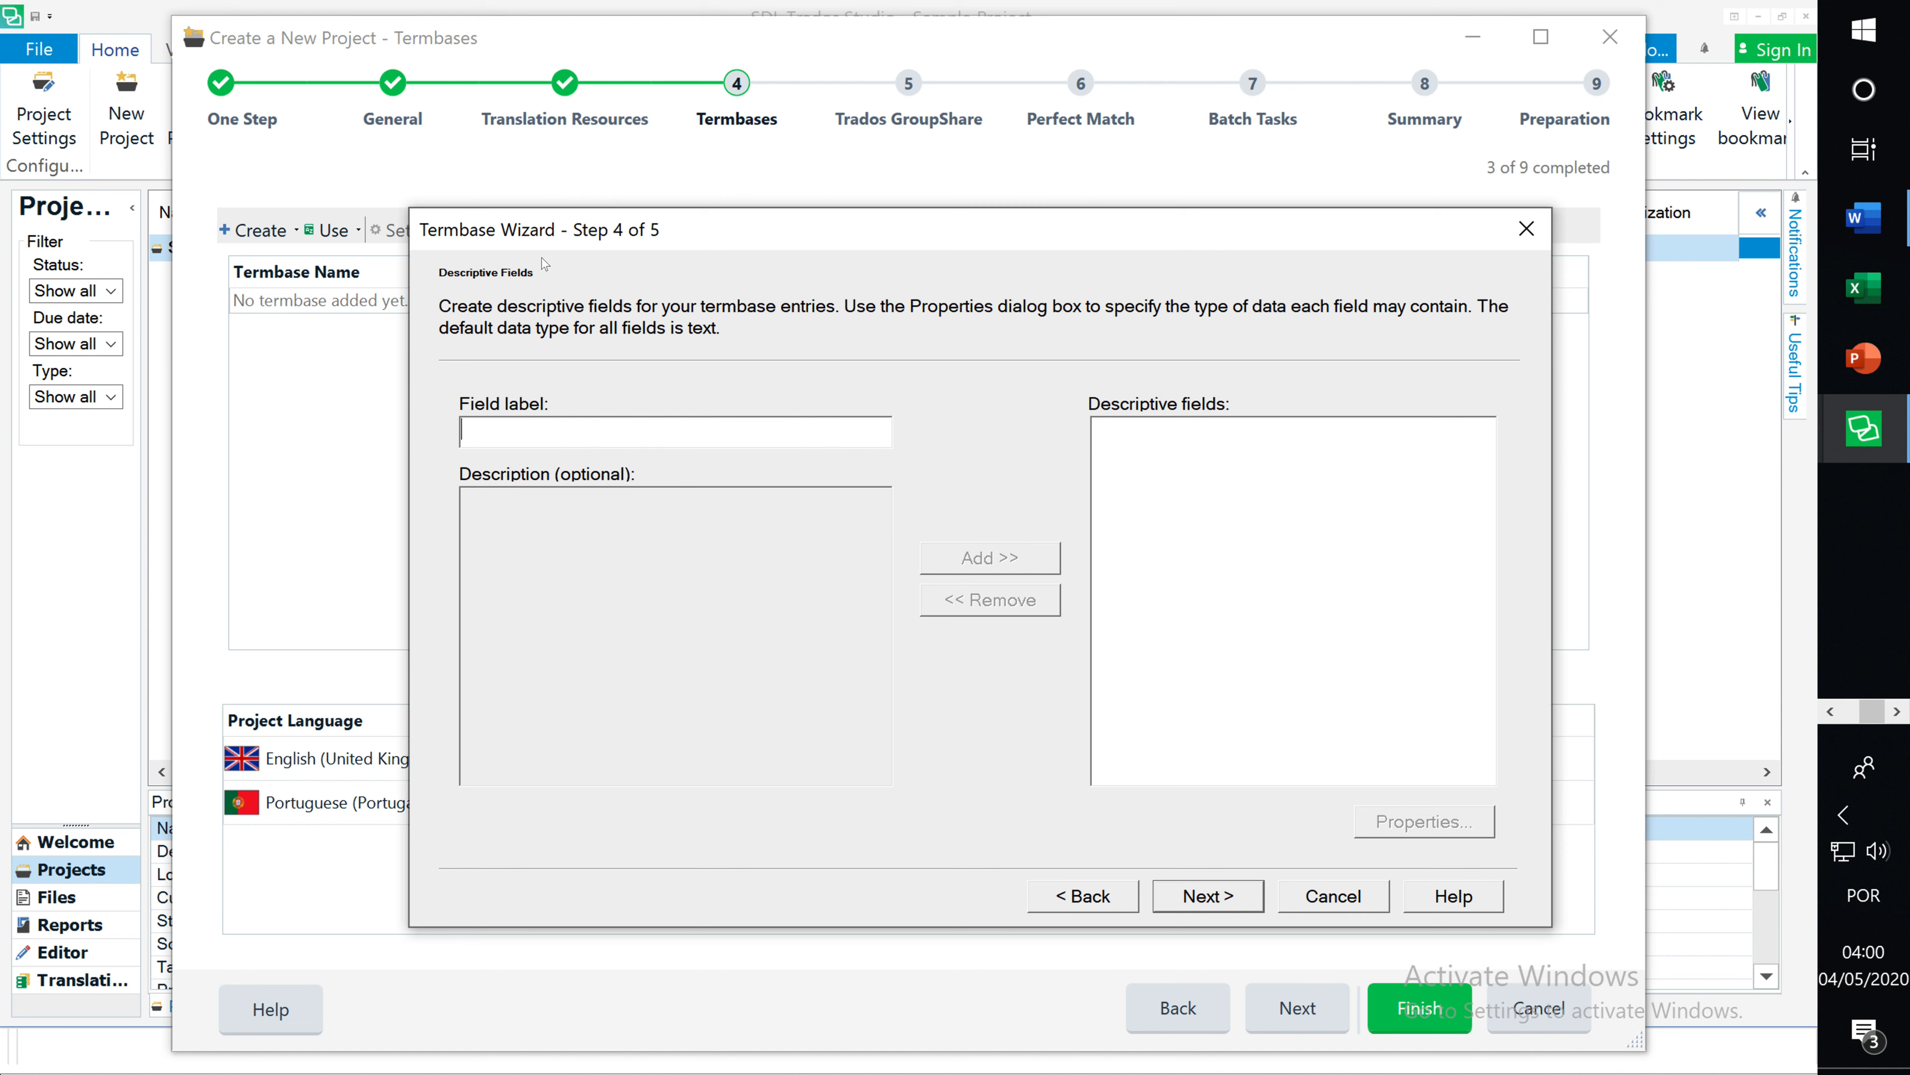
click(1209, 897)
click(1219, 898)
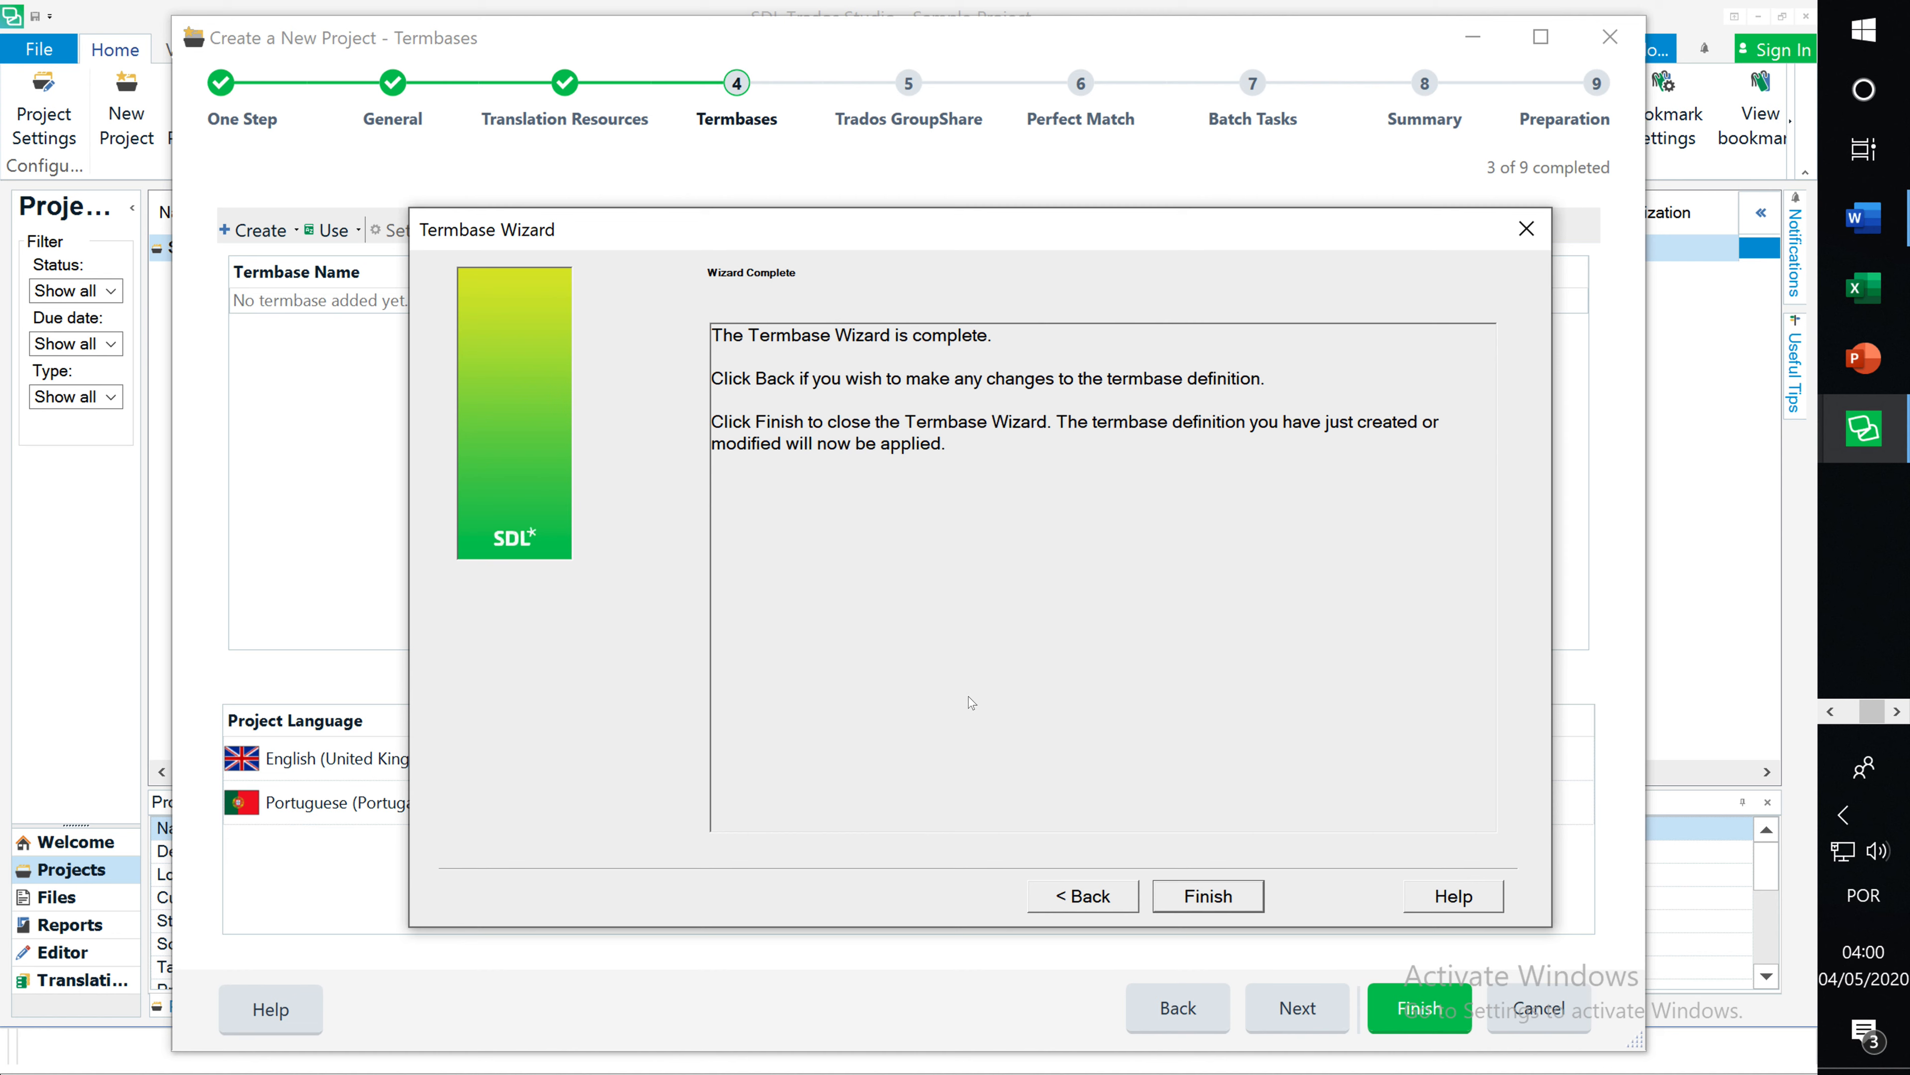
click(1204, 909)
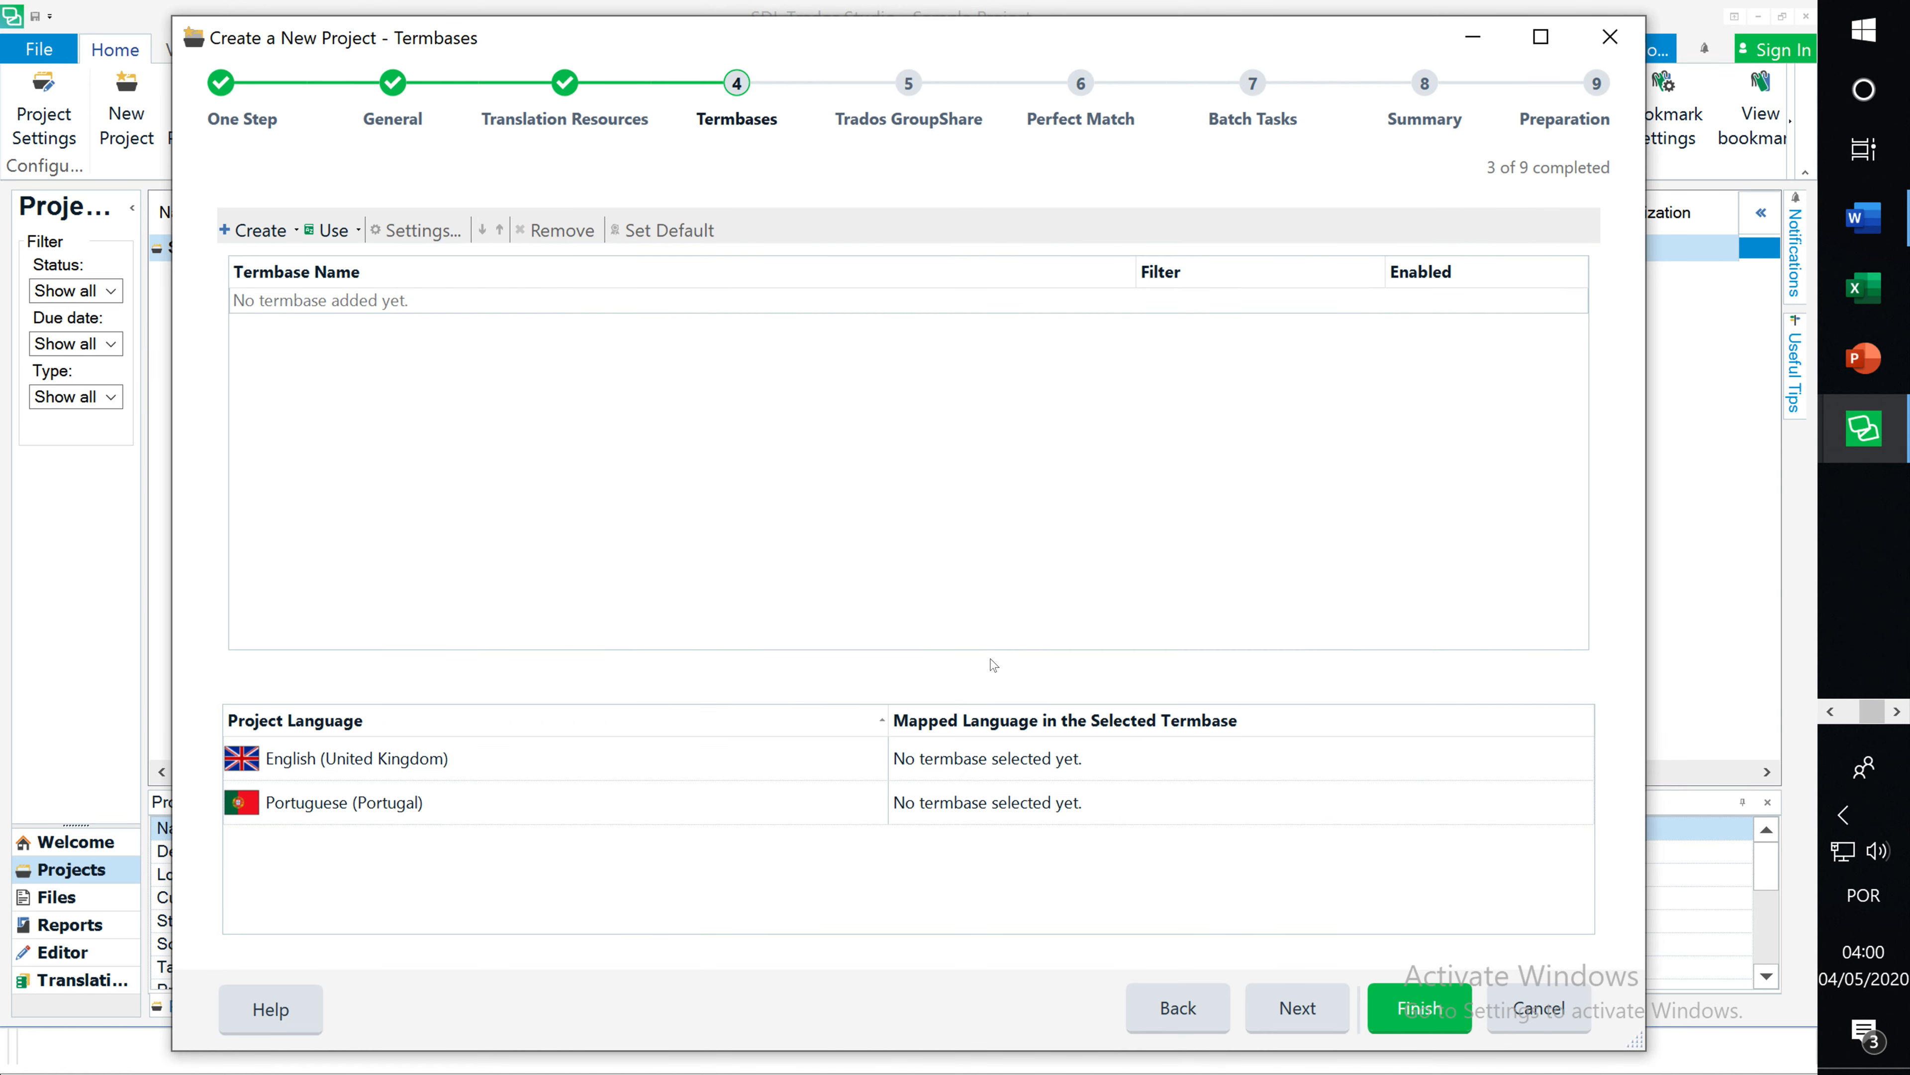
click(645, 309)
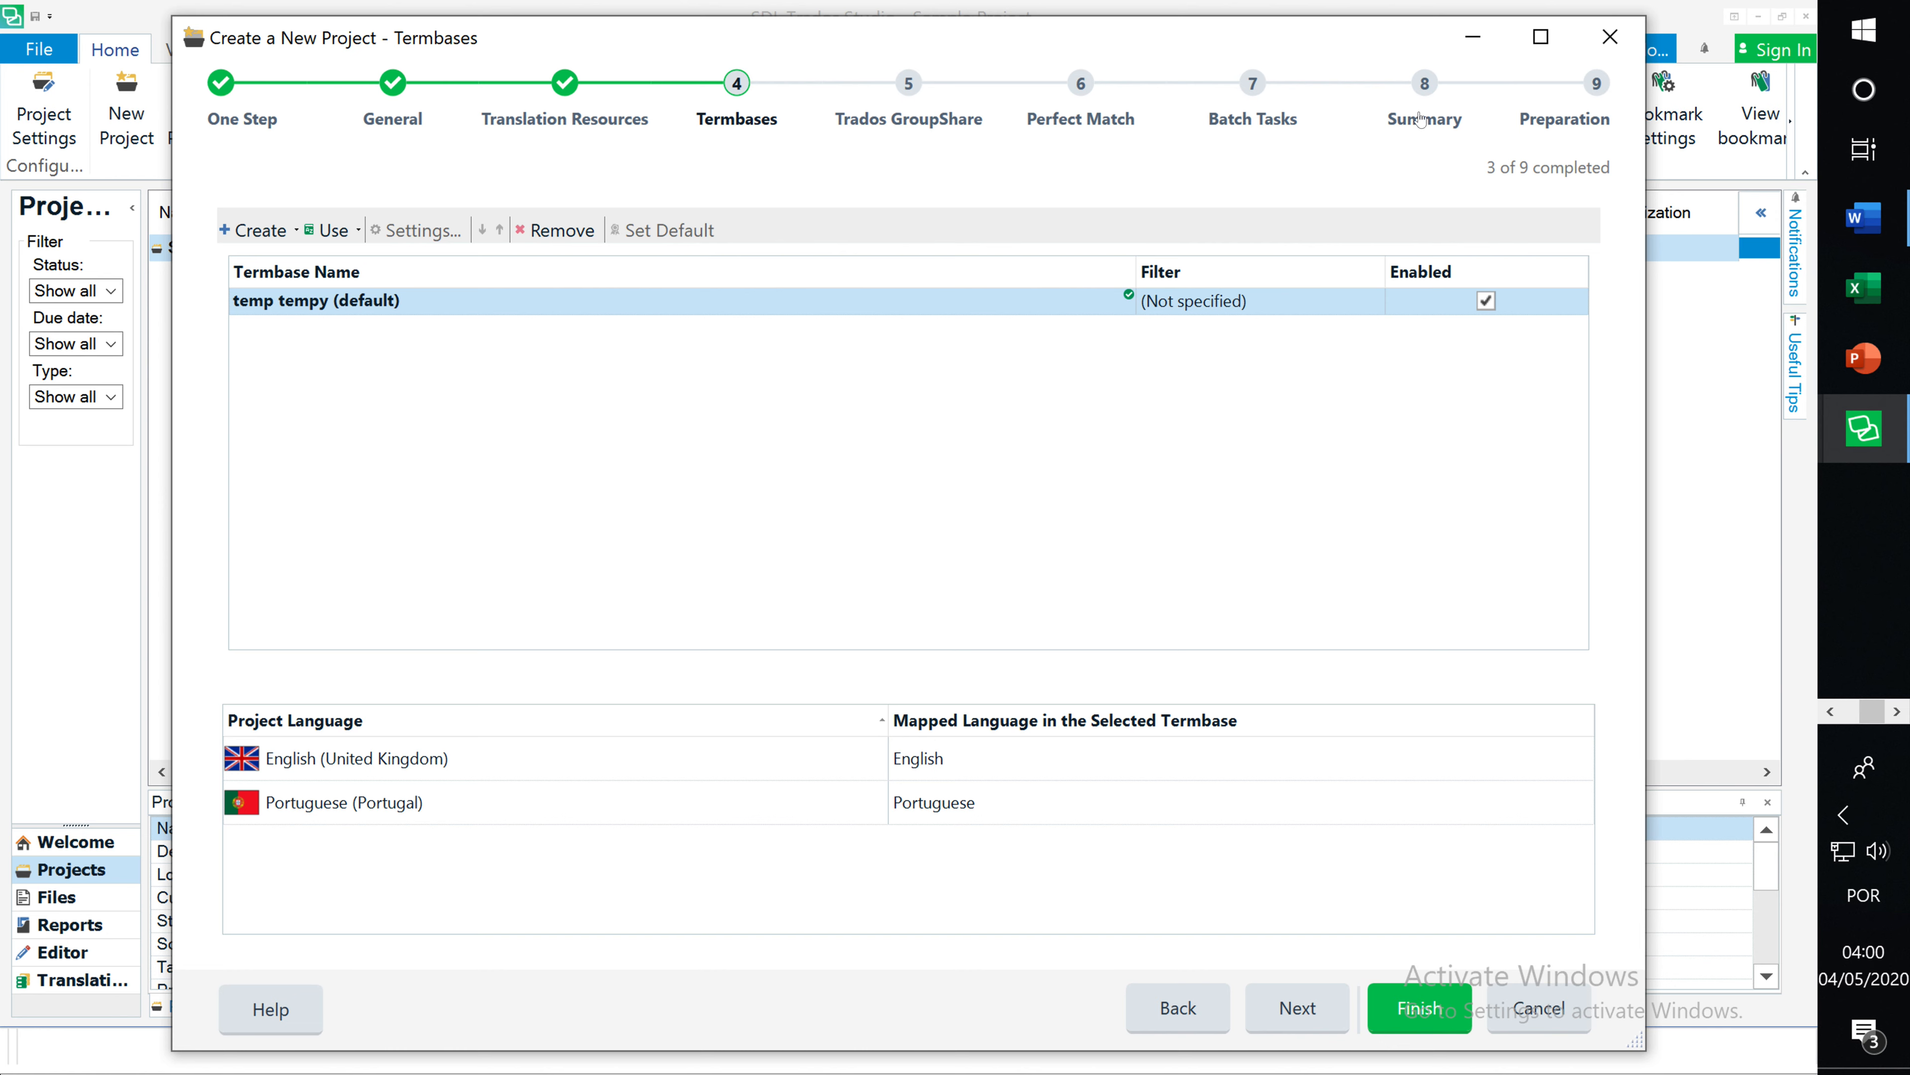
Review the project summary and finish preparing the project without storing its settings for future use.
click(1424, 87)
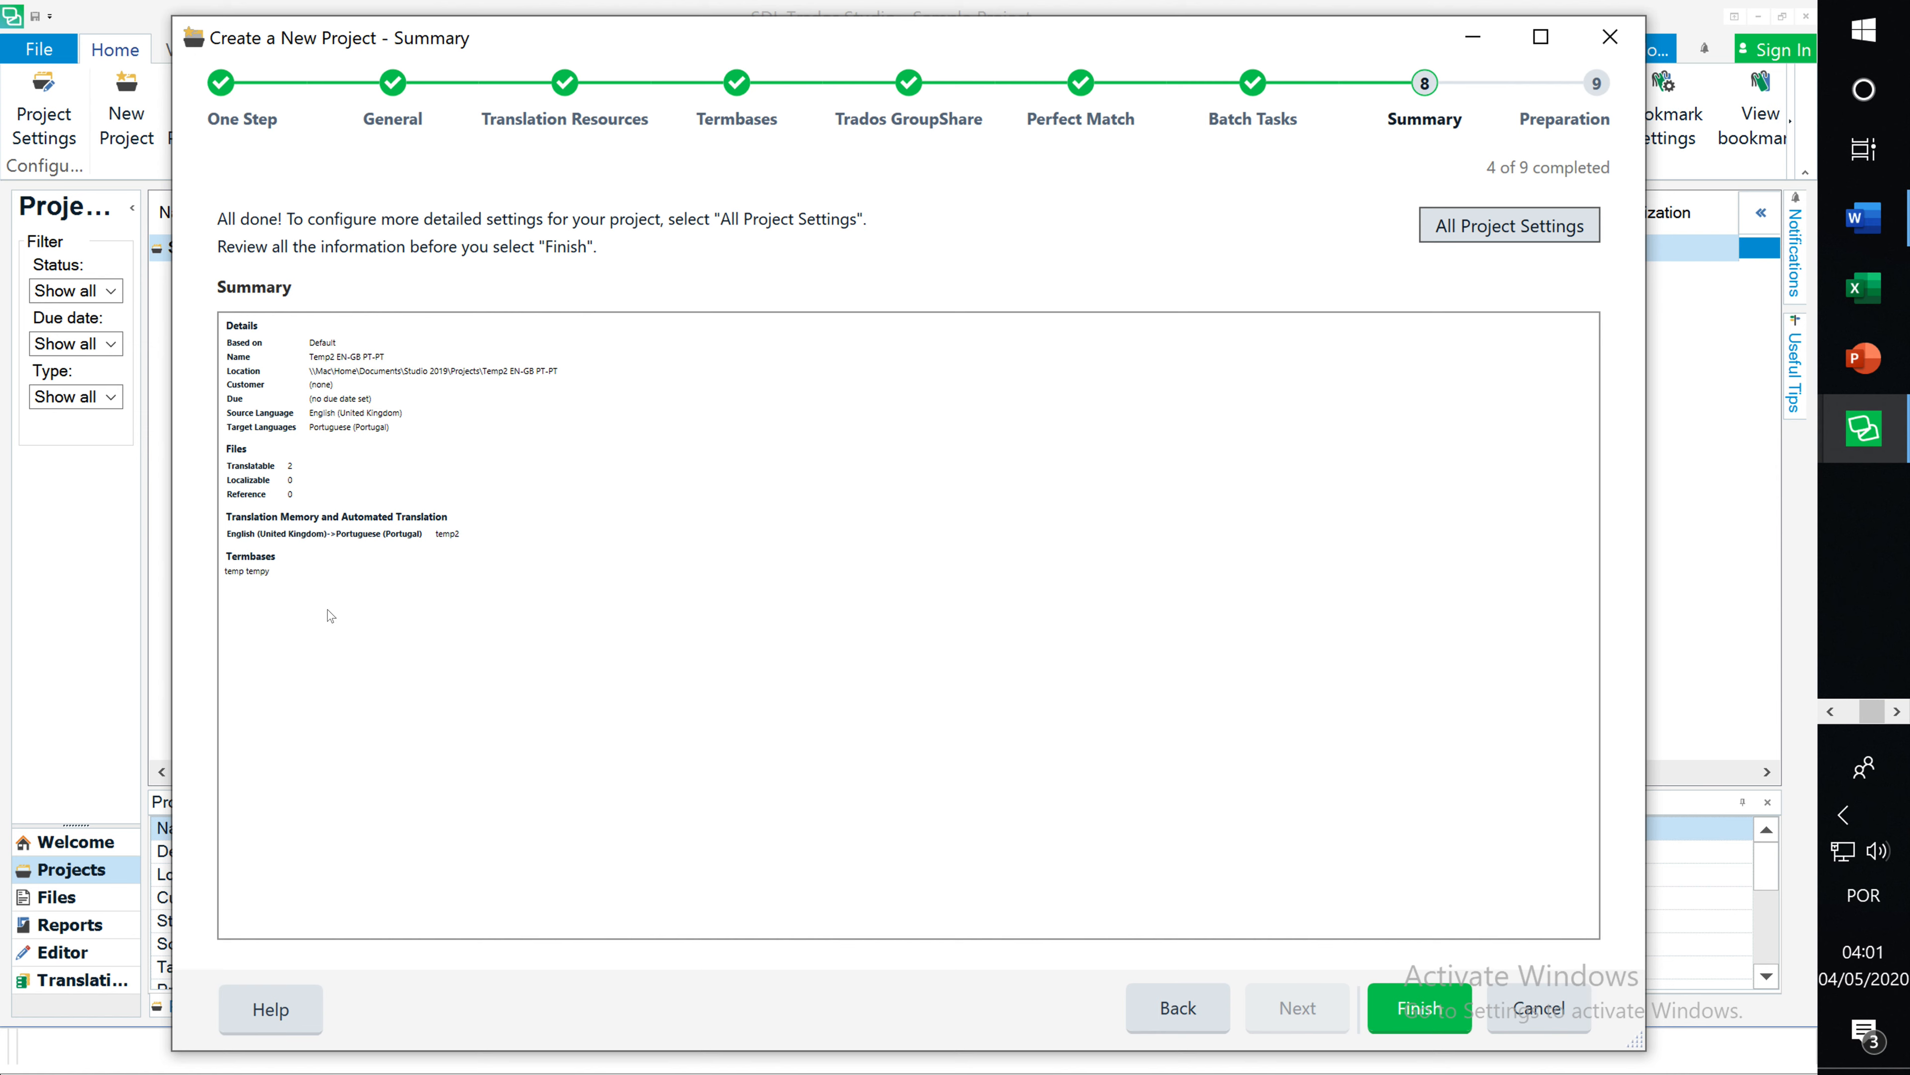
click(1393, 1016)
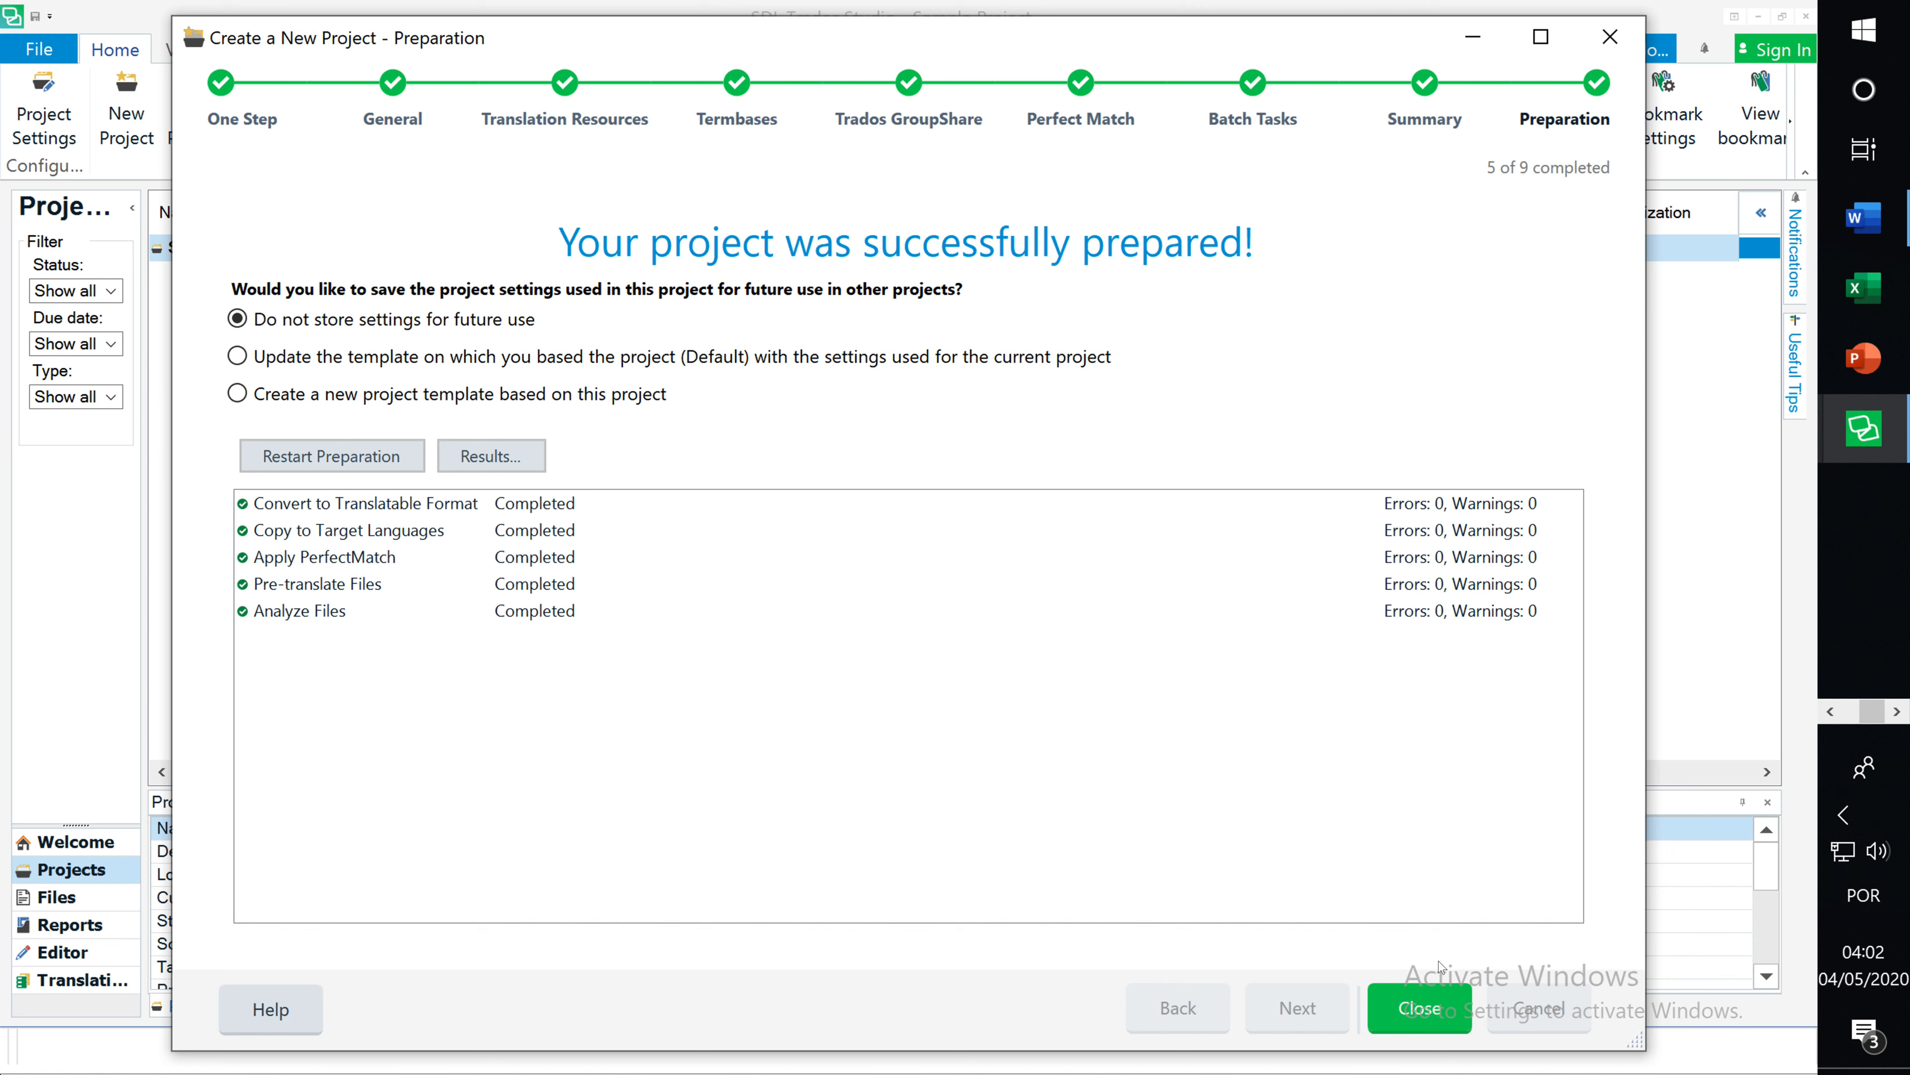
click(1395, 1025)
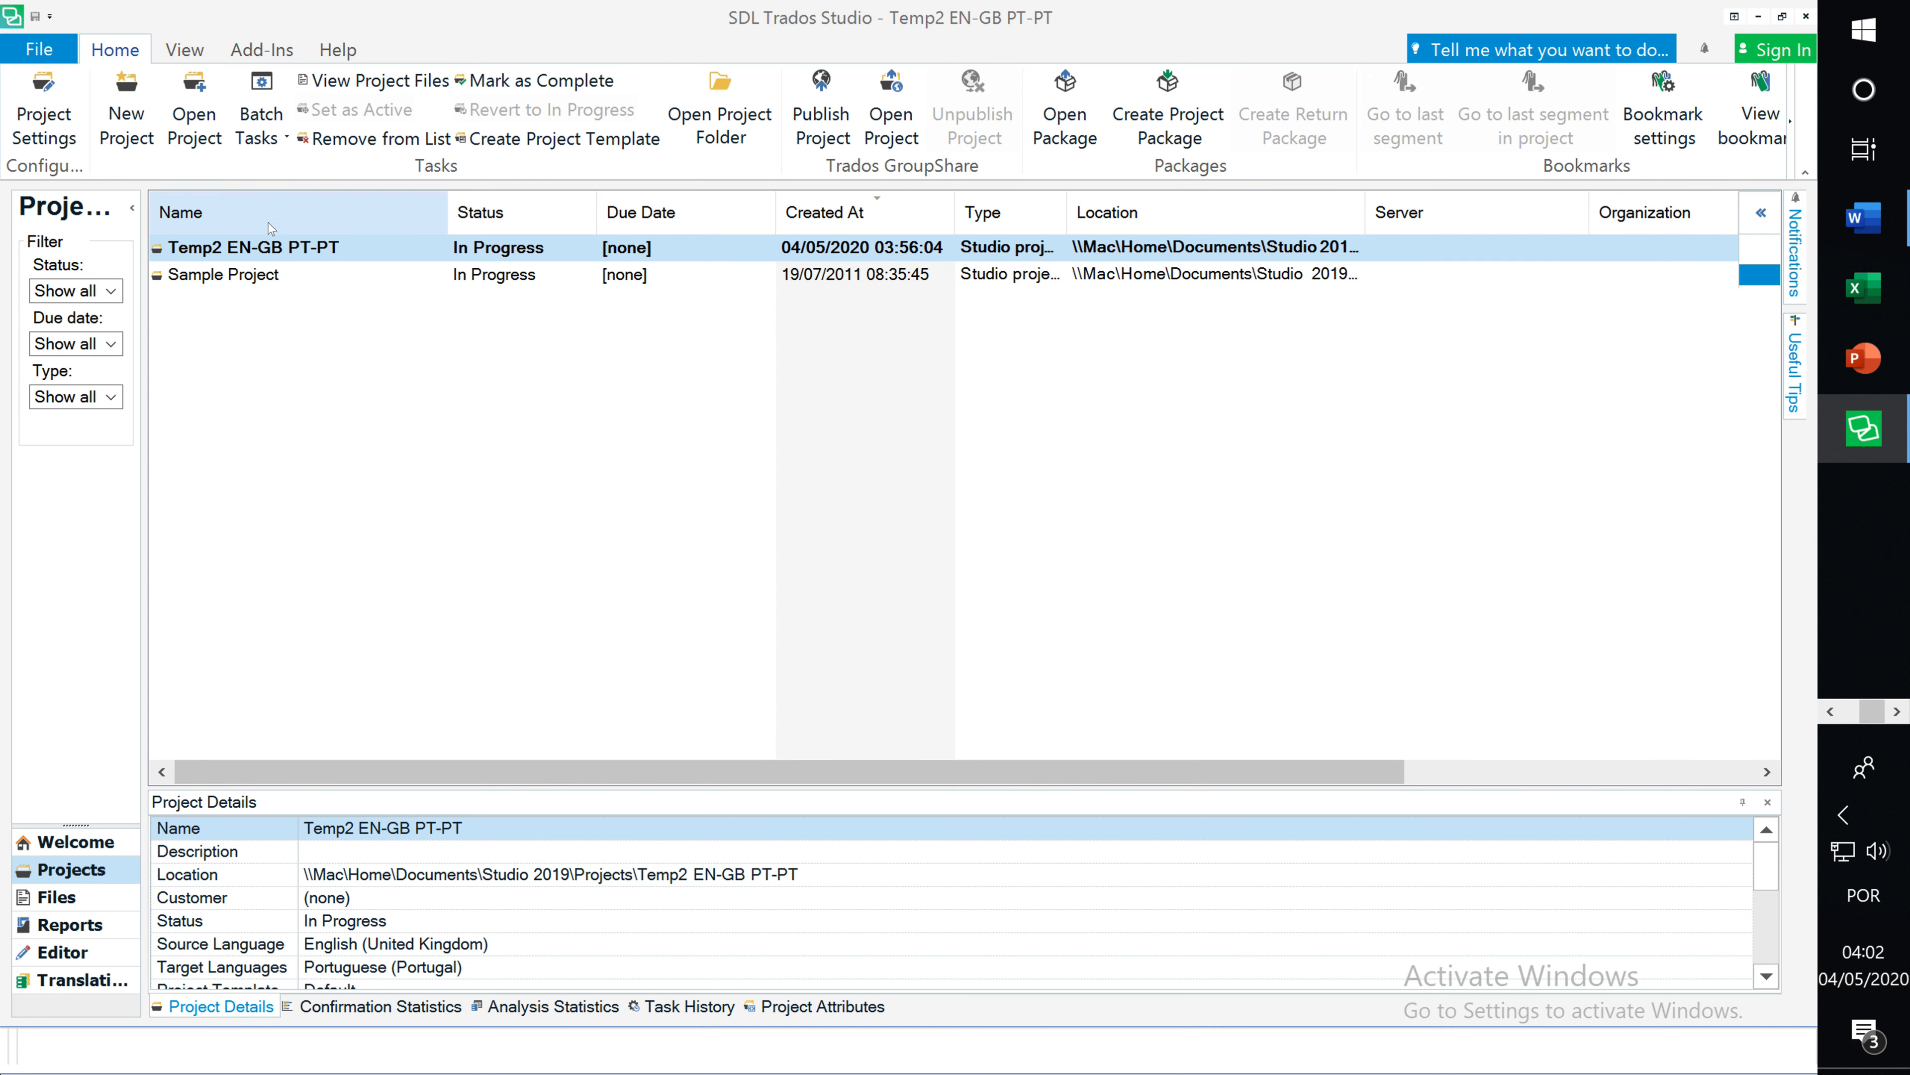
Examine the files of the Temp2 EN-GB PT-PT project and of the Sample Project, returning to the project list.
double_click(270, 249)
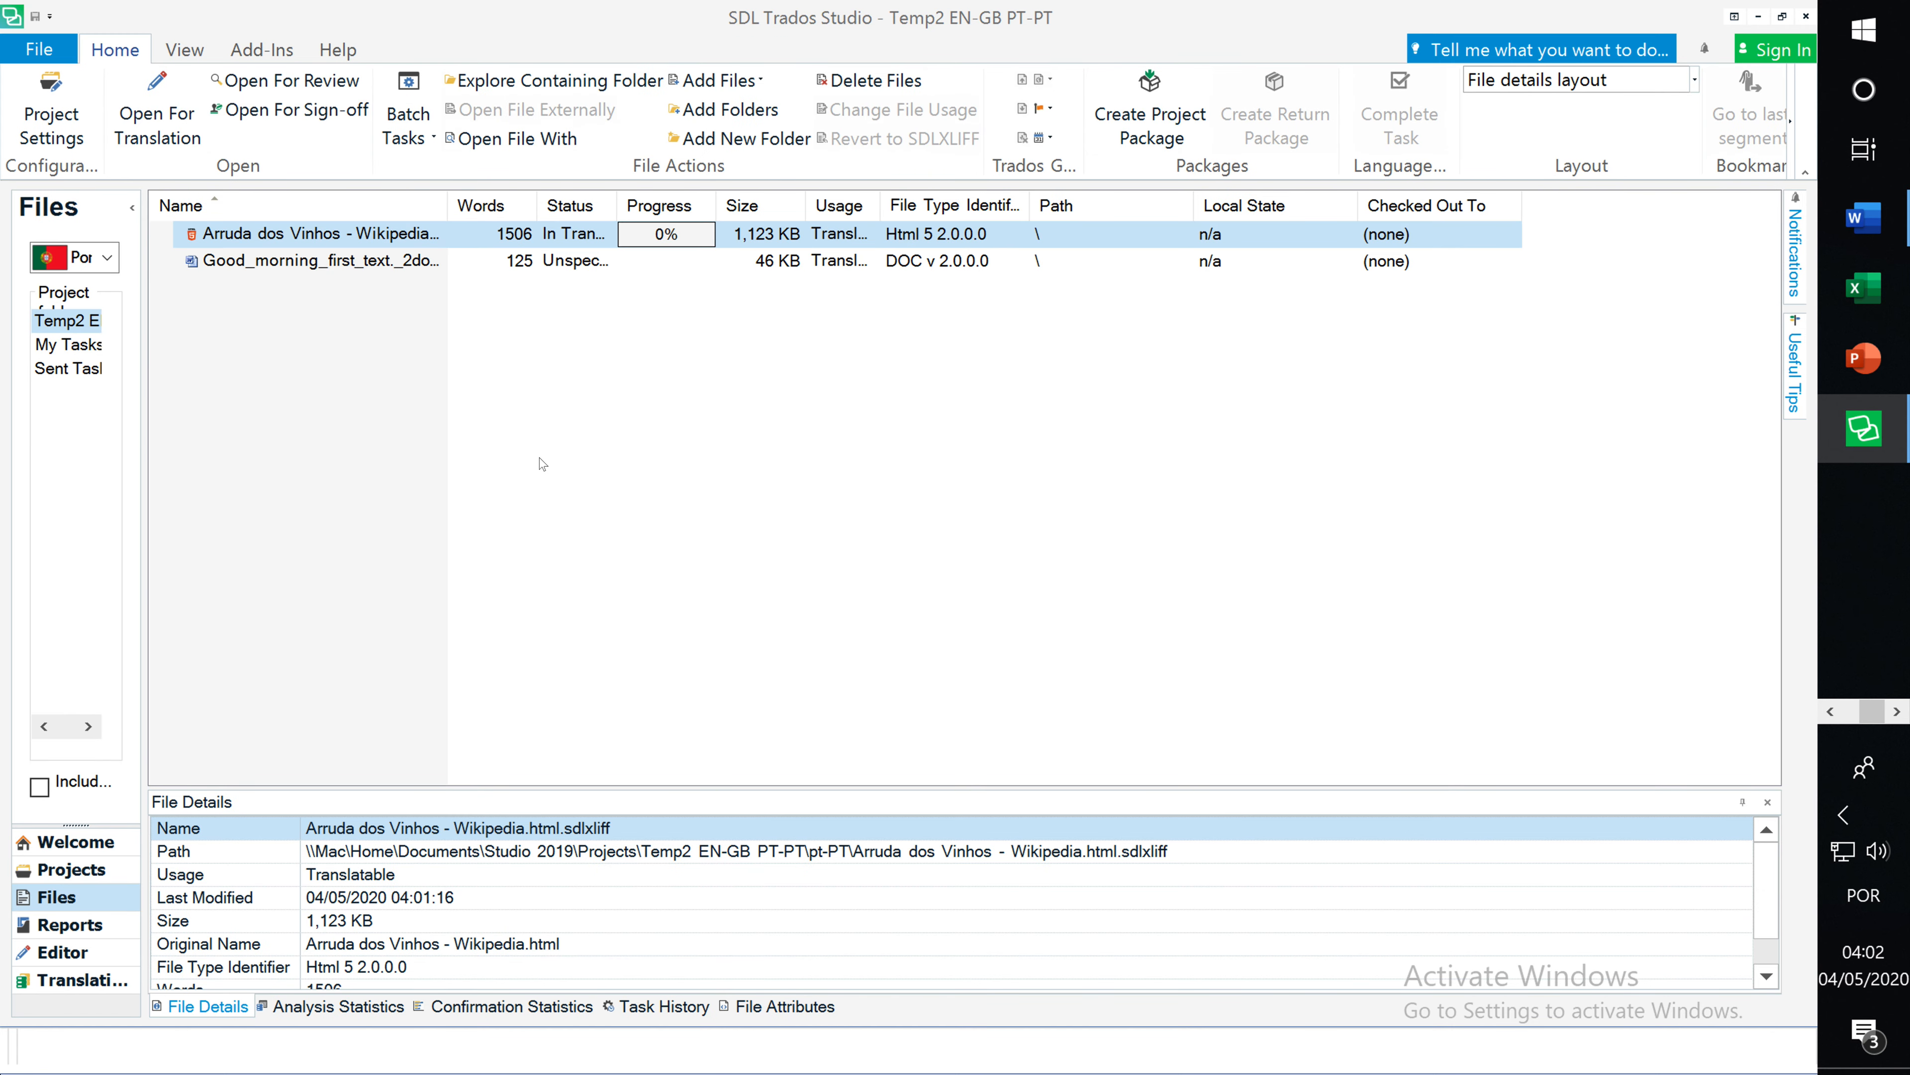
click(71, 871)
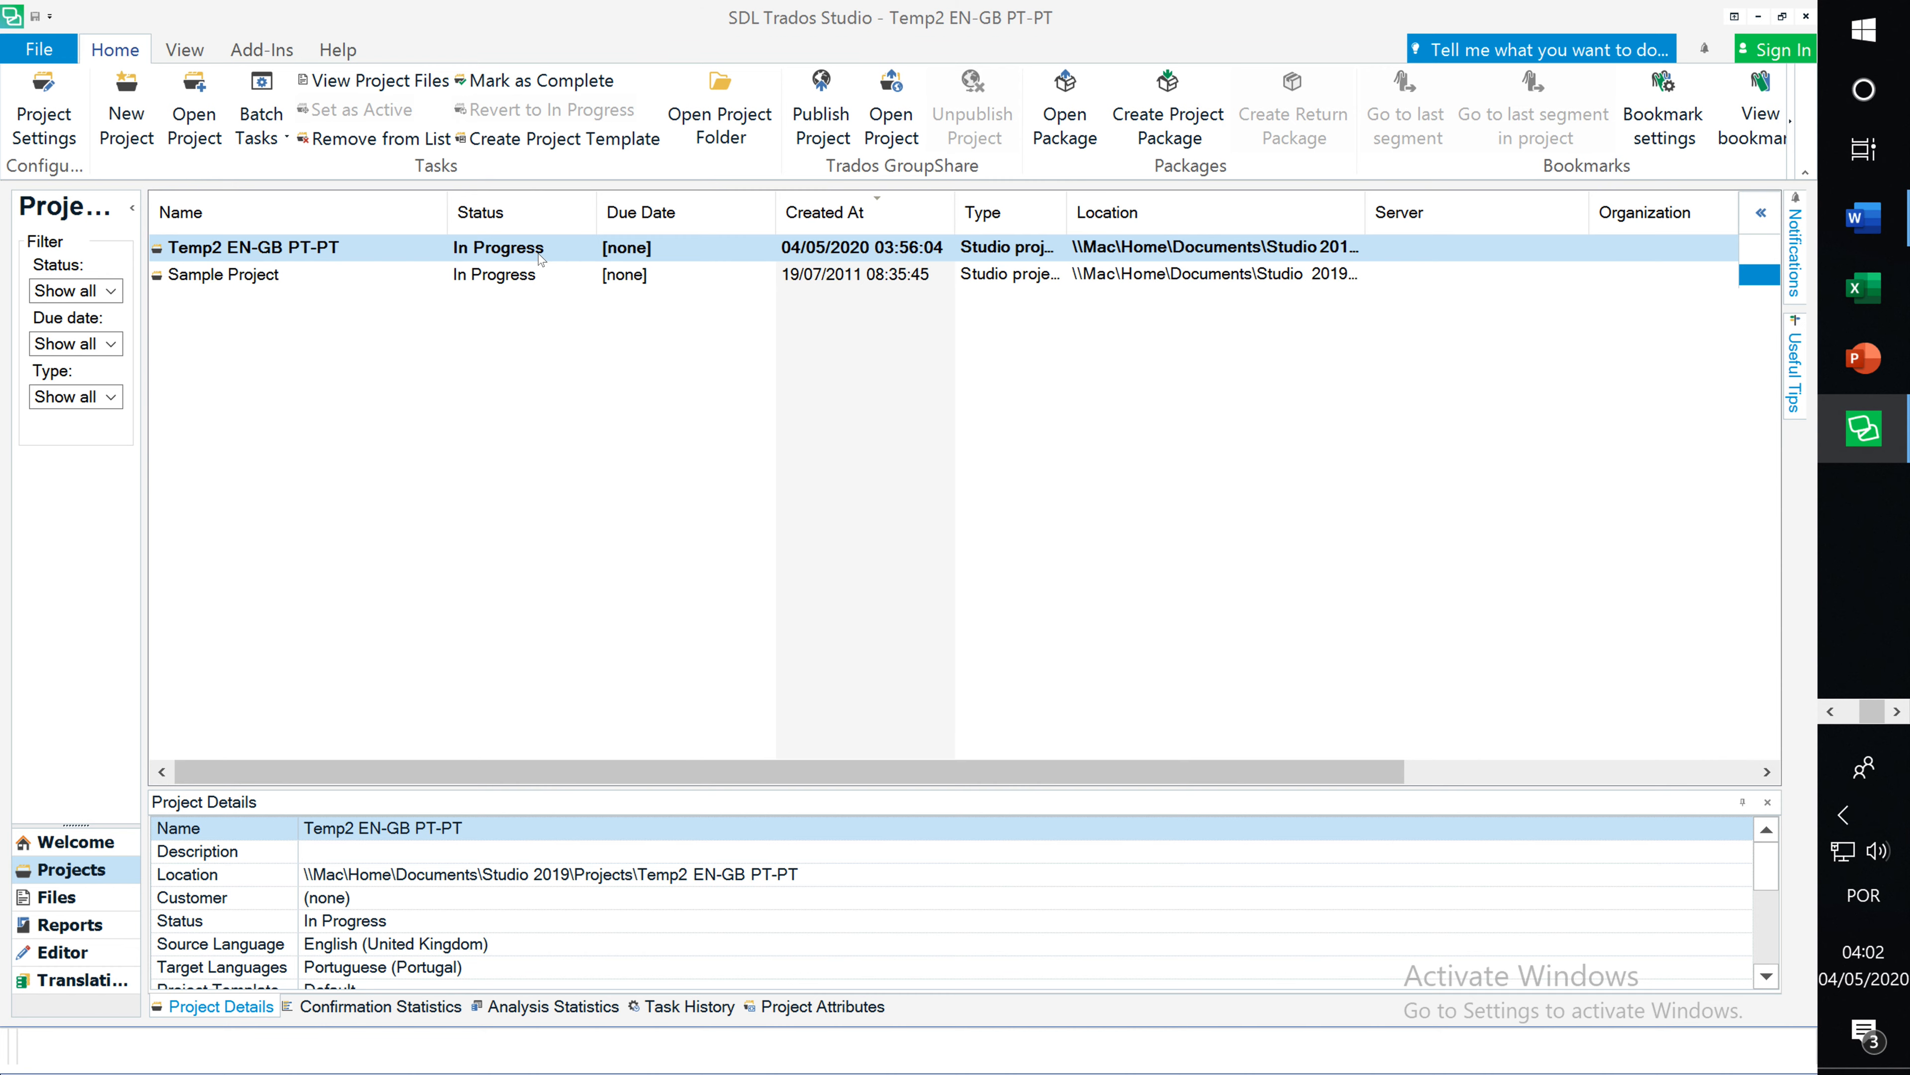
double_click(284, 277)
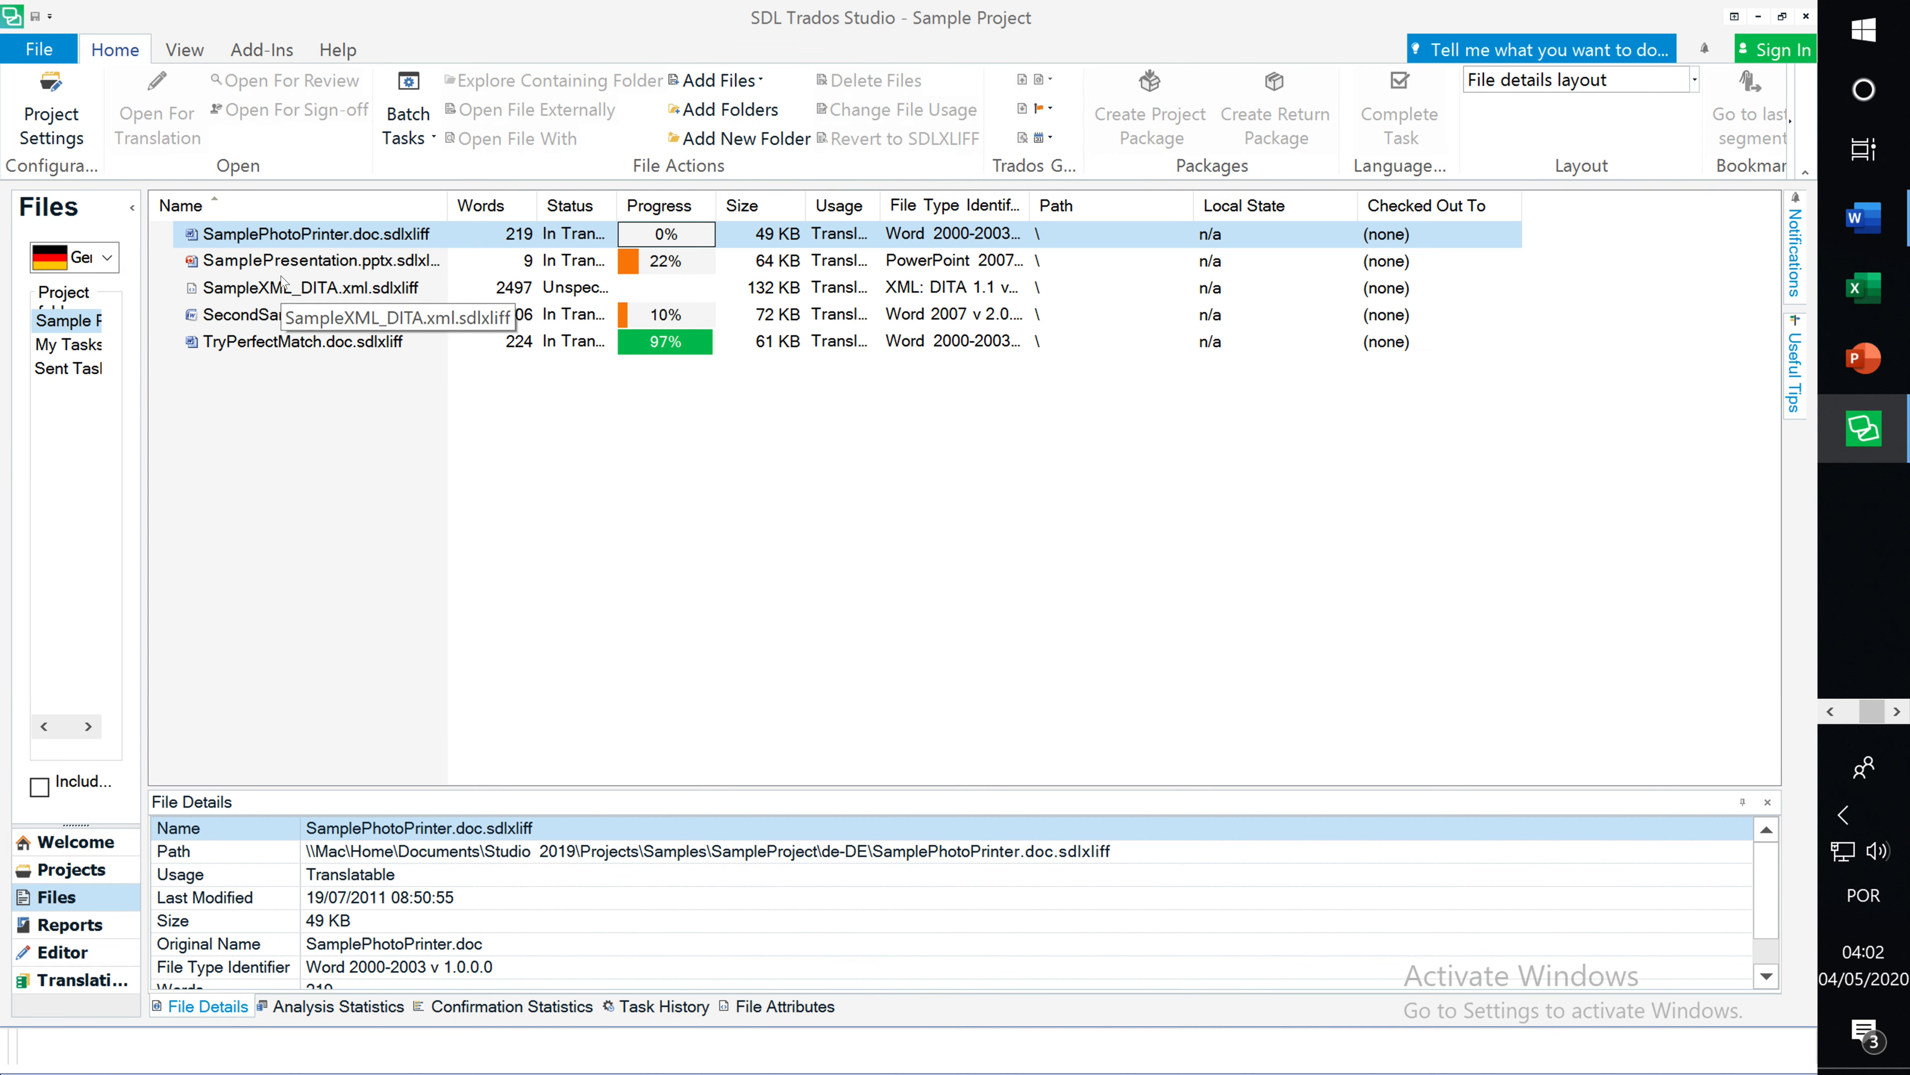
click(72, 869)
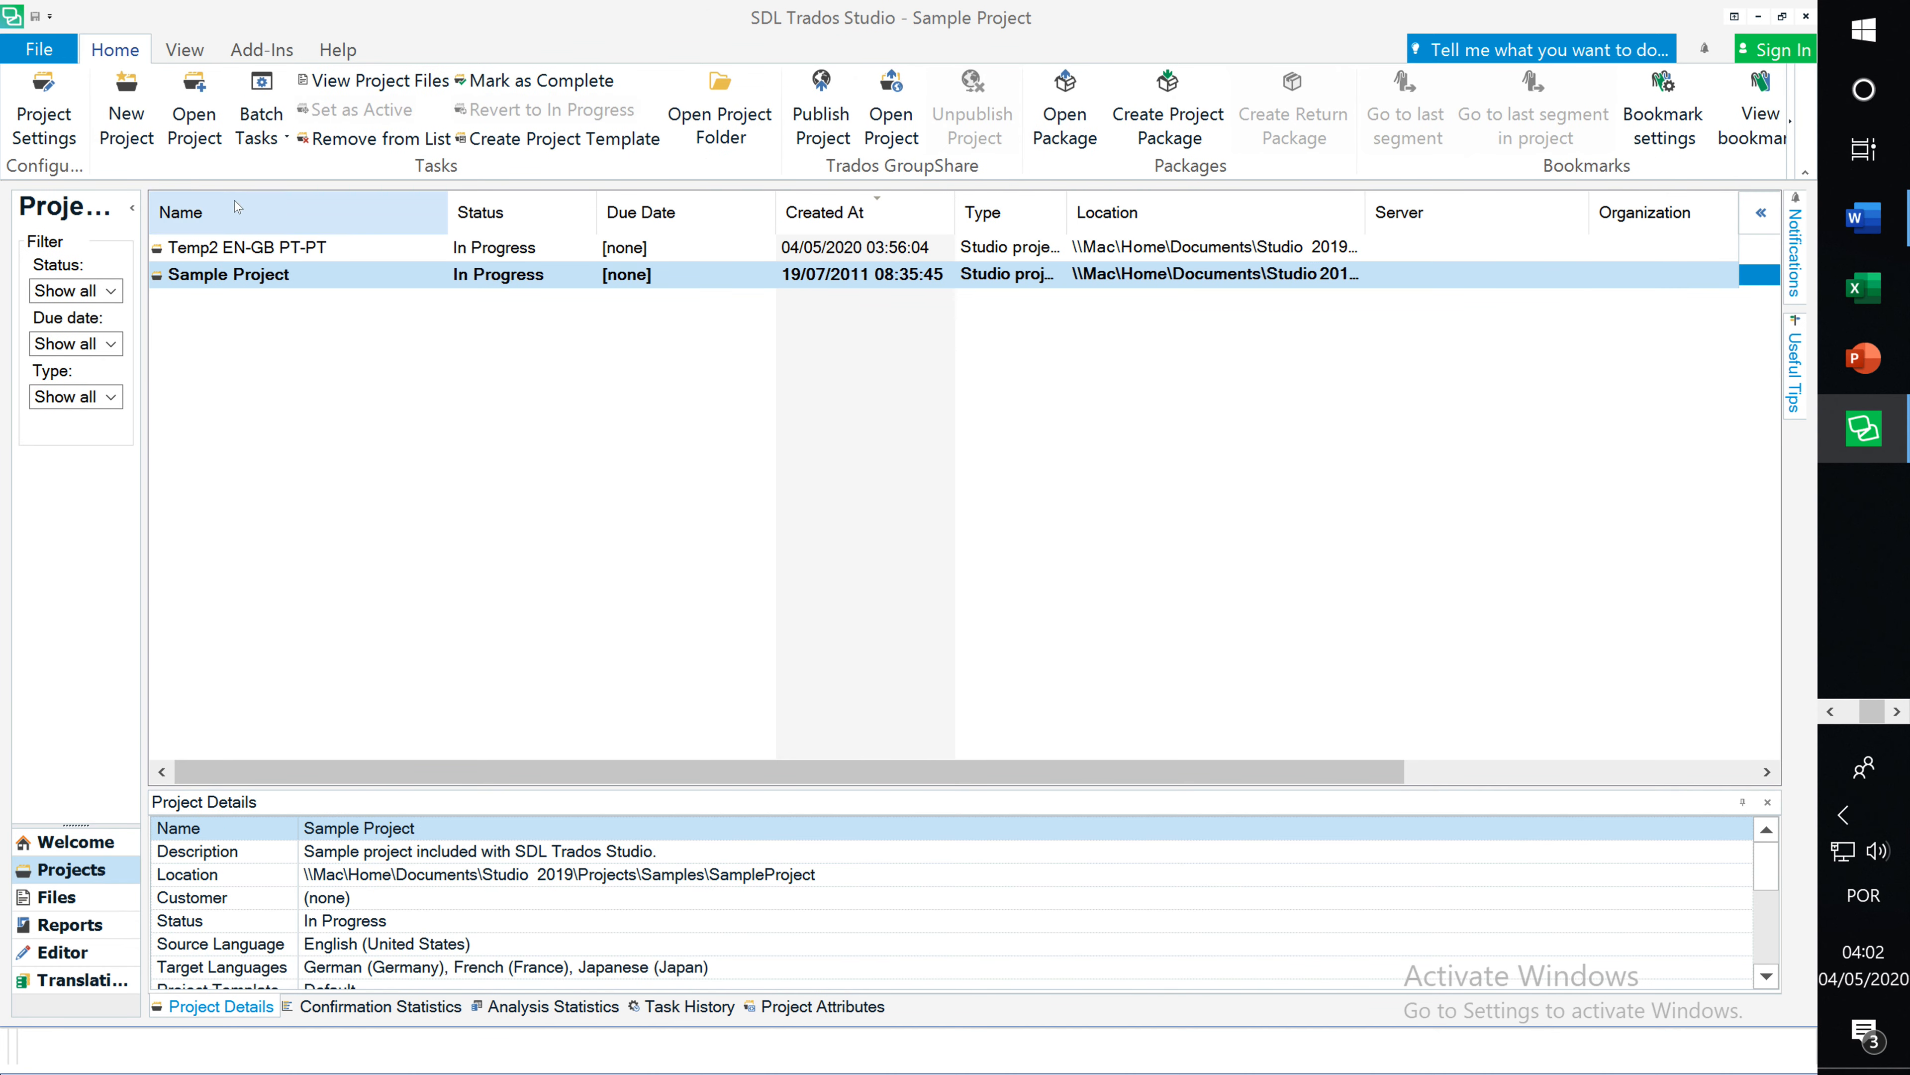
Open the "Good_morning_first_text._2doc.doc" file of the Temp2 EN-GB PT-PT project for translation.
click(256, 246)
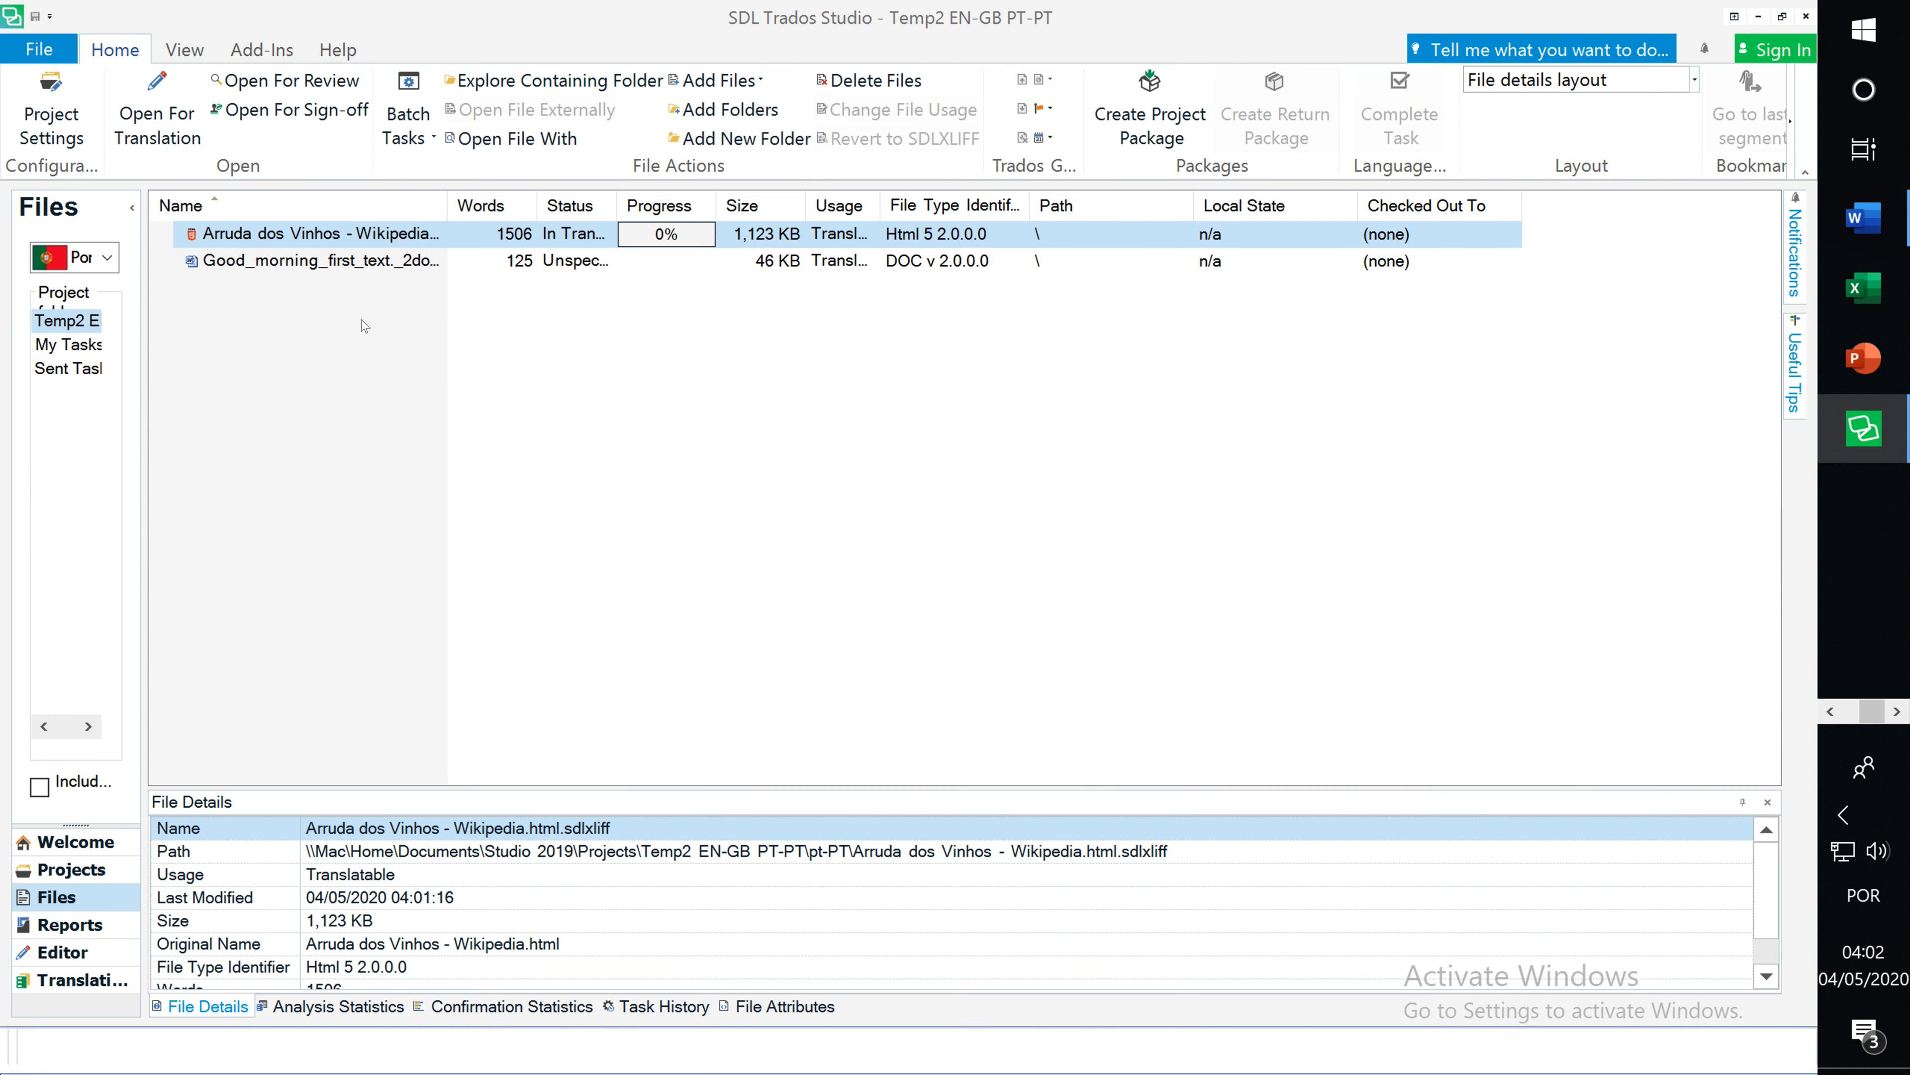
double_click(385, 263)
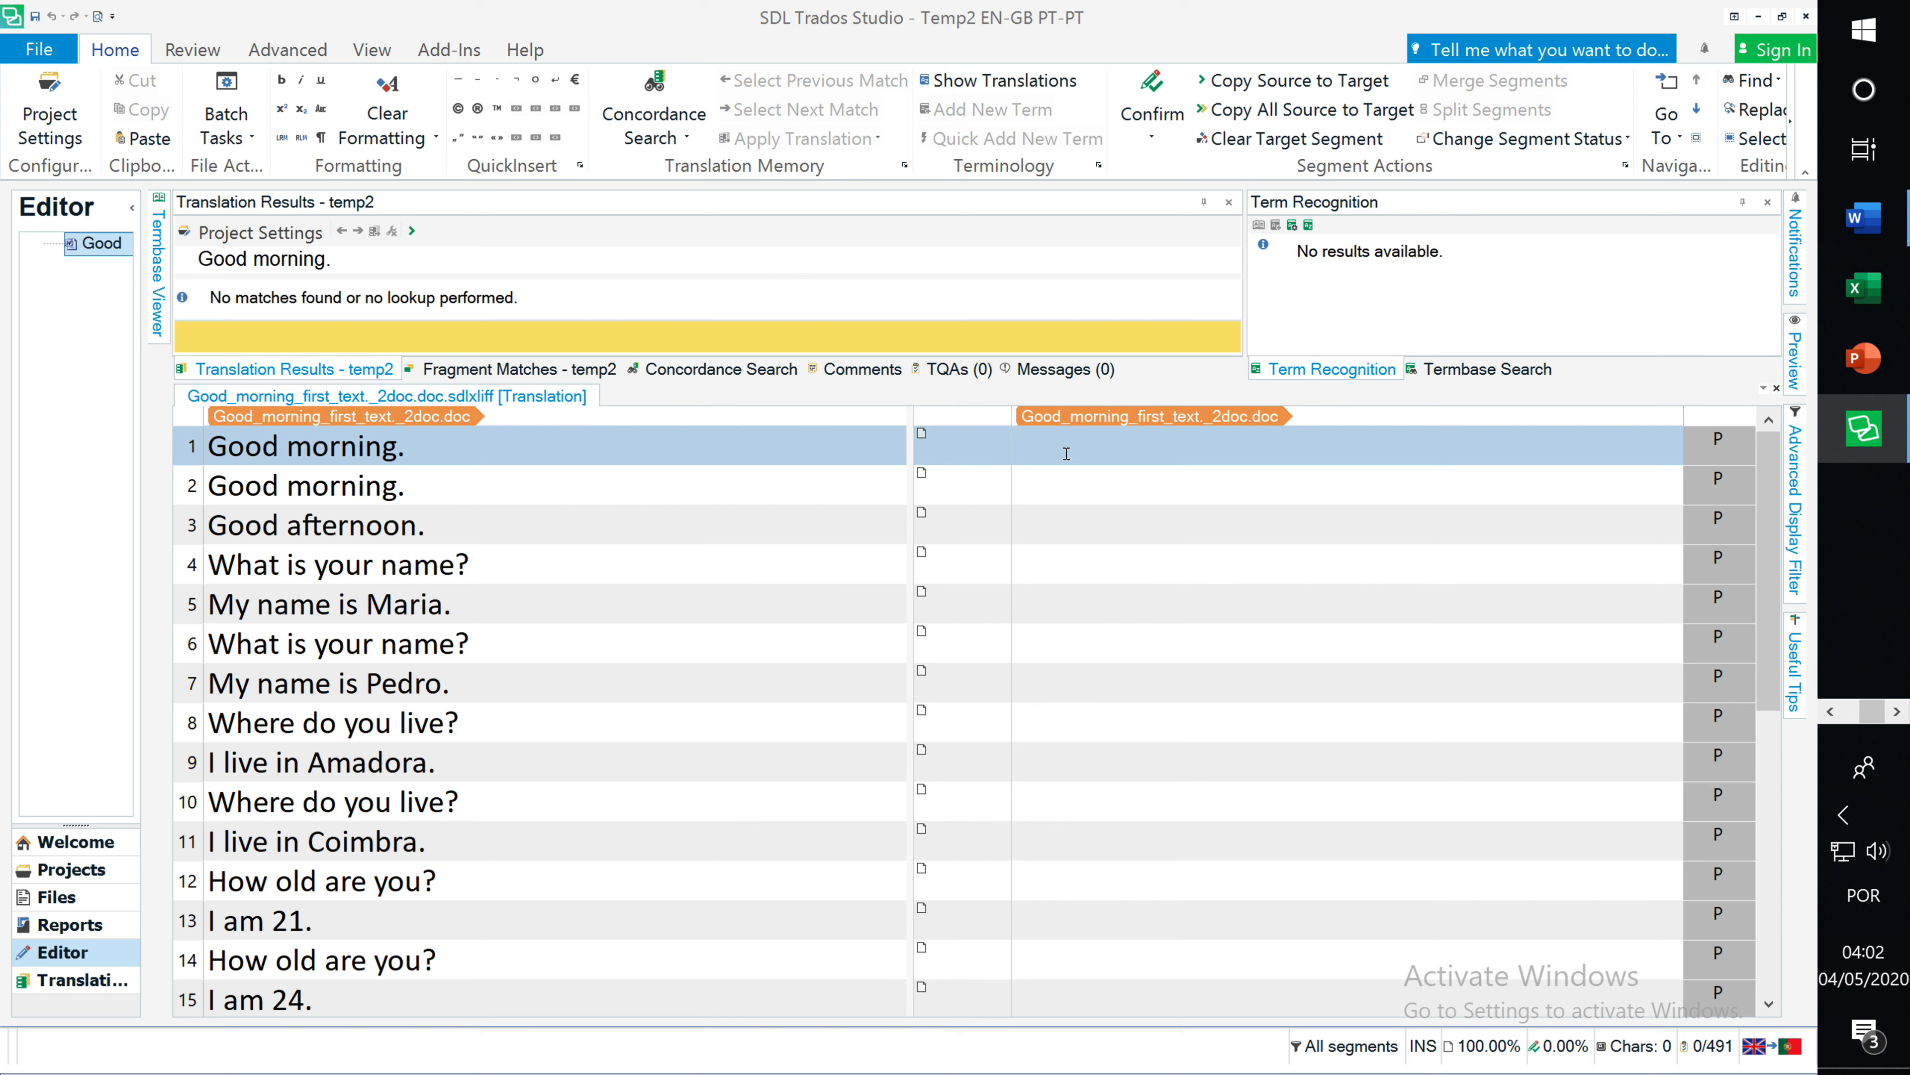
Translate the first two "Good morning." segments as "Bom dia.", confirming both, and save the document.
text(Bom dia.)
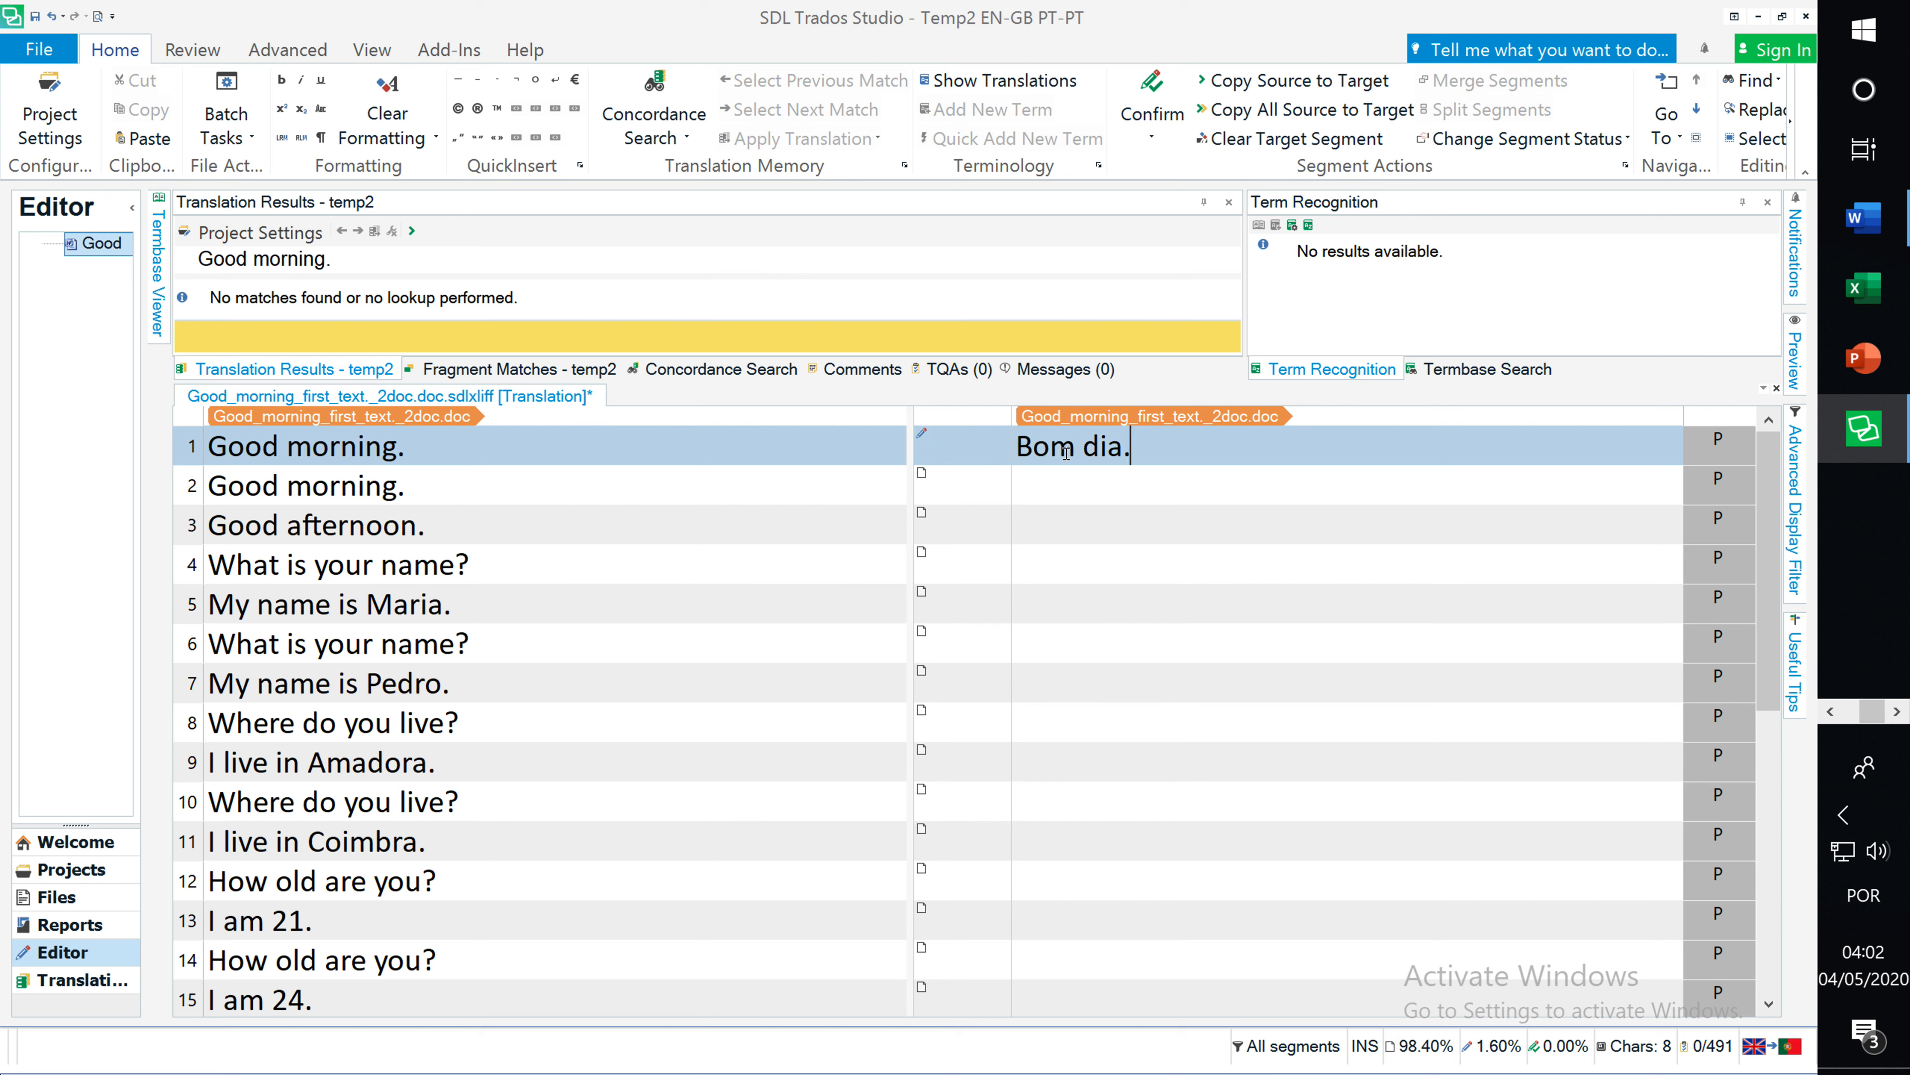
key(ctrl+Return)
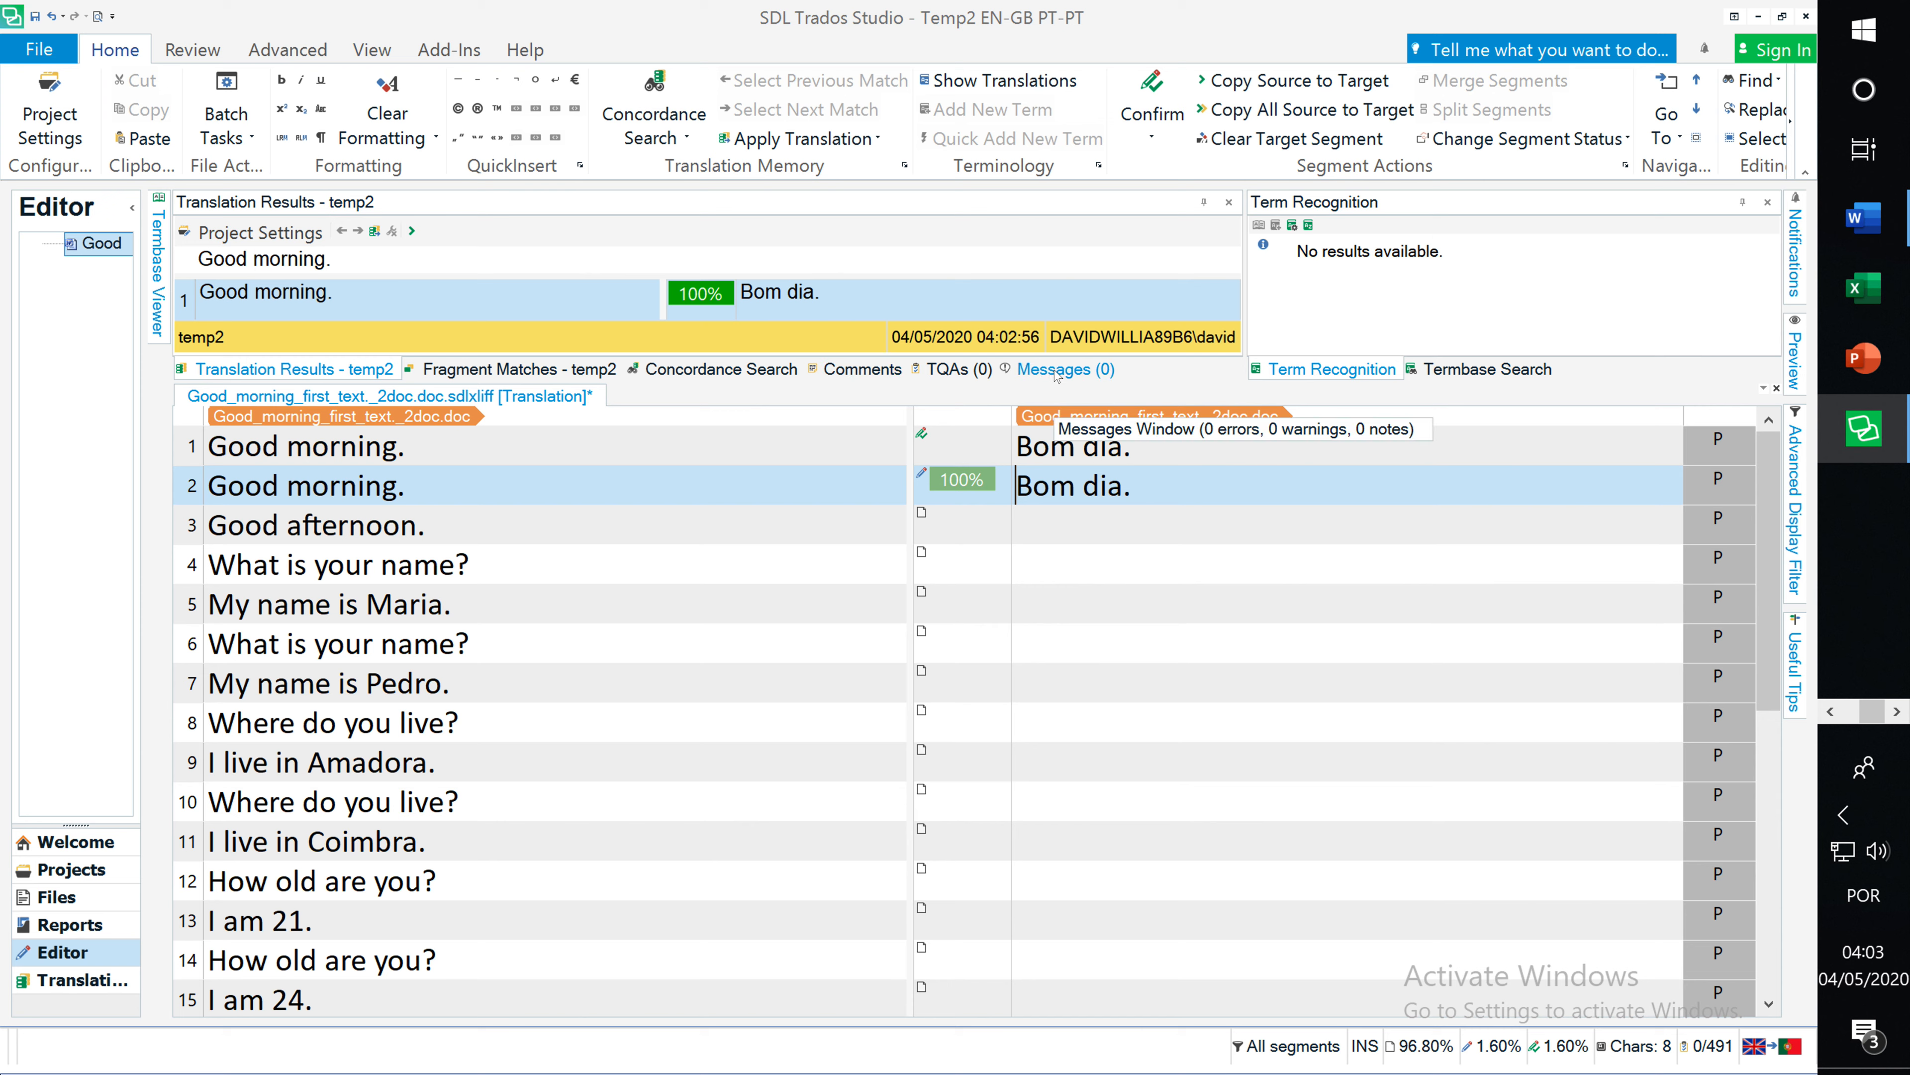
click(1172, 495)
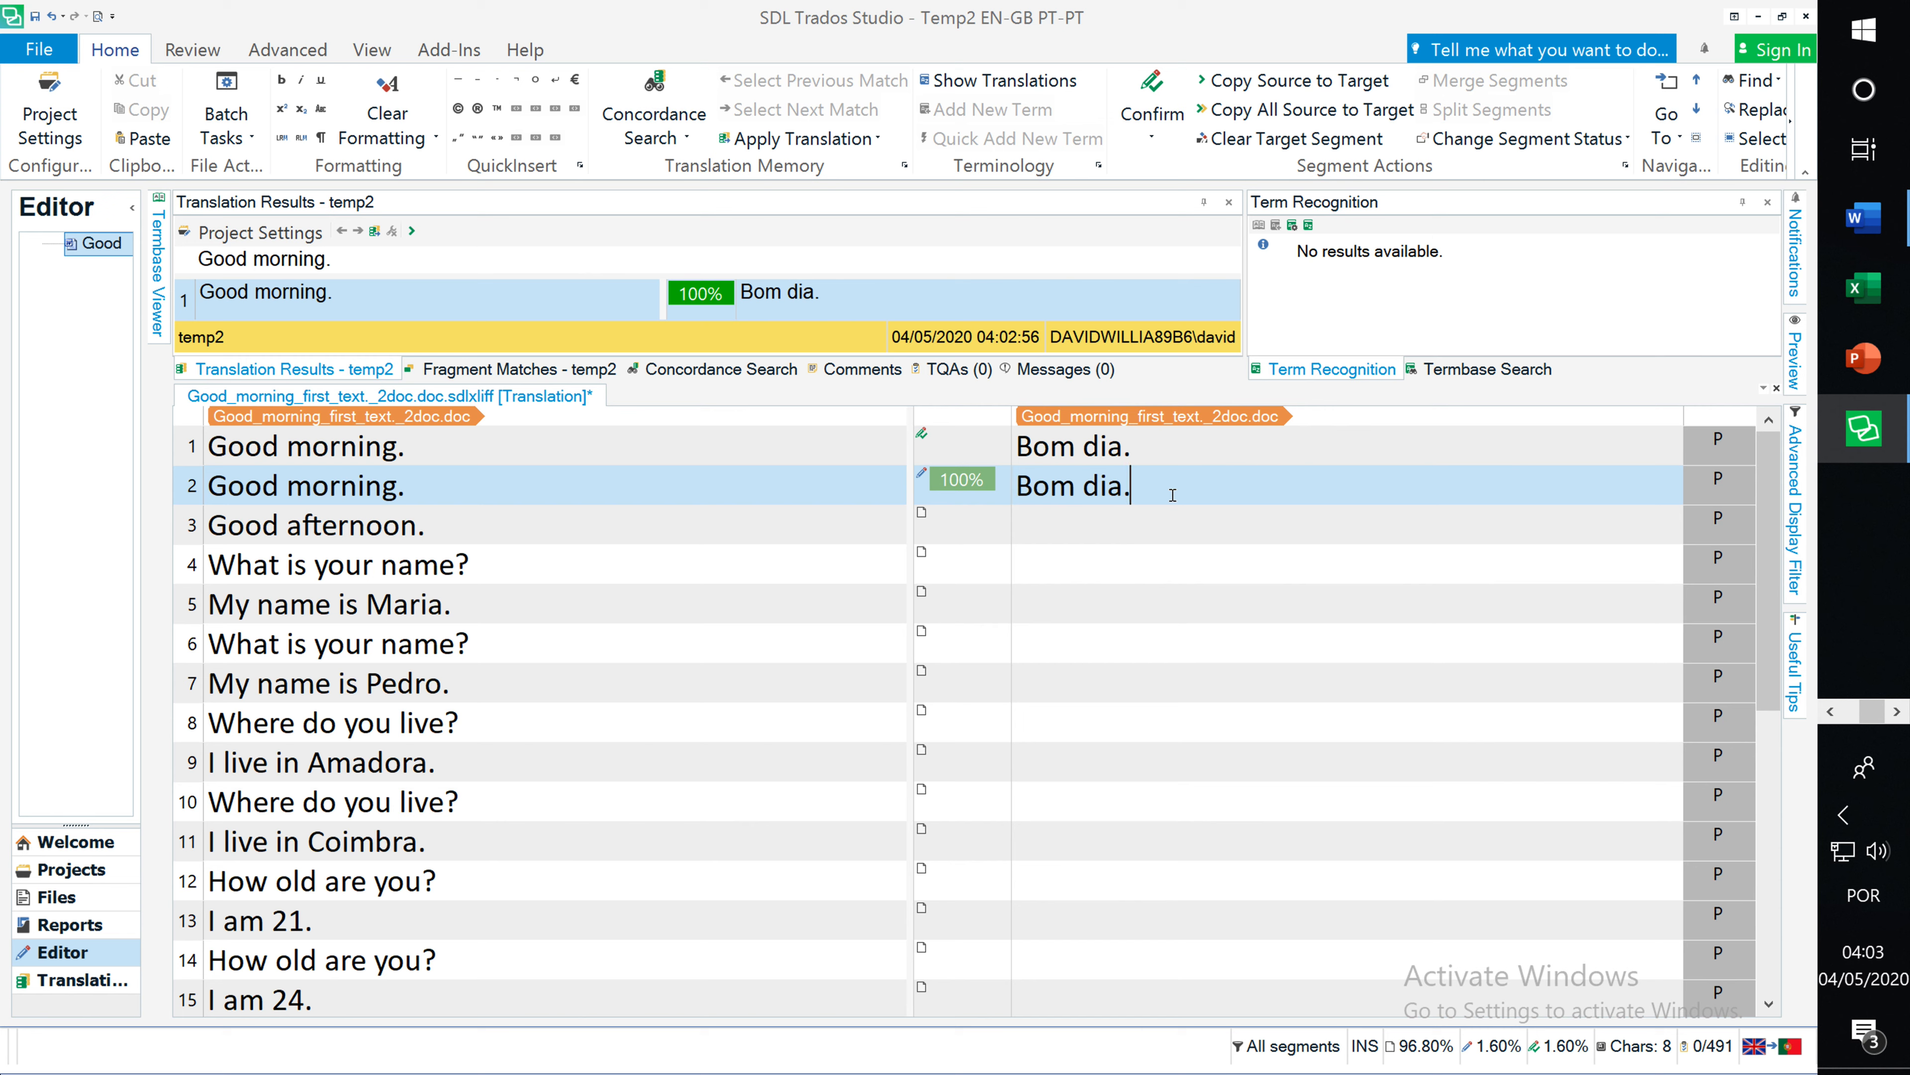
key(ctrl+Return)
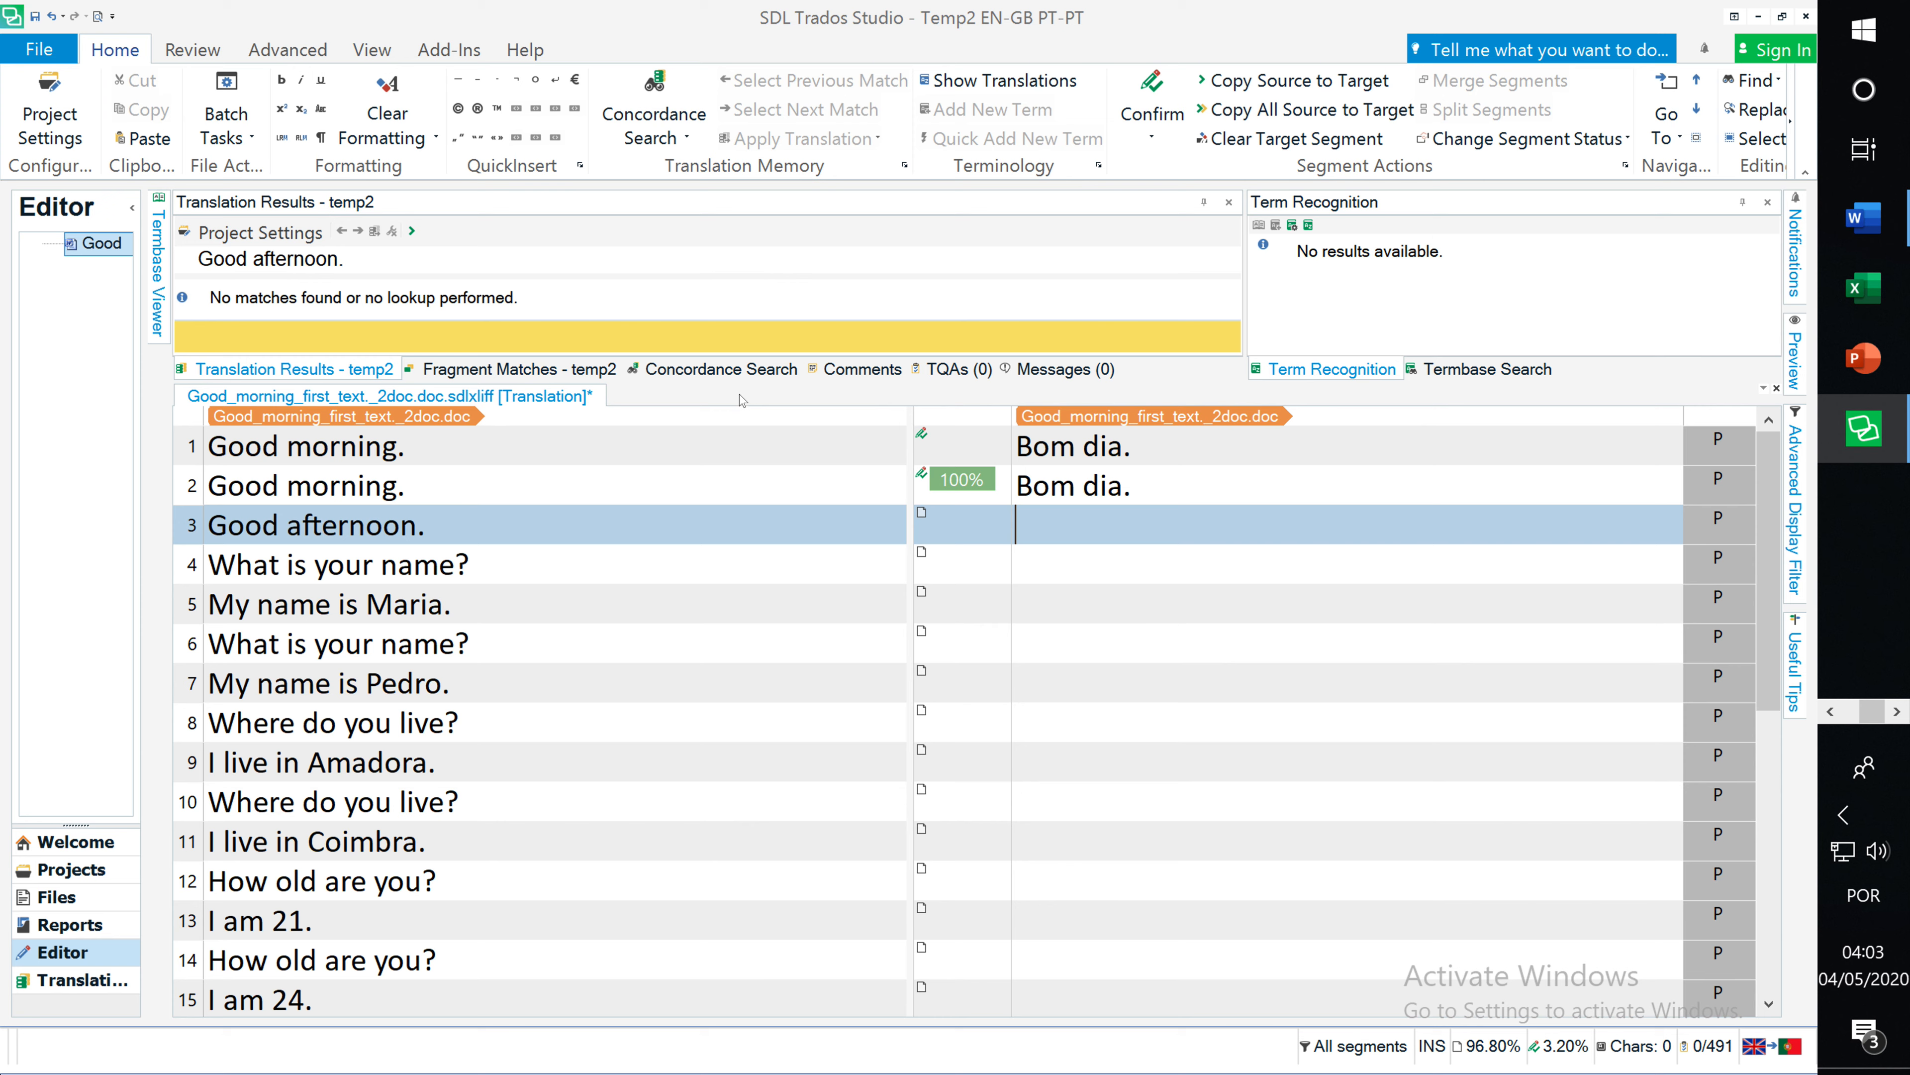
click(39, 48)
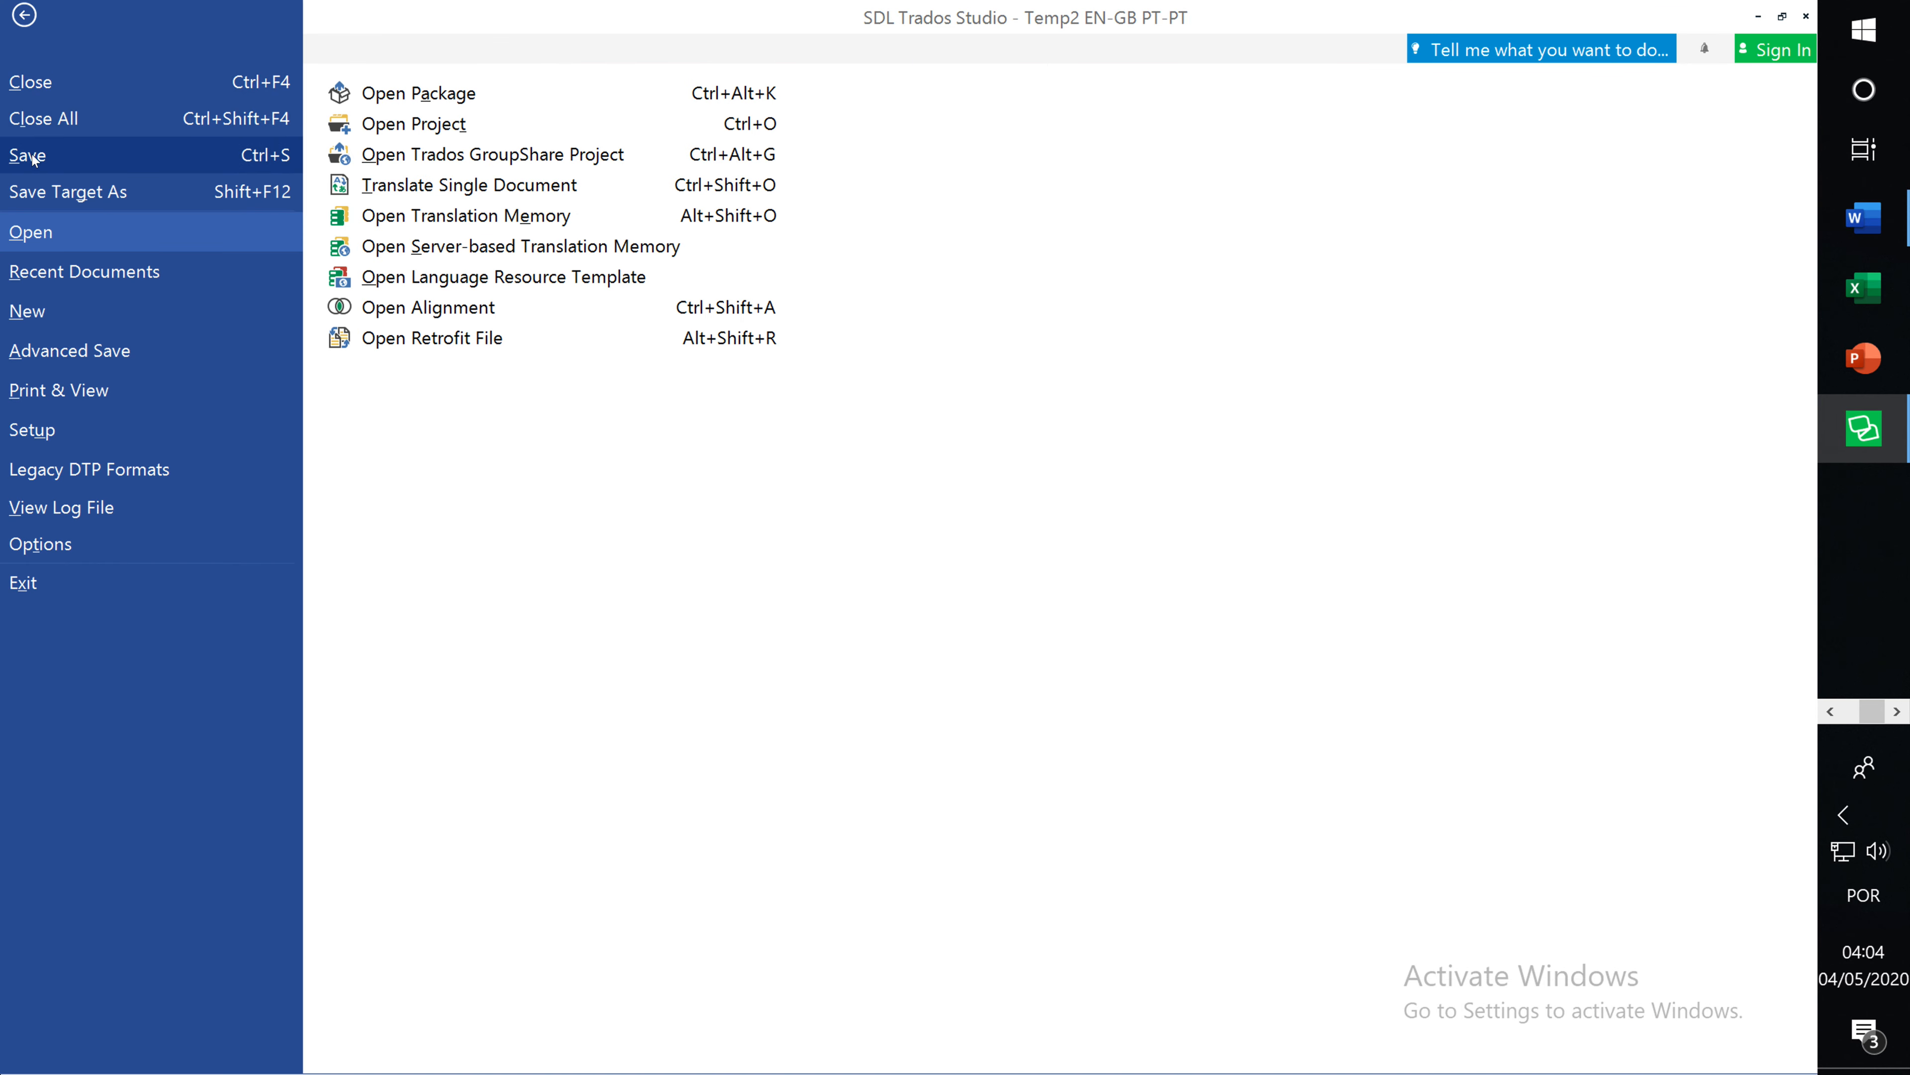
click(241, 160)
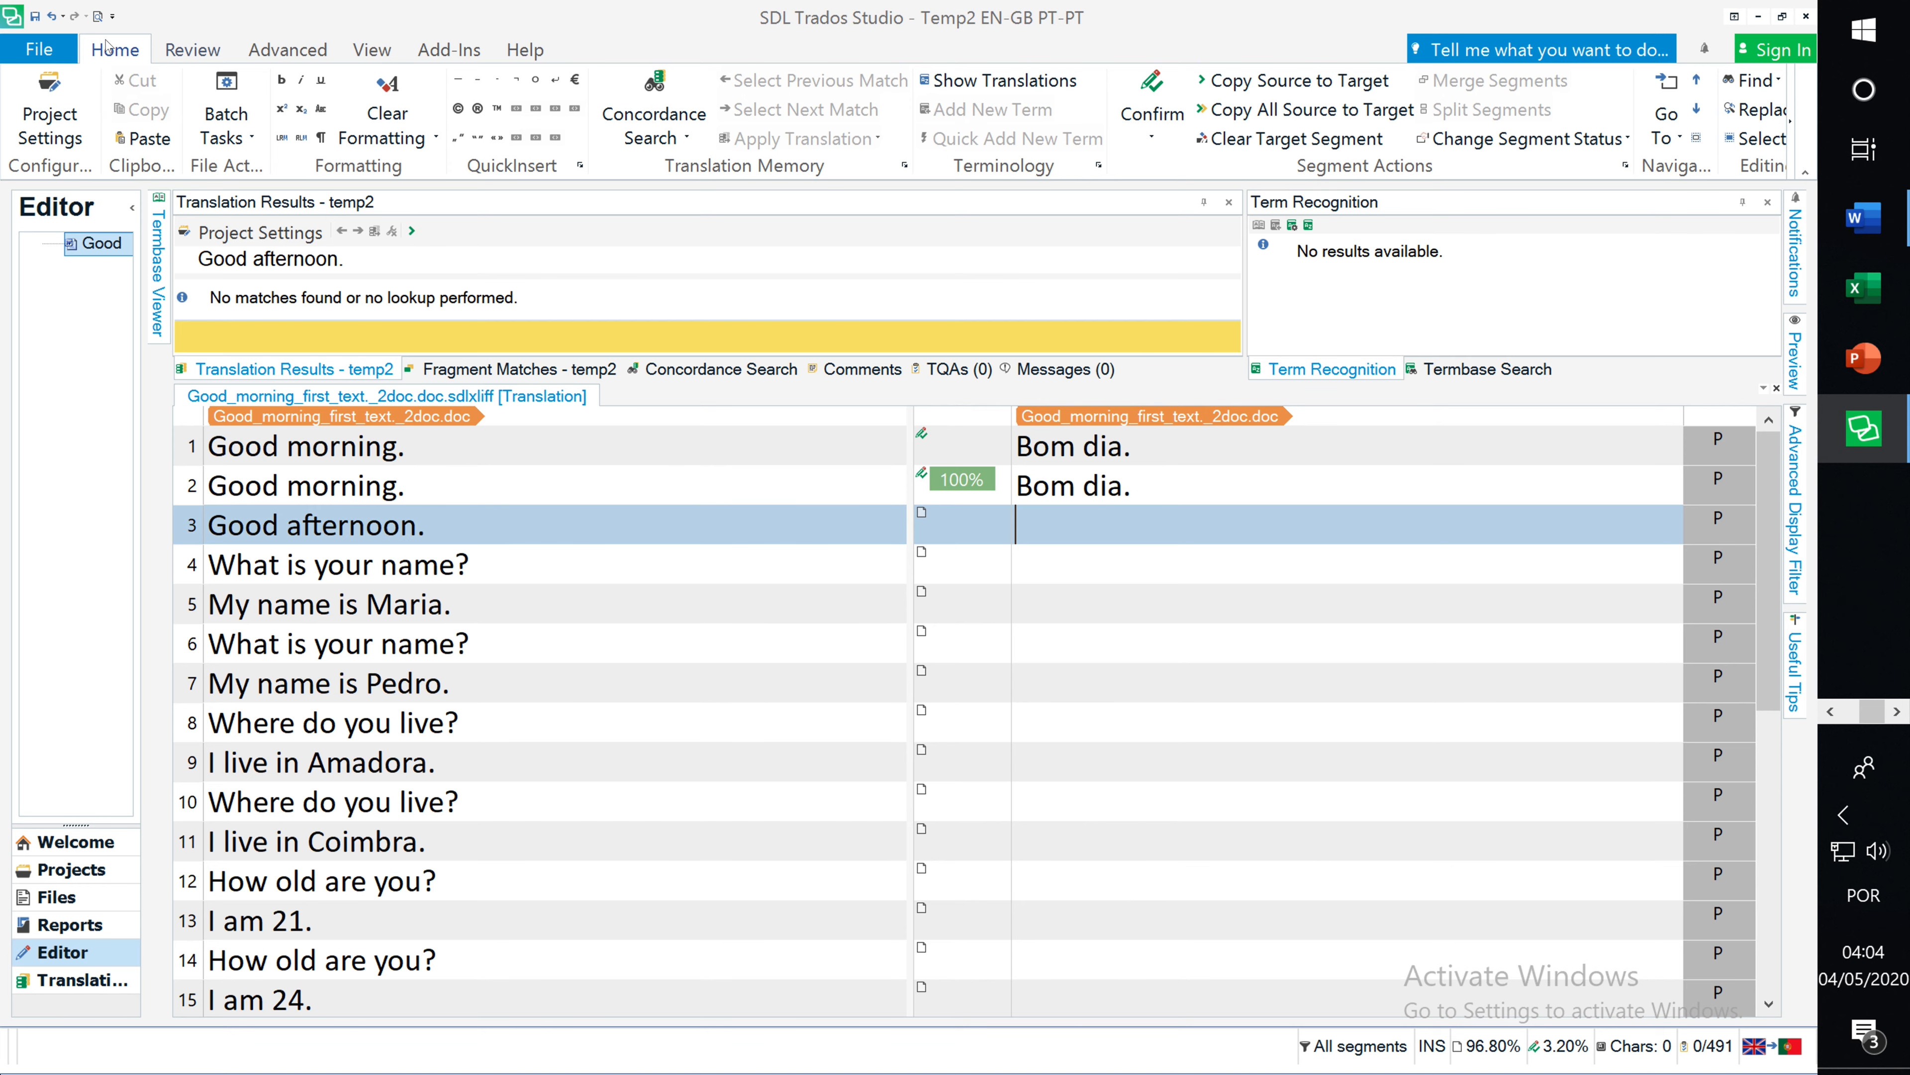
Start saving a copy of the bilingual translation file with Save Copy As.
click(44, 51)
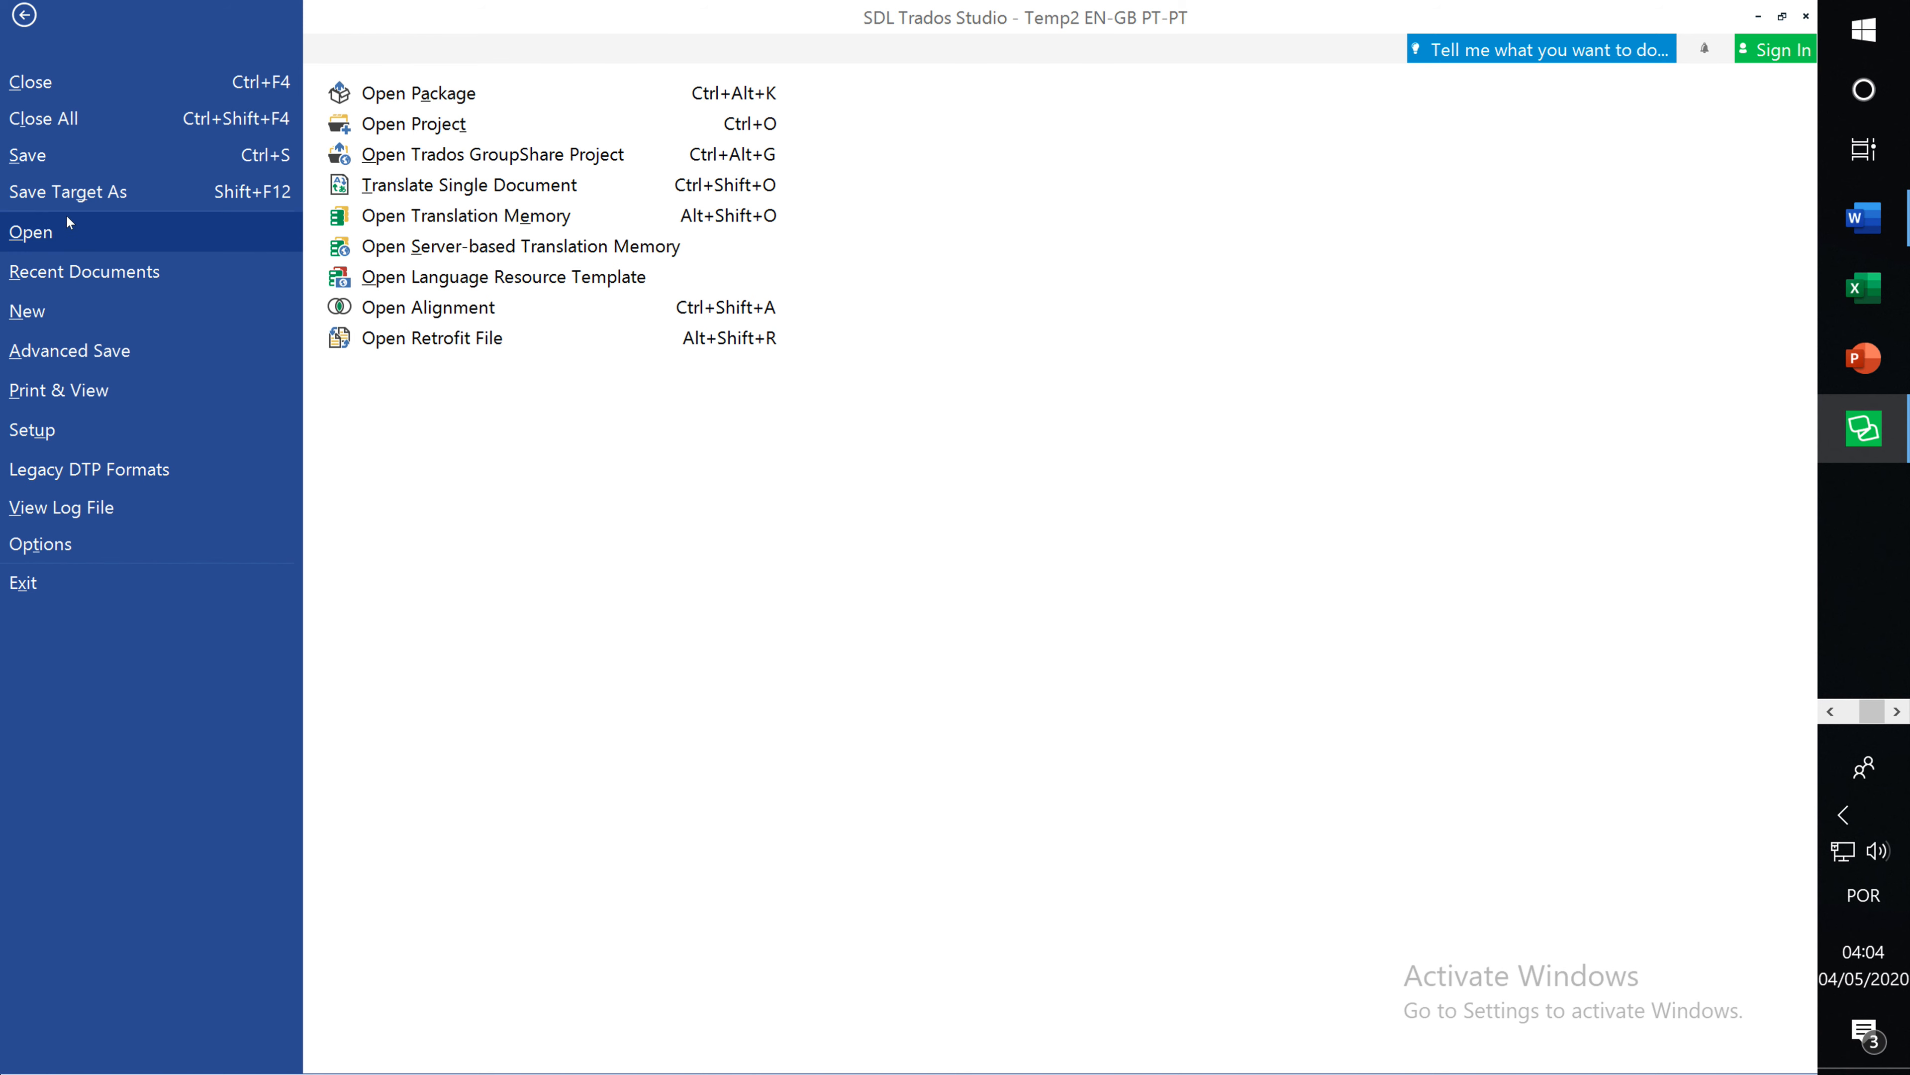
click(90, 352)
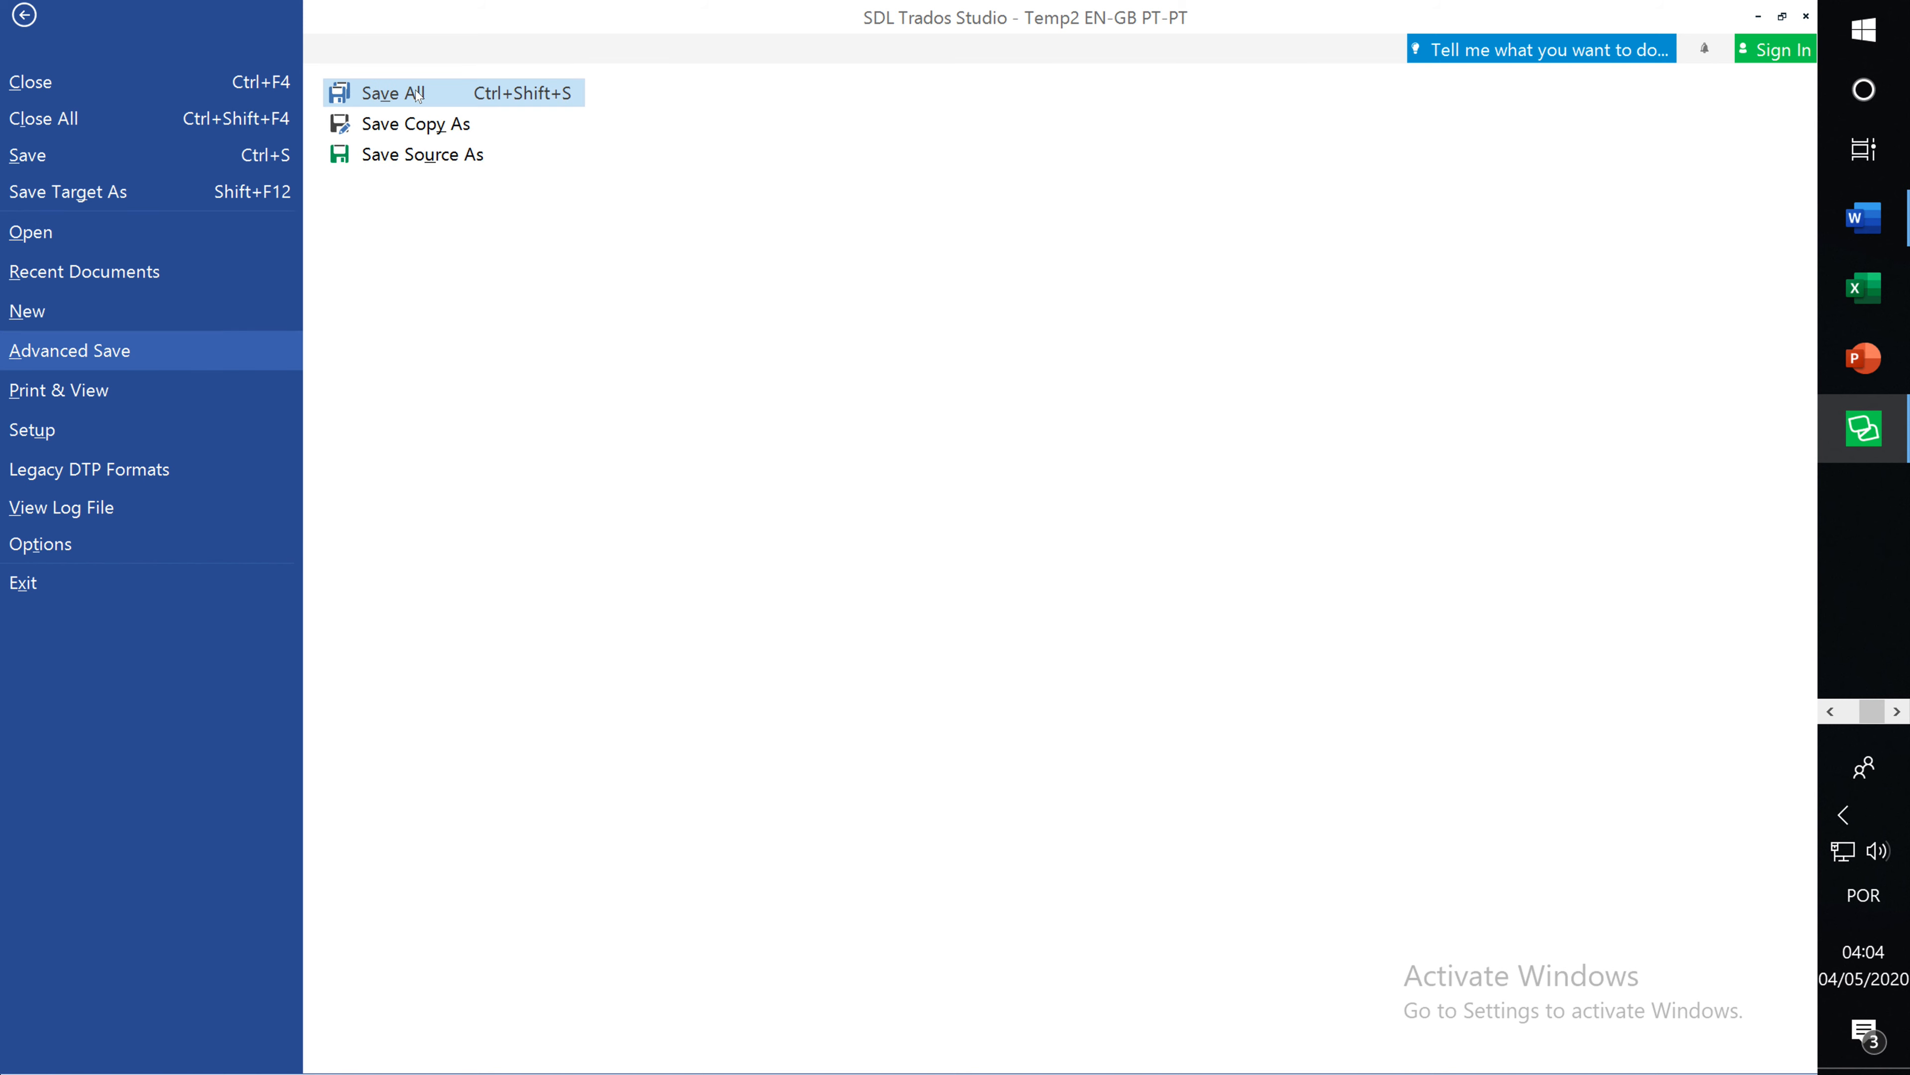
click(416, 125)
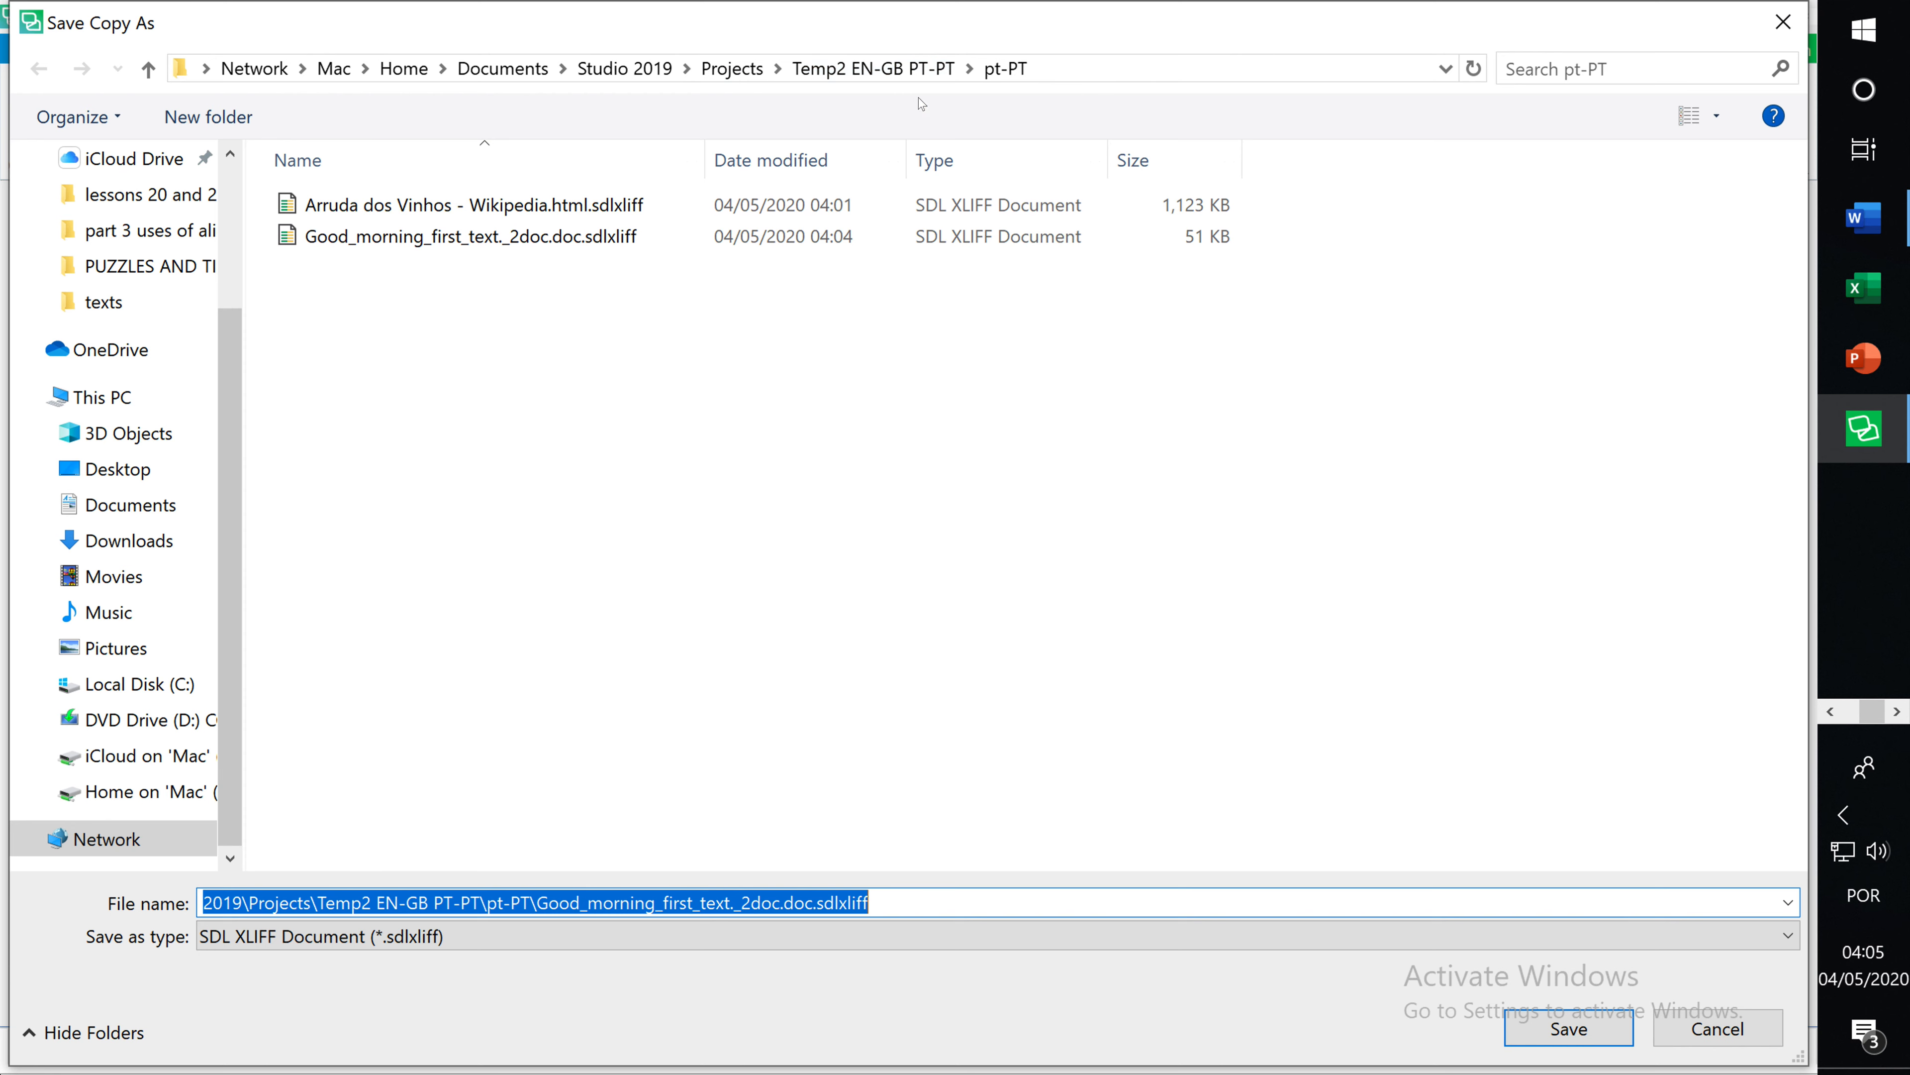
Compare the files stored in the en-GB and pt-PT folders of the Temp2 EN-GB PT-PT project.
click(933, 69)
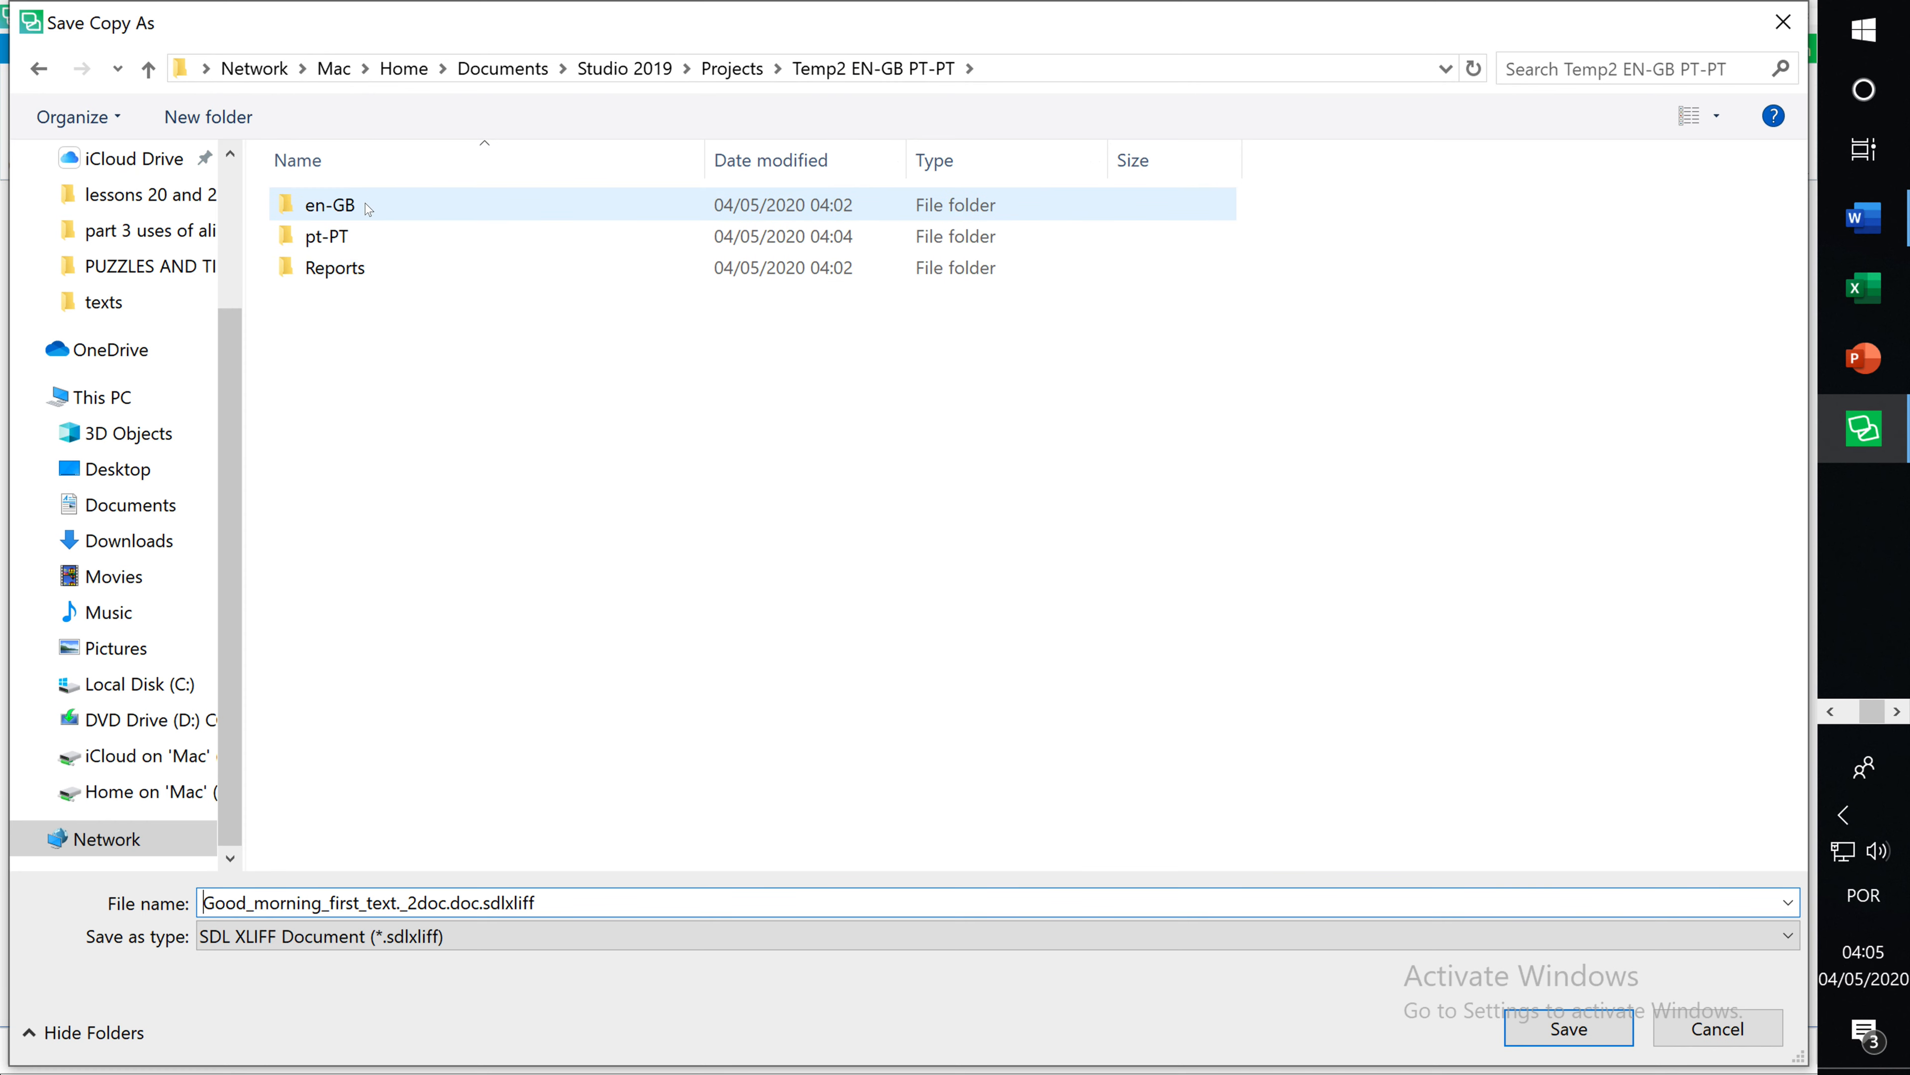
click(382, 208)
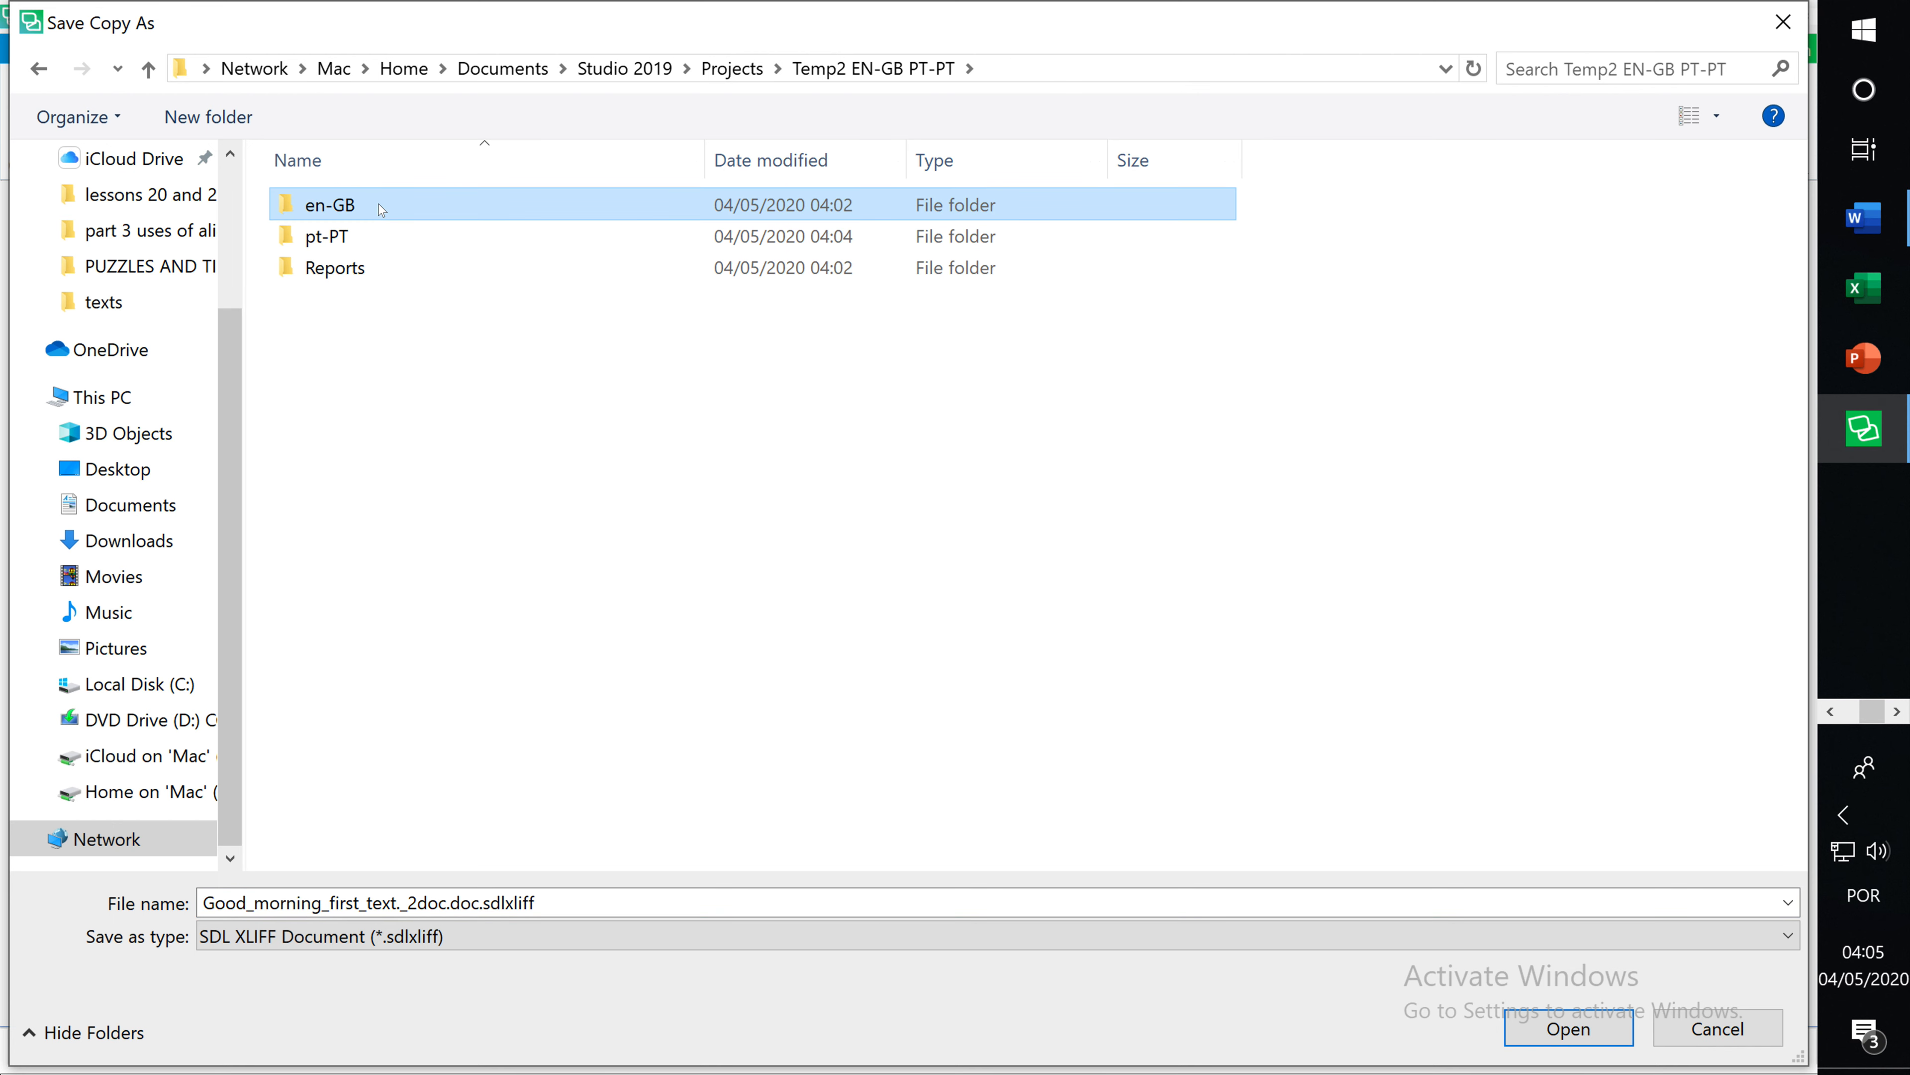
double_click(382, 209)
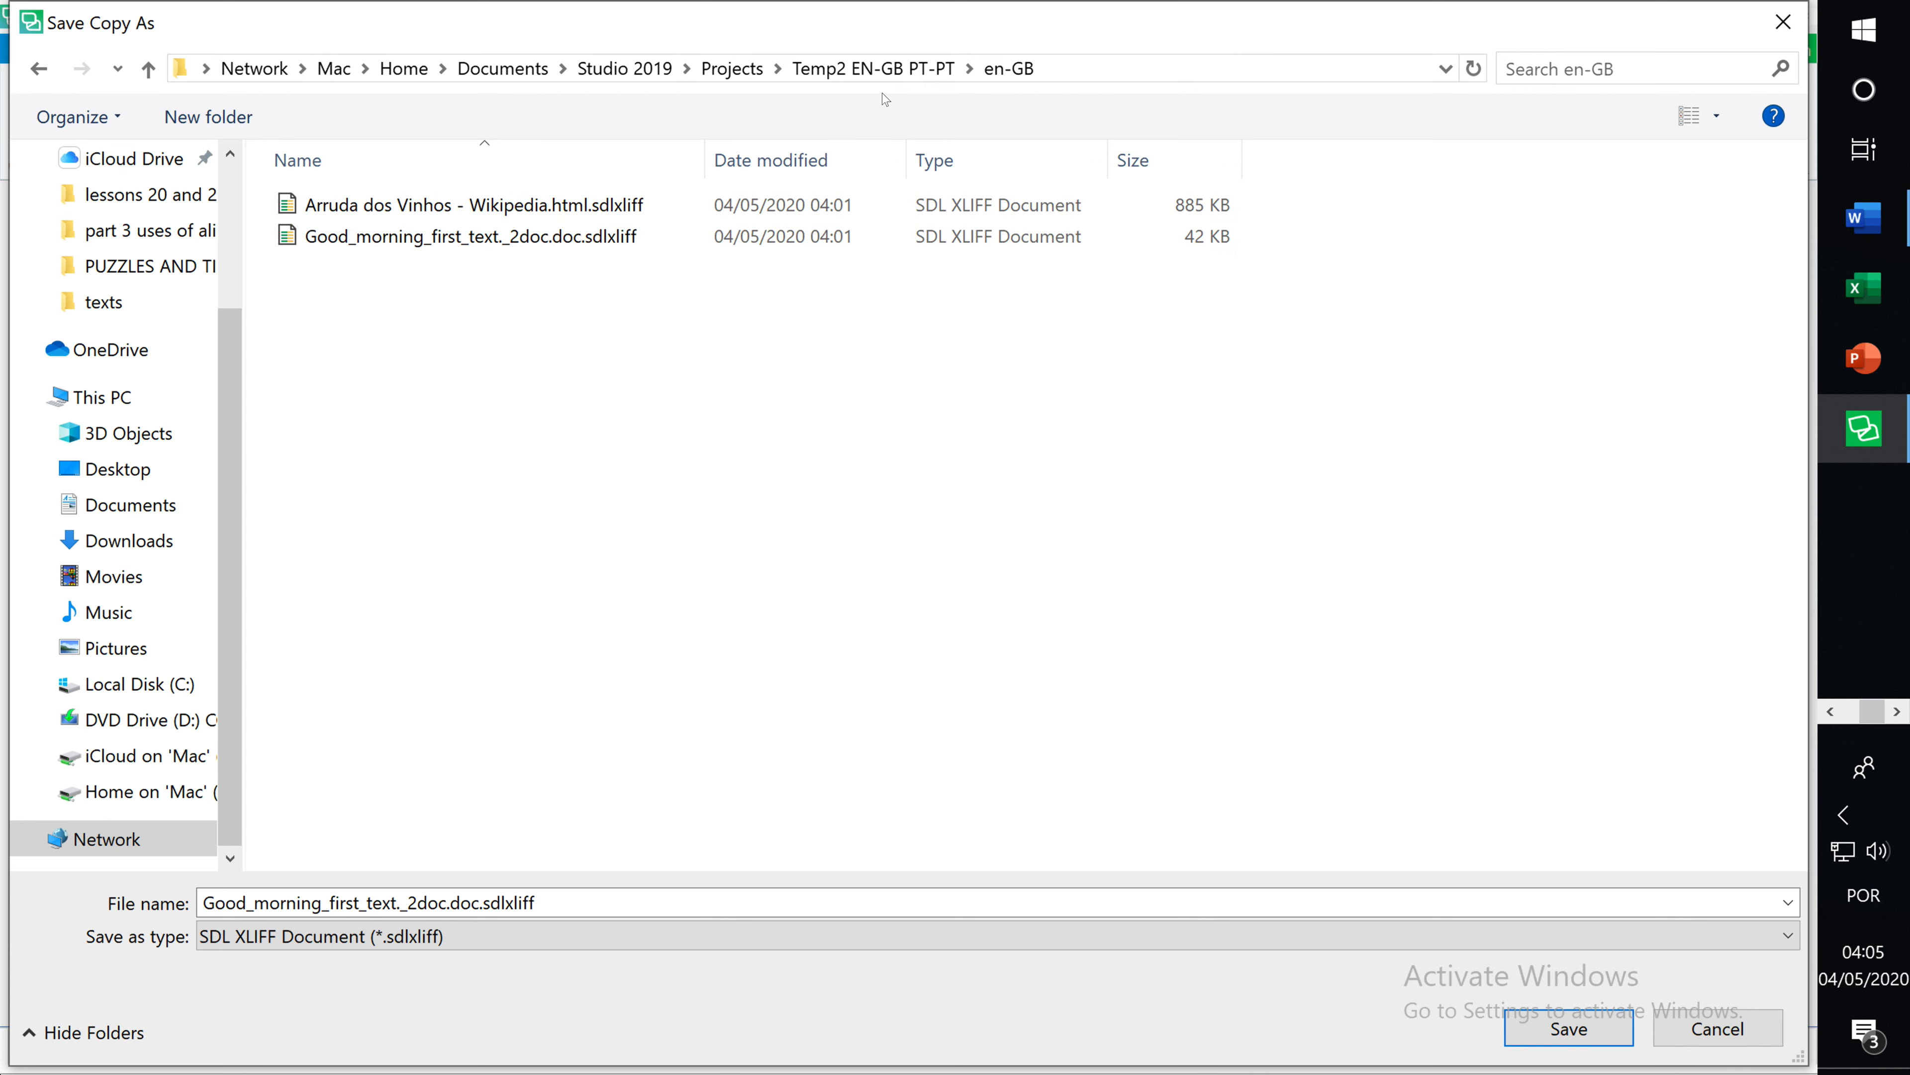
click(883, 75)
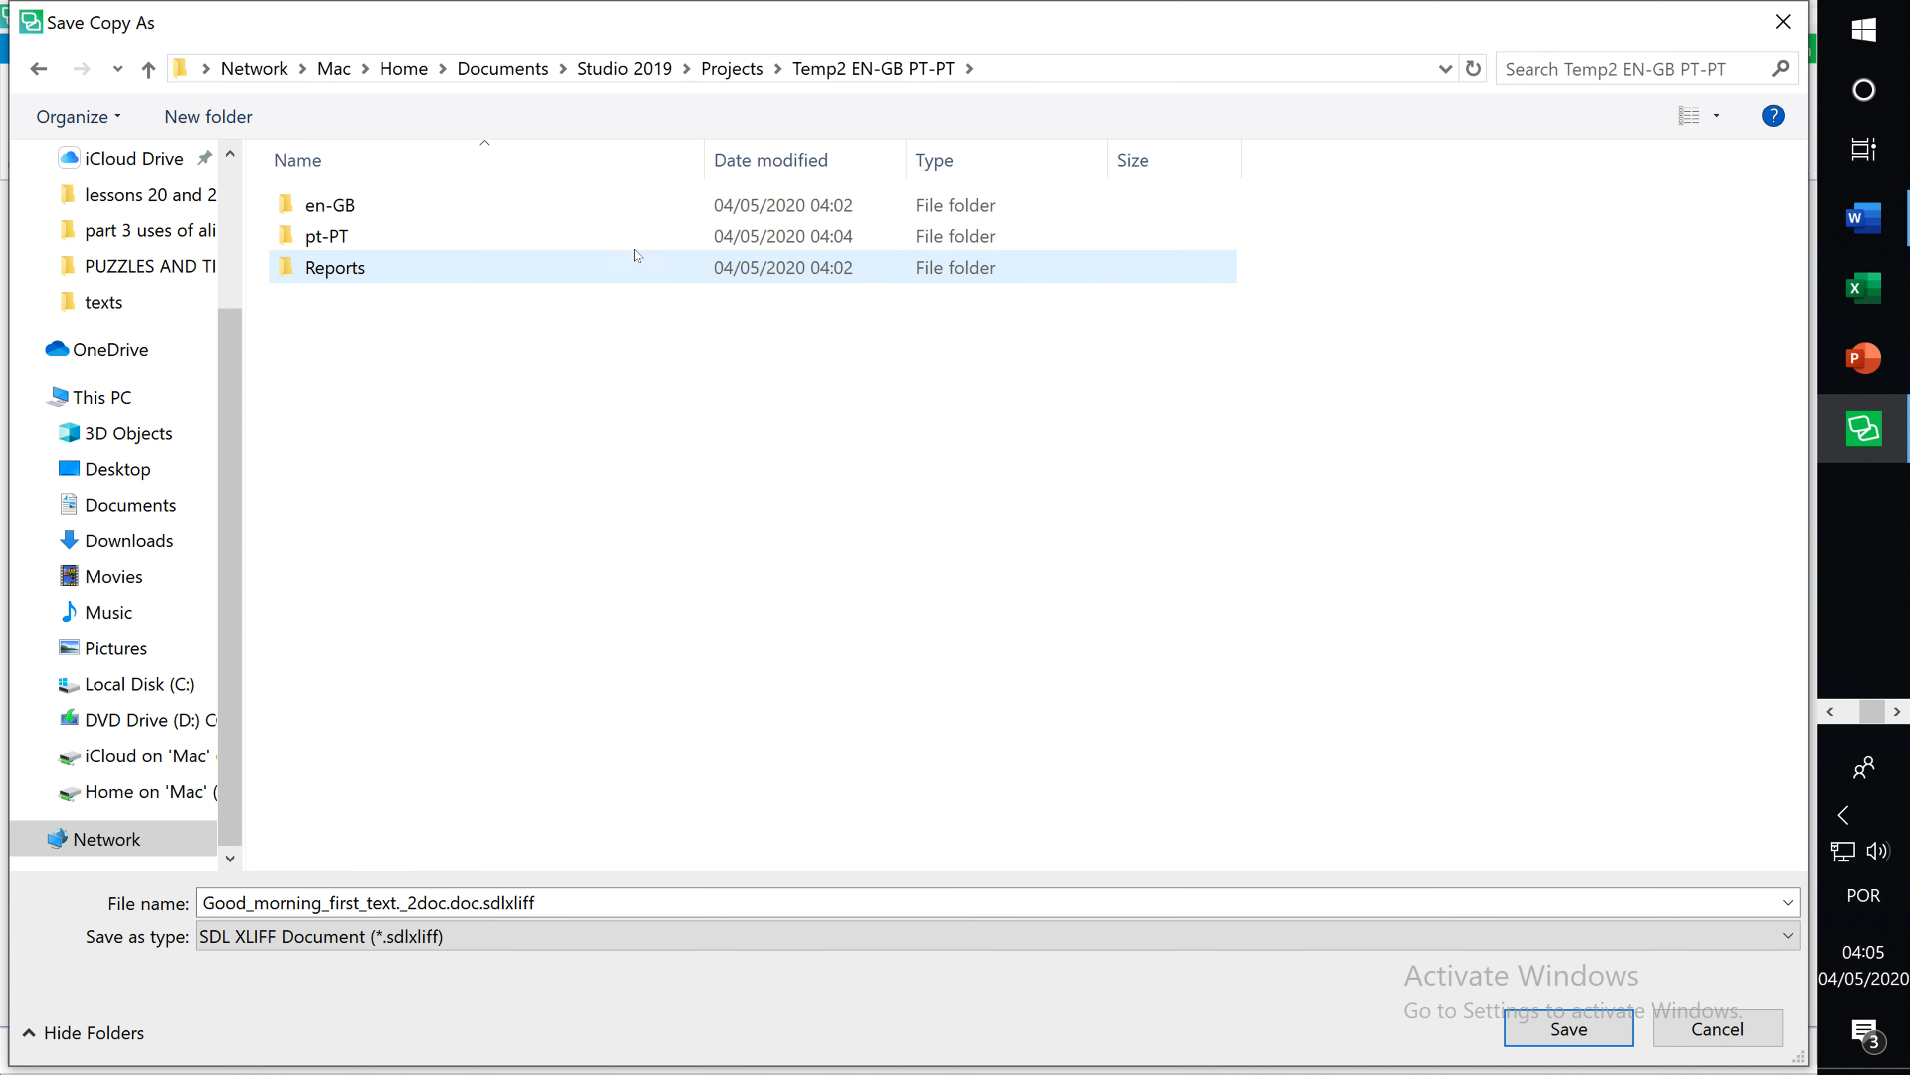
click(409, 231)
double_click(408, 236)
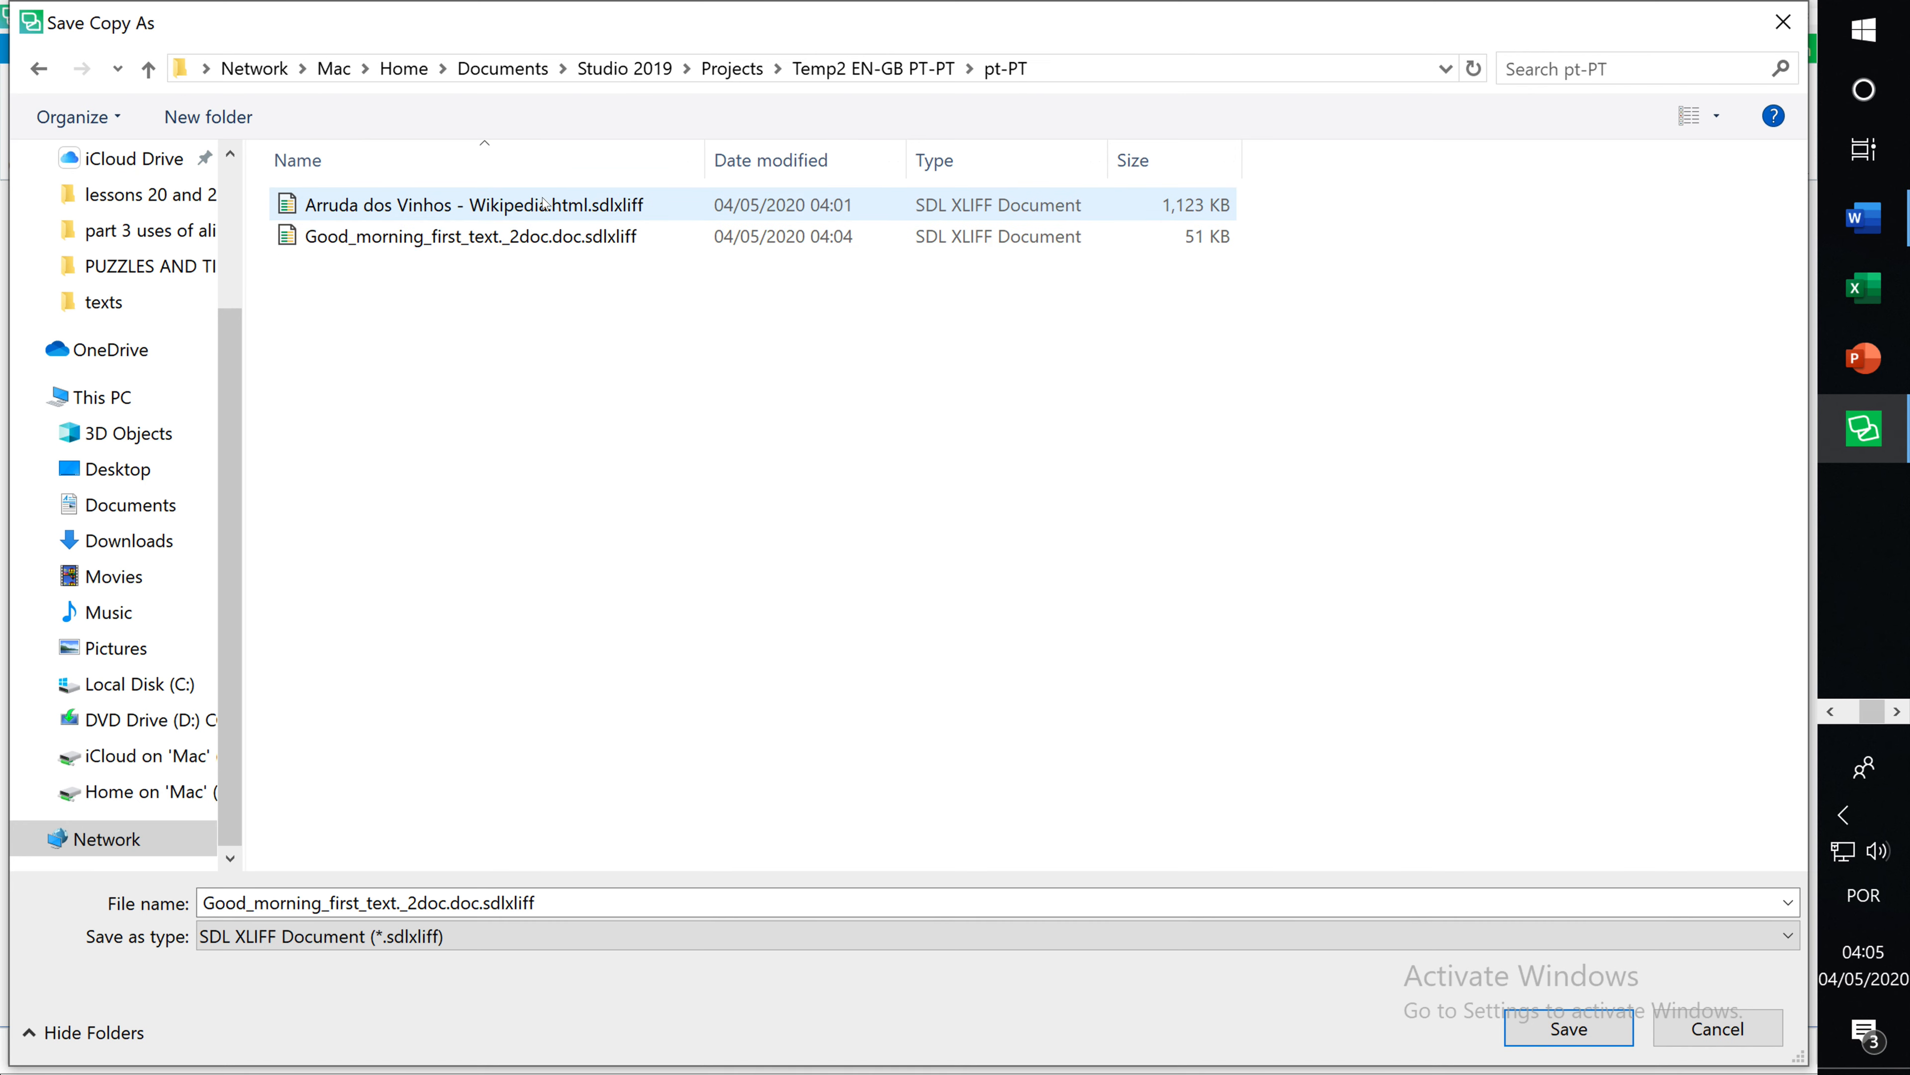
click(865, 69)
double_click(413, 204)
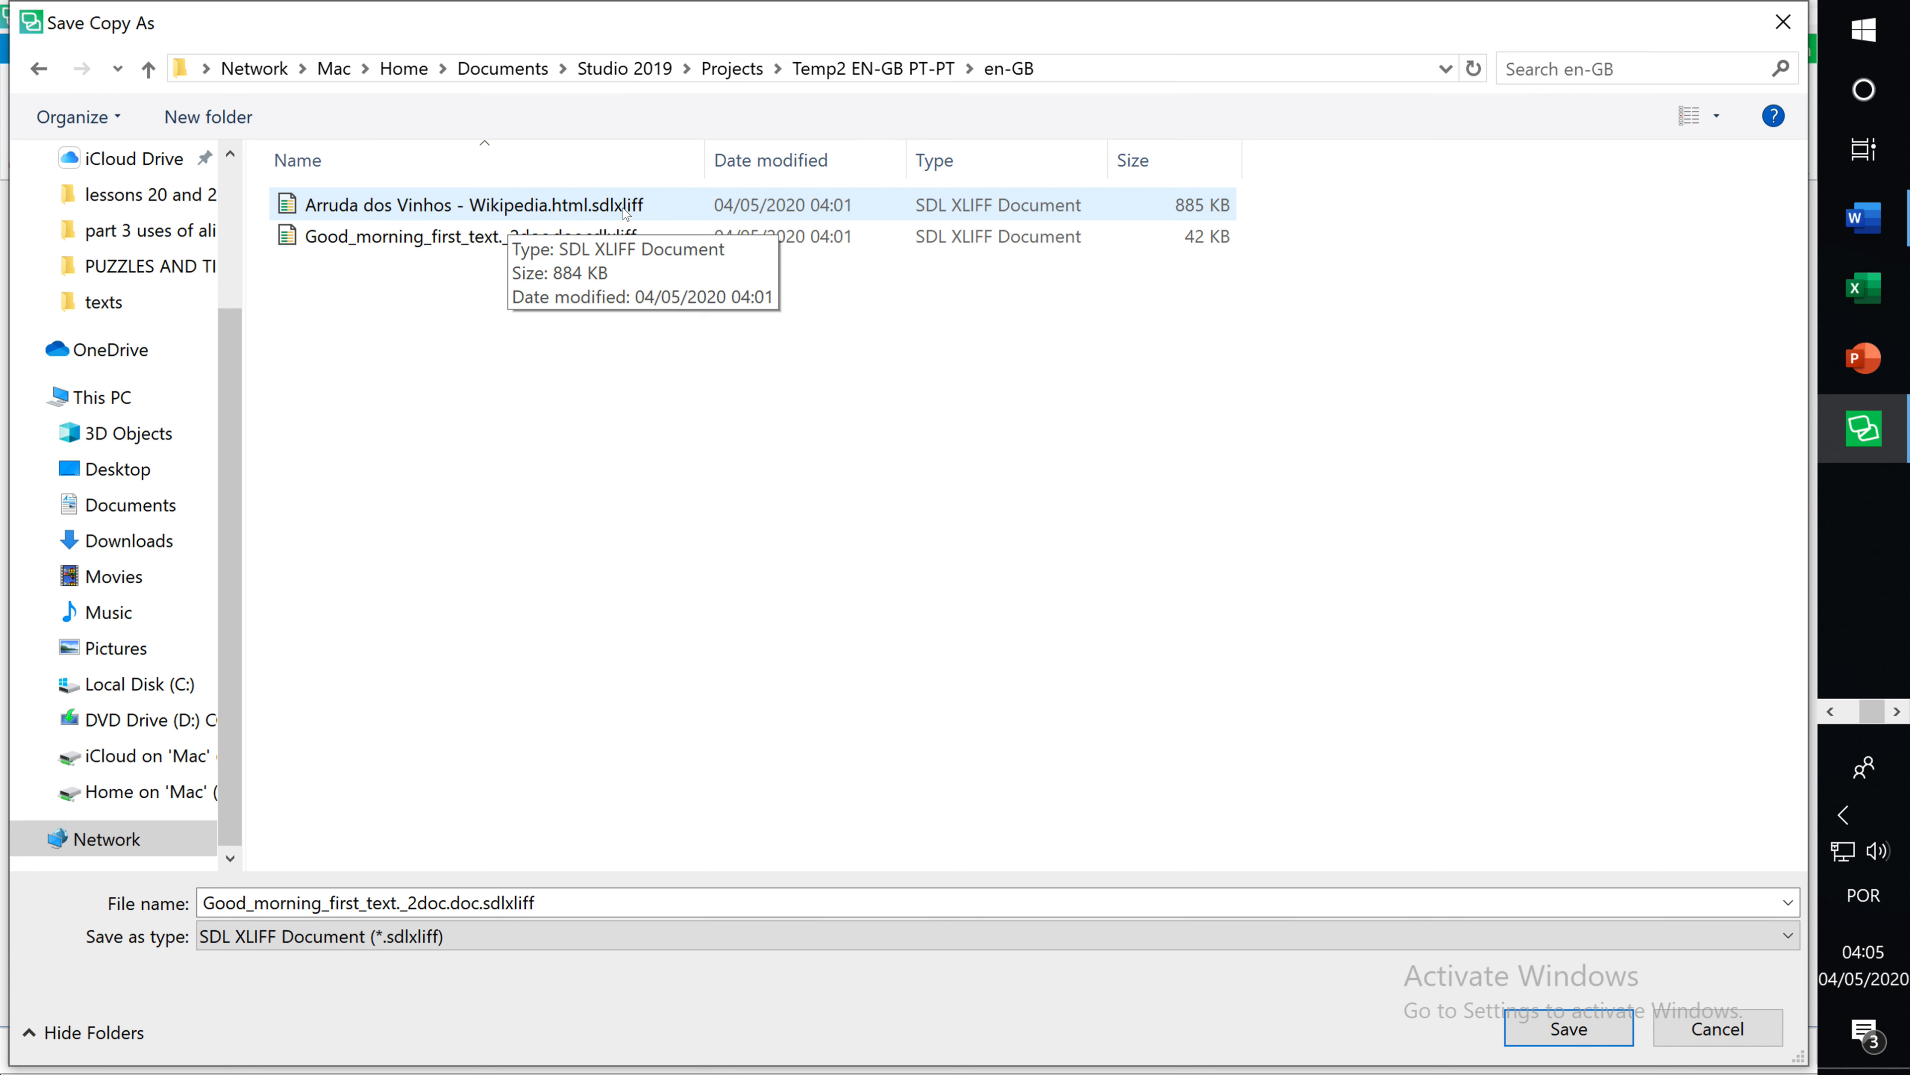
click(924, 75)
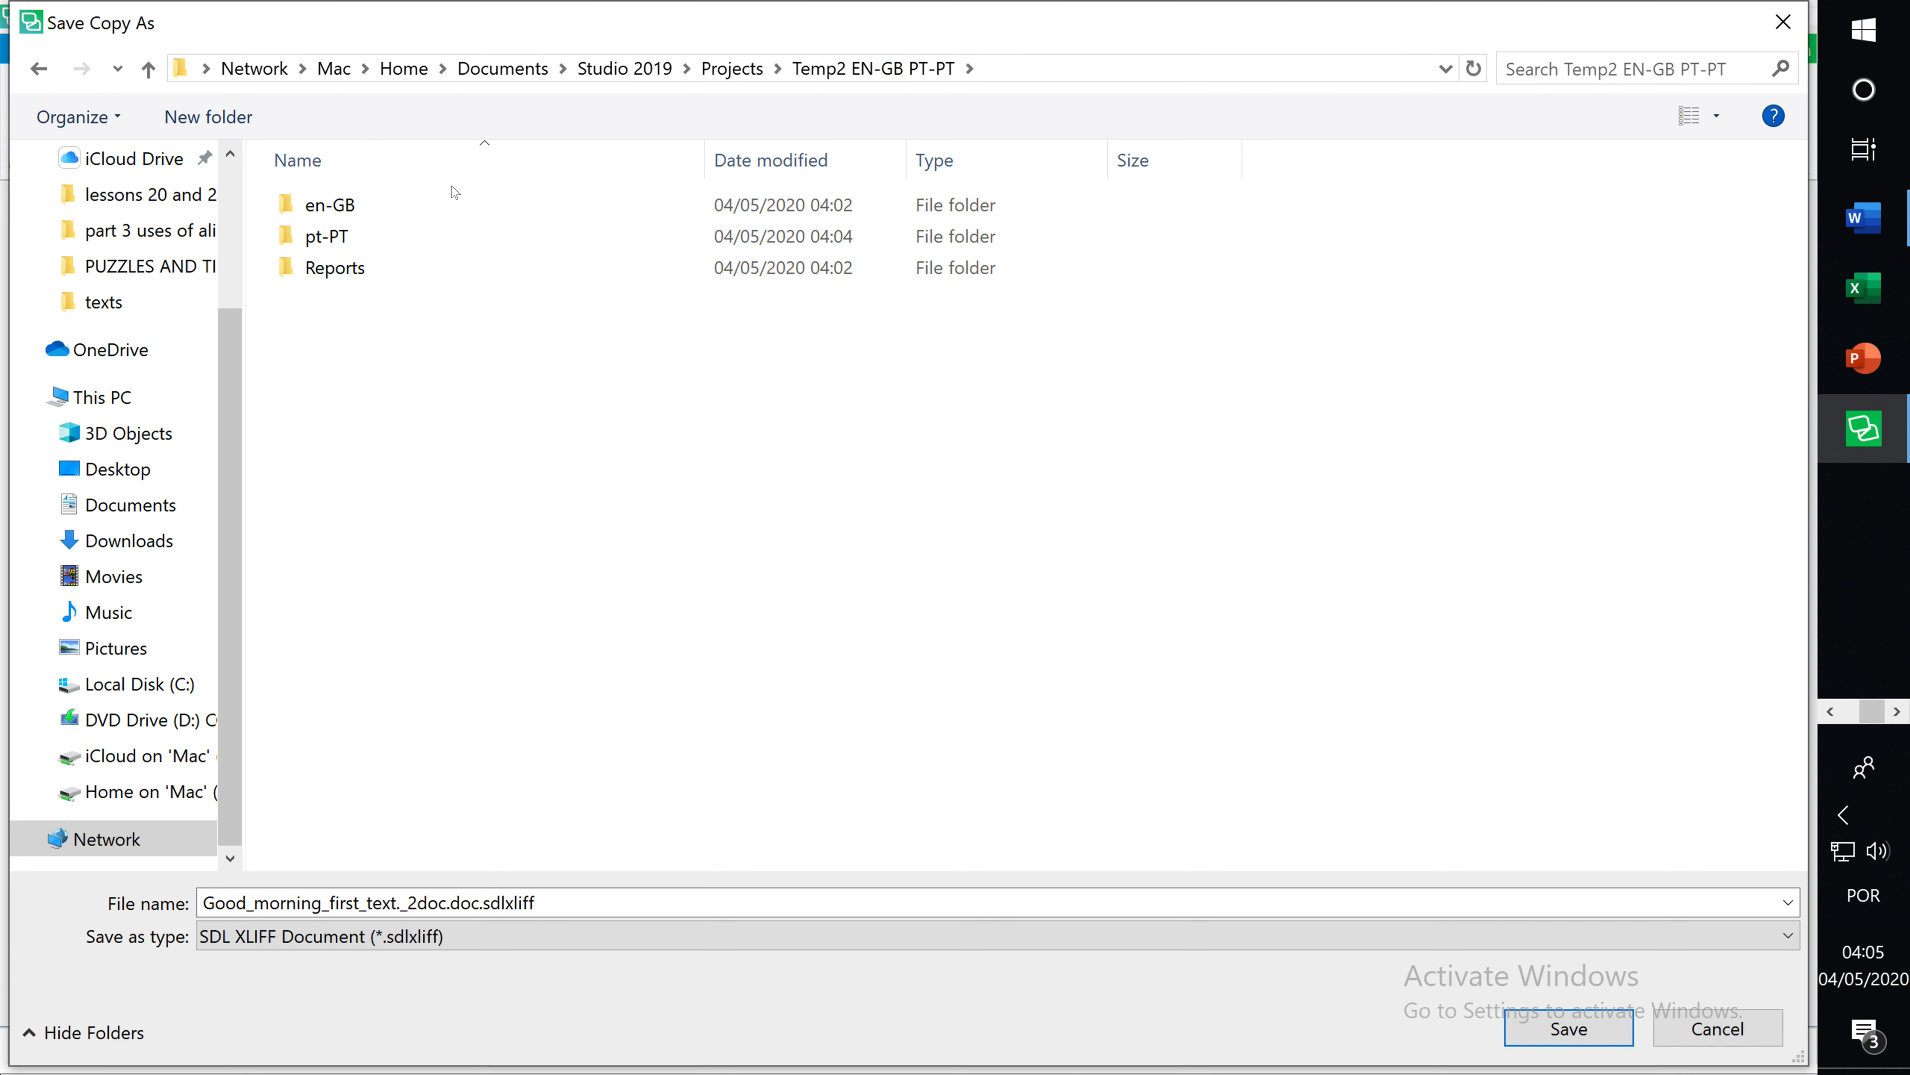
click(385, 237)
double_click(385, 237)
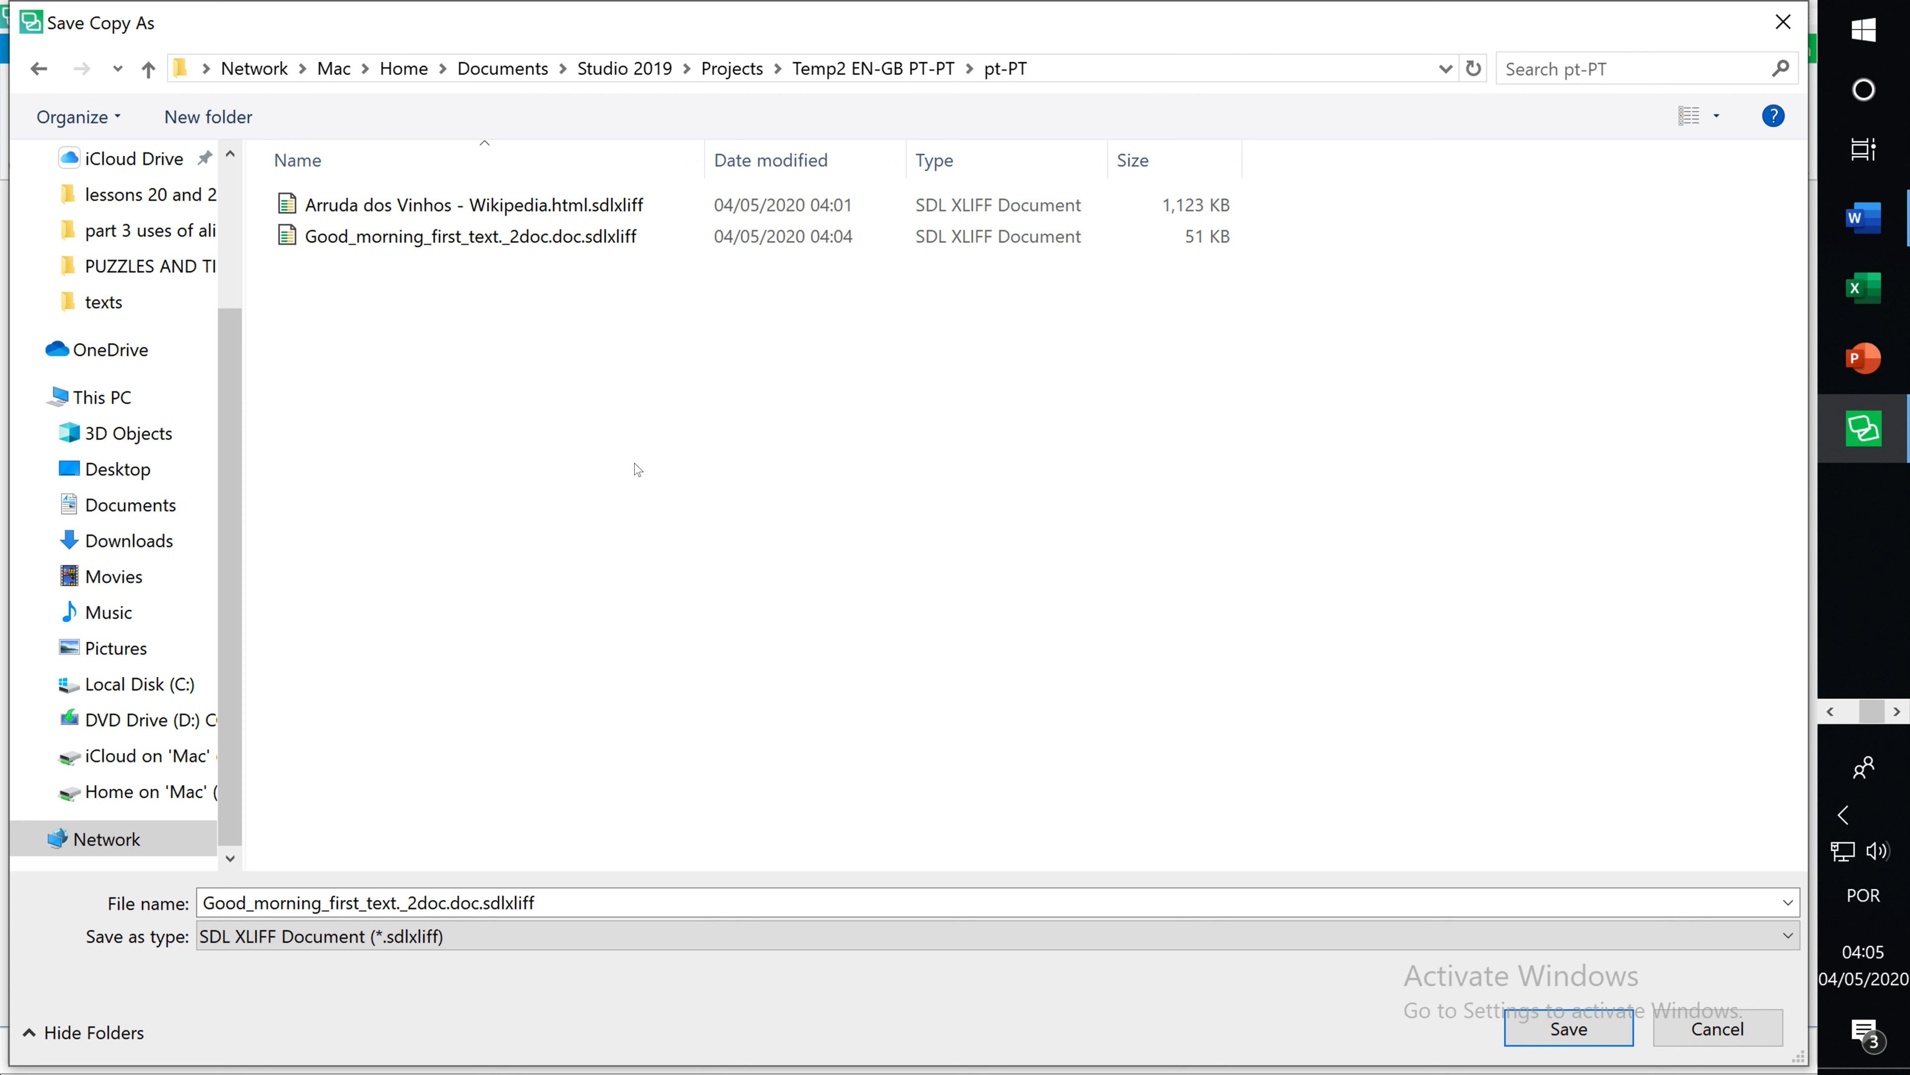
click(482, 213)
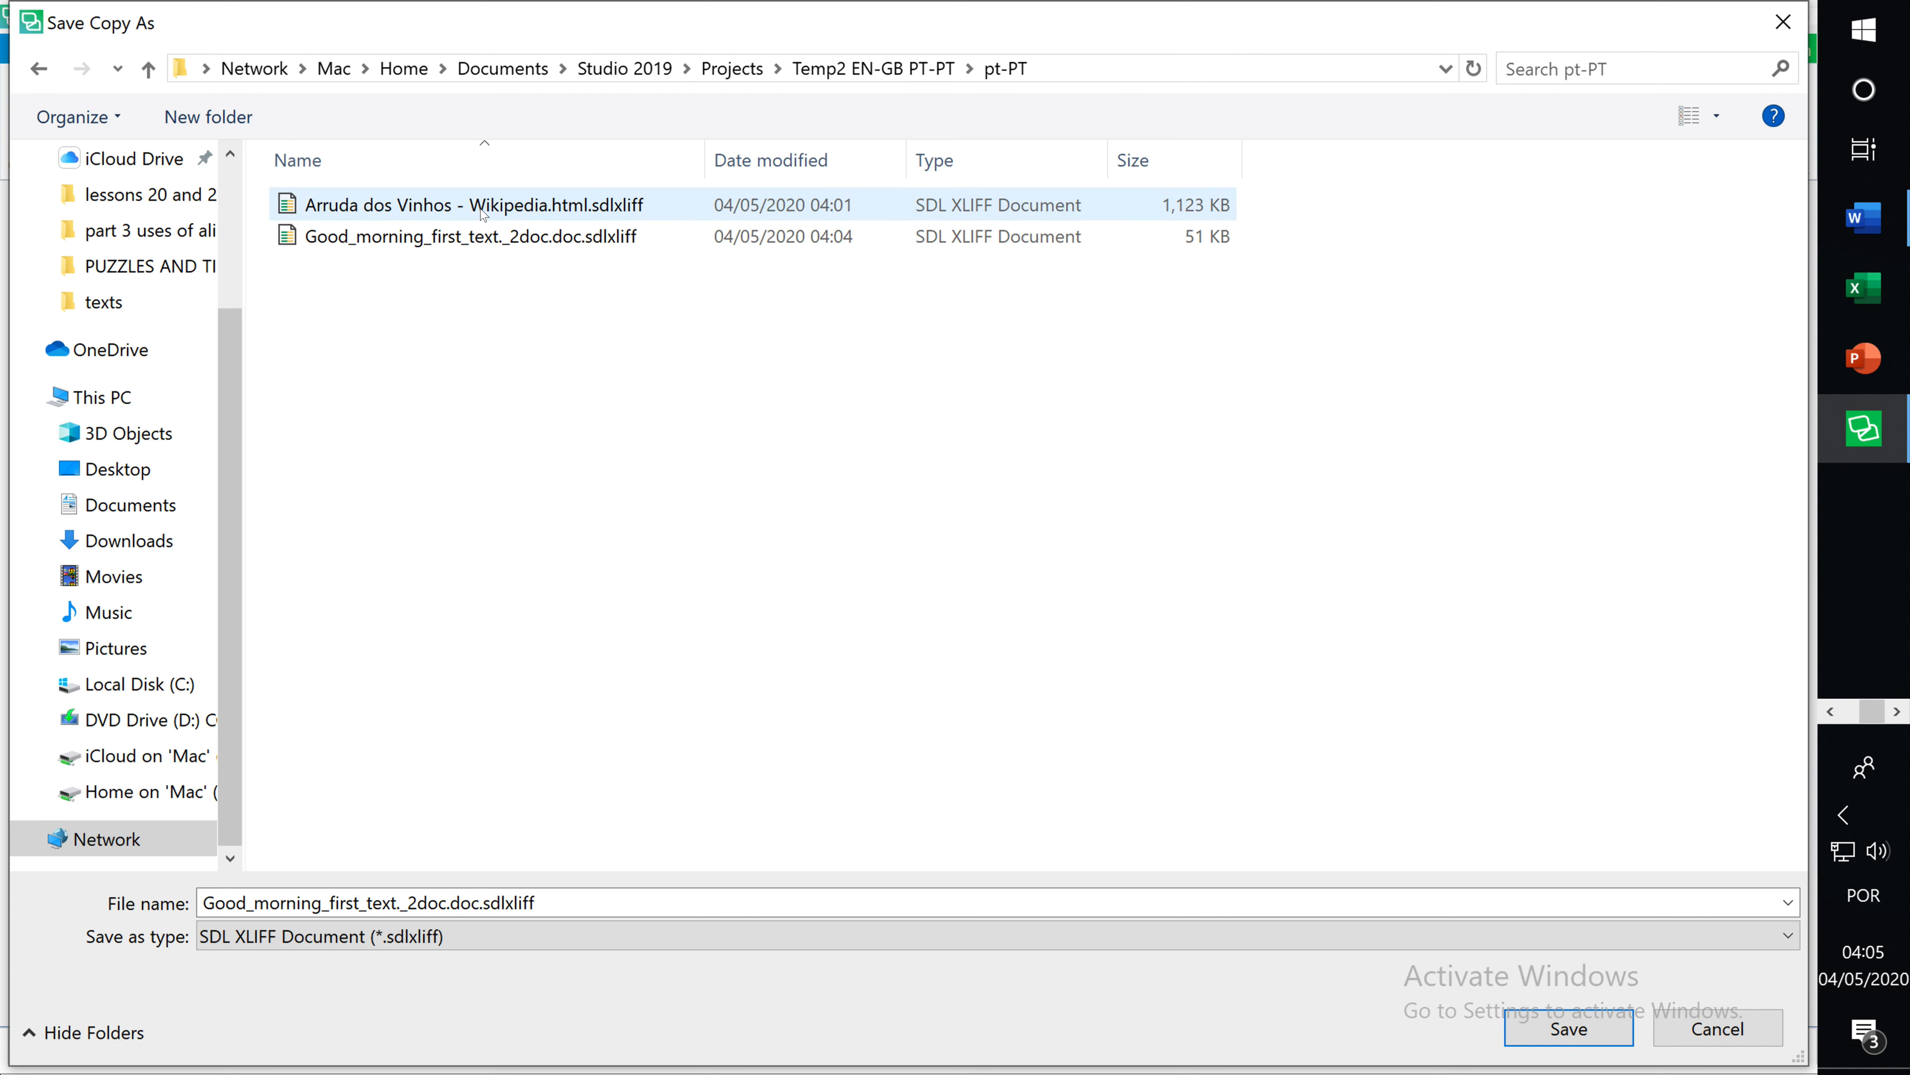
click(481, 236)
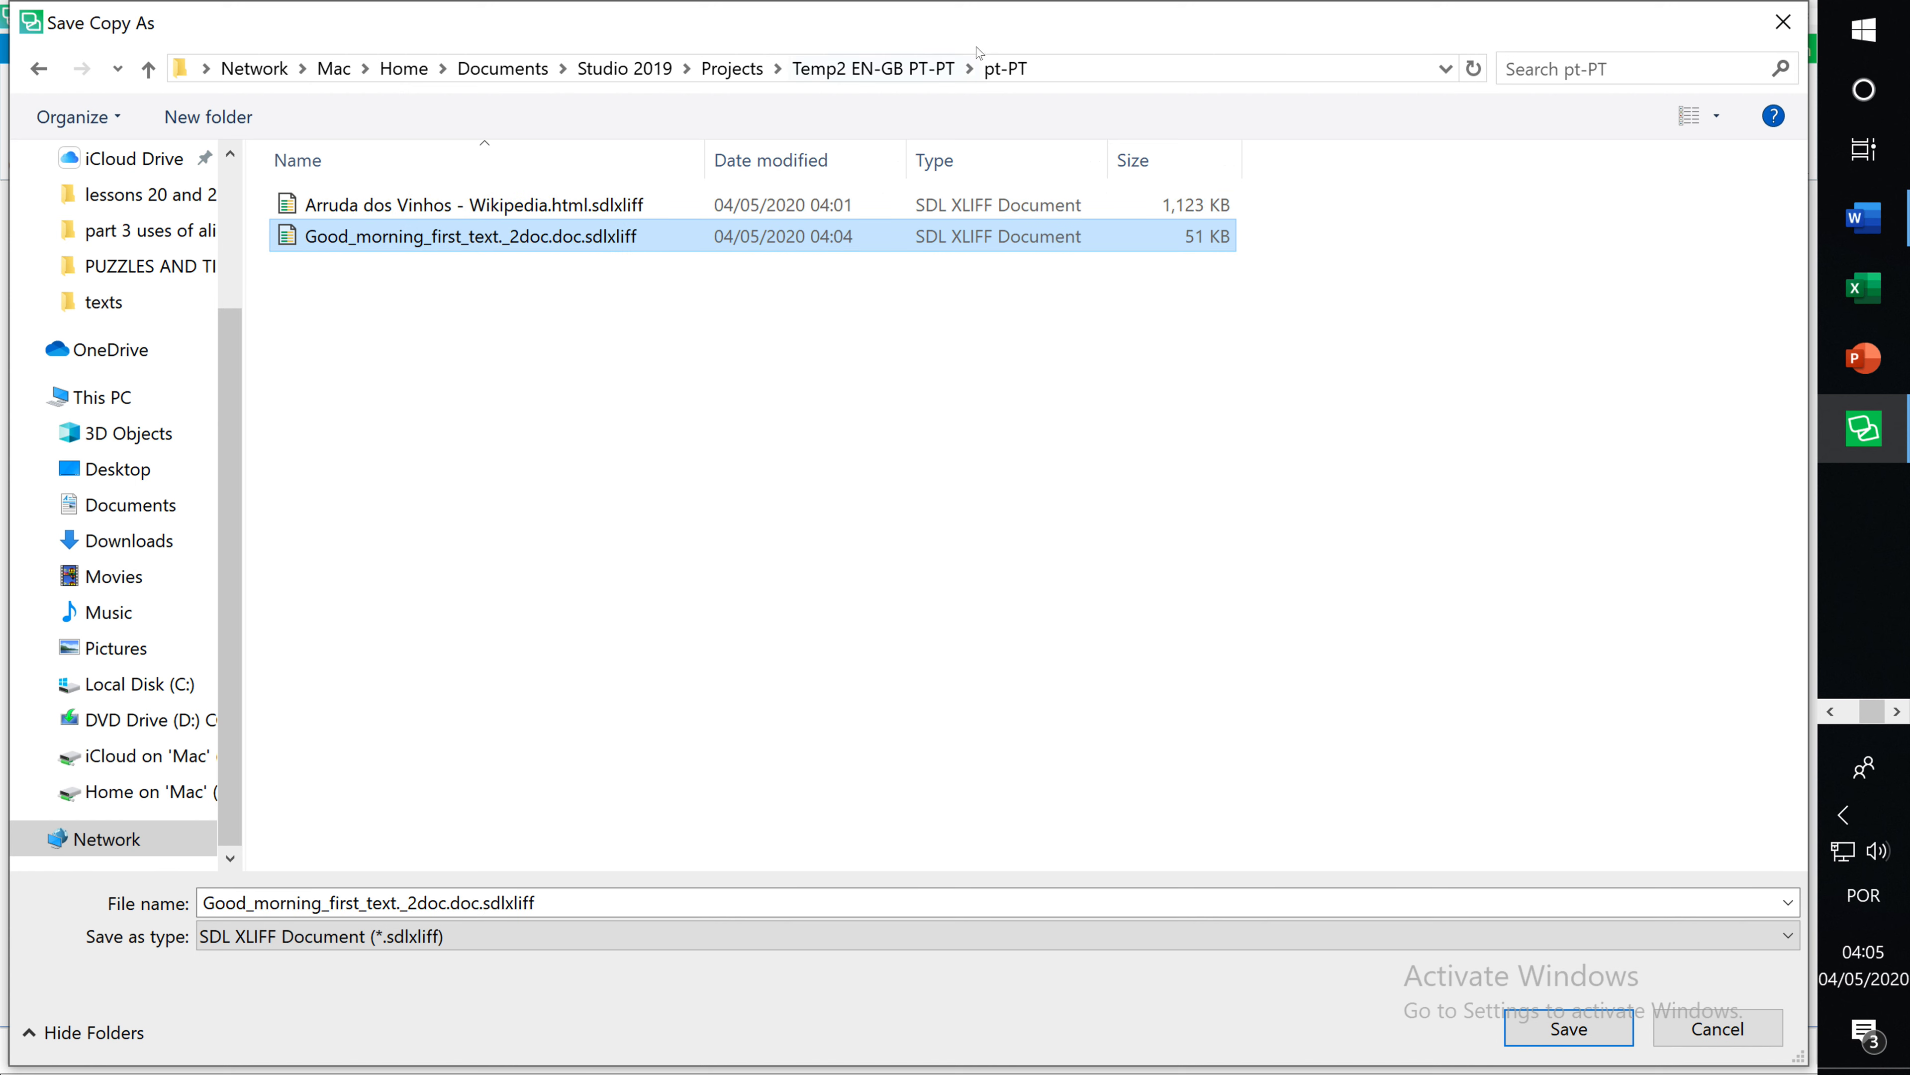
Check the project's Reports folder and return to its pt-PT folder.
click(902, 74)
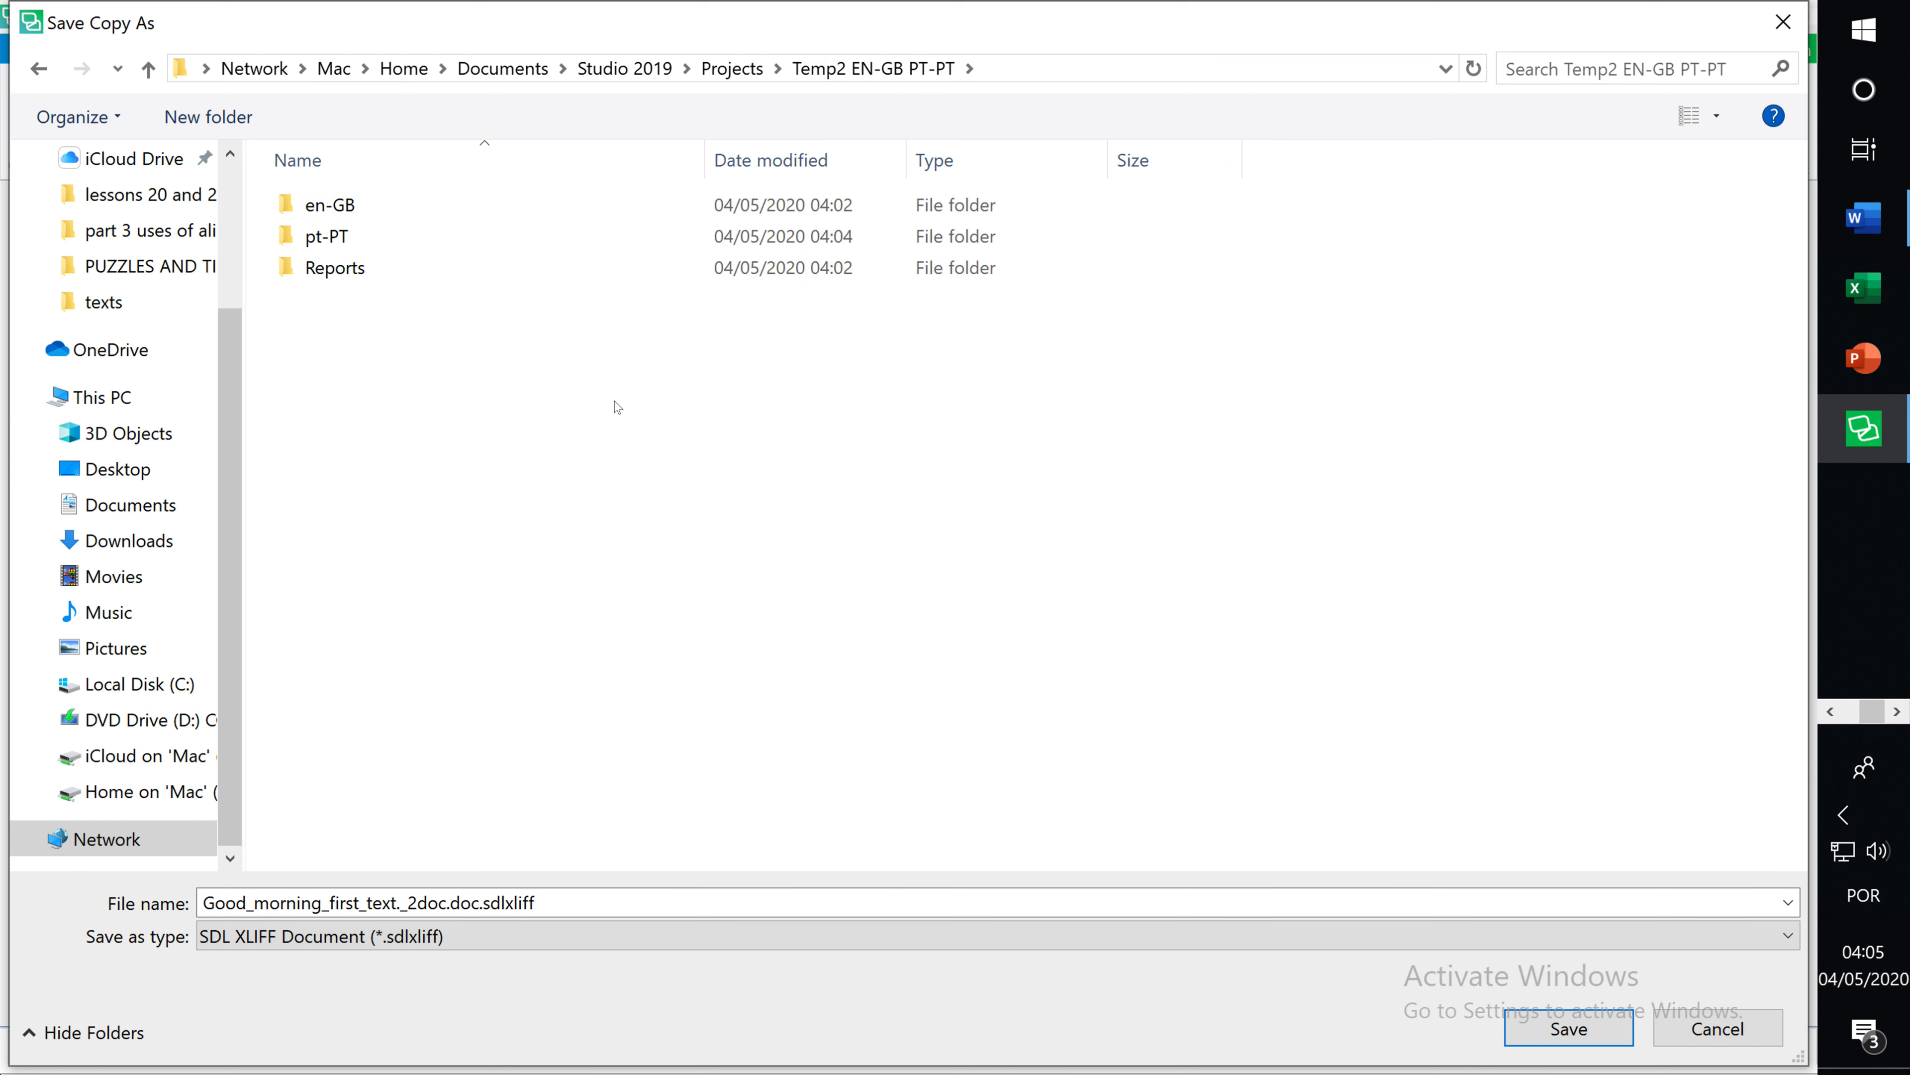
double_click(351, 271)
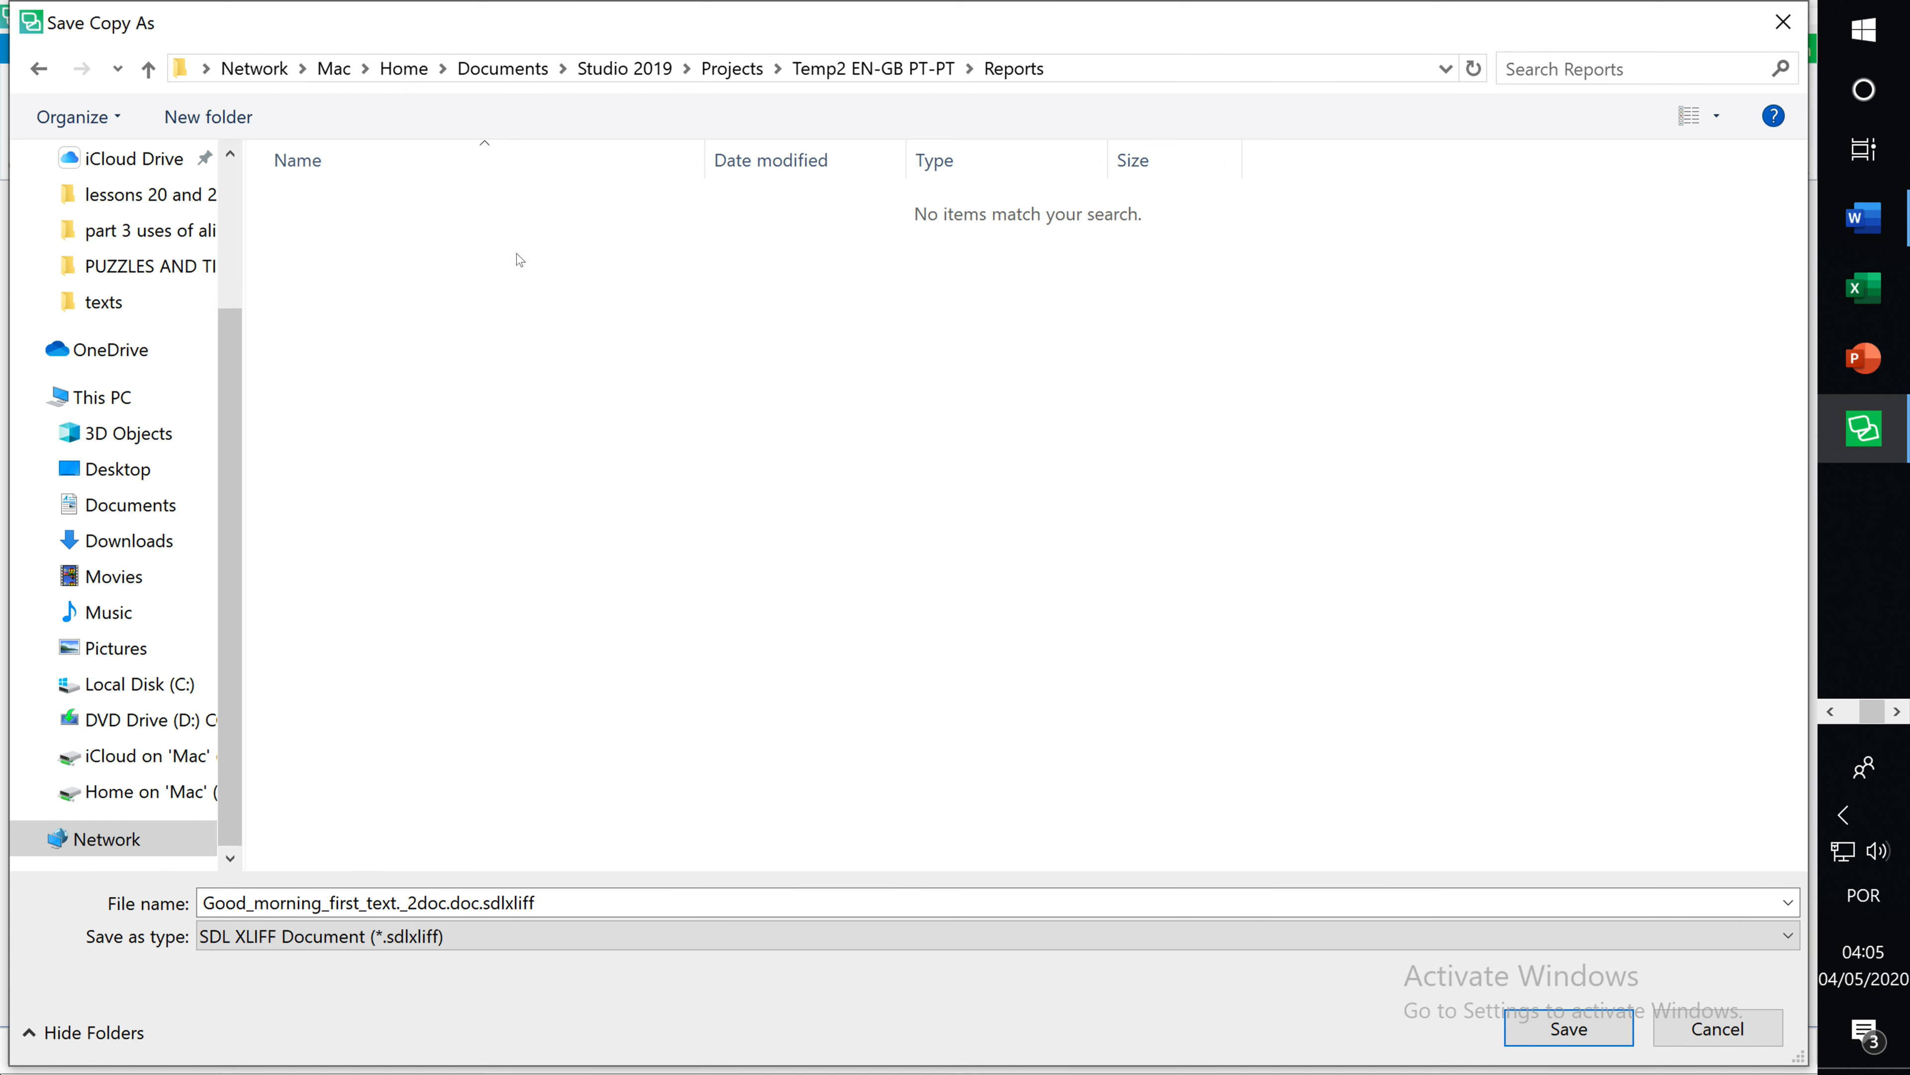
click(886, 71)
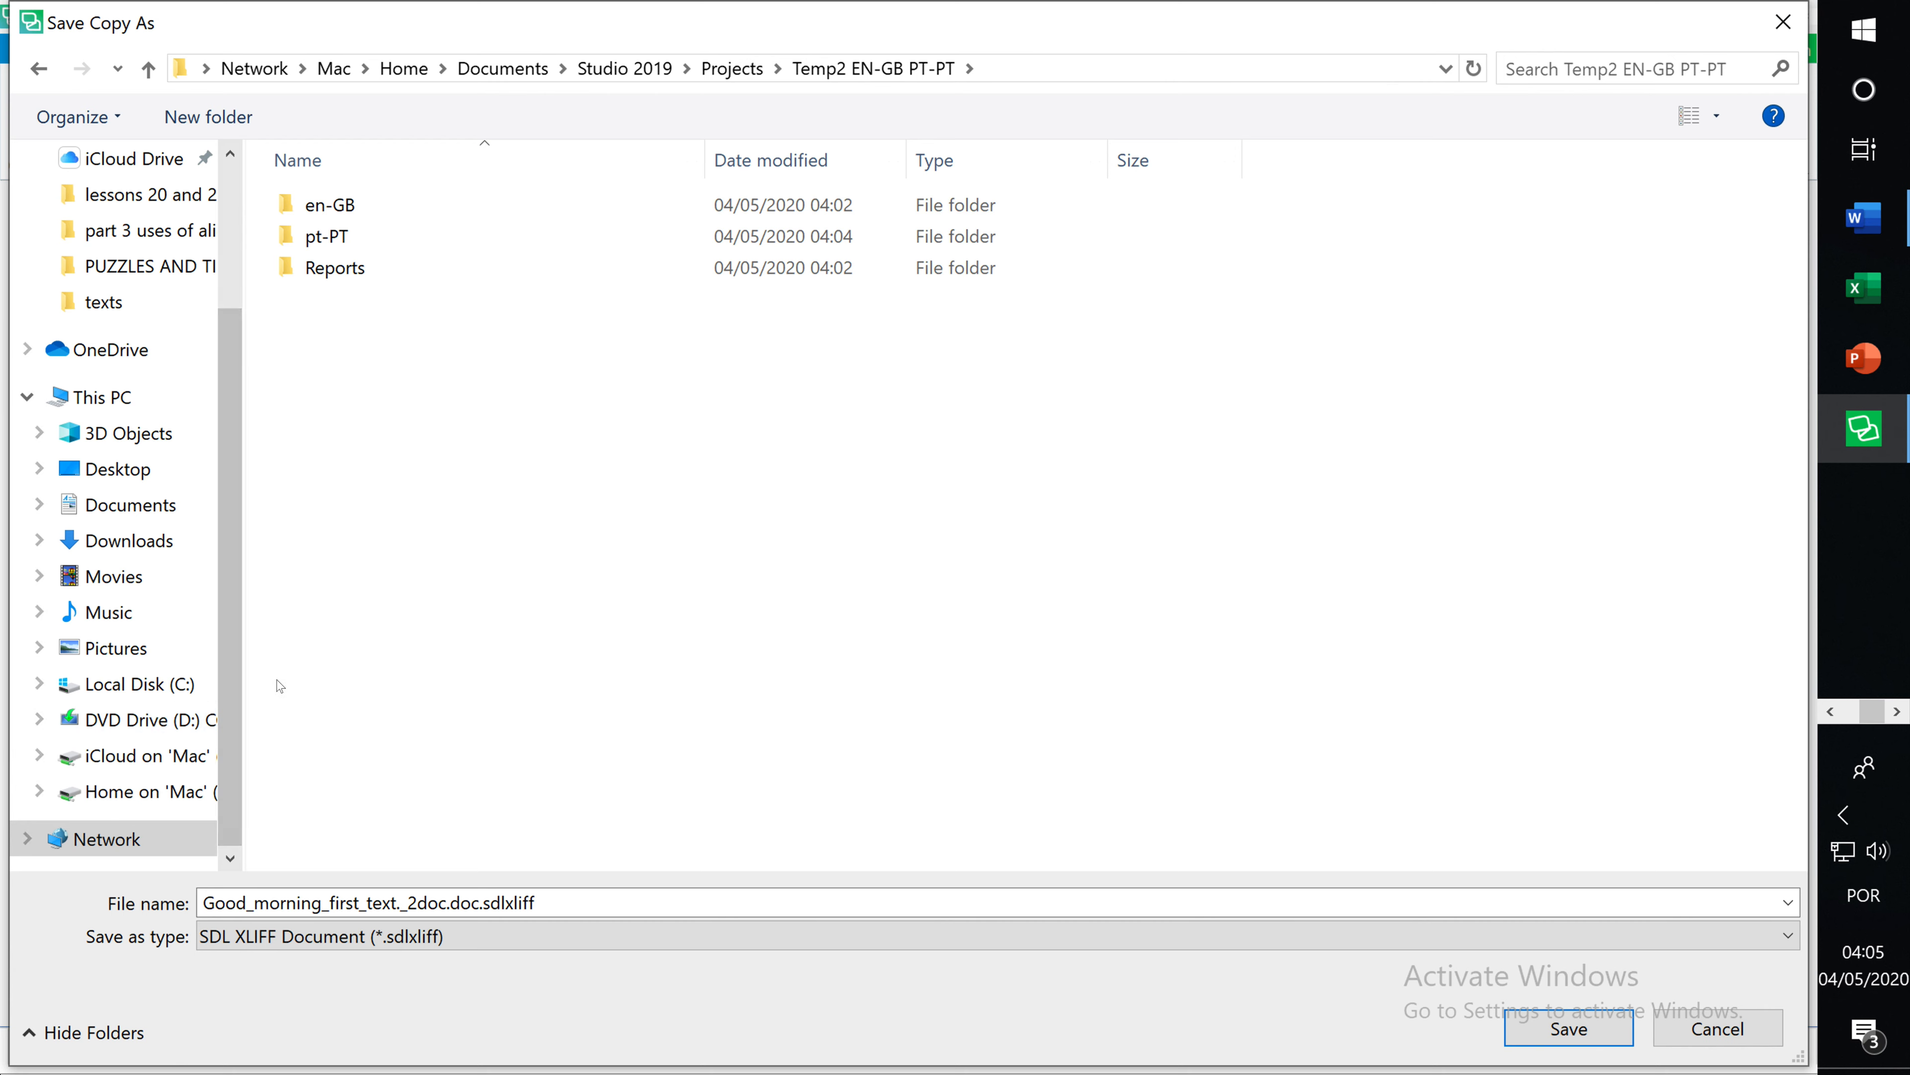
double_click(340, 241)
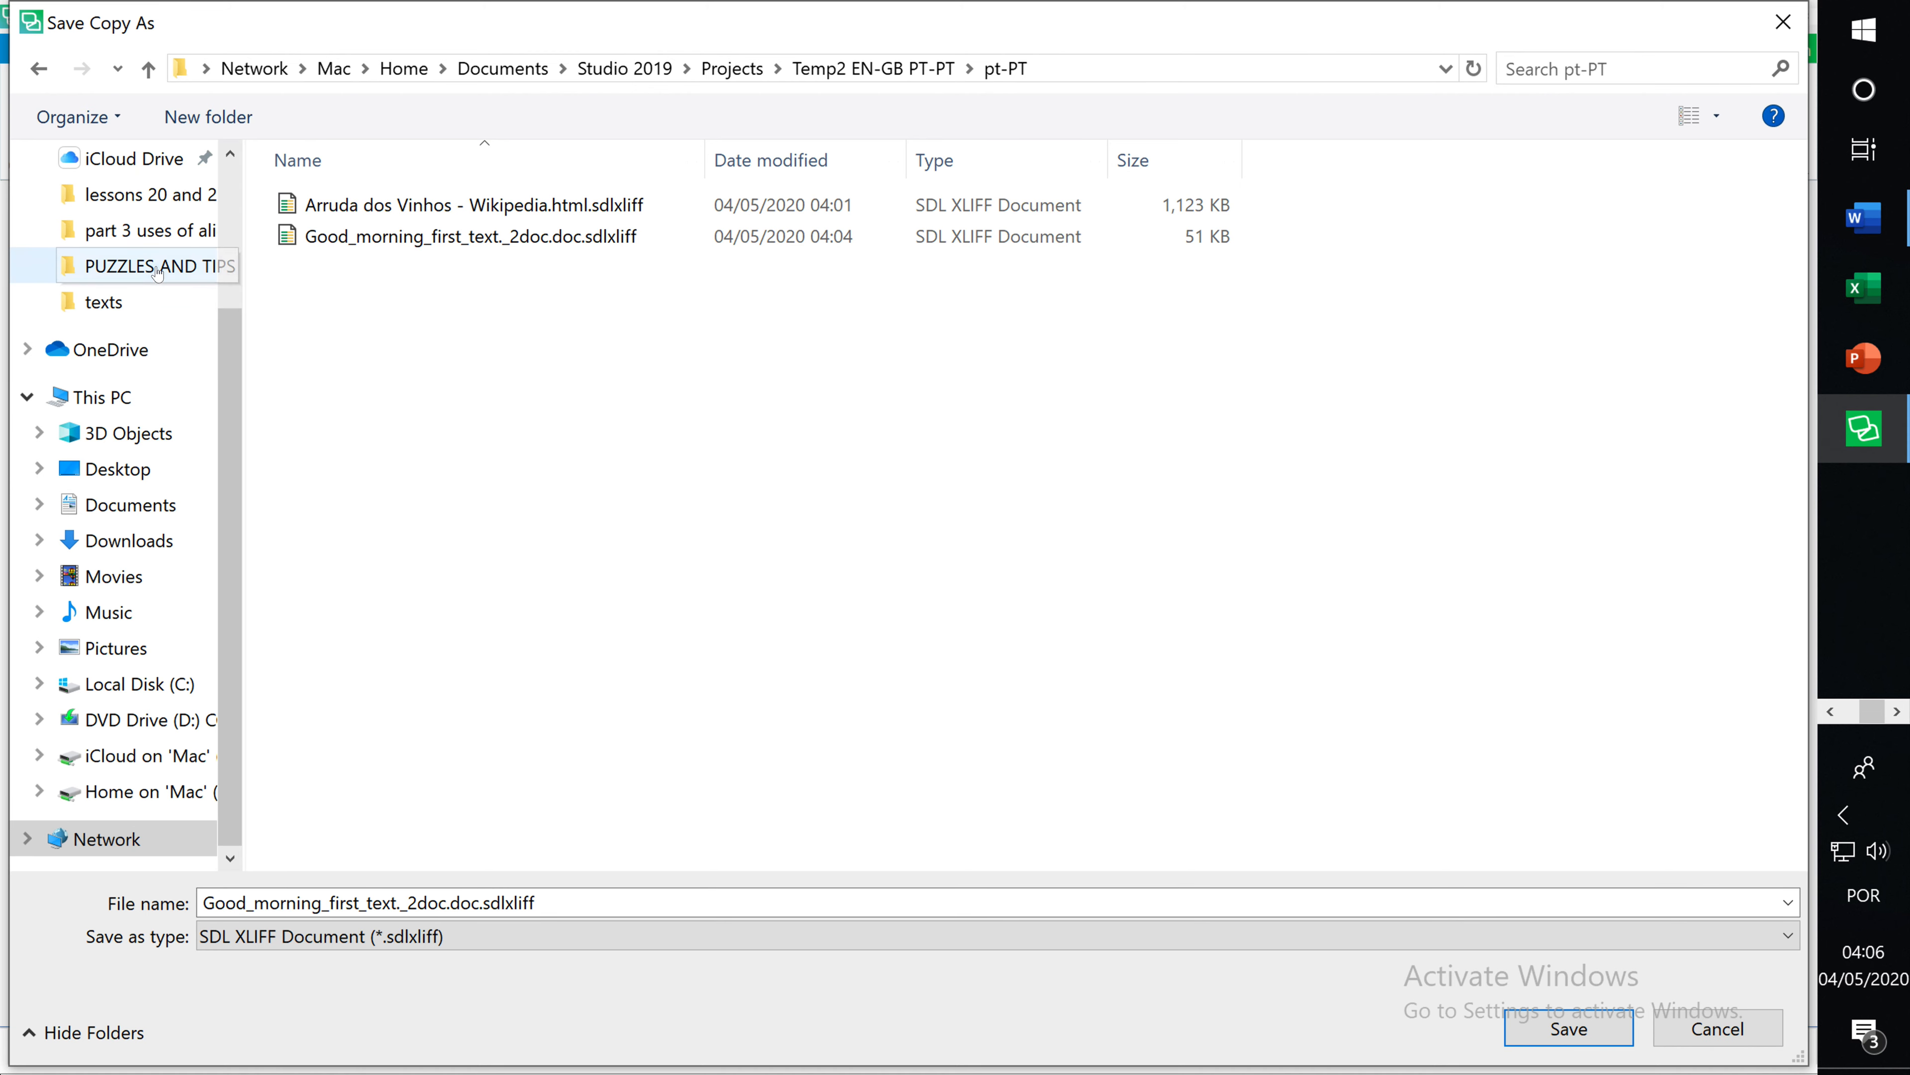
Save the copy as "Good_morning_first_text._2doc.doc.sdlxliff" in the "lessons 18 and 19" folder inside elearning.
click(143, 194)
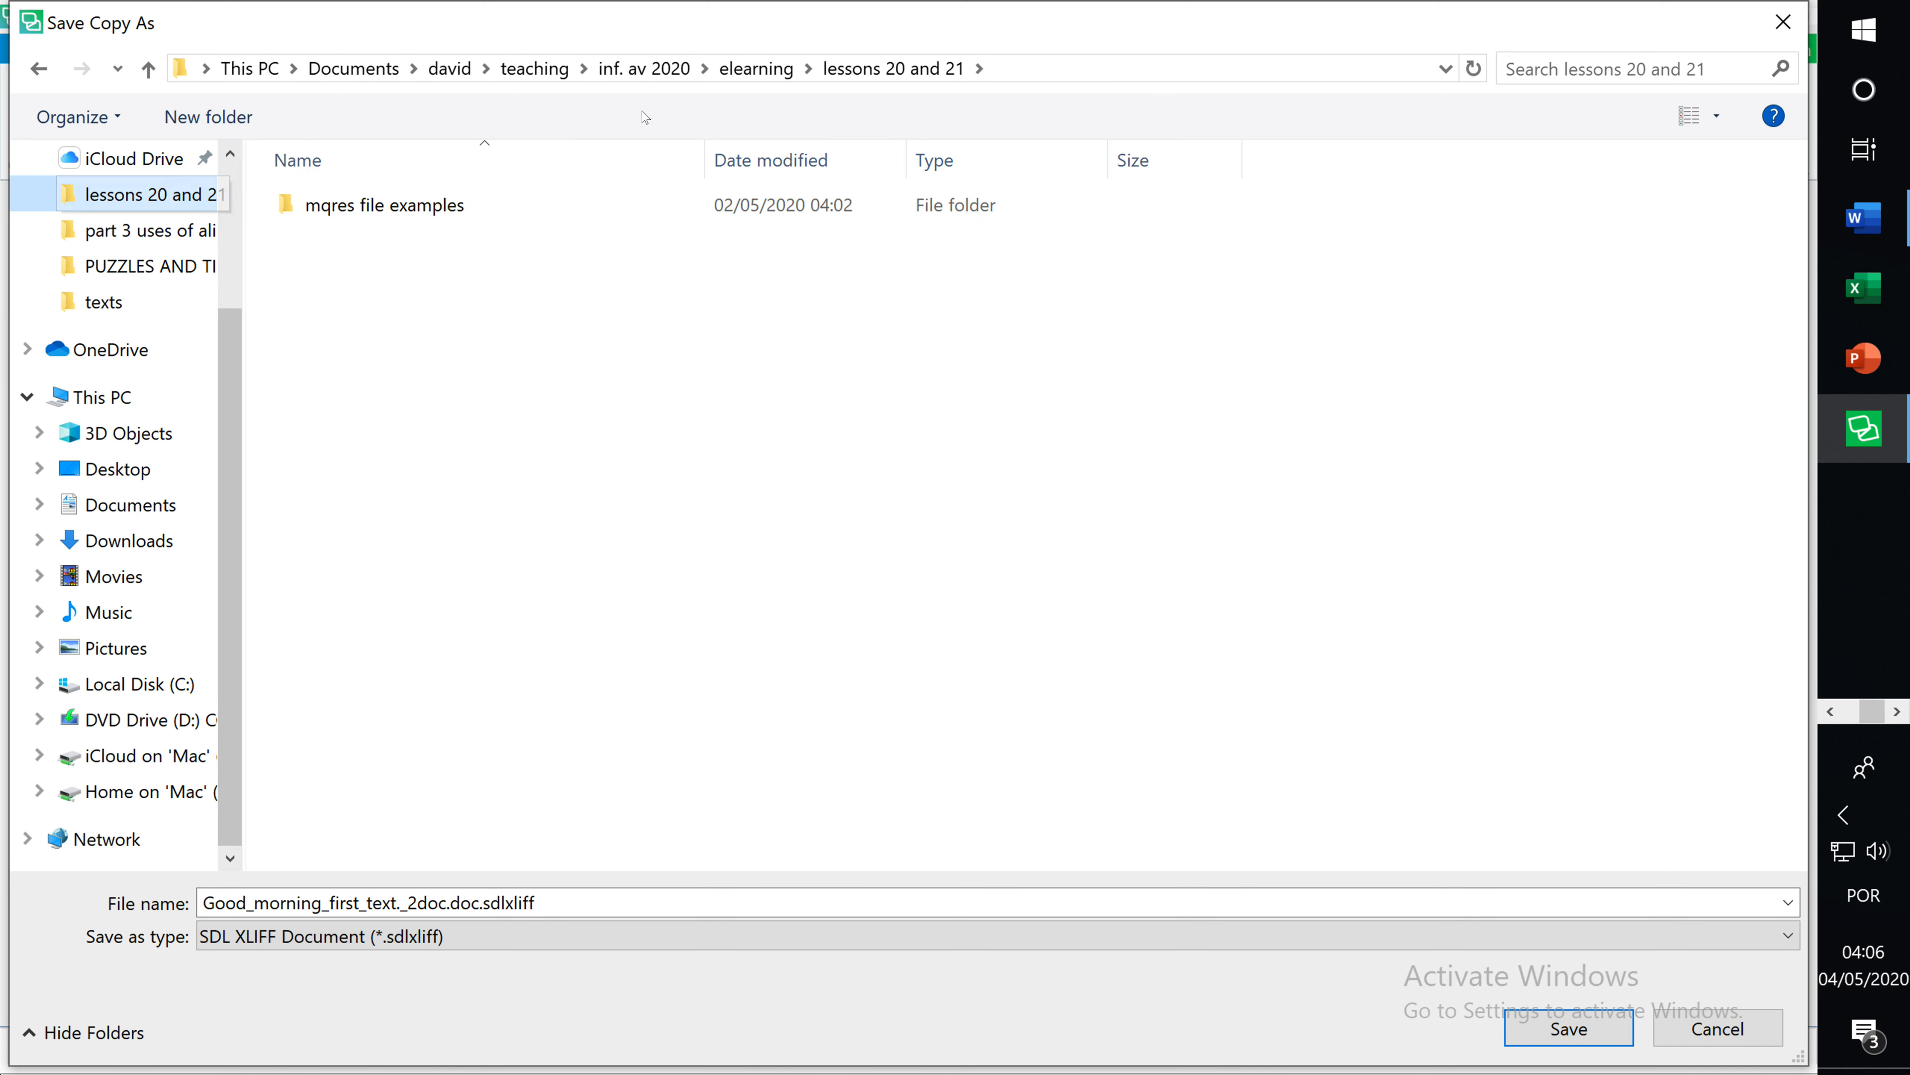
click(638, 71)
click(336, 486)
double_click(336, 485)
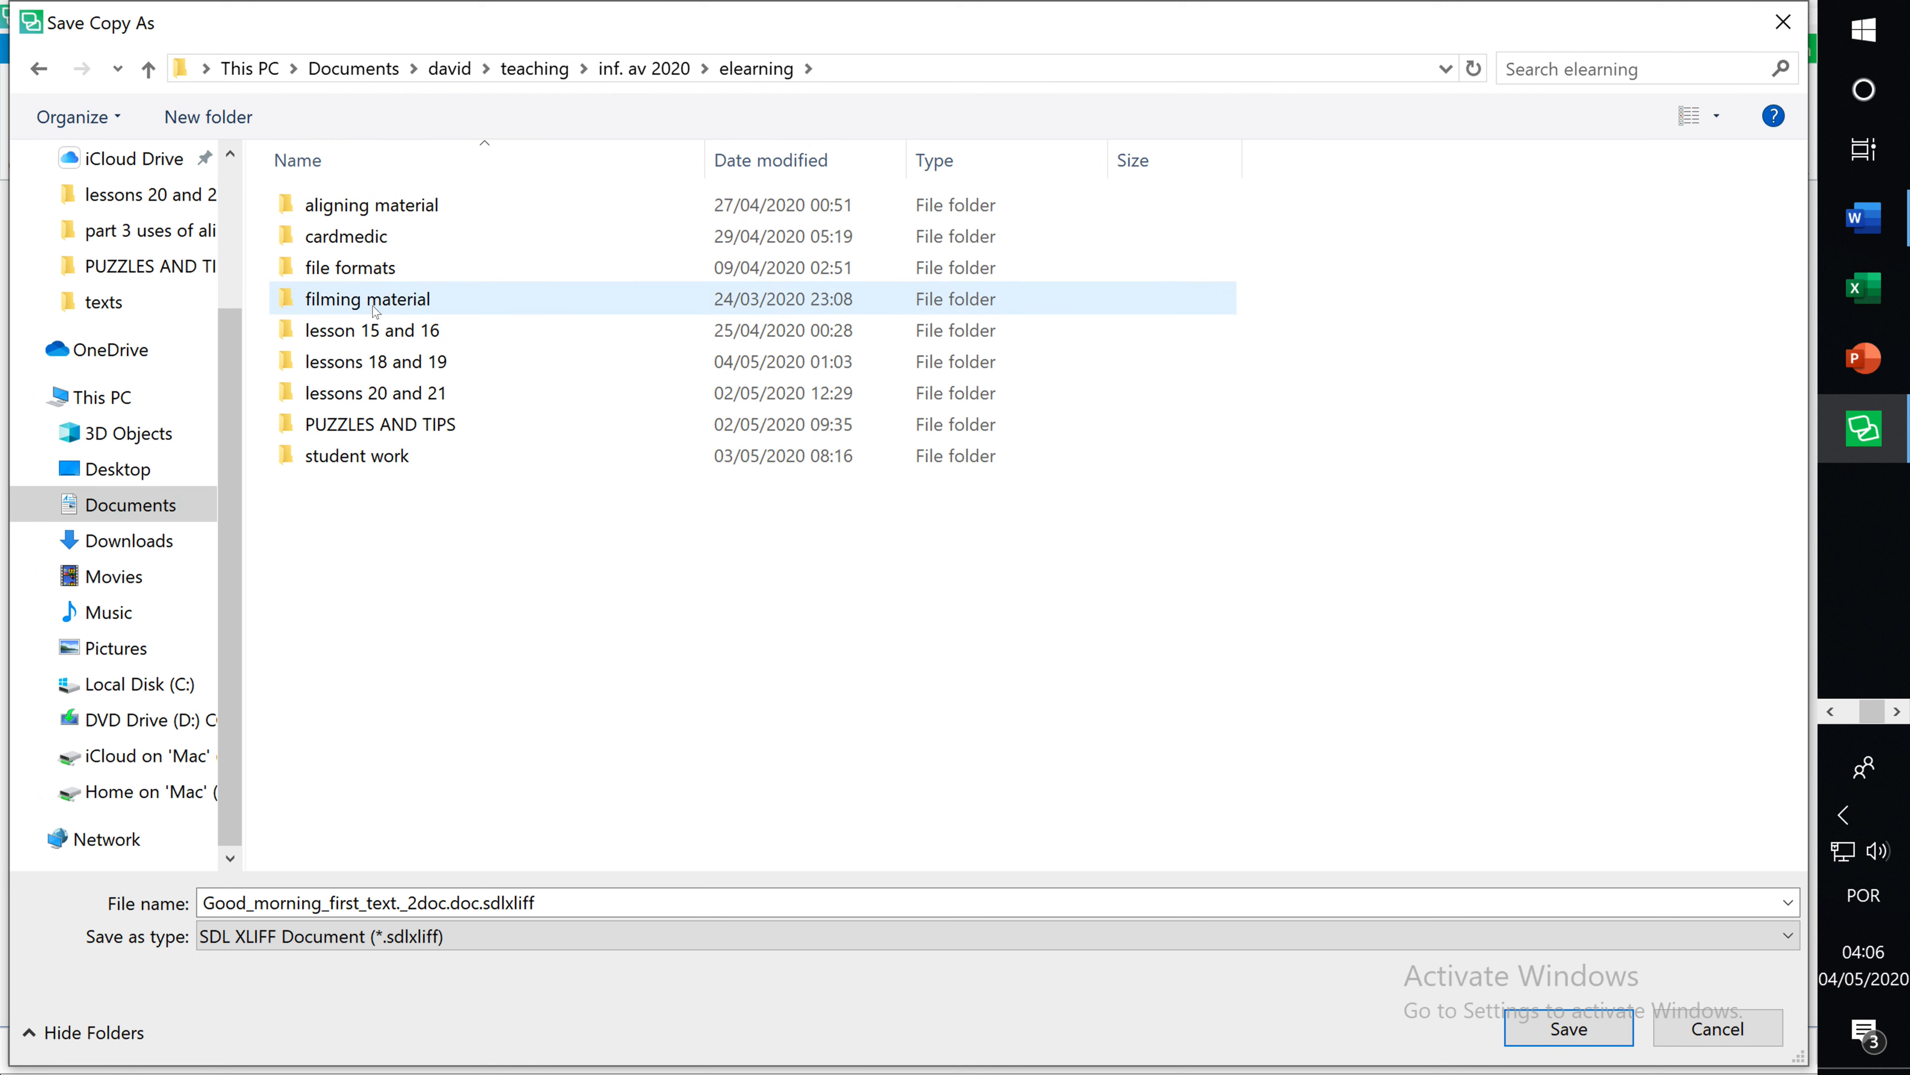
double_click(379, 362)
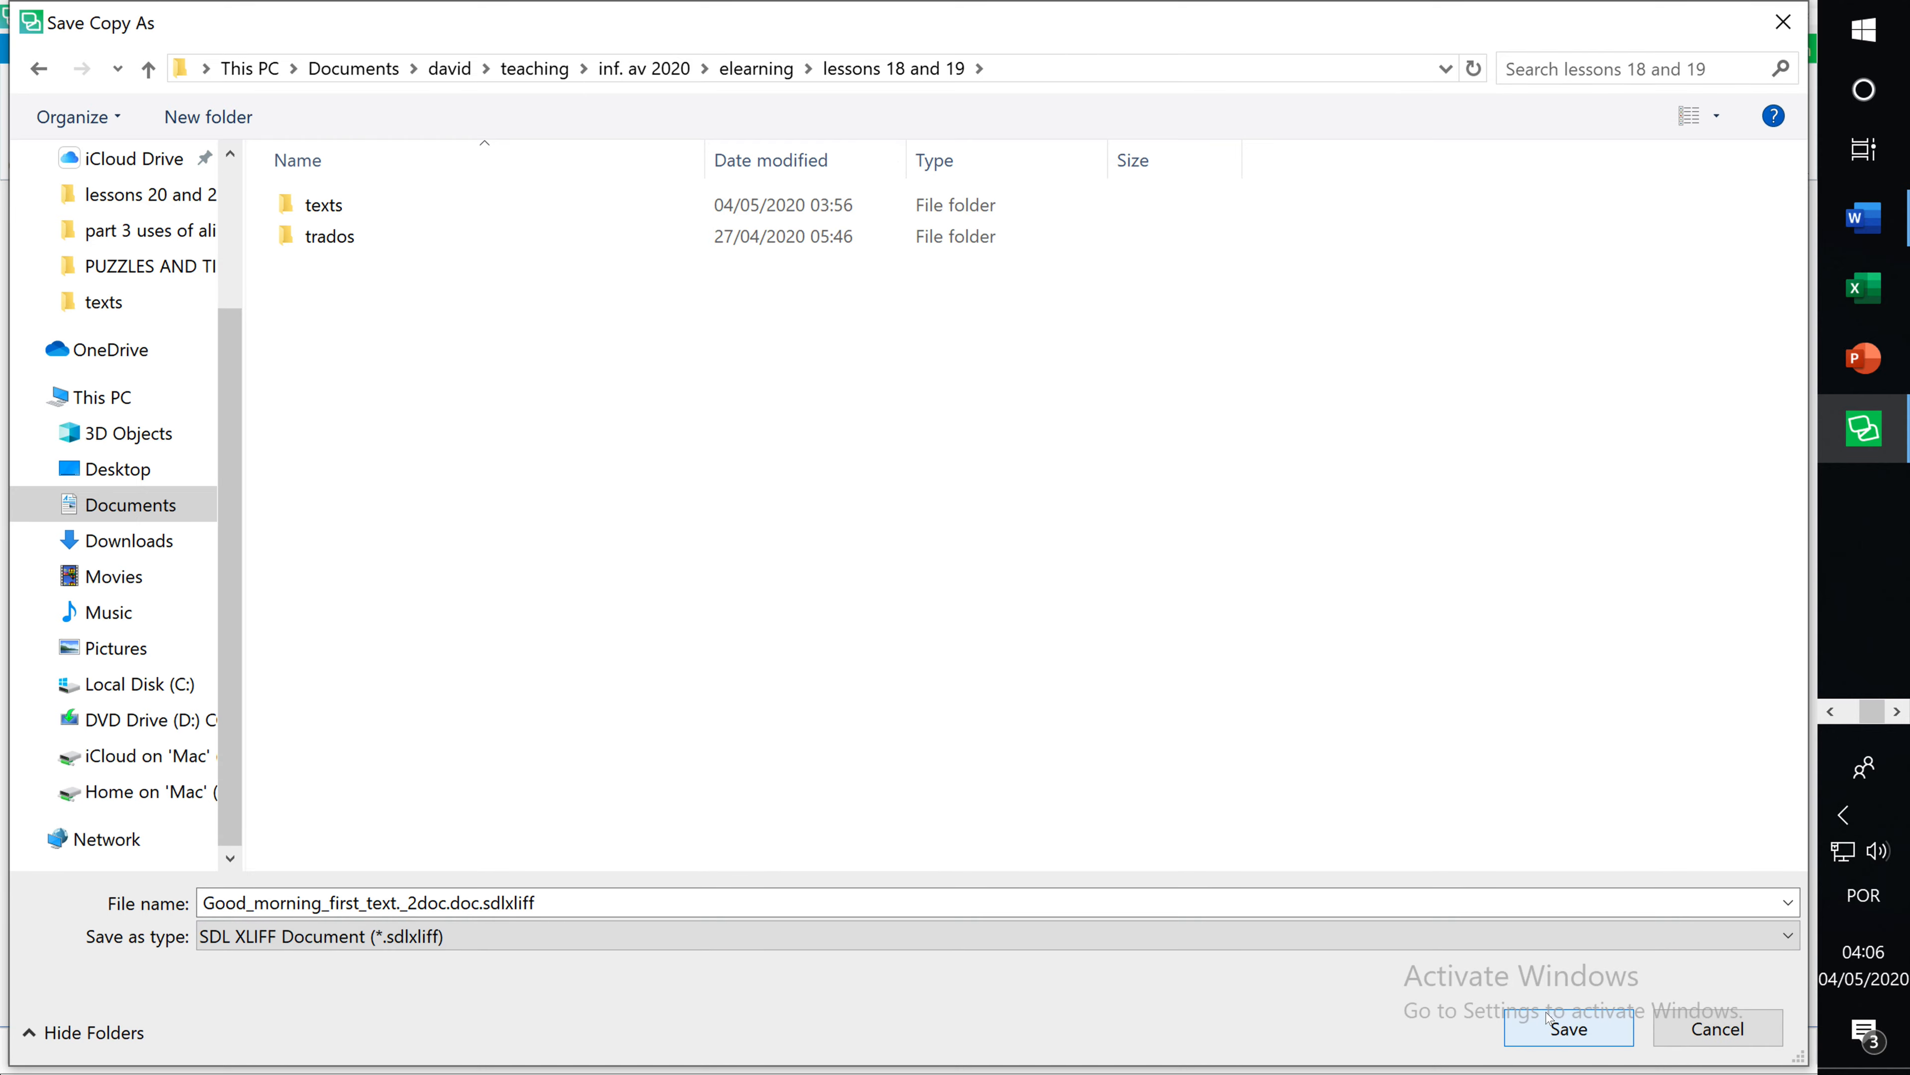
click(1565, 1028)
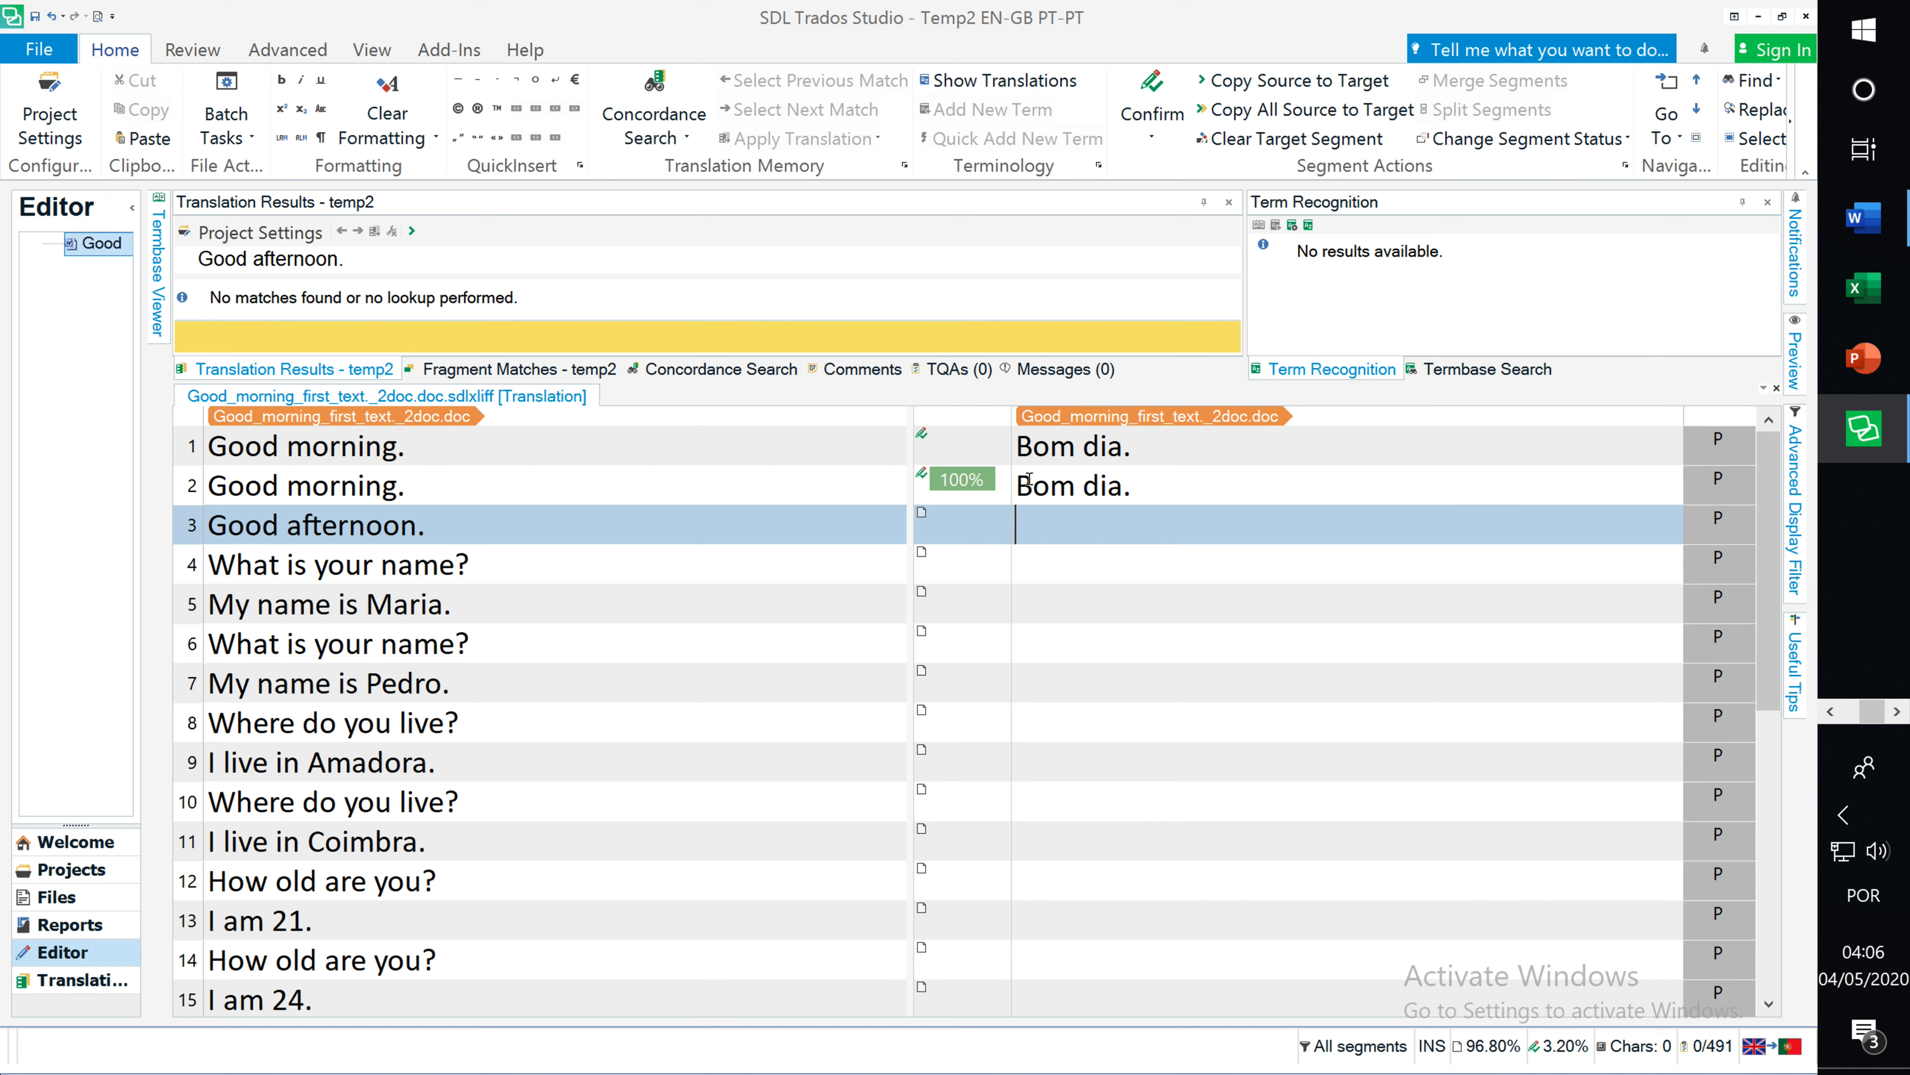
Review the batch tasks available for the "Good_morning" document and return to its first segment.
click(246, 140)
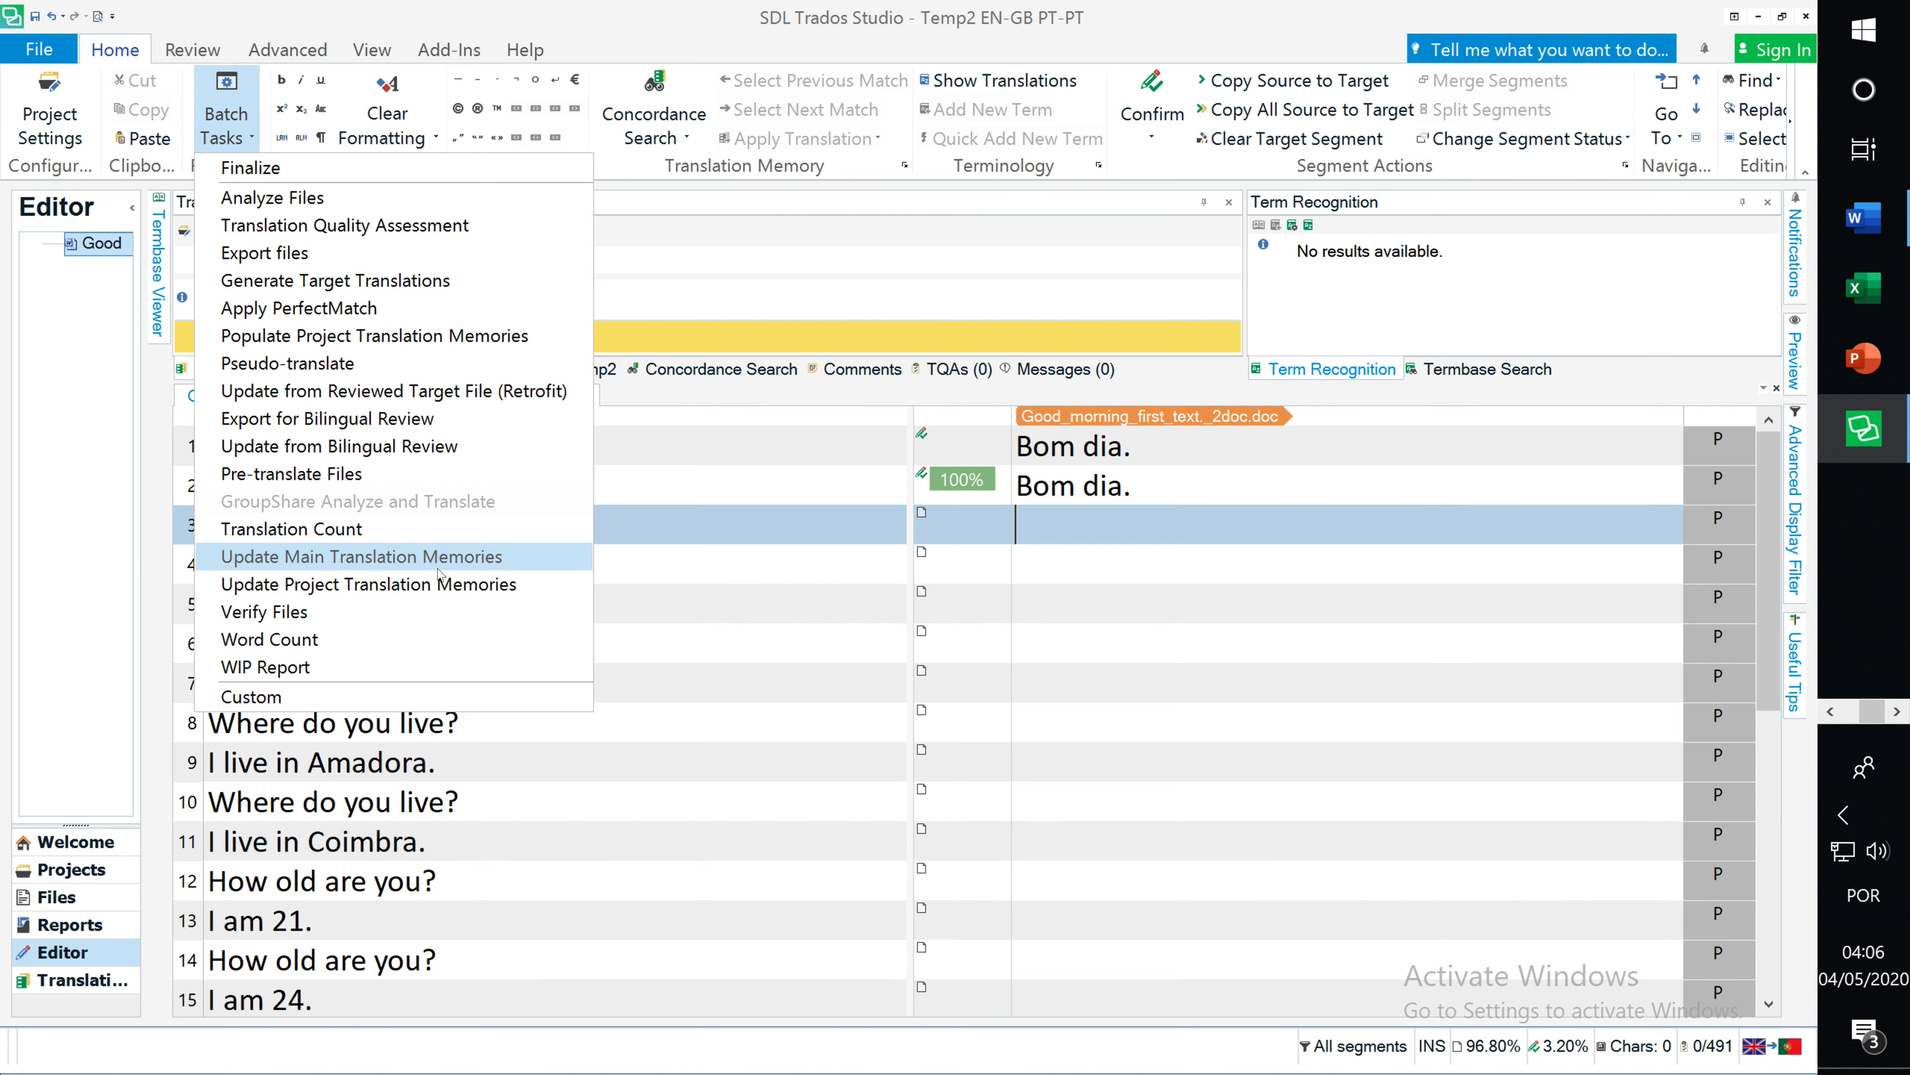
click(1075, 446)
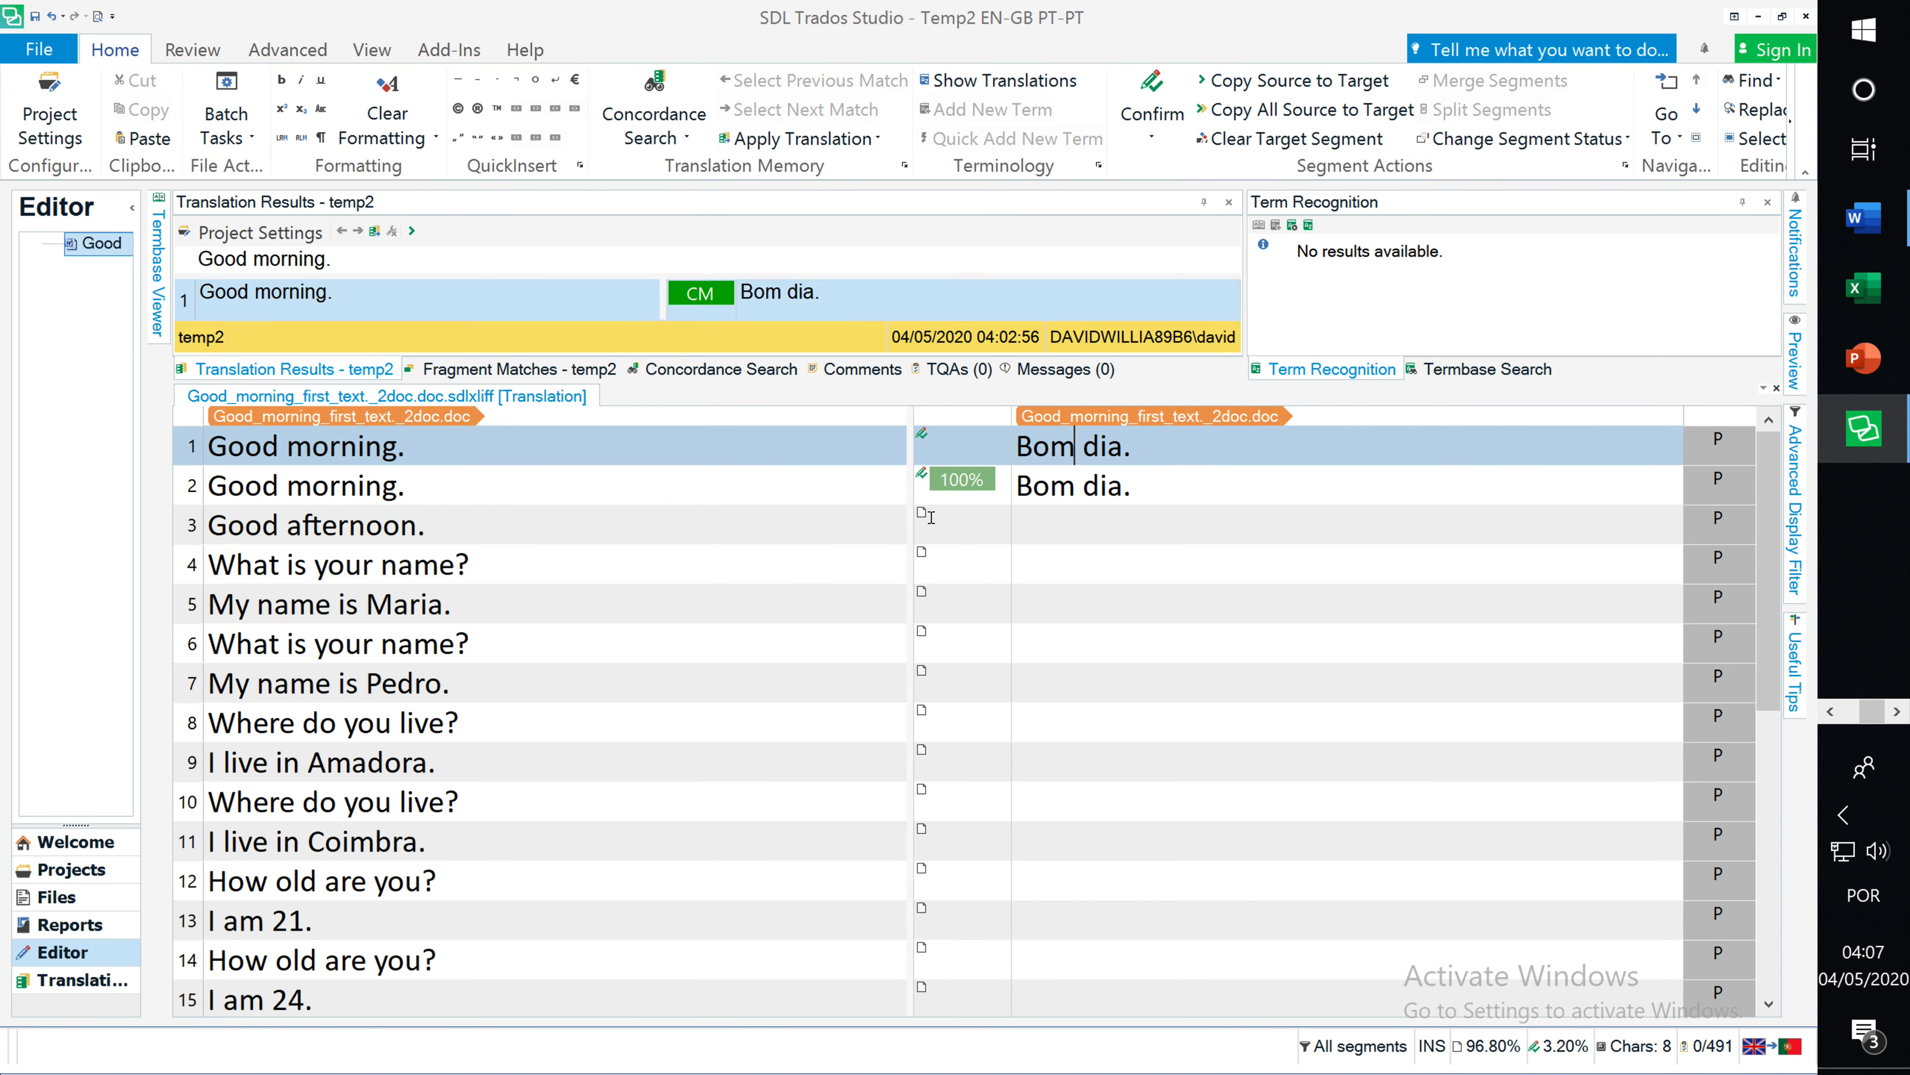
Open the project's "Arruda dos Vinhos - Wikipedia.html" file for translation and go to segment 8.
click(53, 900)
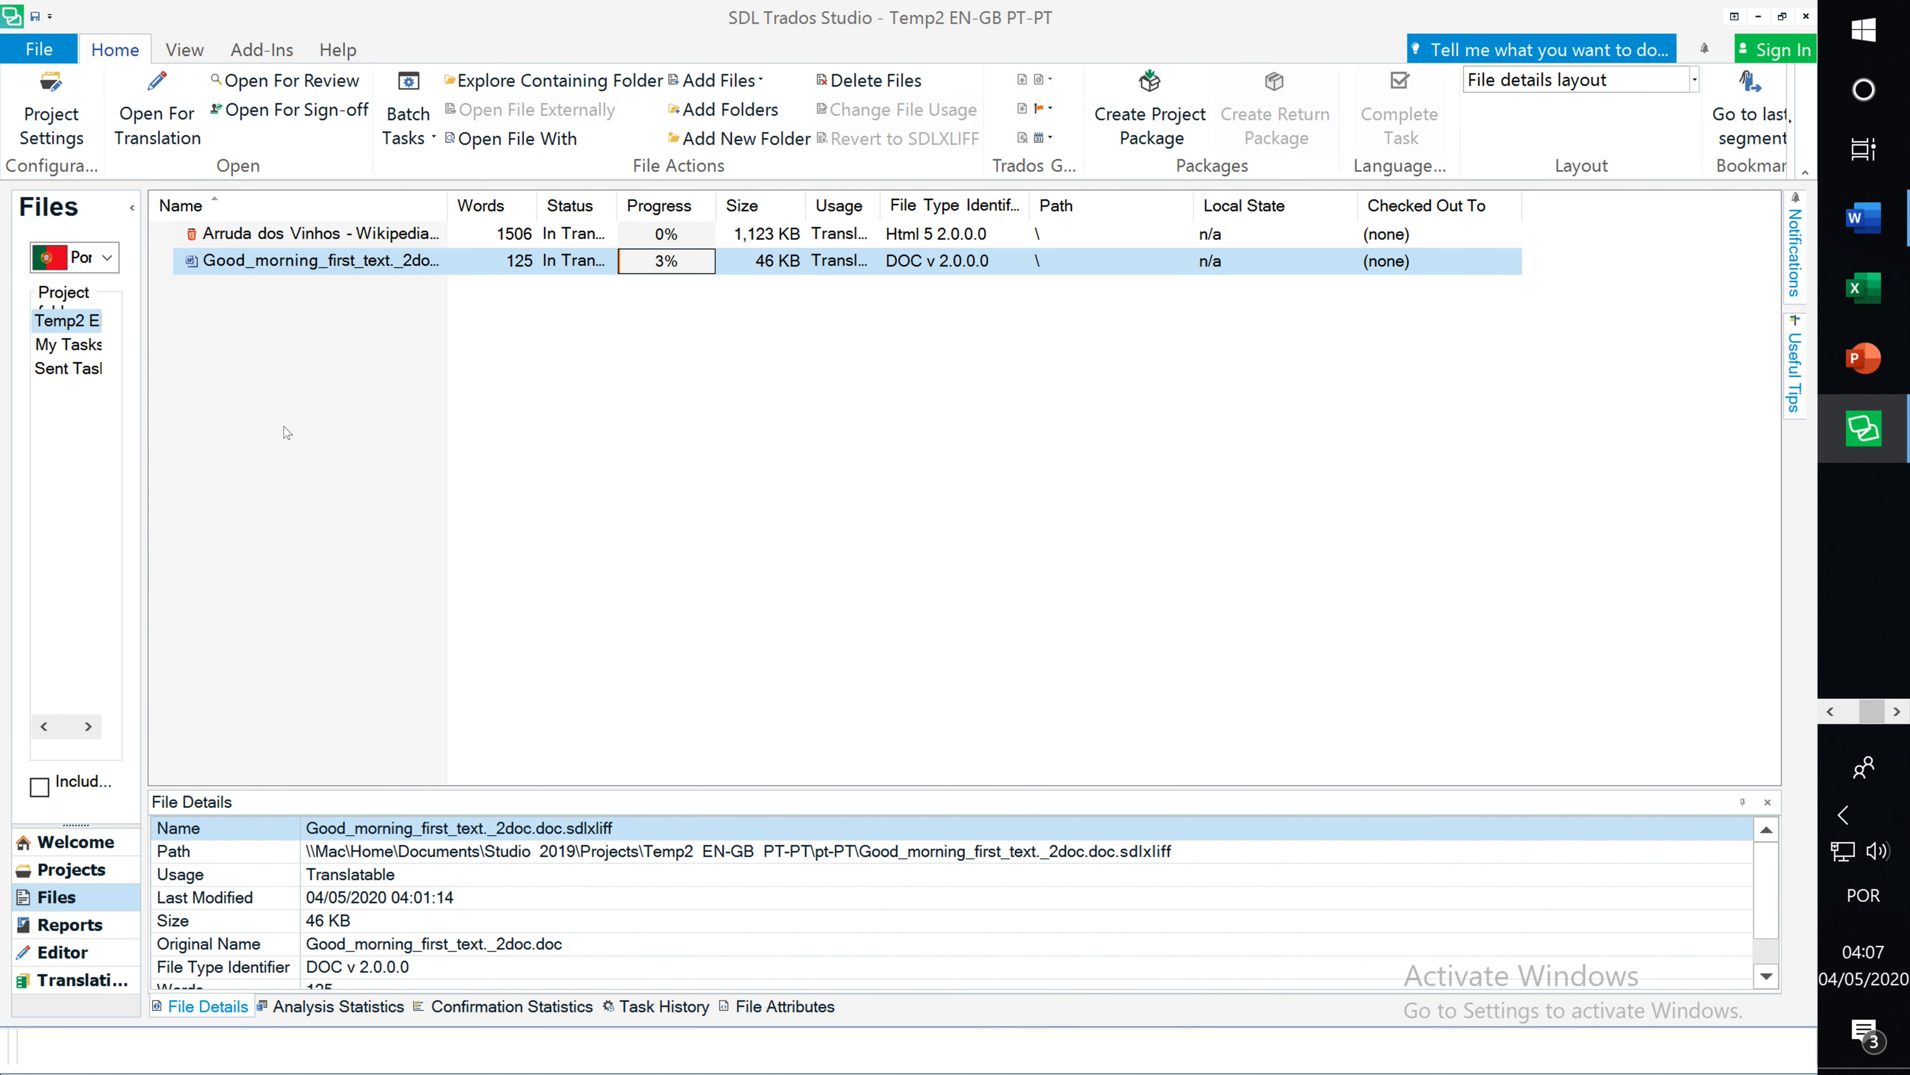
double_click(301, 233)
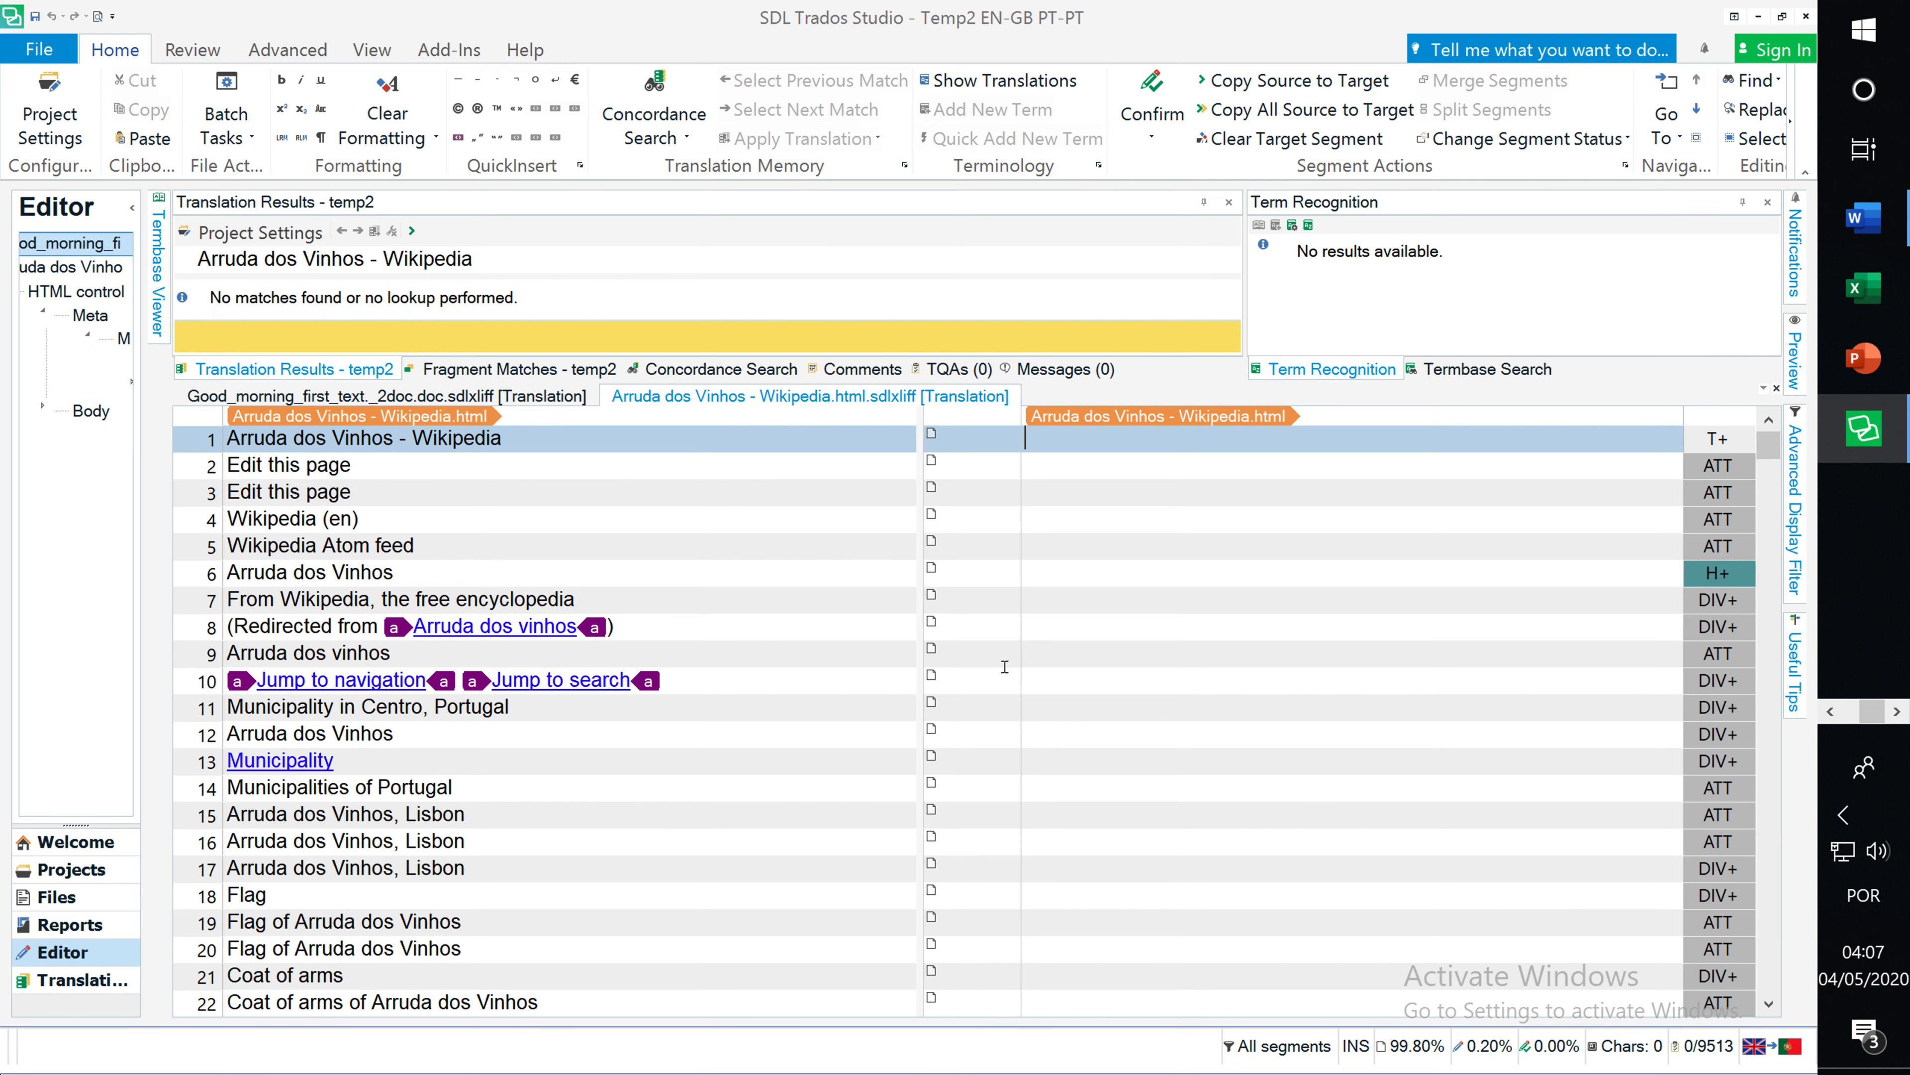
click(1076, 631)
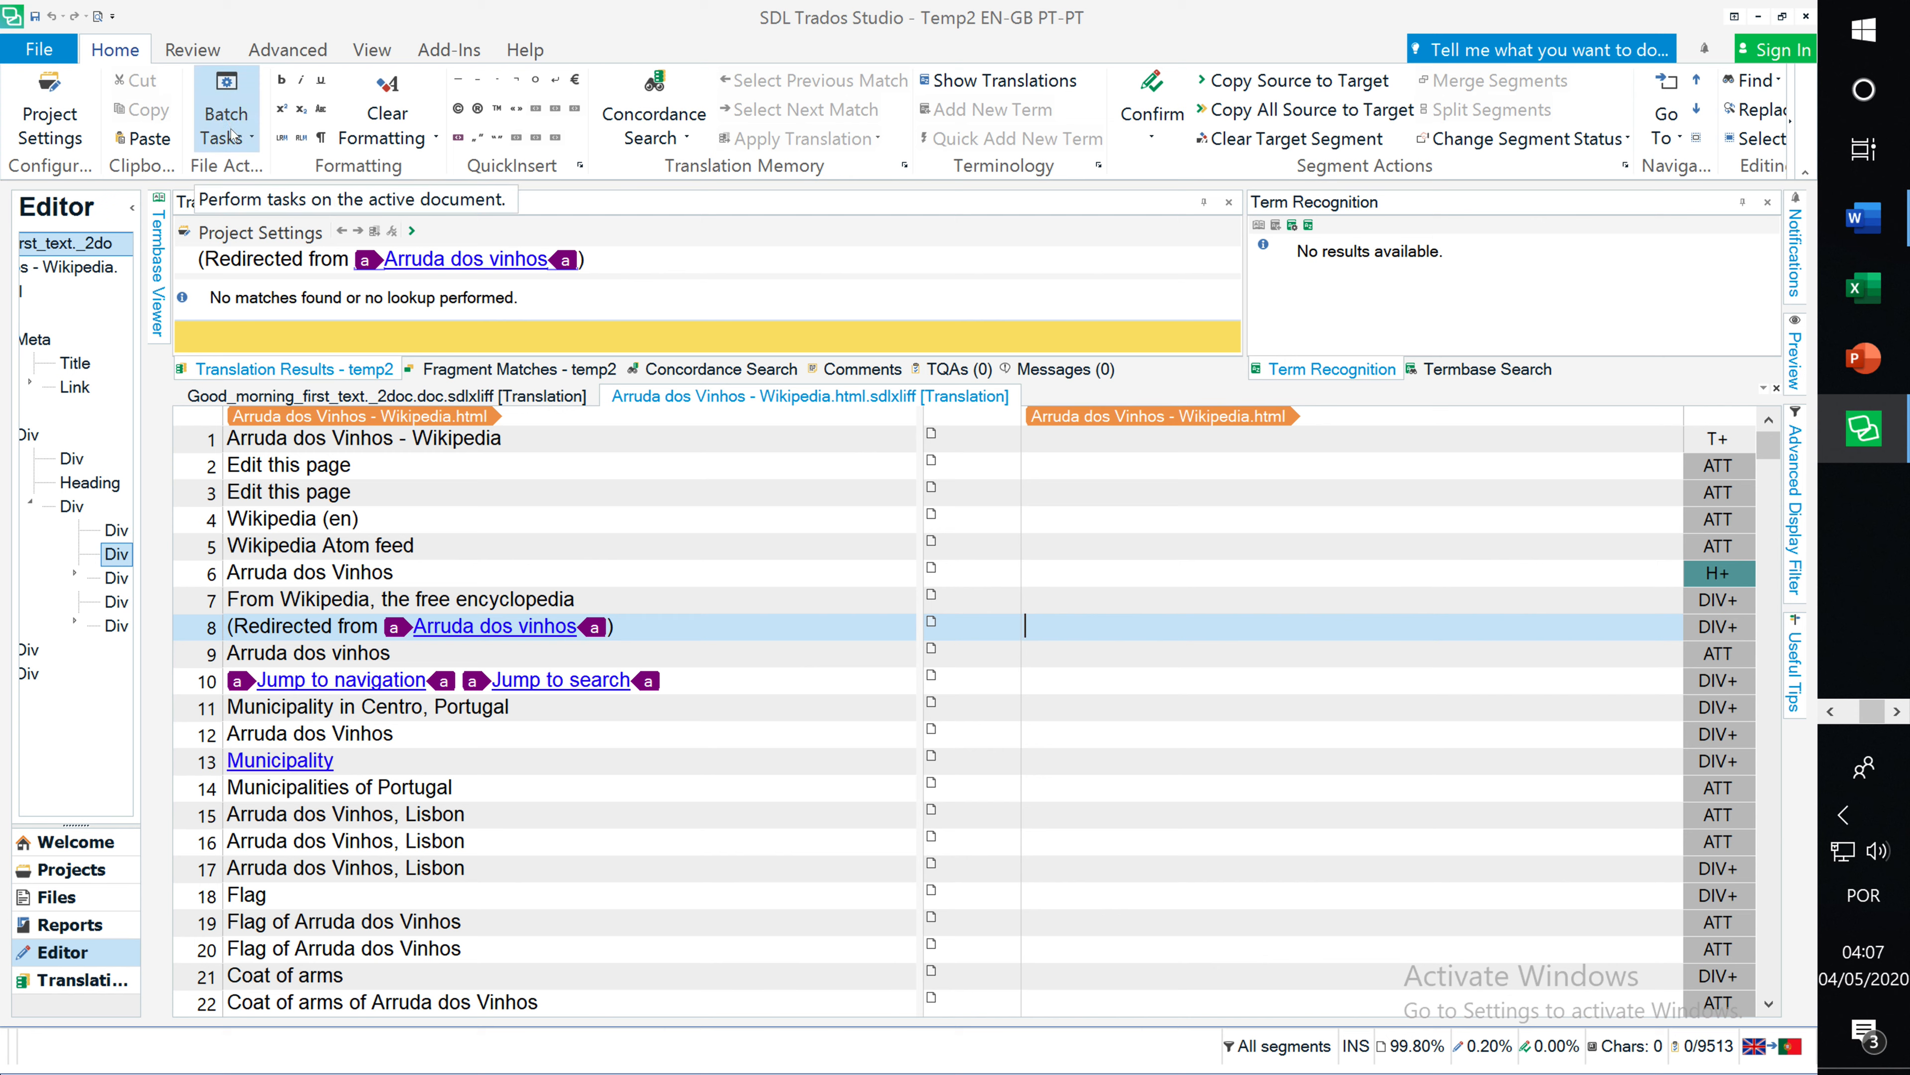
Compare the batch tasks offered for the open Wikipedia file with those for the Temp2 EN-GB PT-PT project.
click(256, 140)
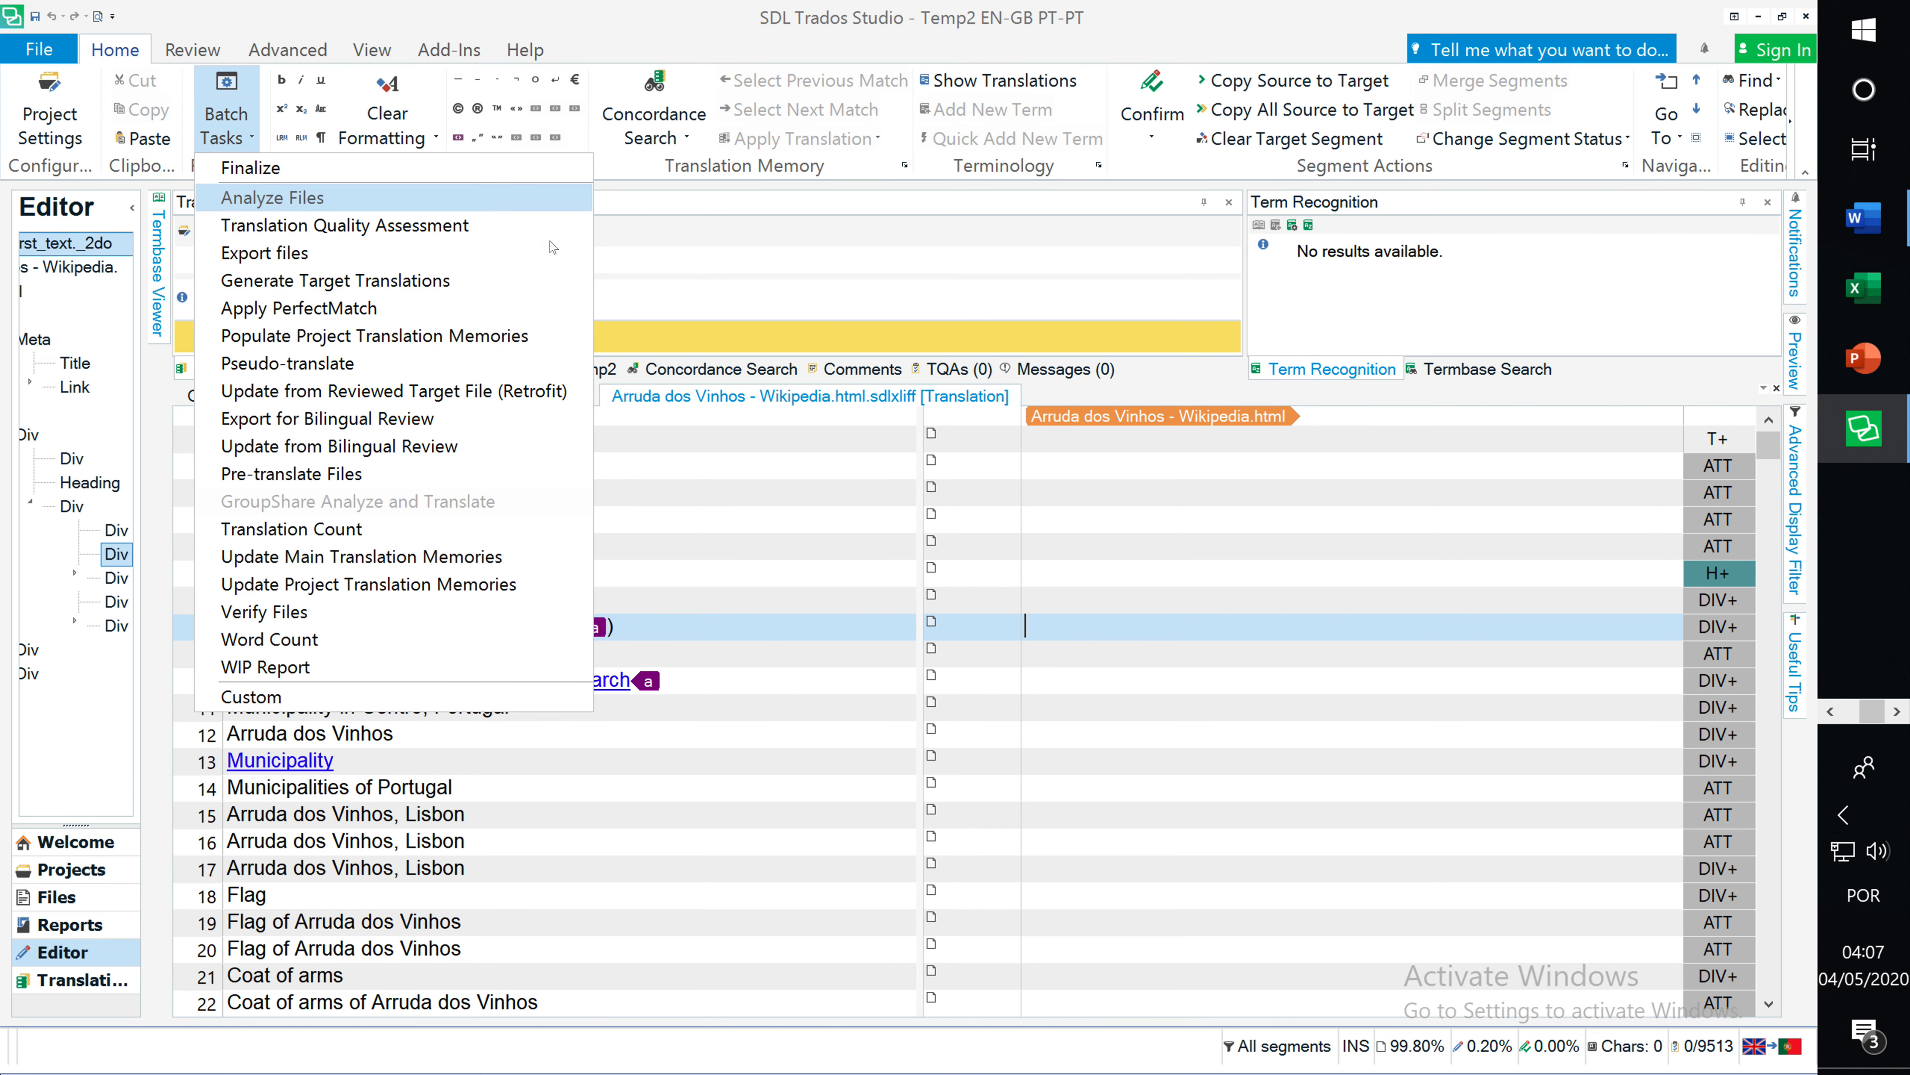
click(72, 869)
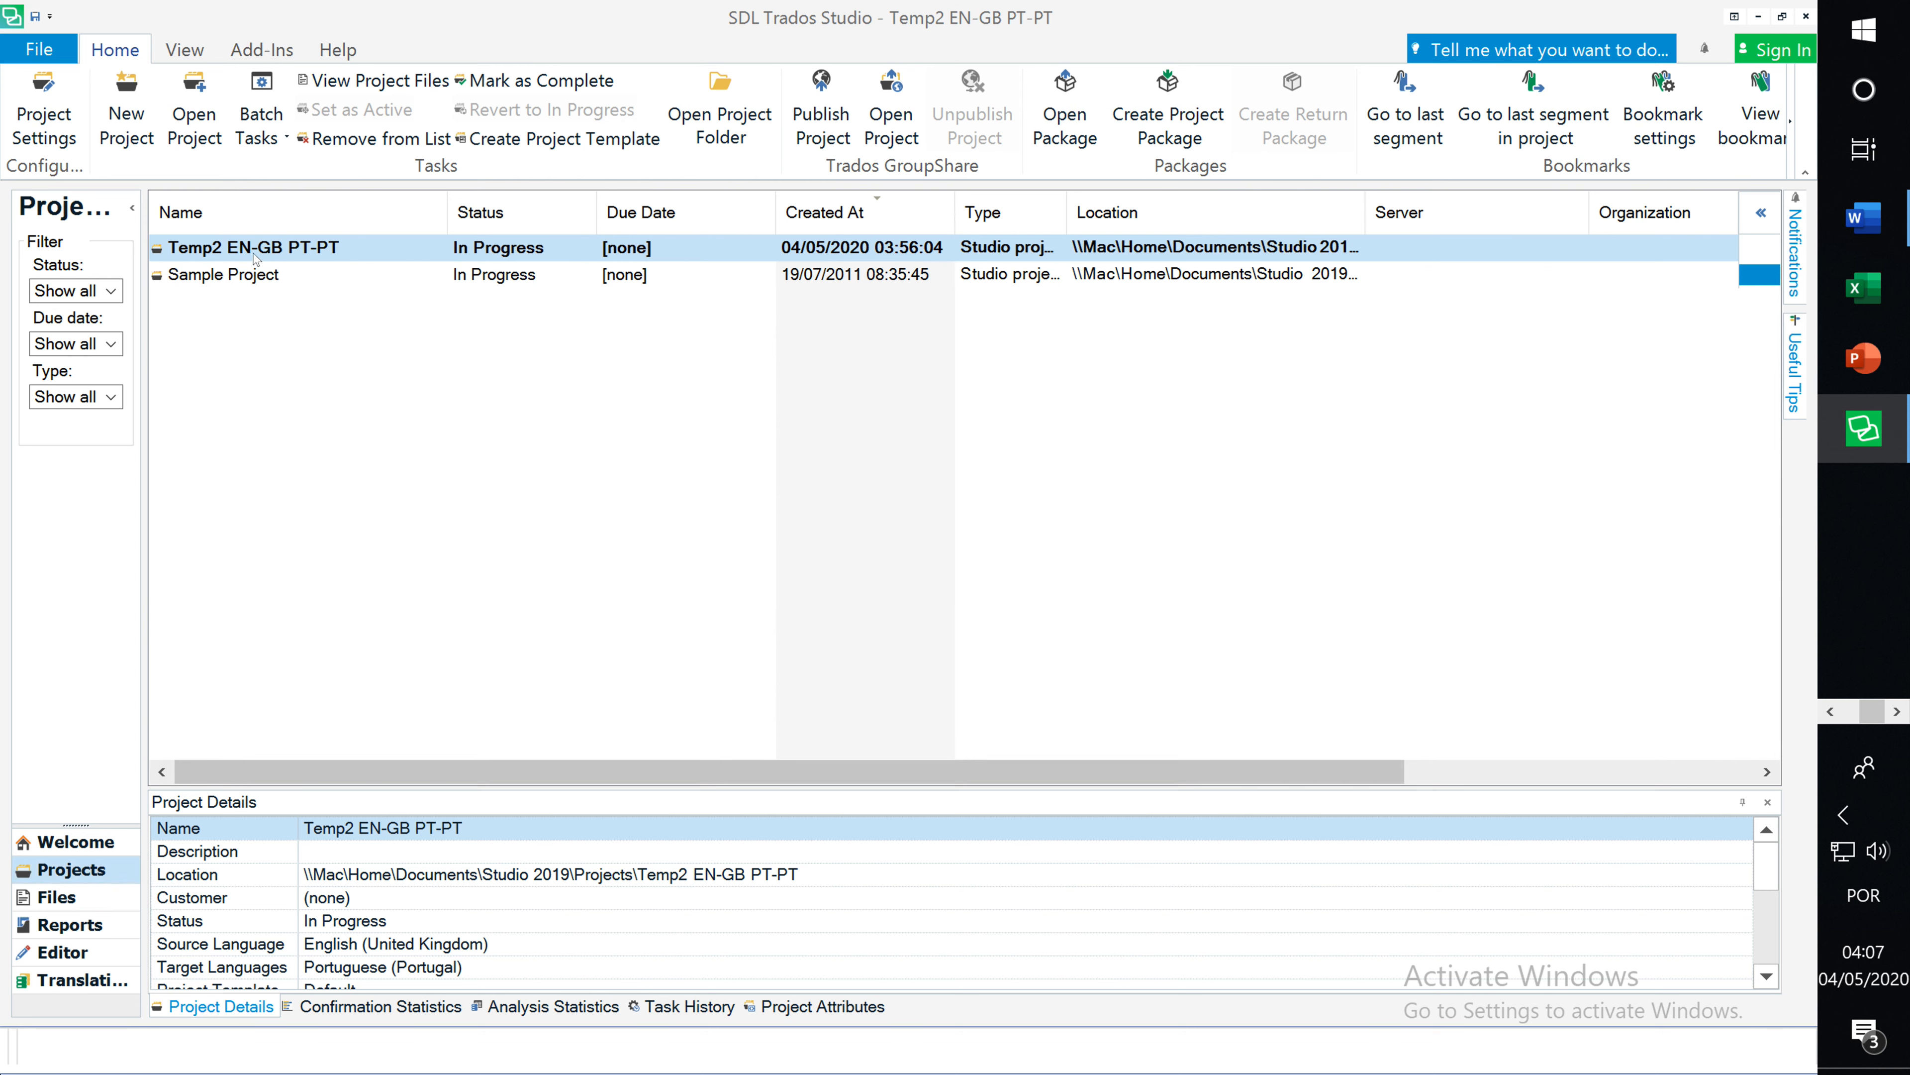
click(261, 120)
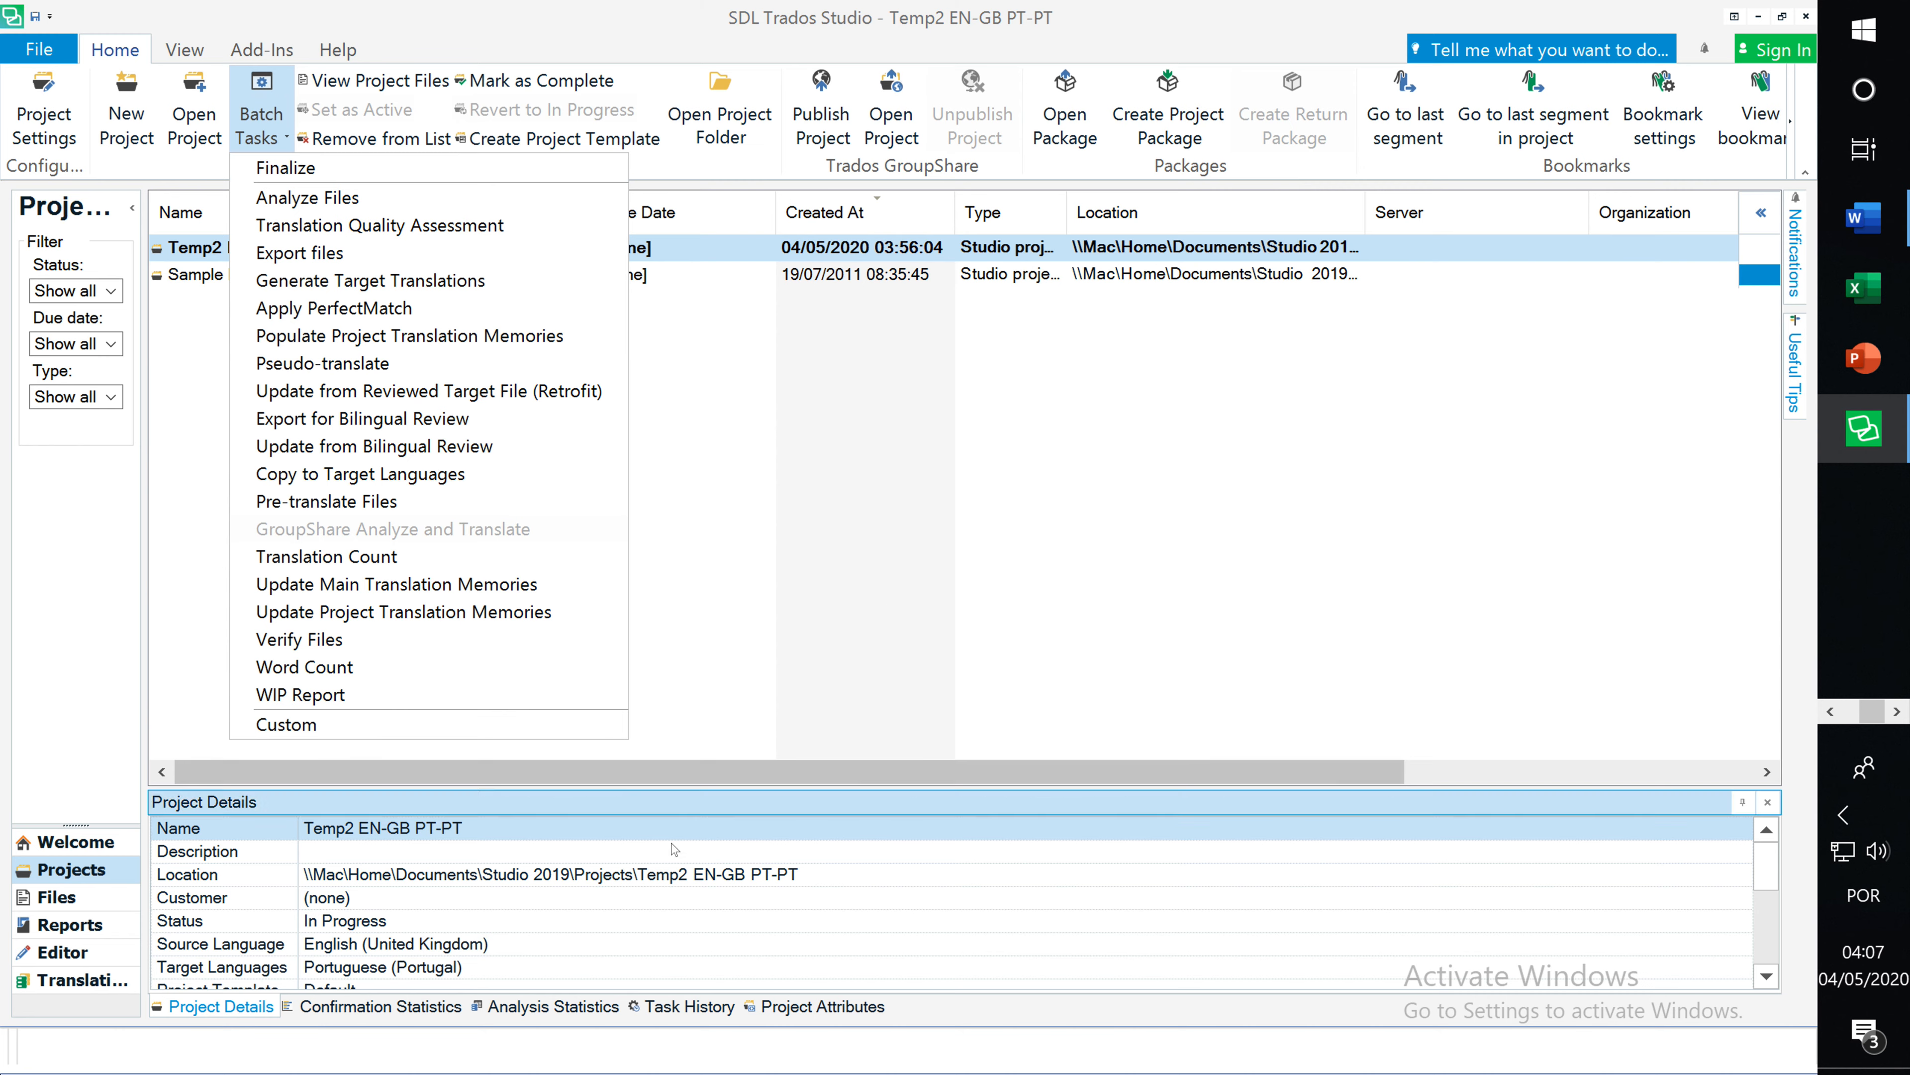
Open the "Good_morning_first_text._2doc.doc" file of the Temp2 EN-GB PT-PT project for translation.
click(56, 953)
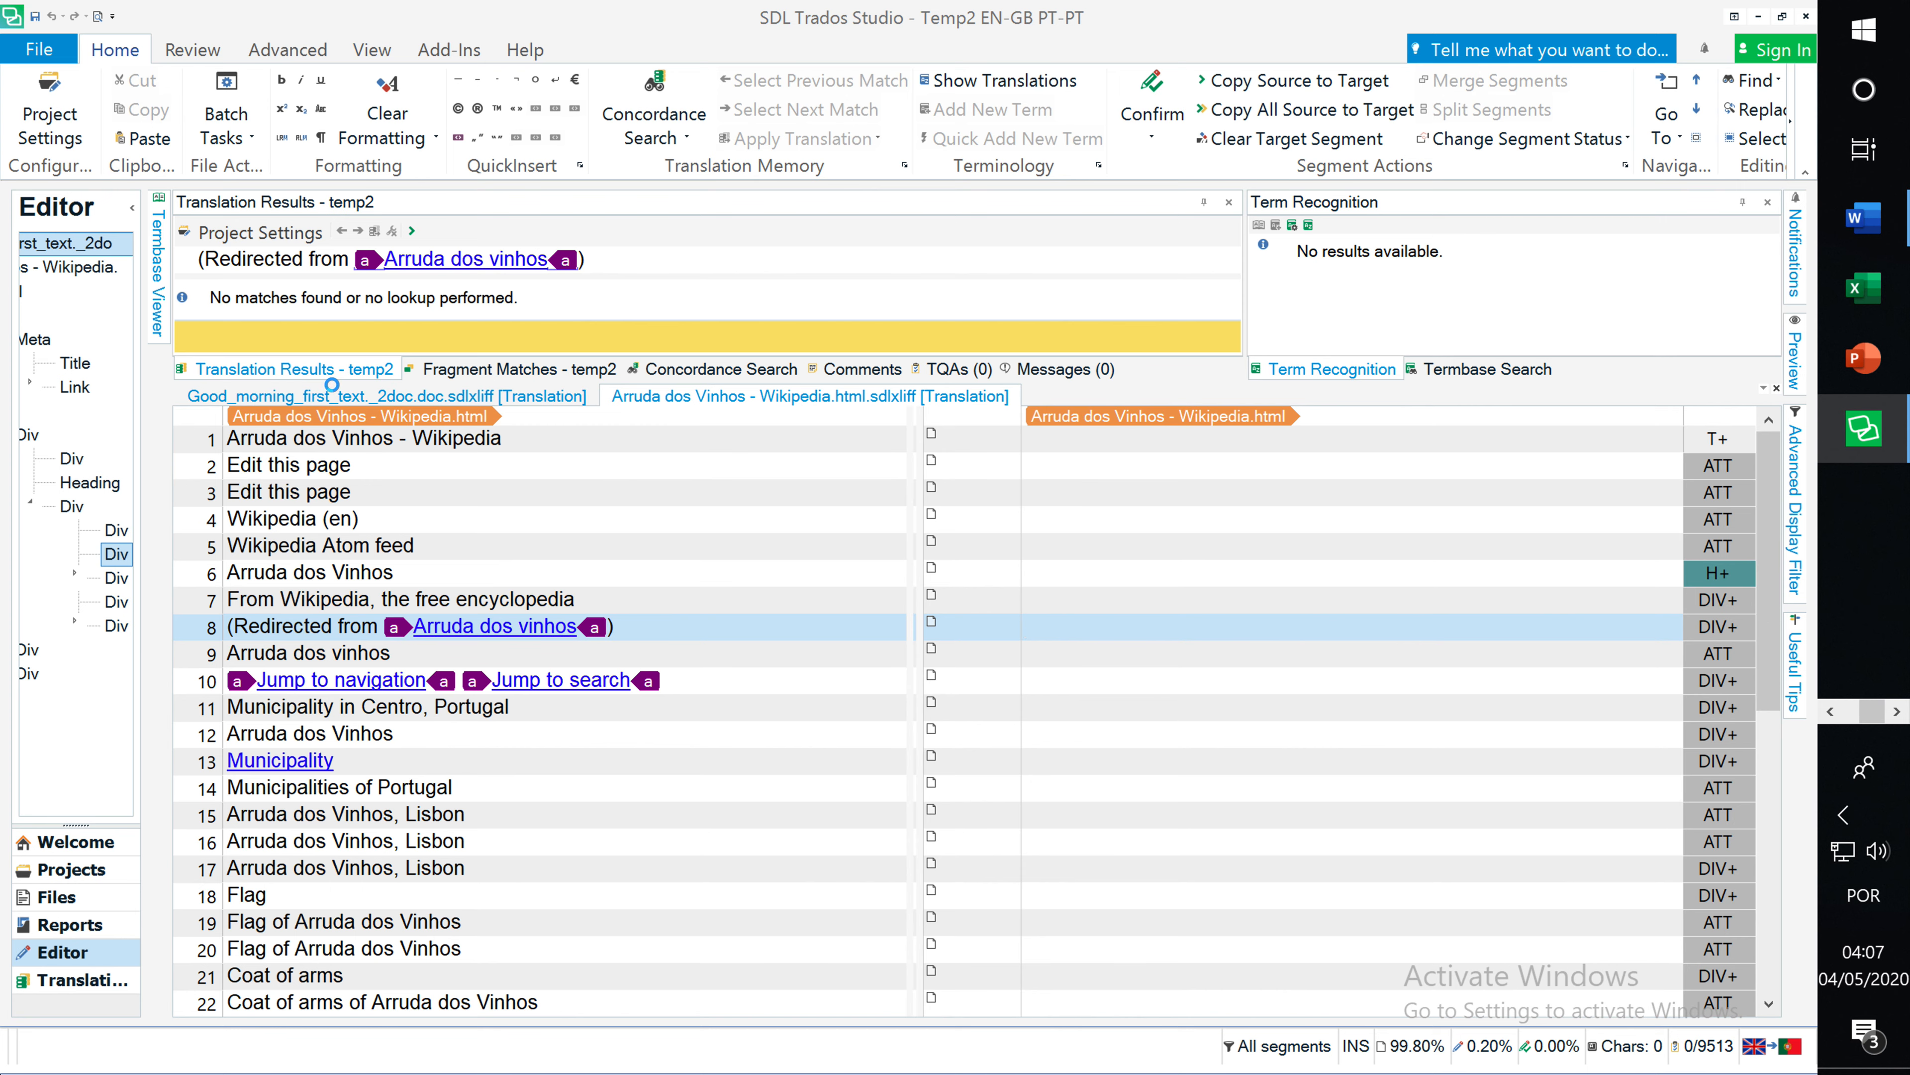
click(498, 399)
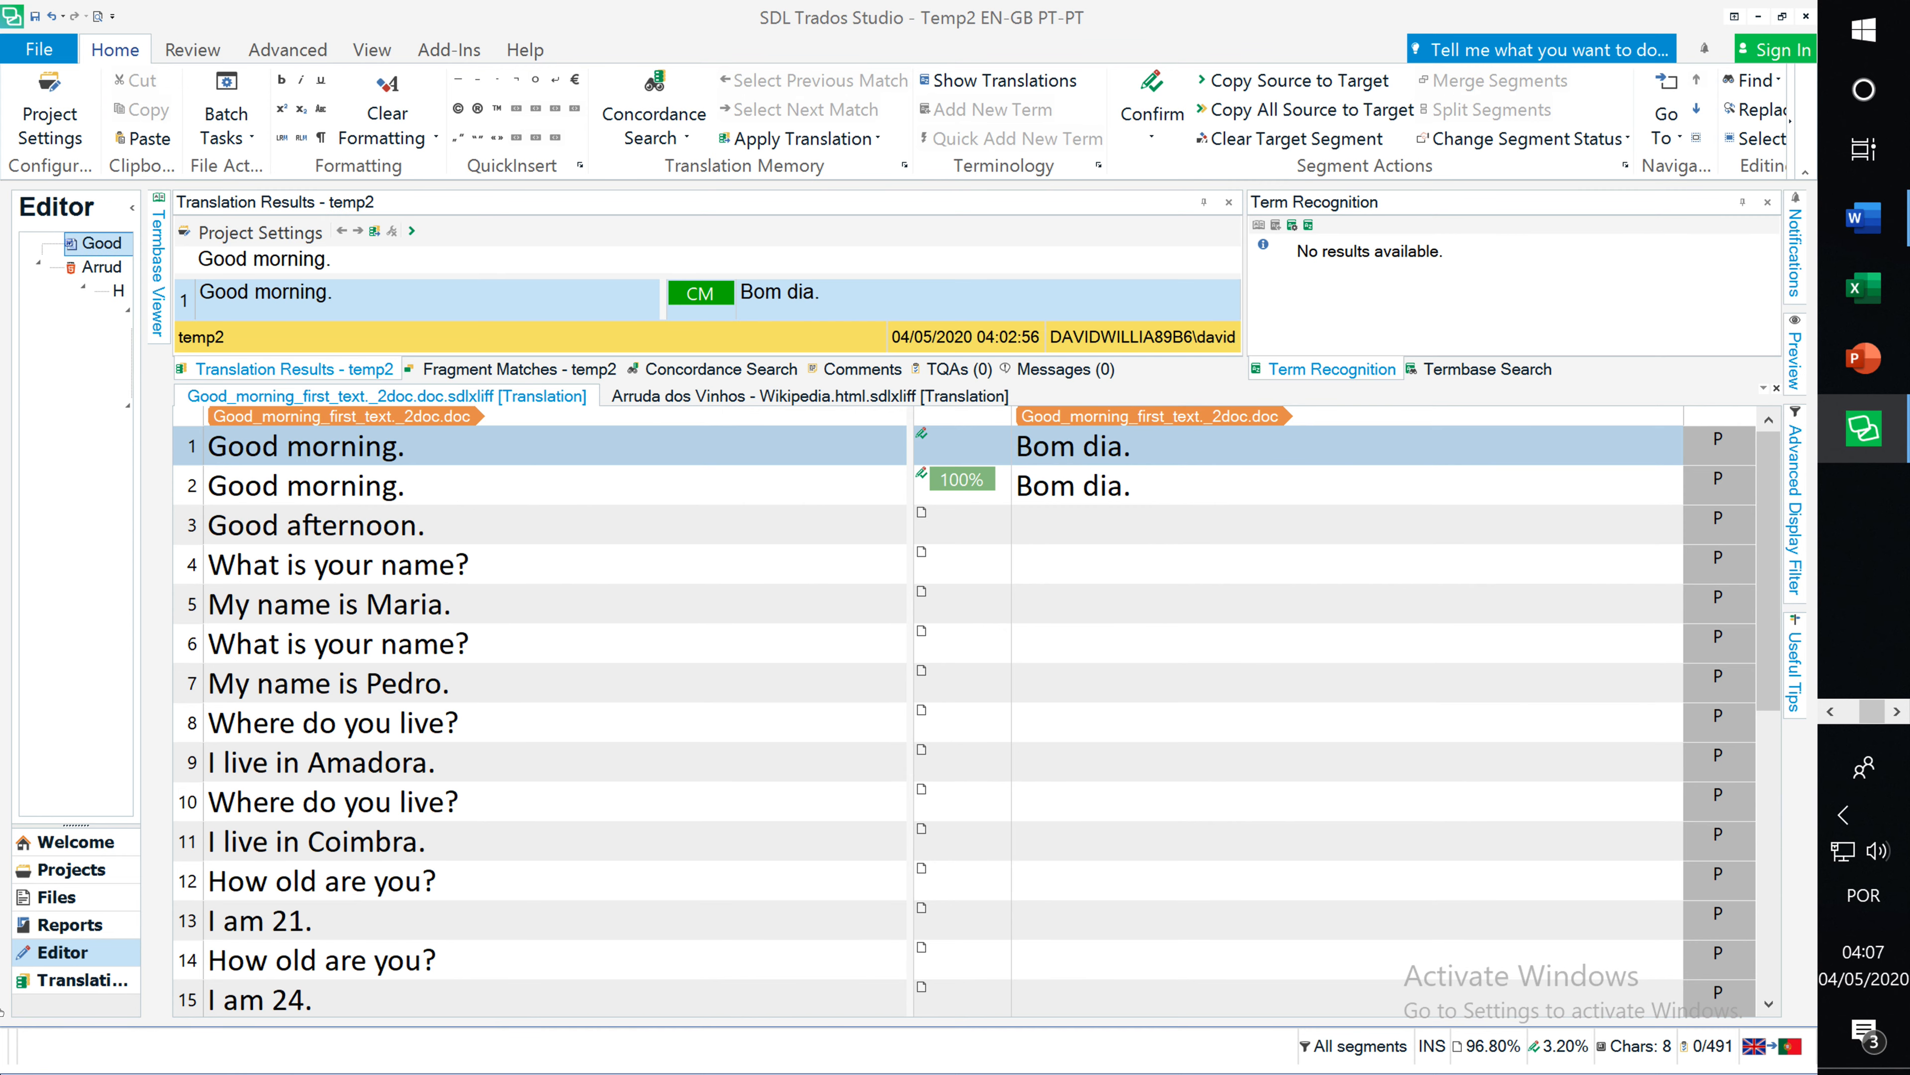
click(72, 870)
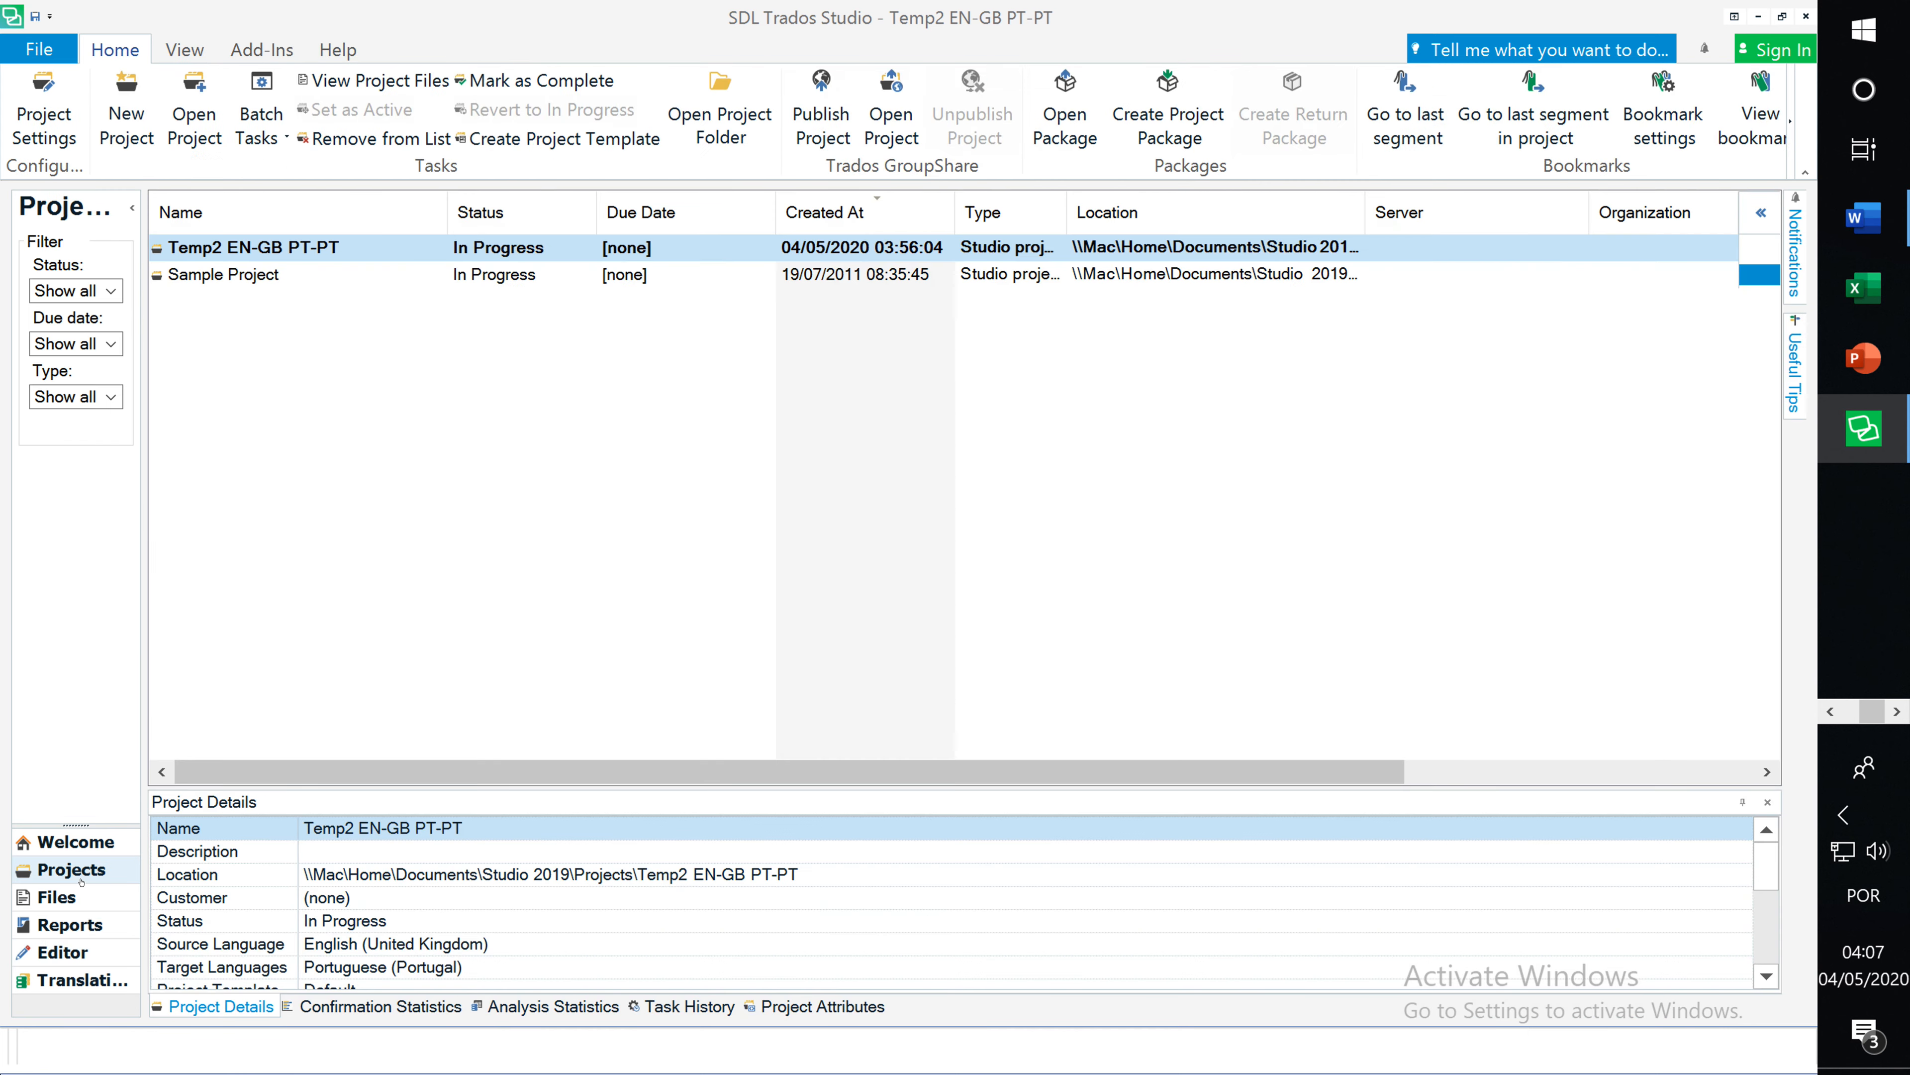
double_click(269, 251)
click(270, 264)
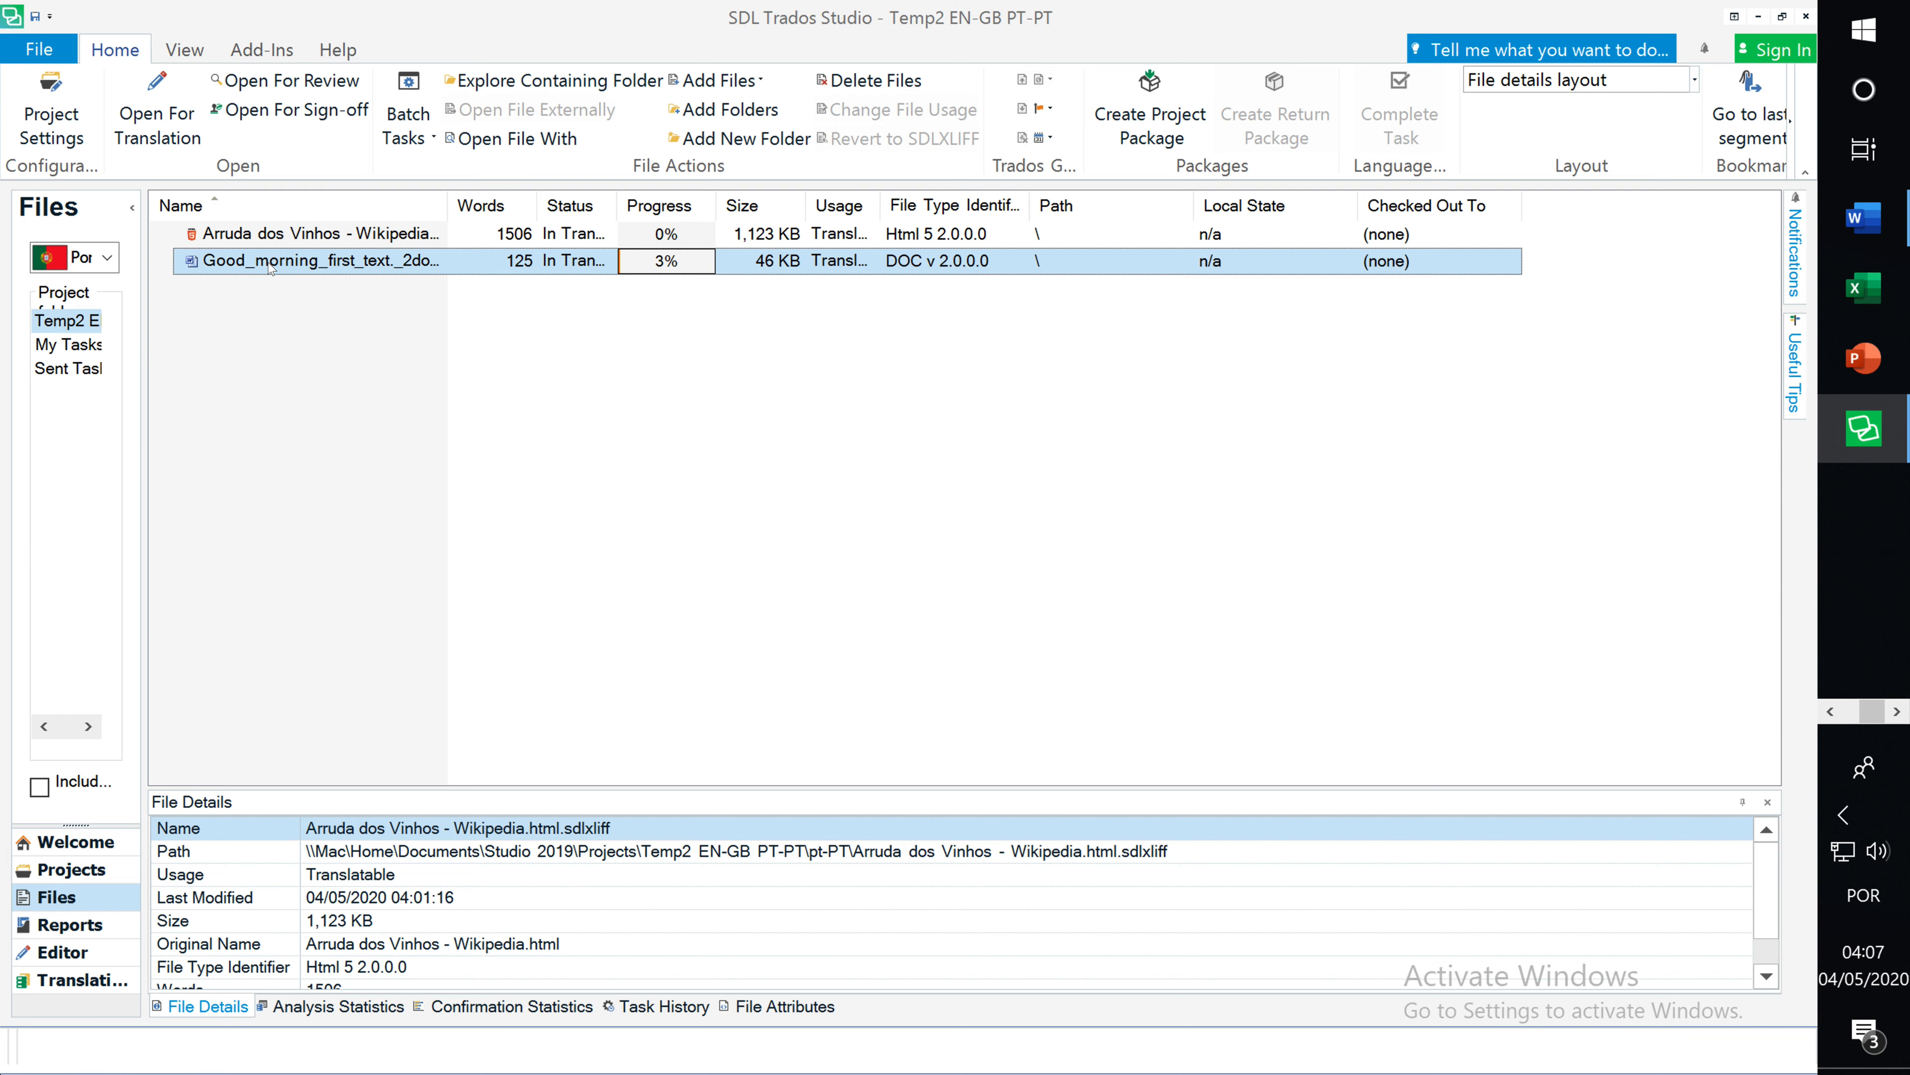
double_click(270, 263)
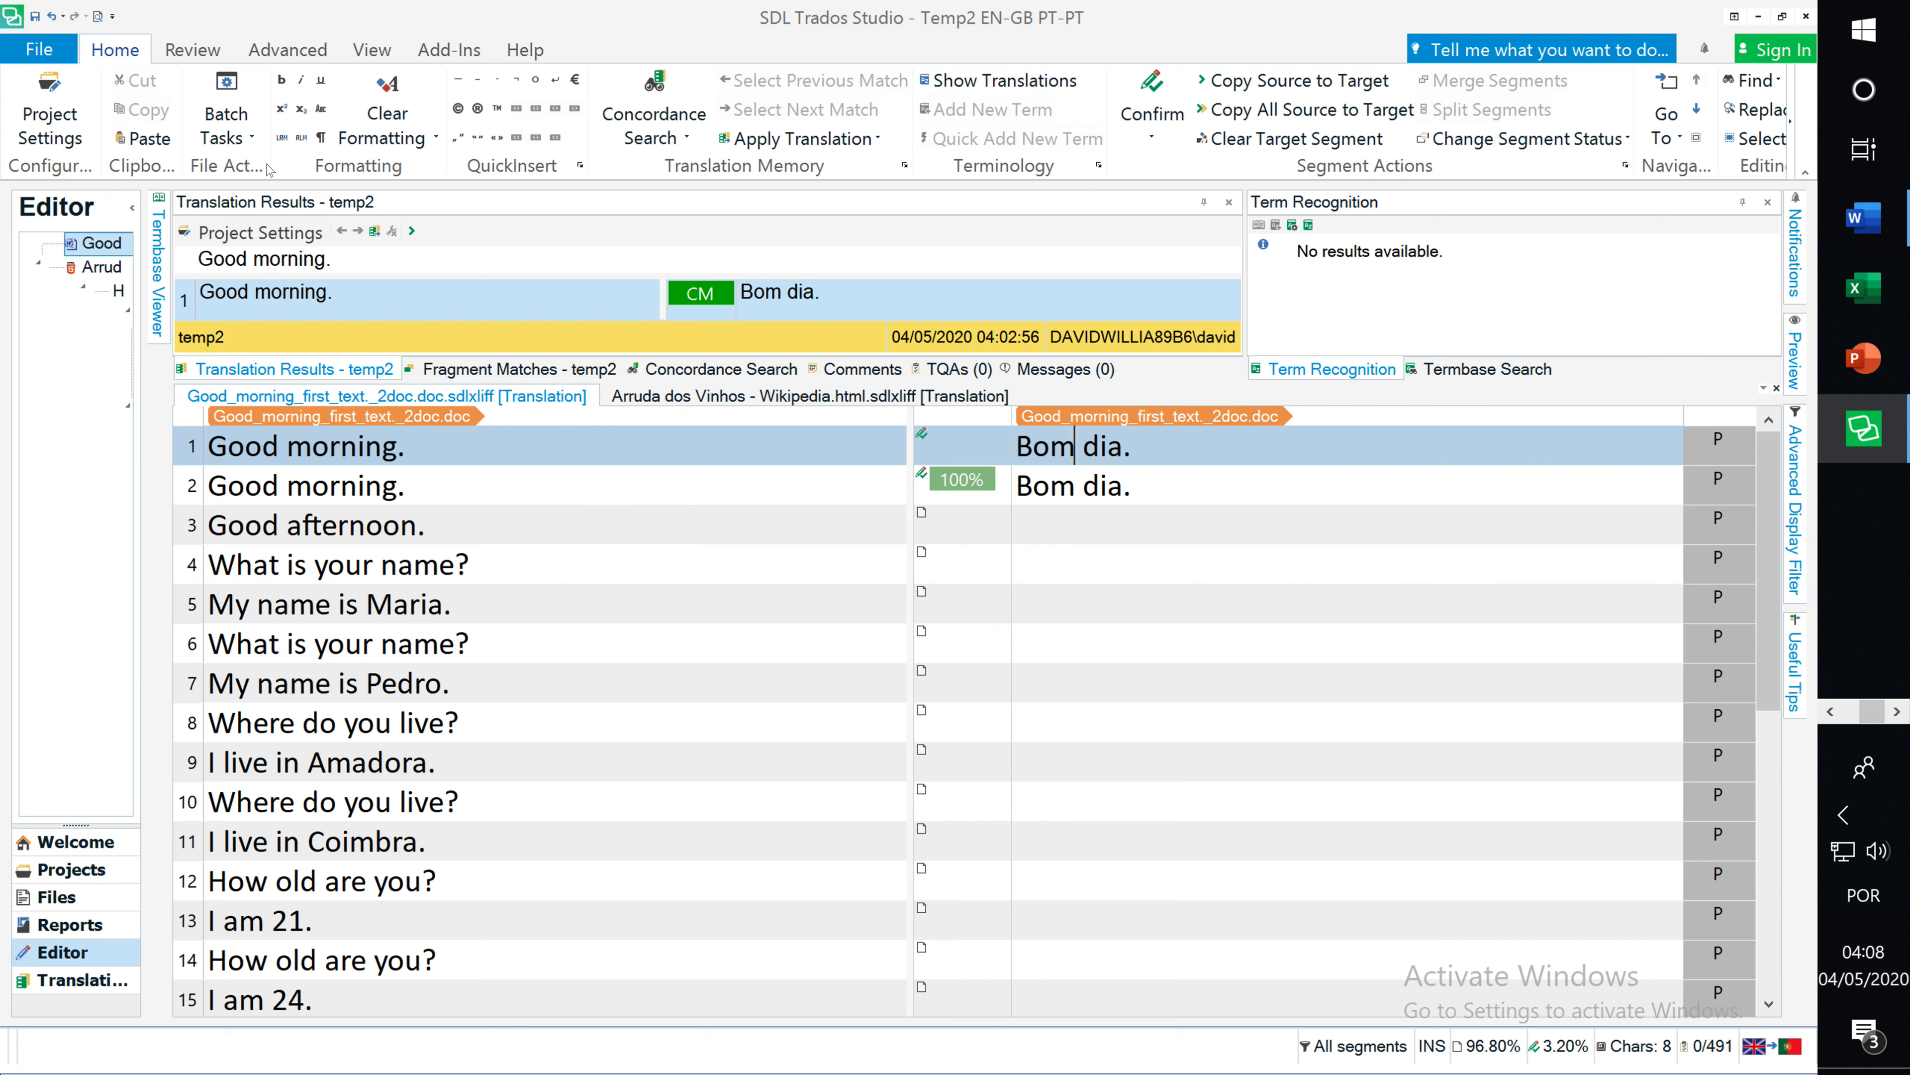
Save the target document as "PT_Good_morning_first_text._2doc.doc" in the pt-PT folder.
click(39, 49)
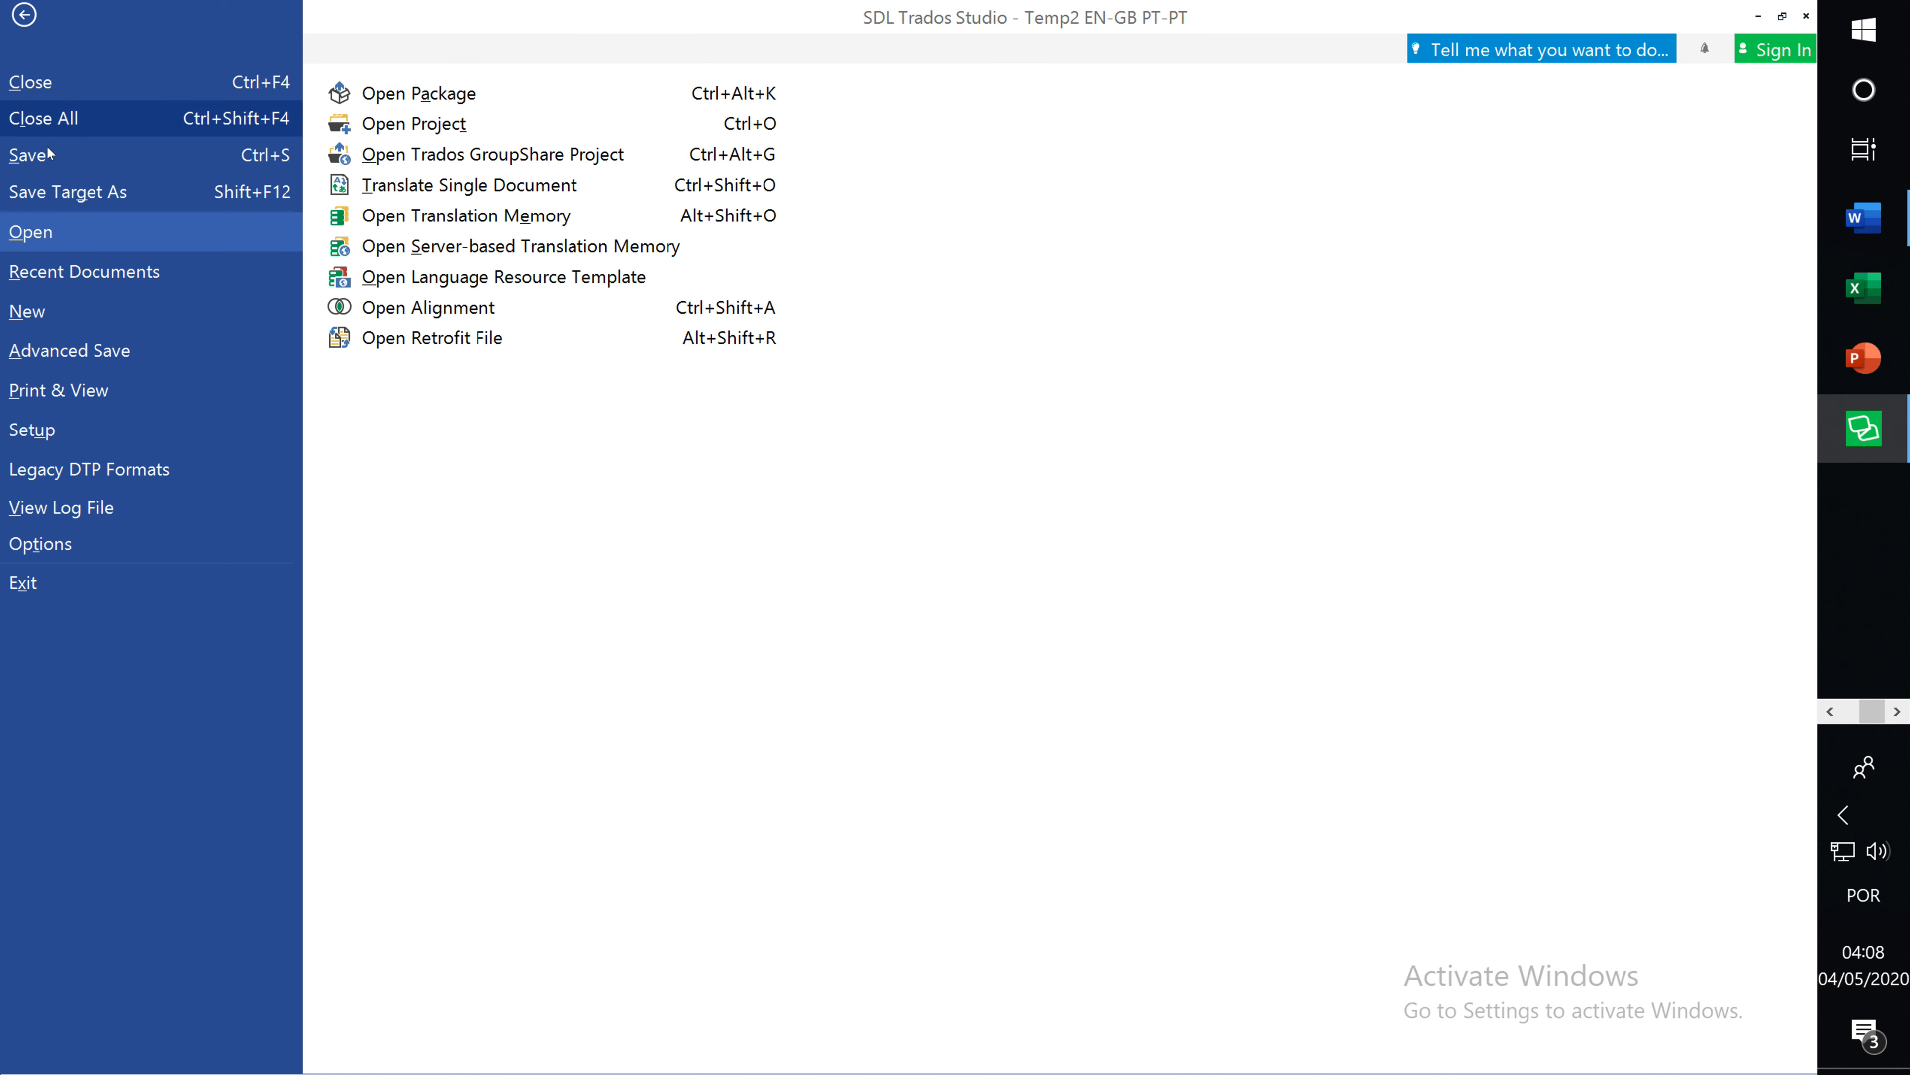
click(57, 196)
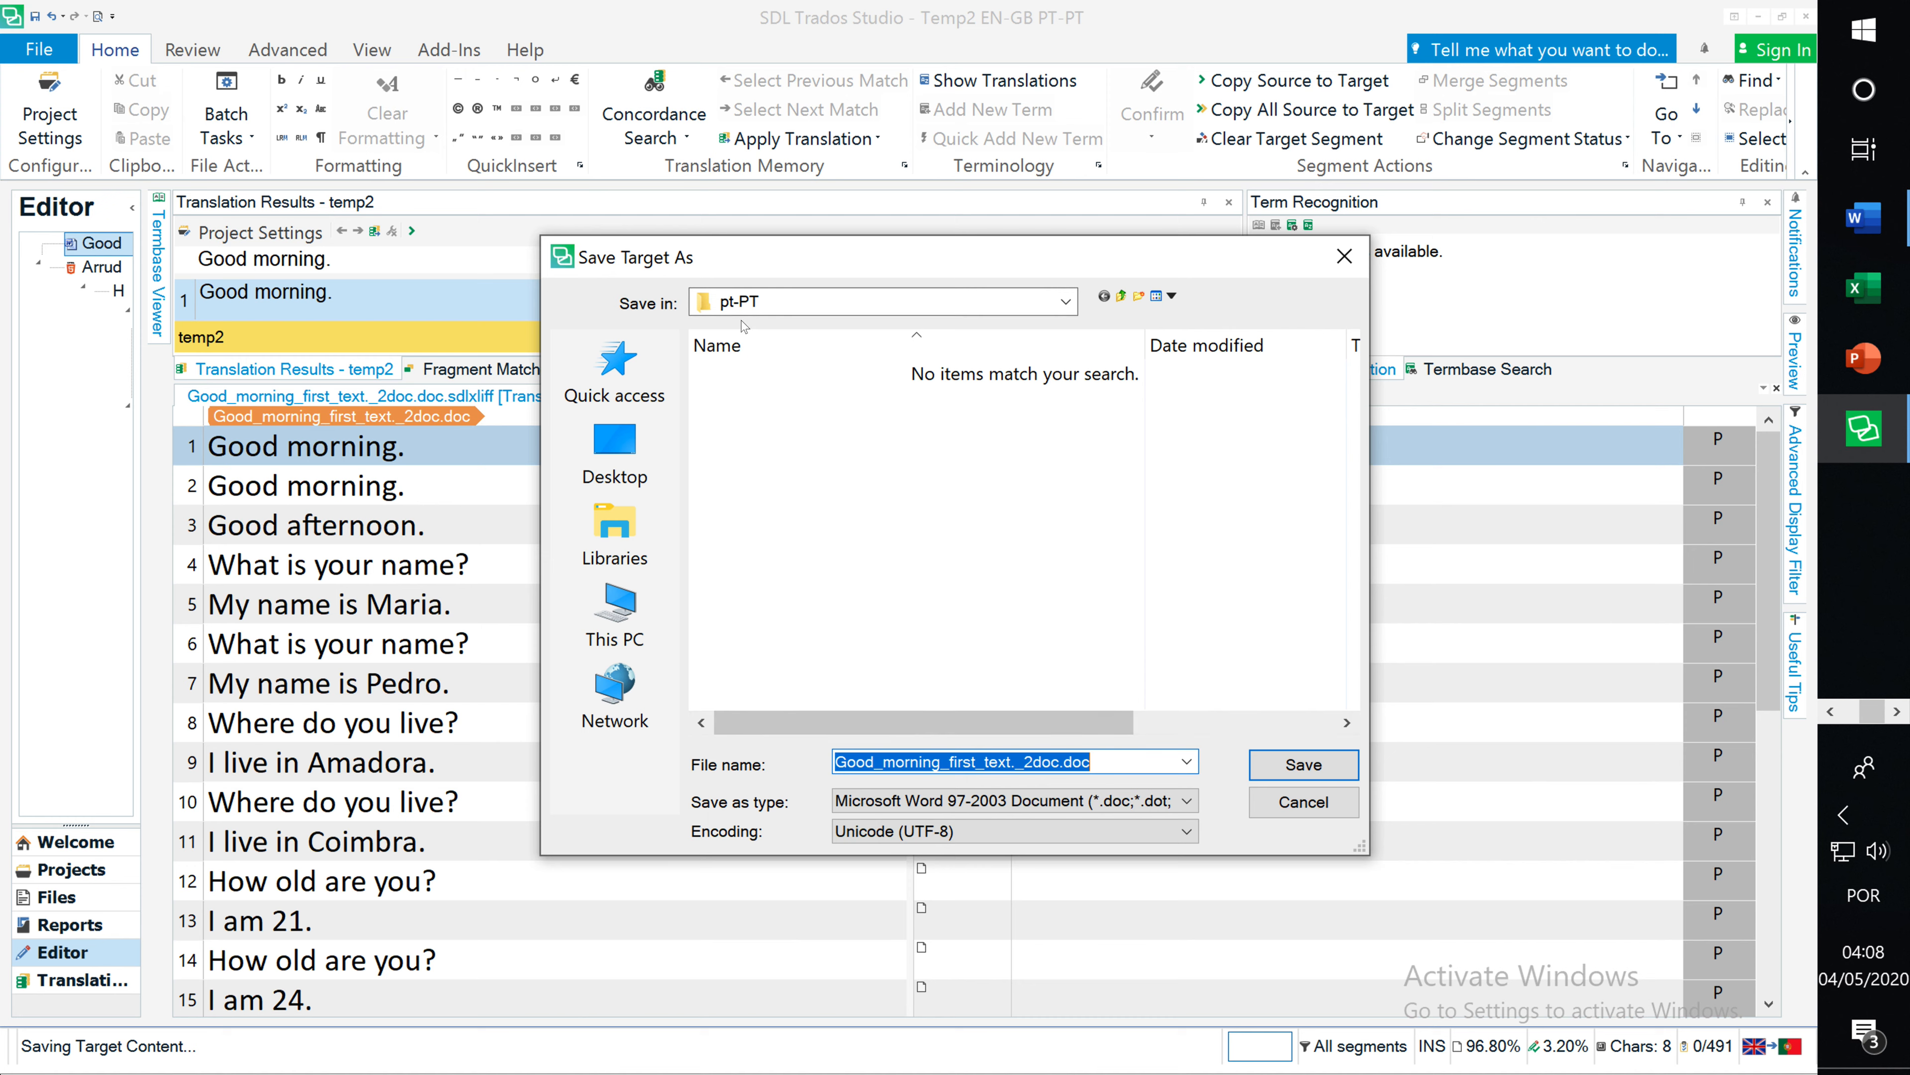
click(836, 763)
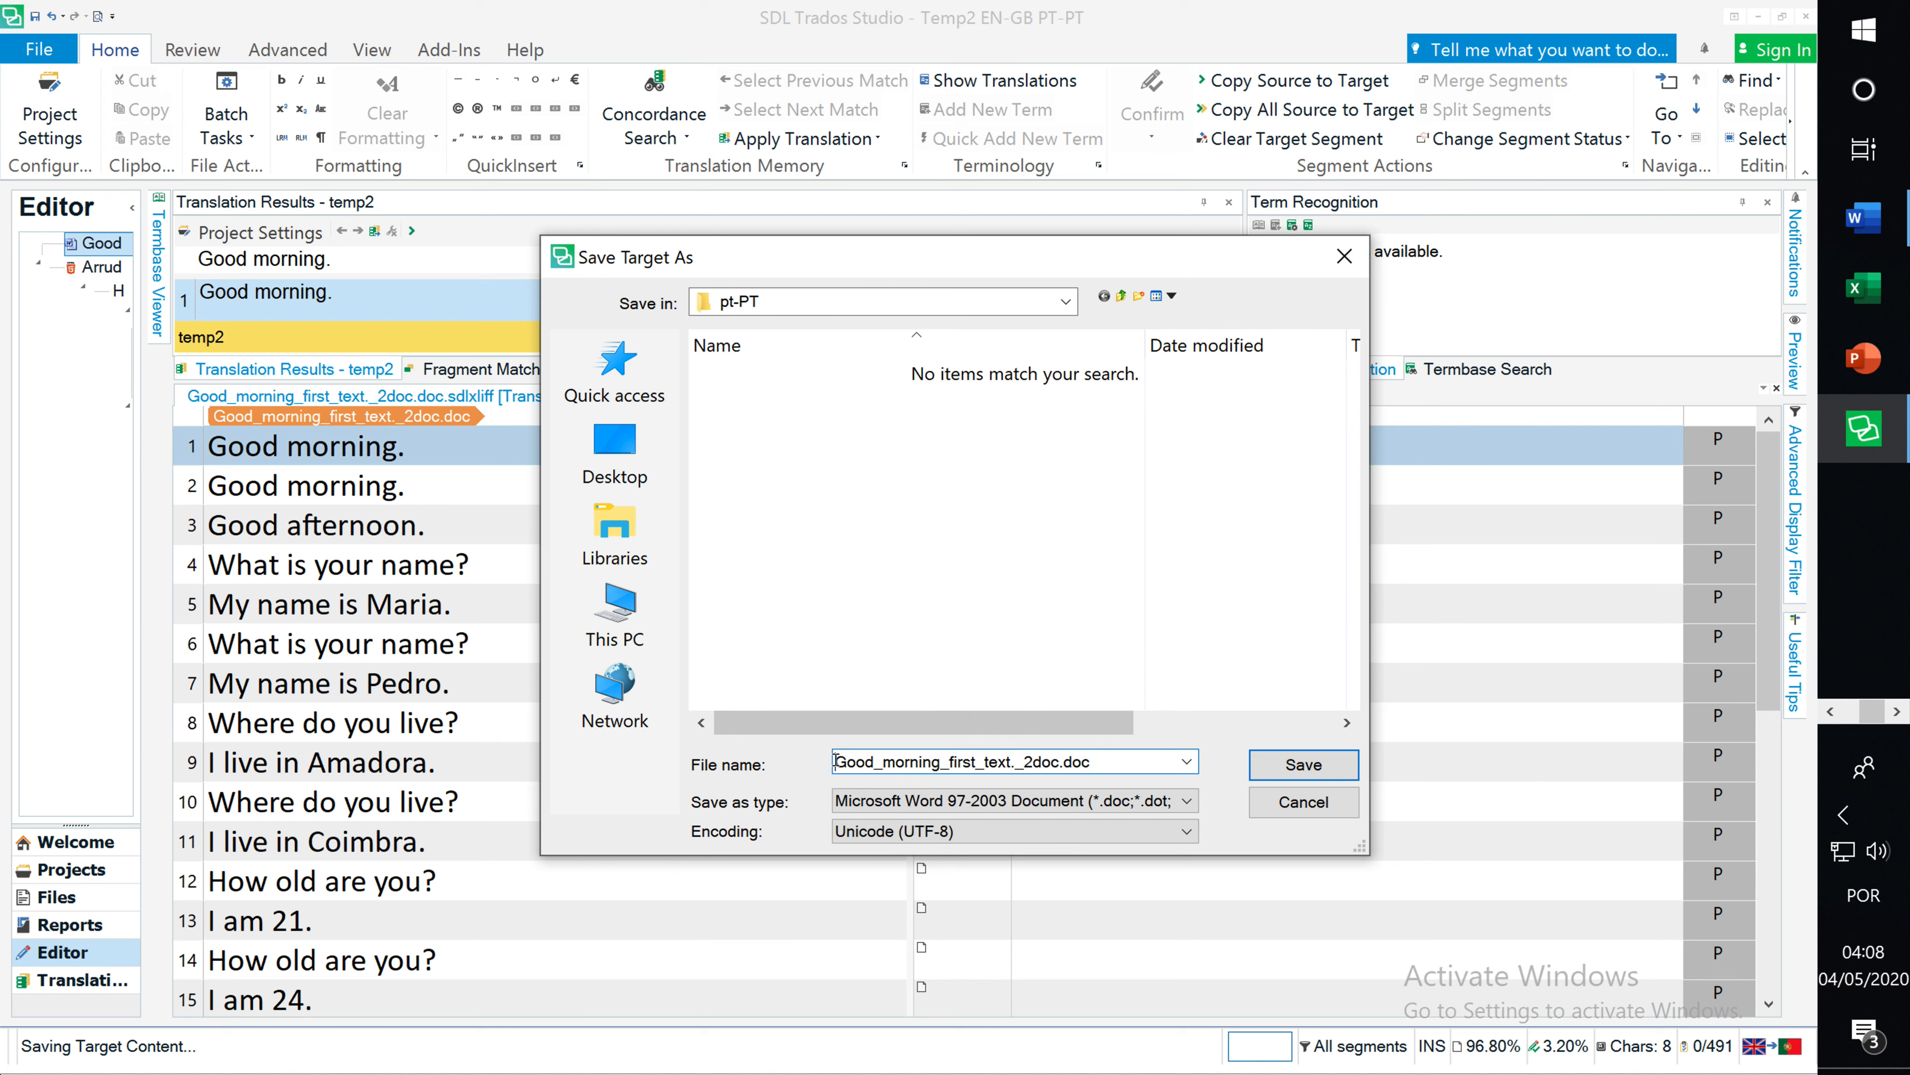
text(PT)
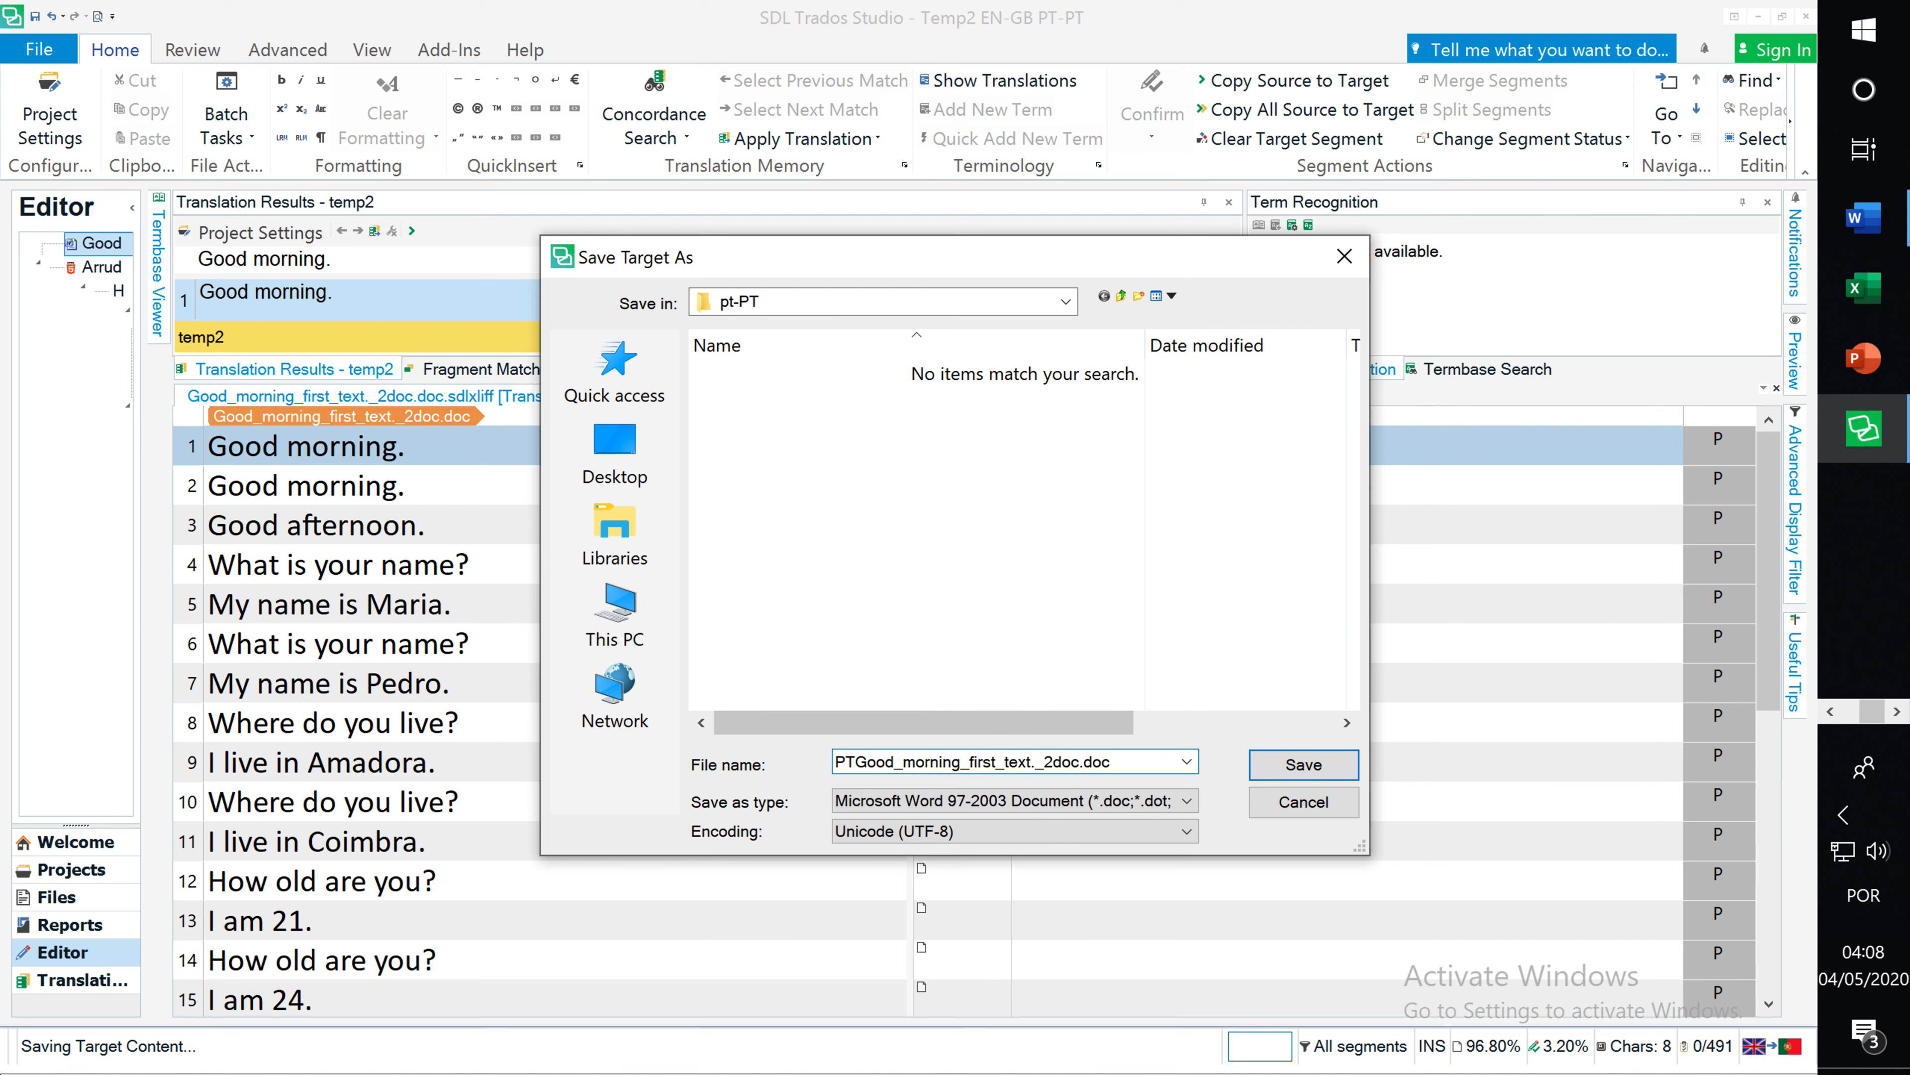
text(_)
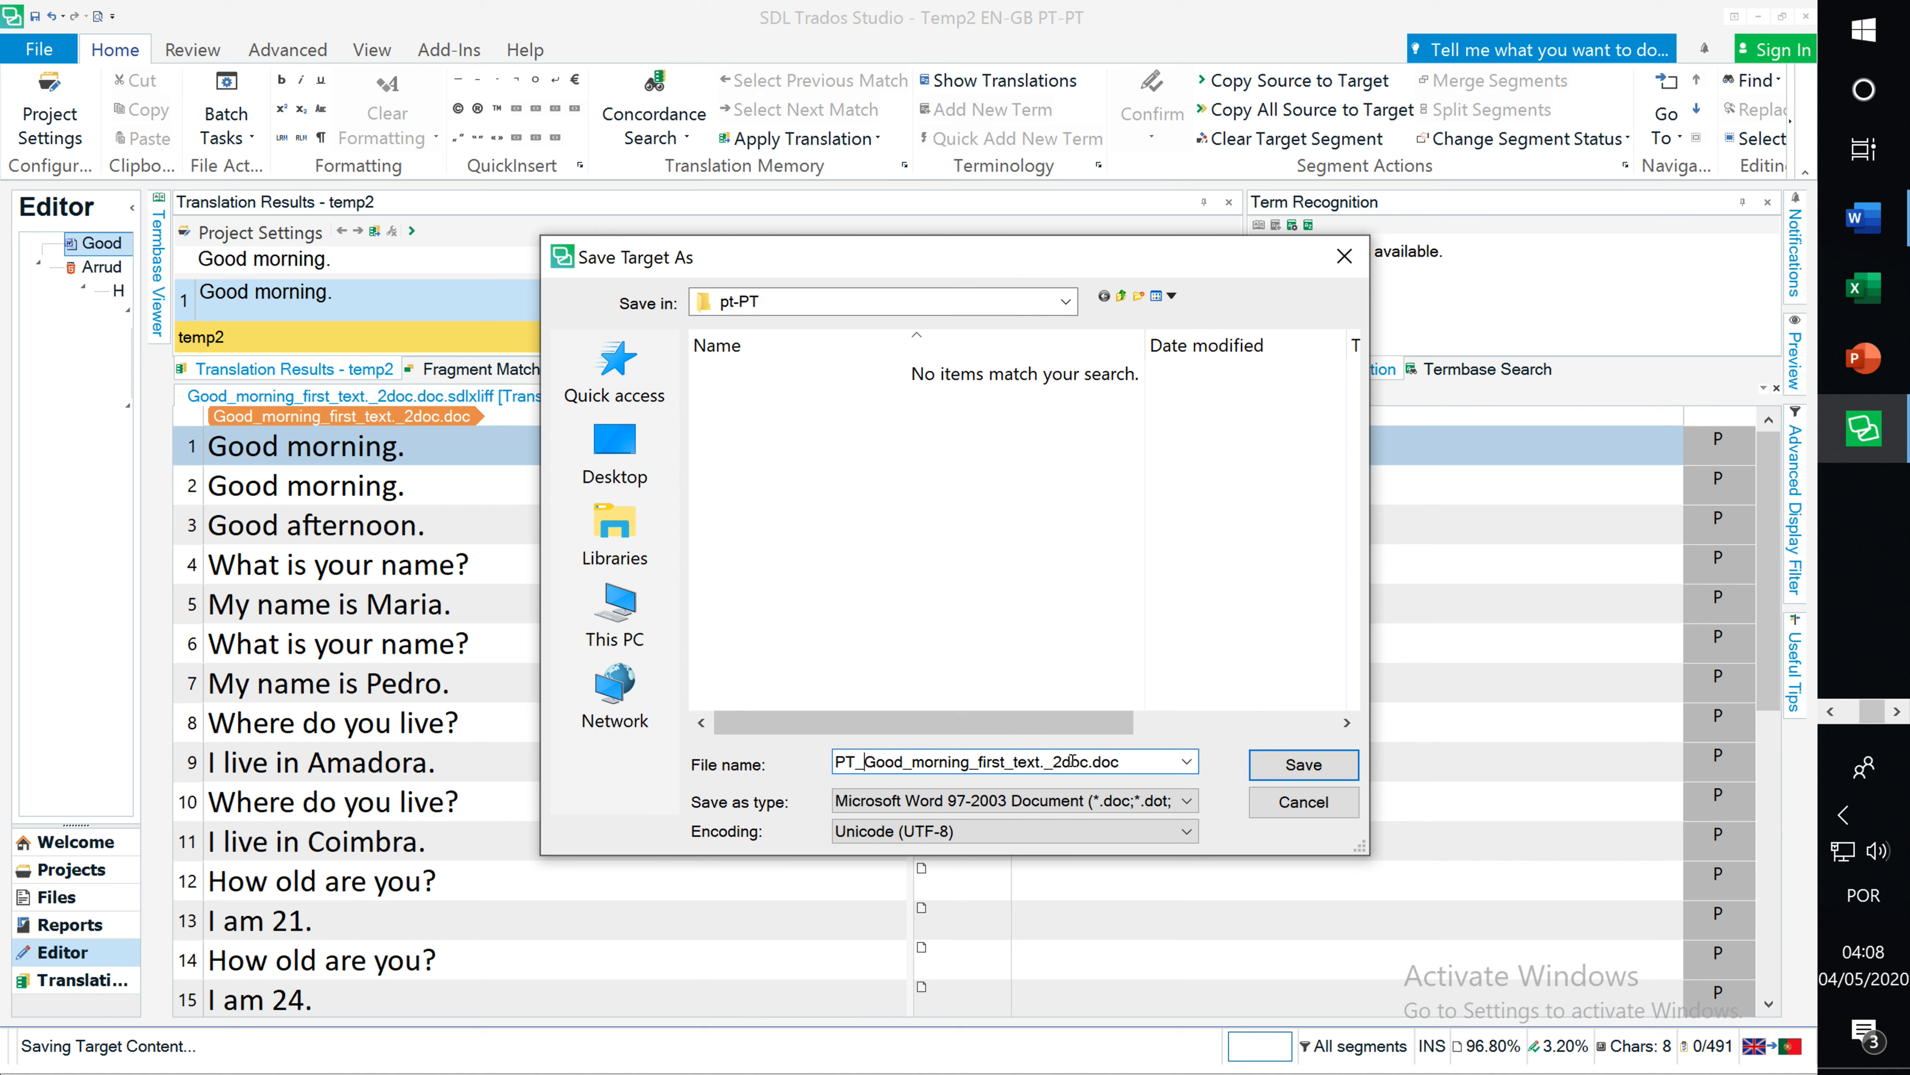
click(1320, 771)
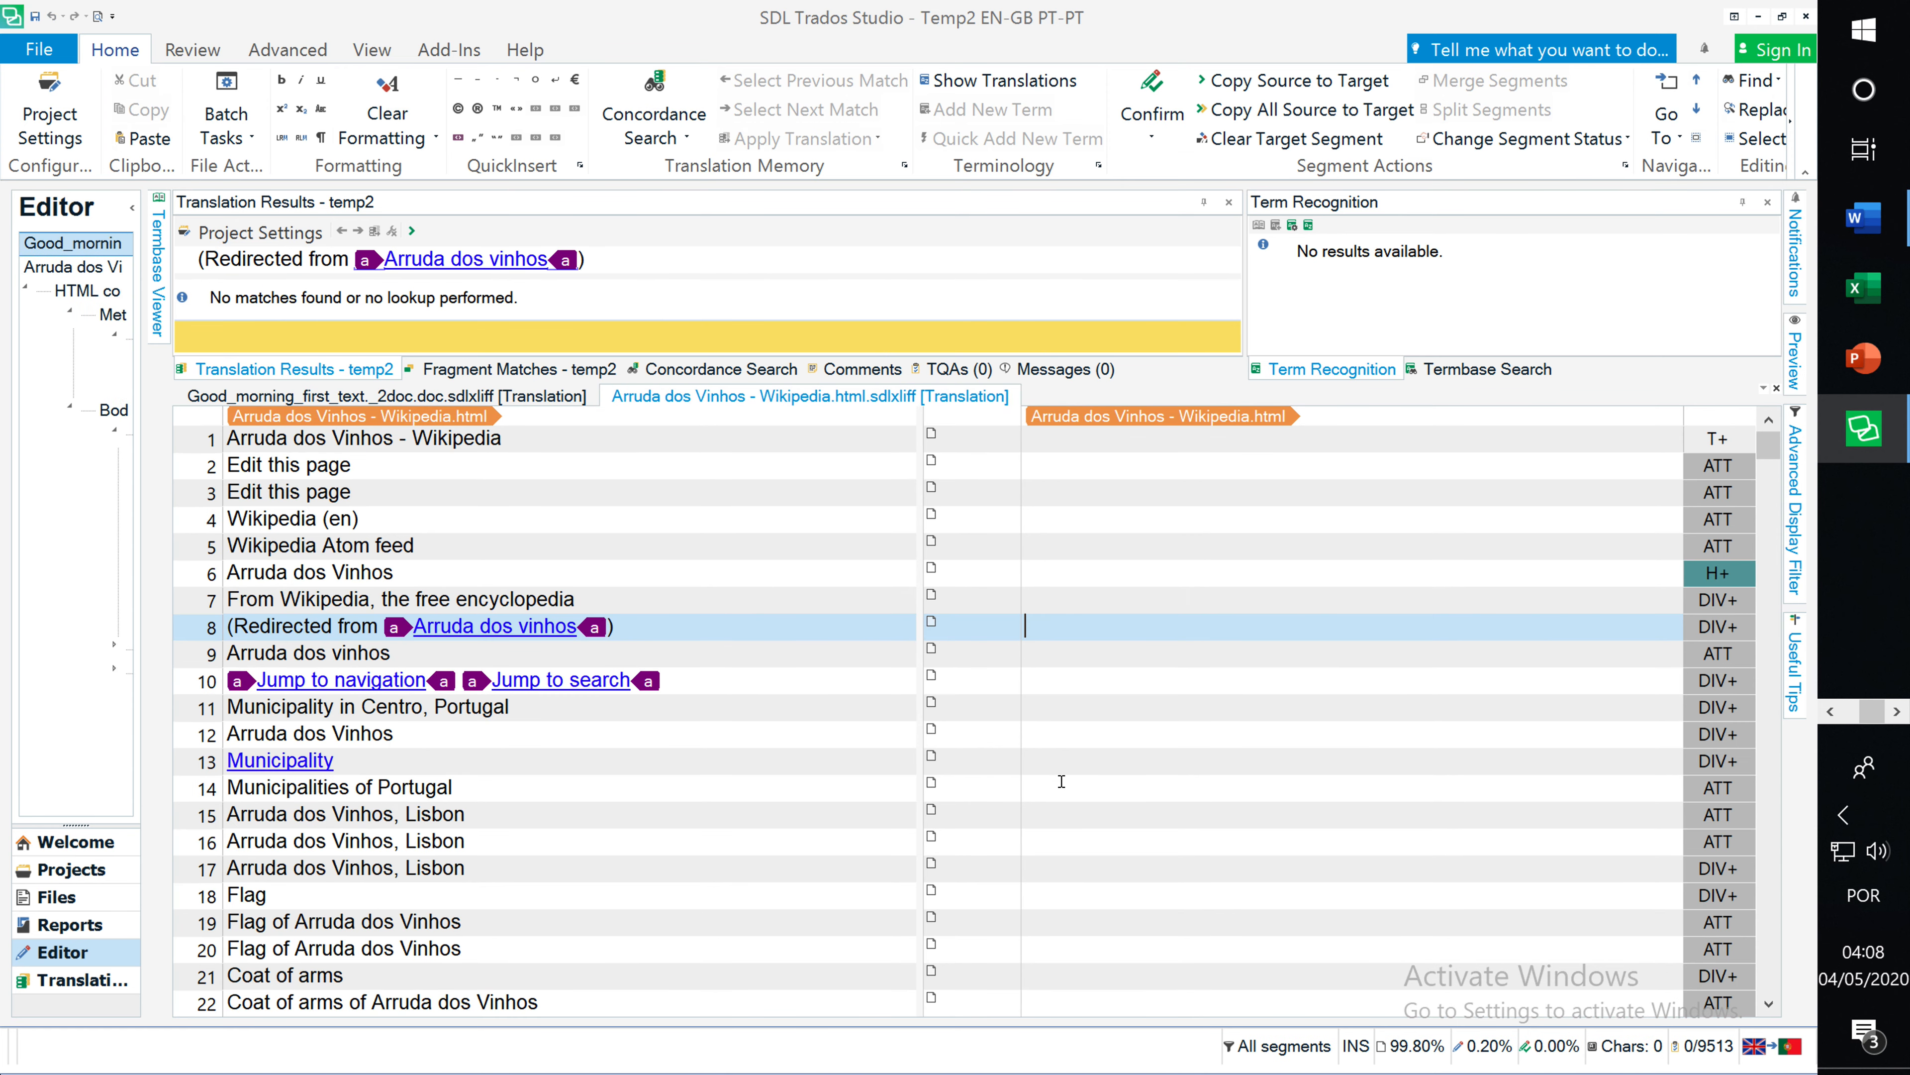
Copy the source of segment 8 in the Wikipedia file to its target and translate "Redirected from" as "Redirecionado de".
right_click(1066, 629)
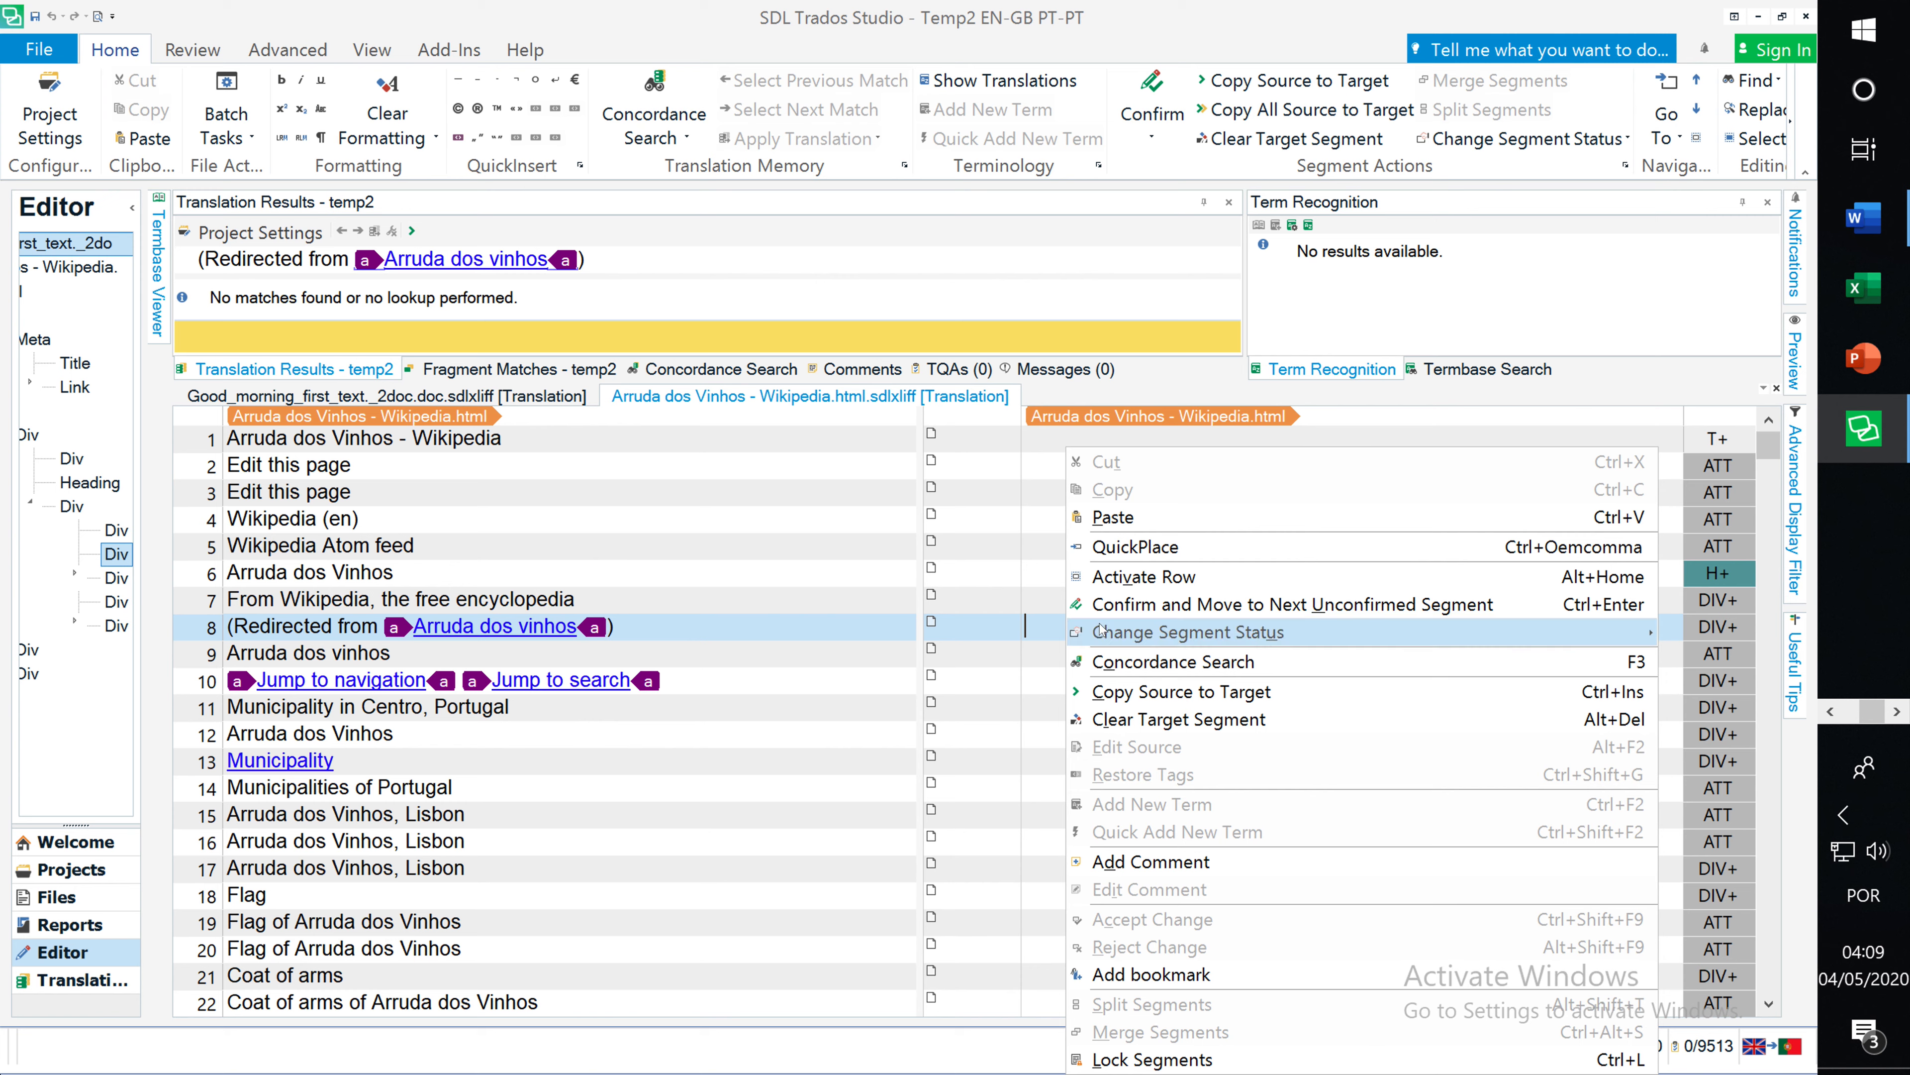
click(1252, 698)
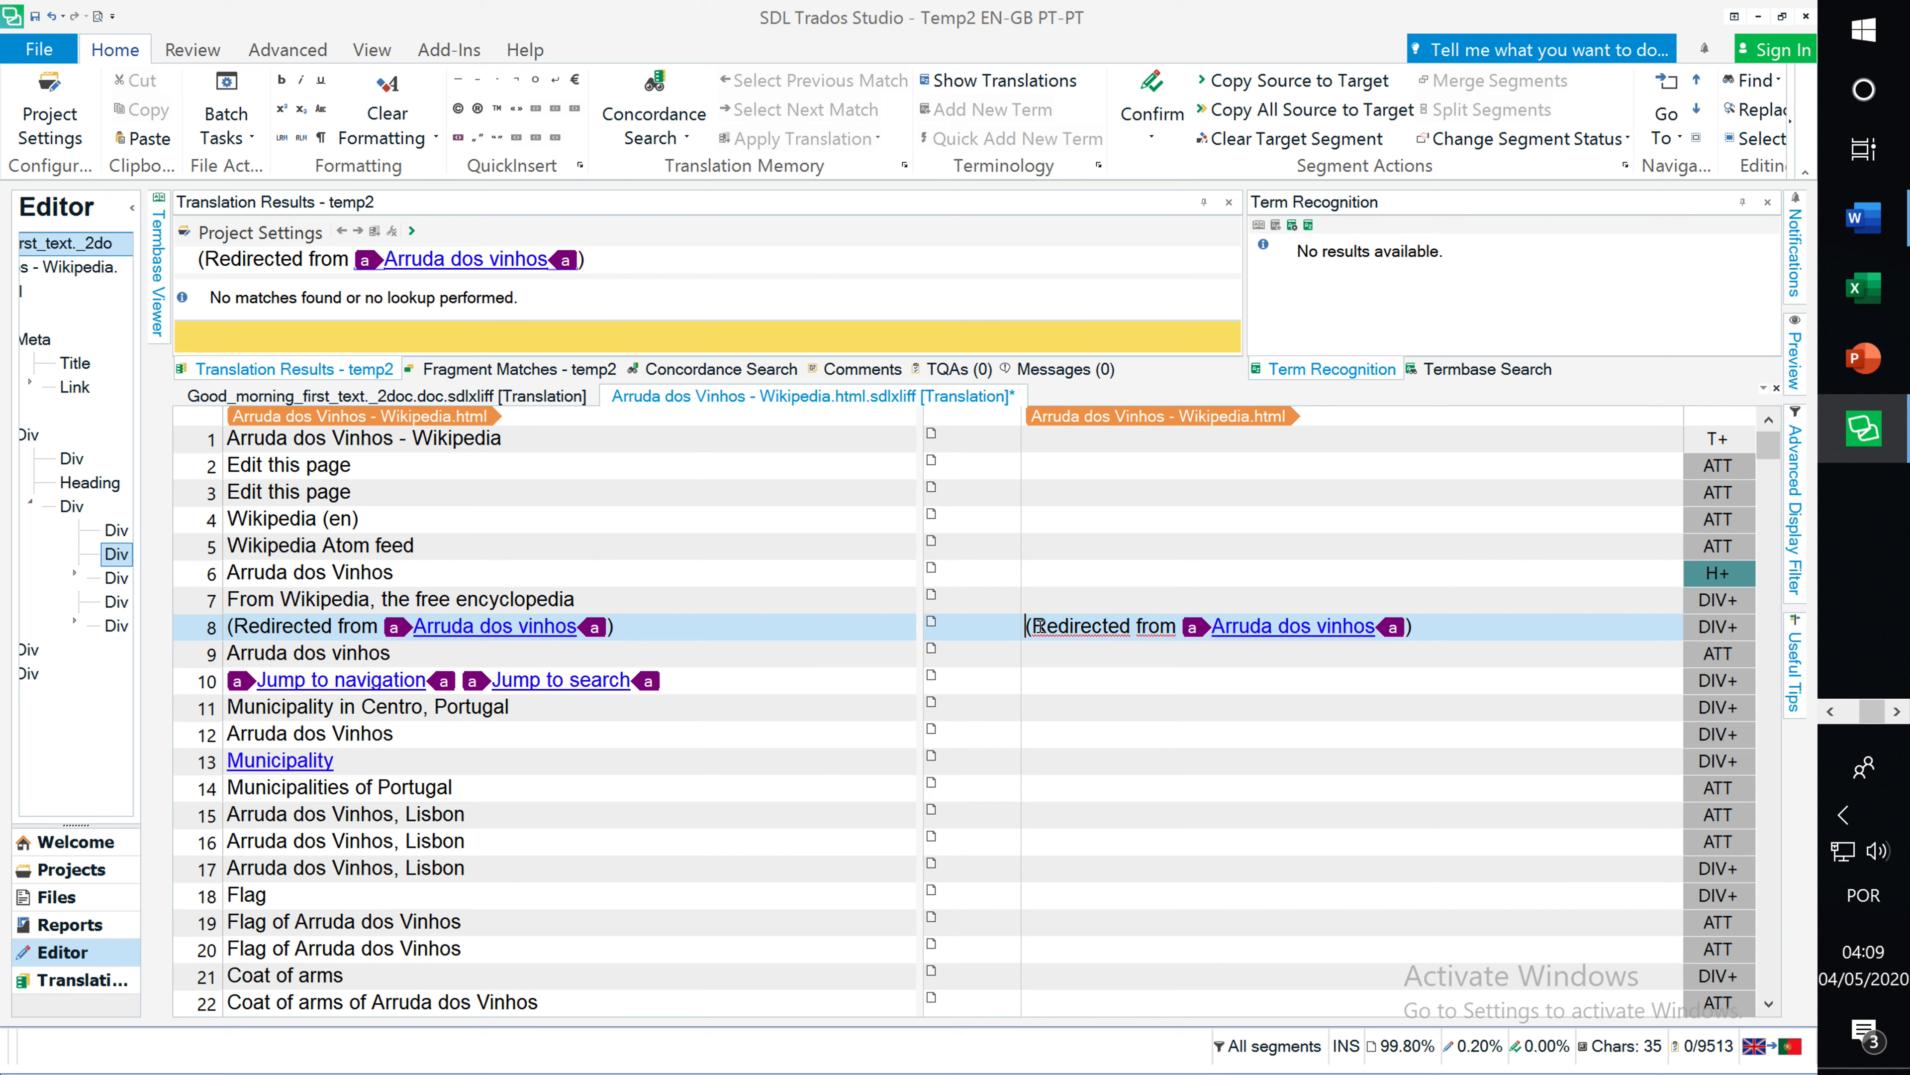
drag(1074, 624, 1178, 628)
text(recionad)
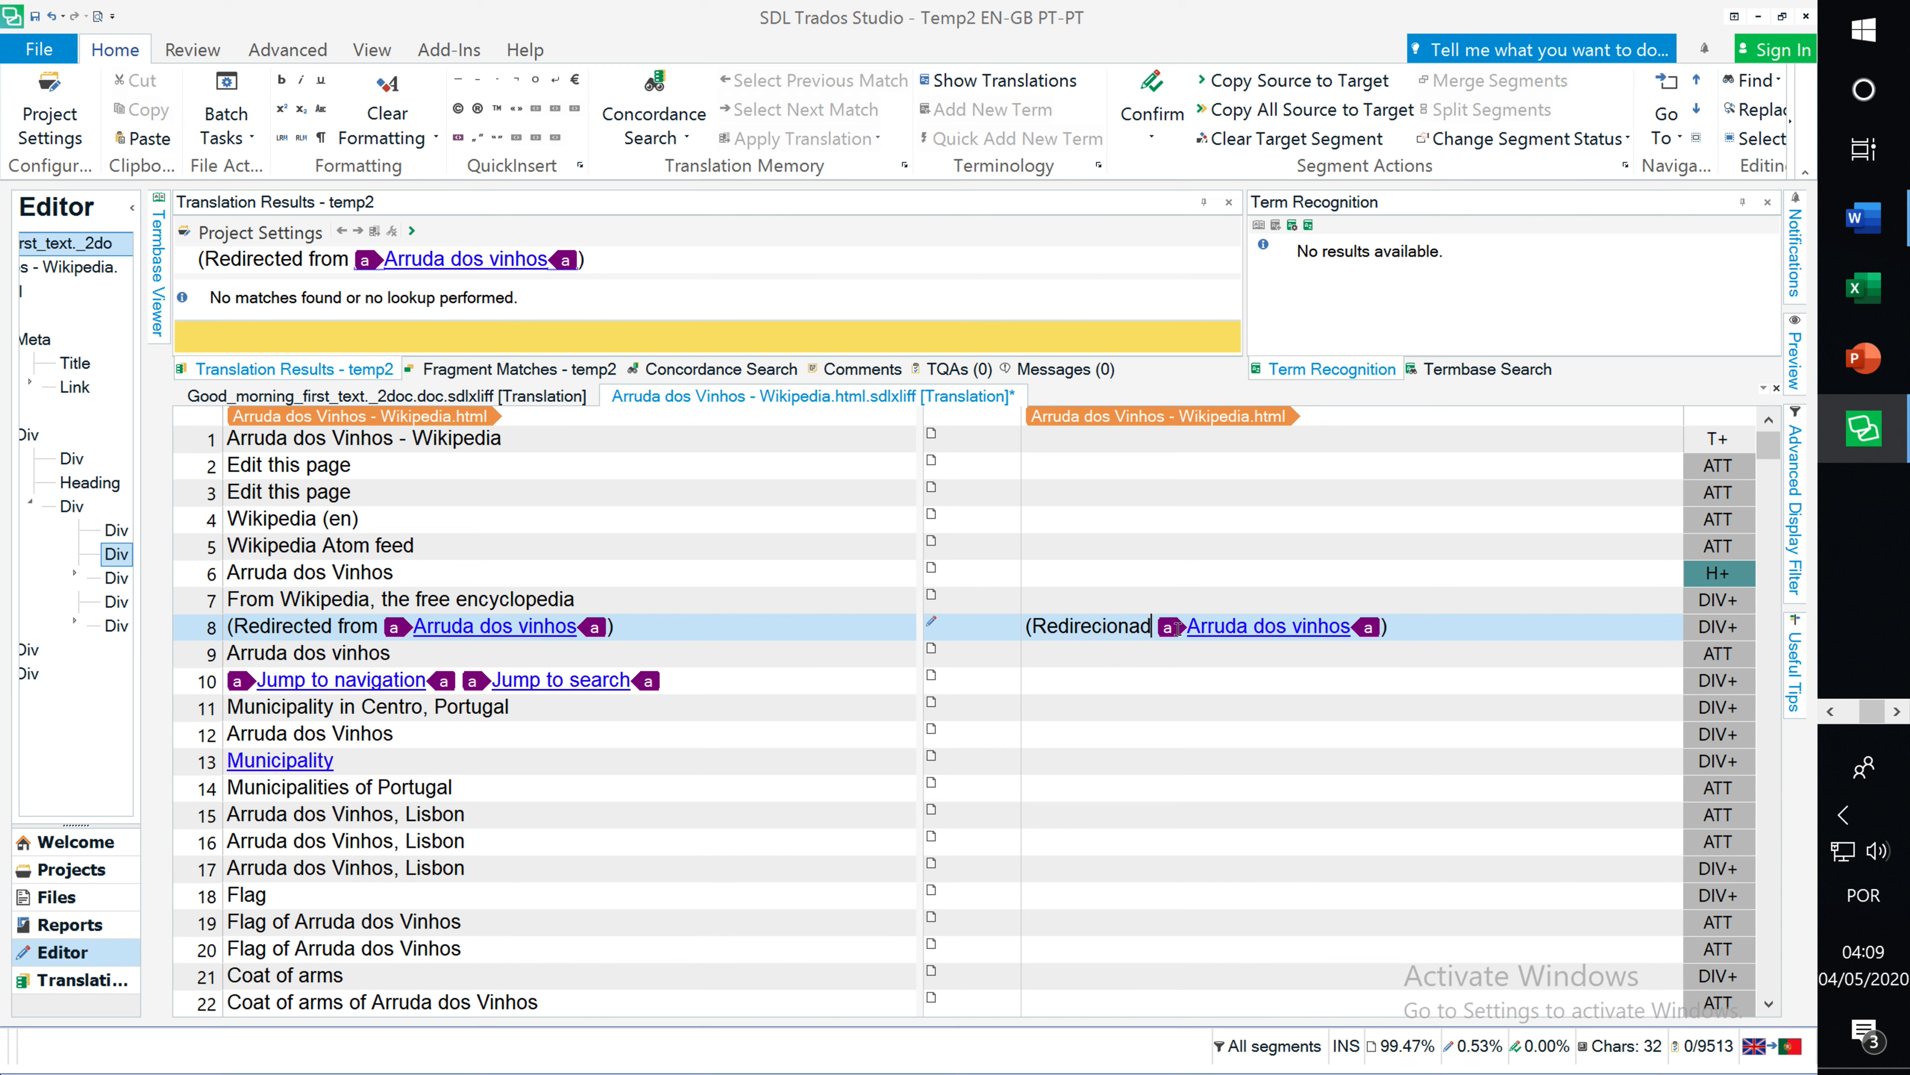
text(o de)
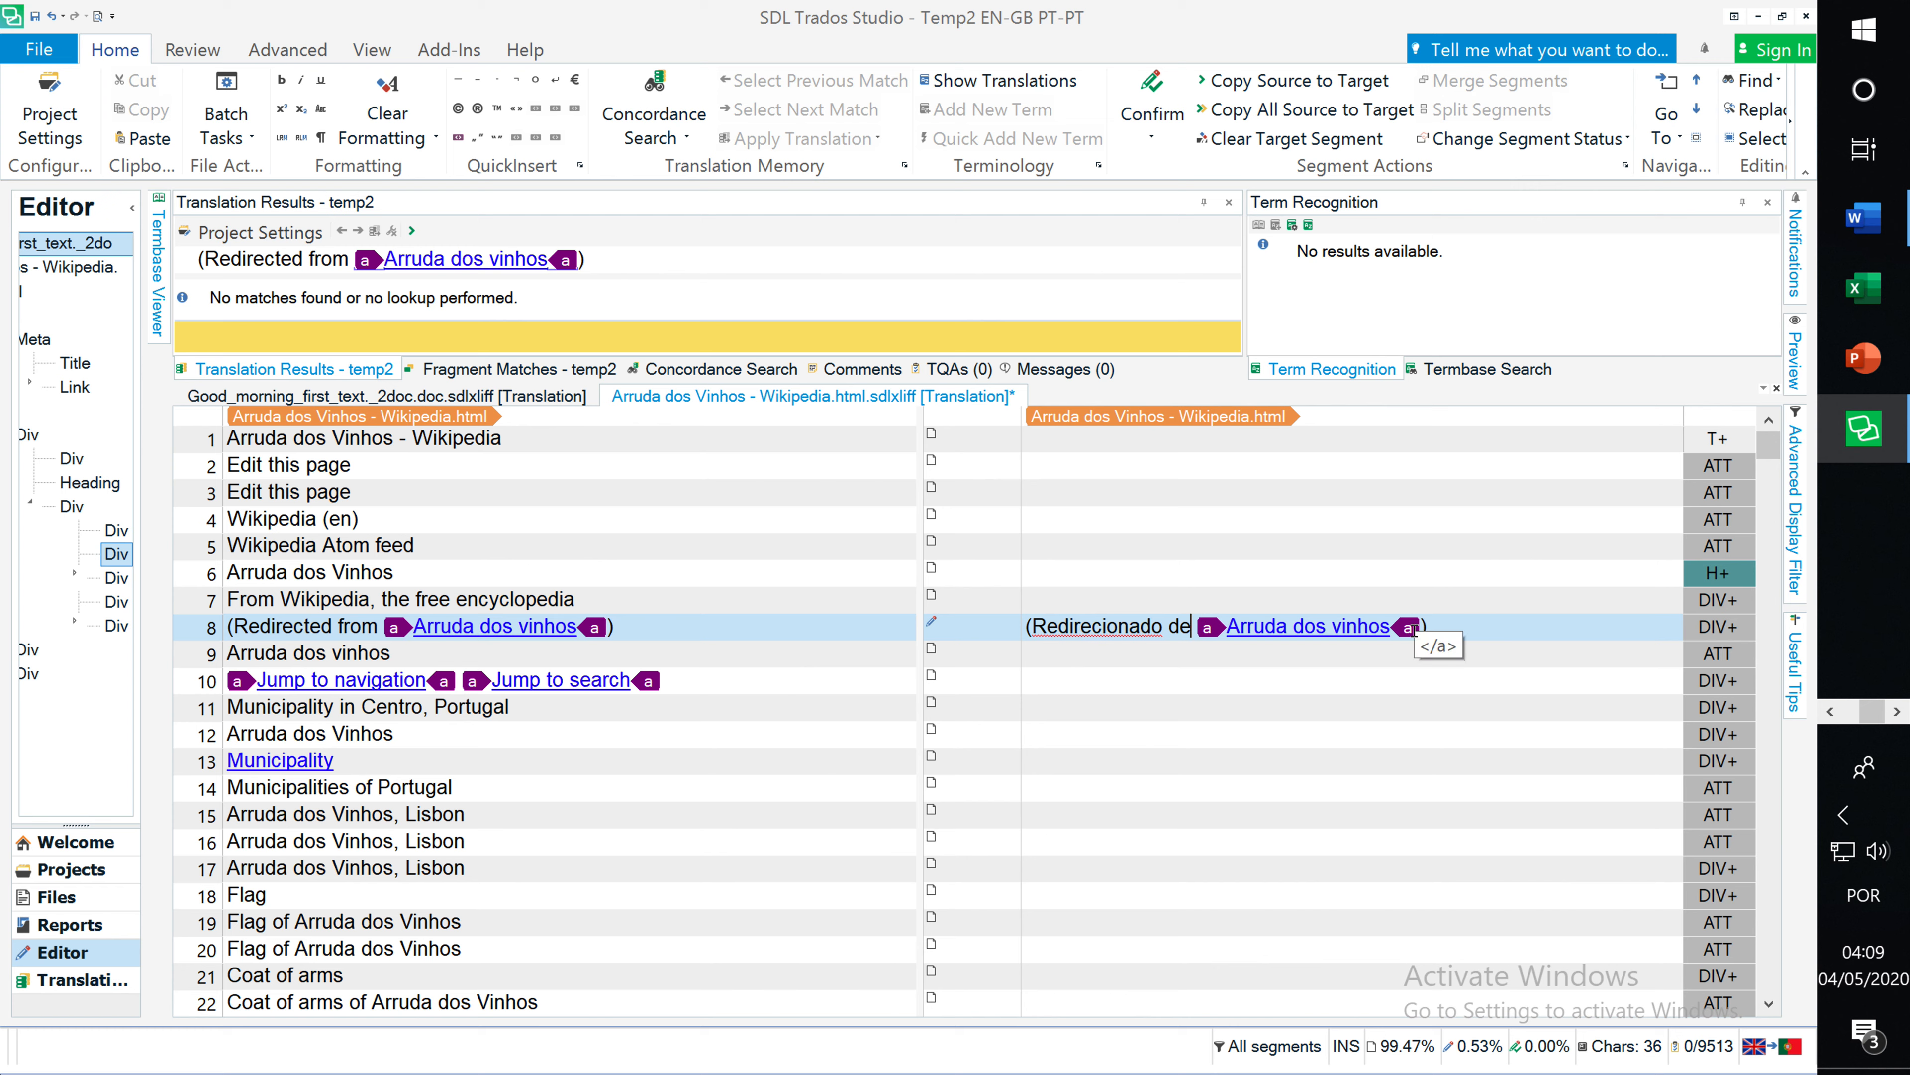
Remove the link tags around "Arruda dos vinhos" in segment 8's target and reinsert them with QuickPlace.
click(1479, 627)
click(1416, 621)
drag(1417, 622, 1228, 626)
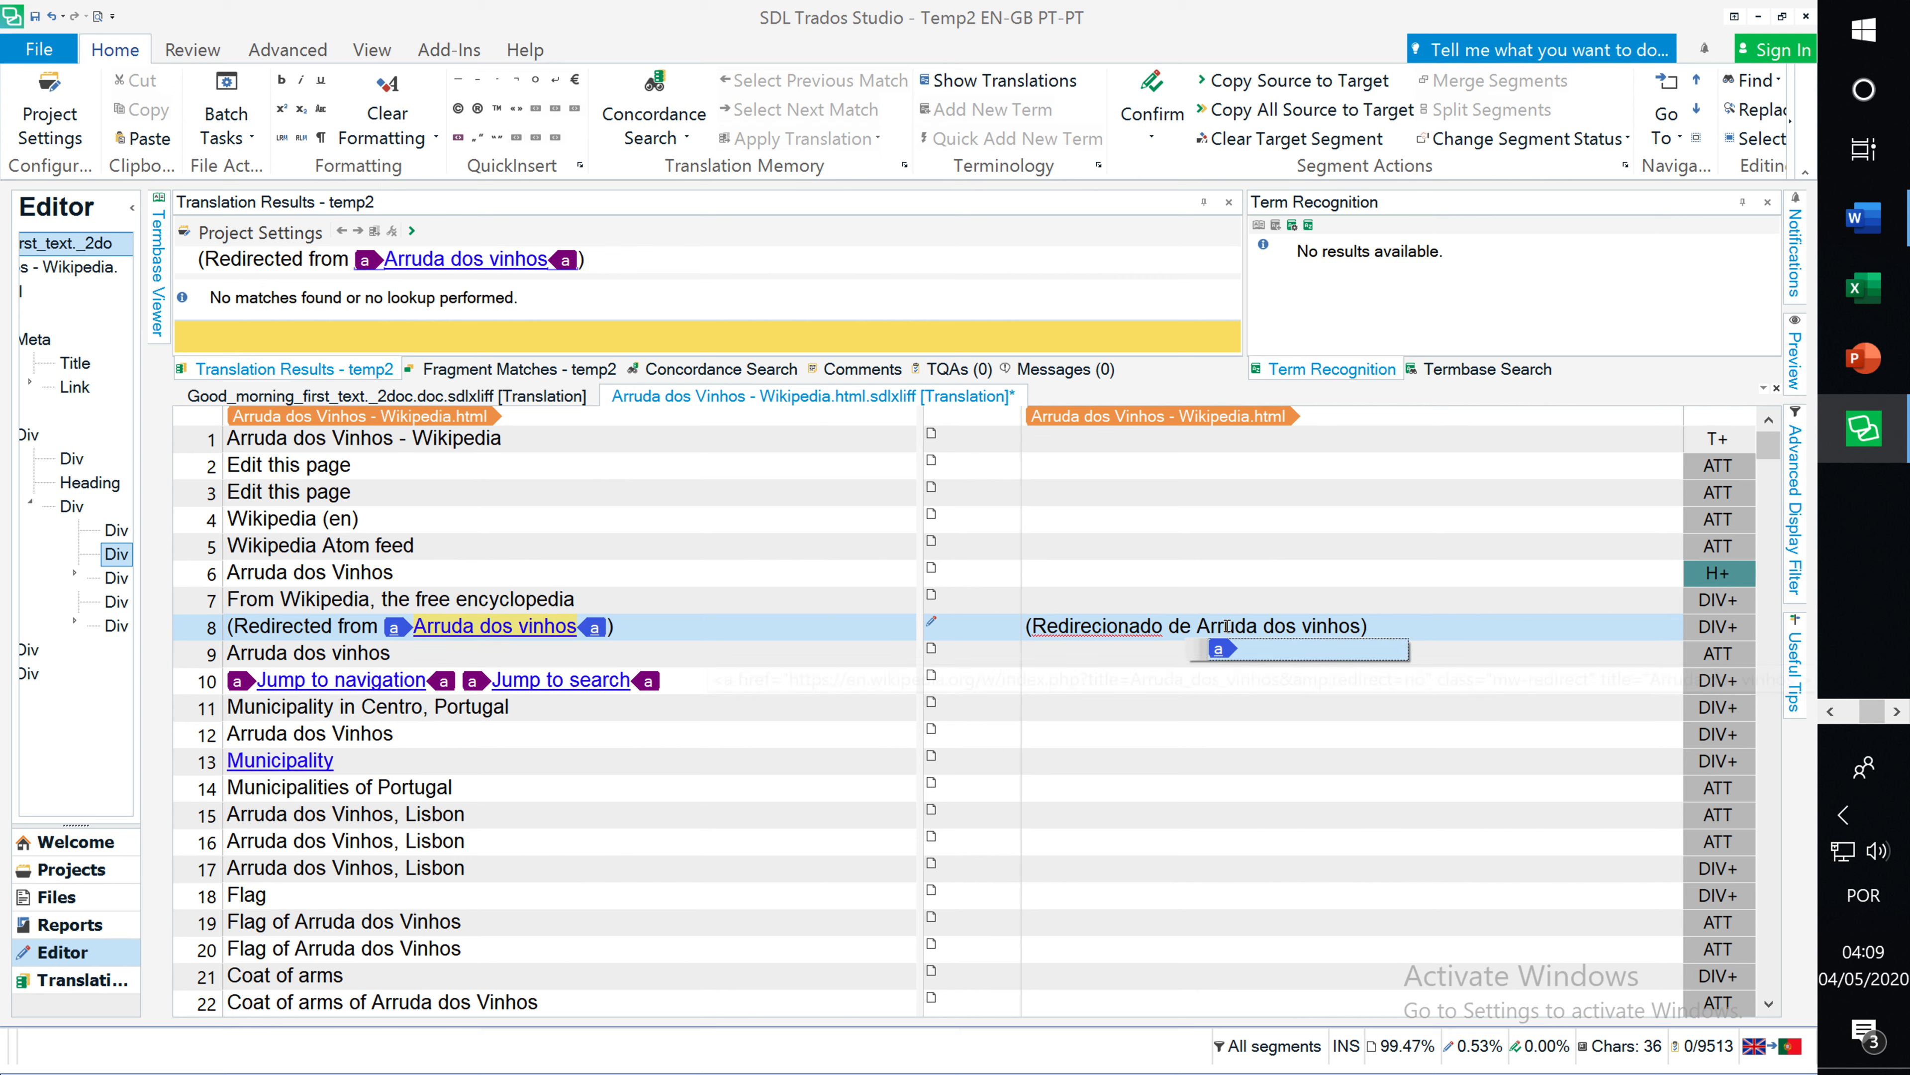
click(1216, 651)
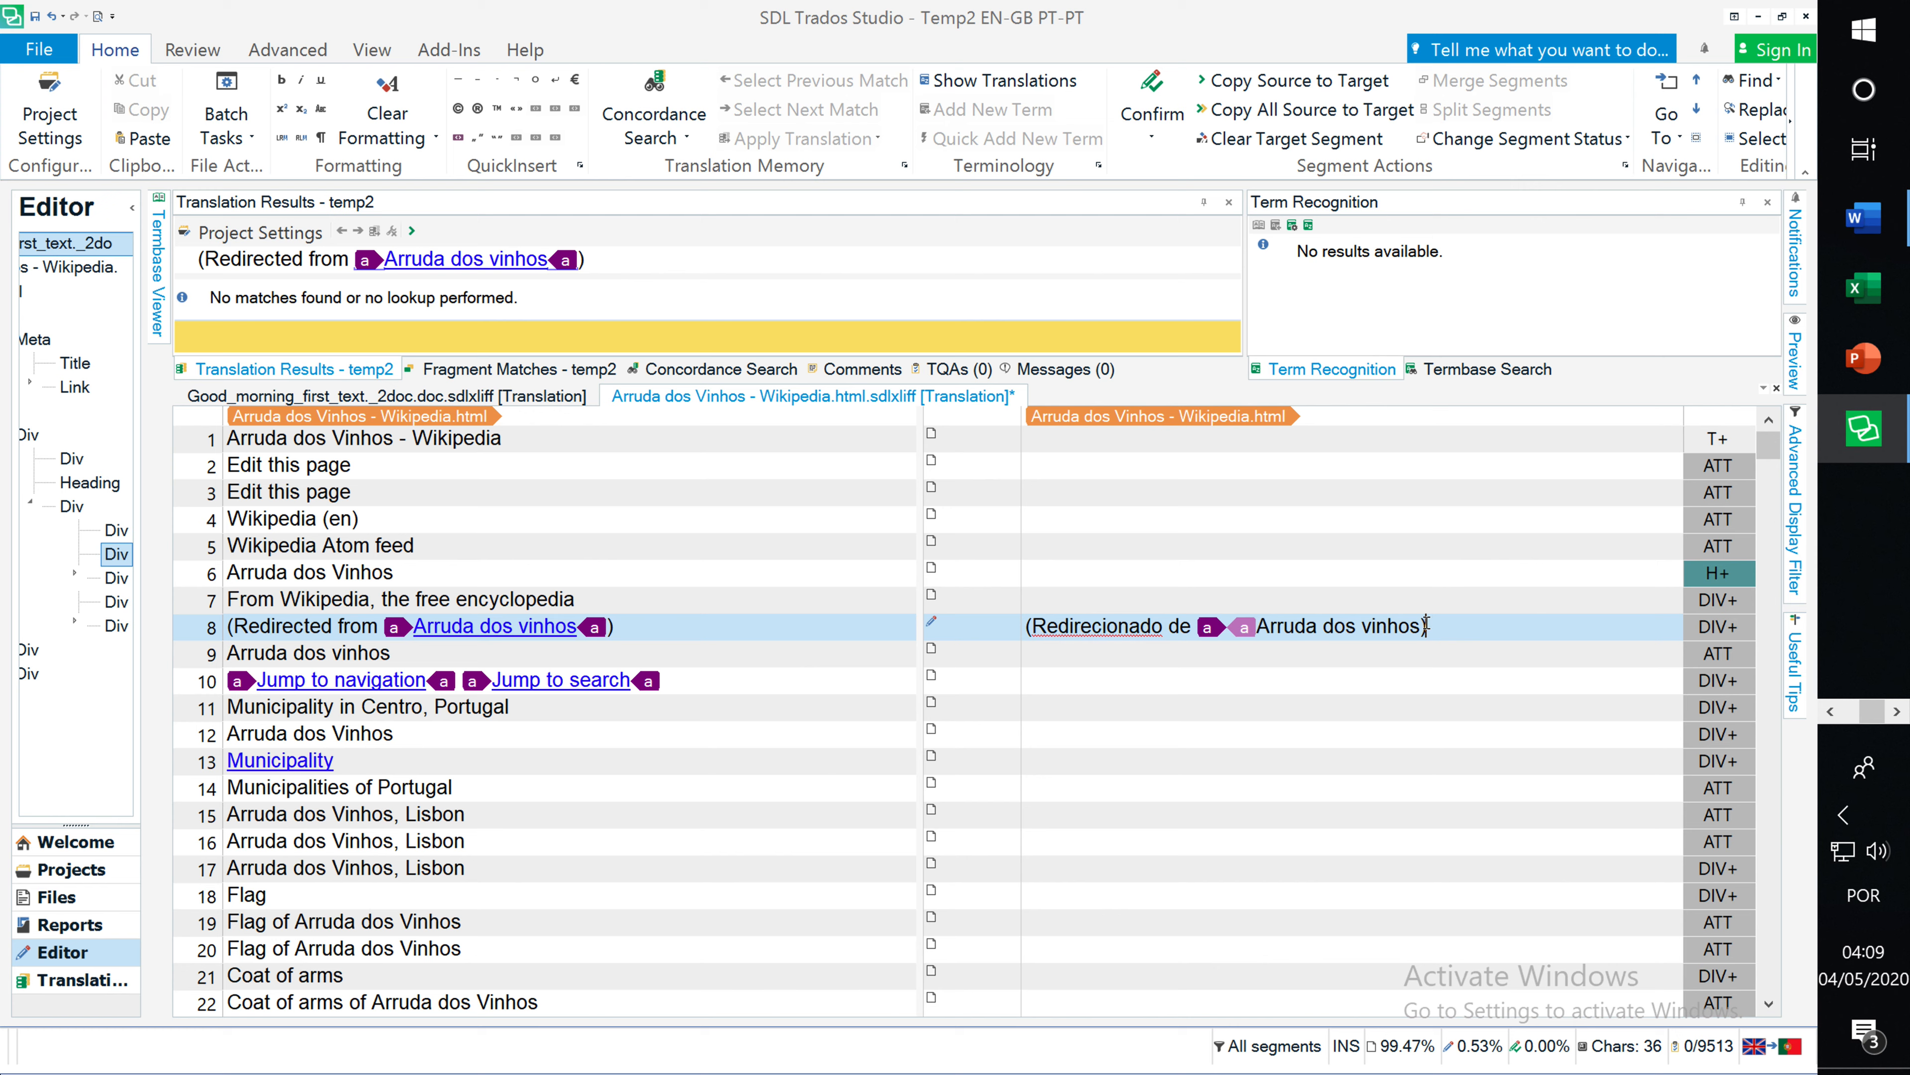
key(ctrl+comma)
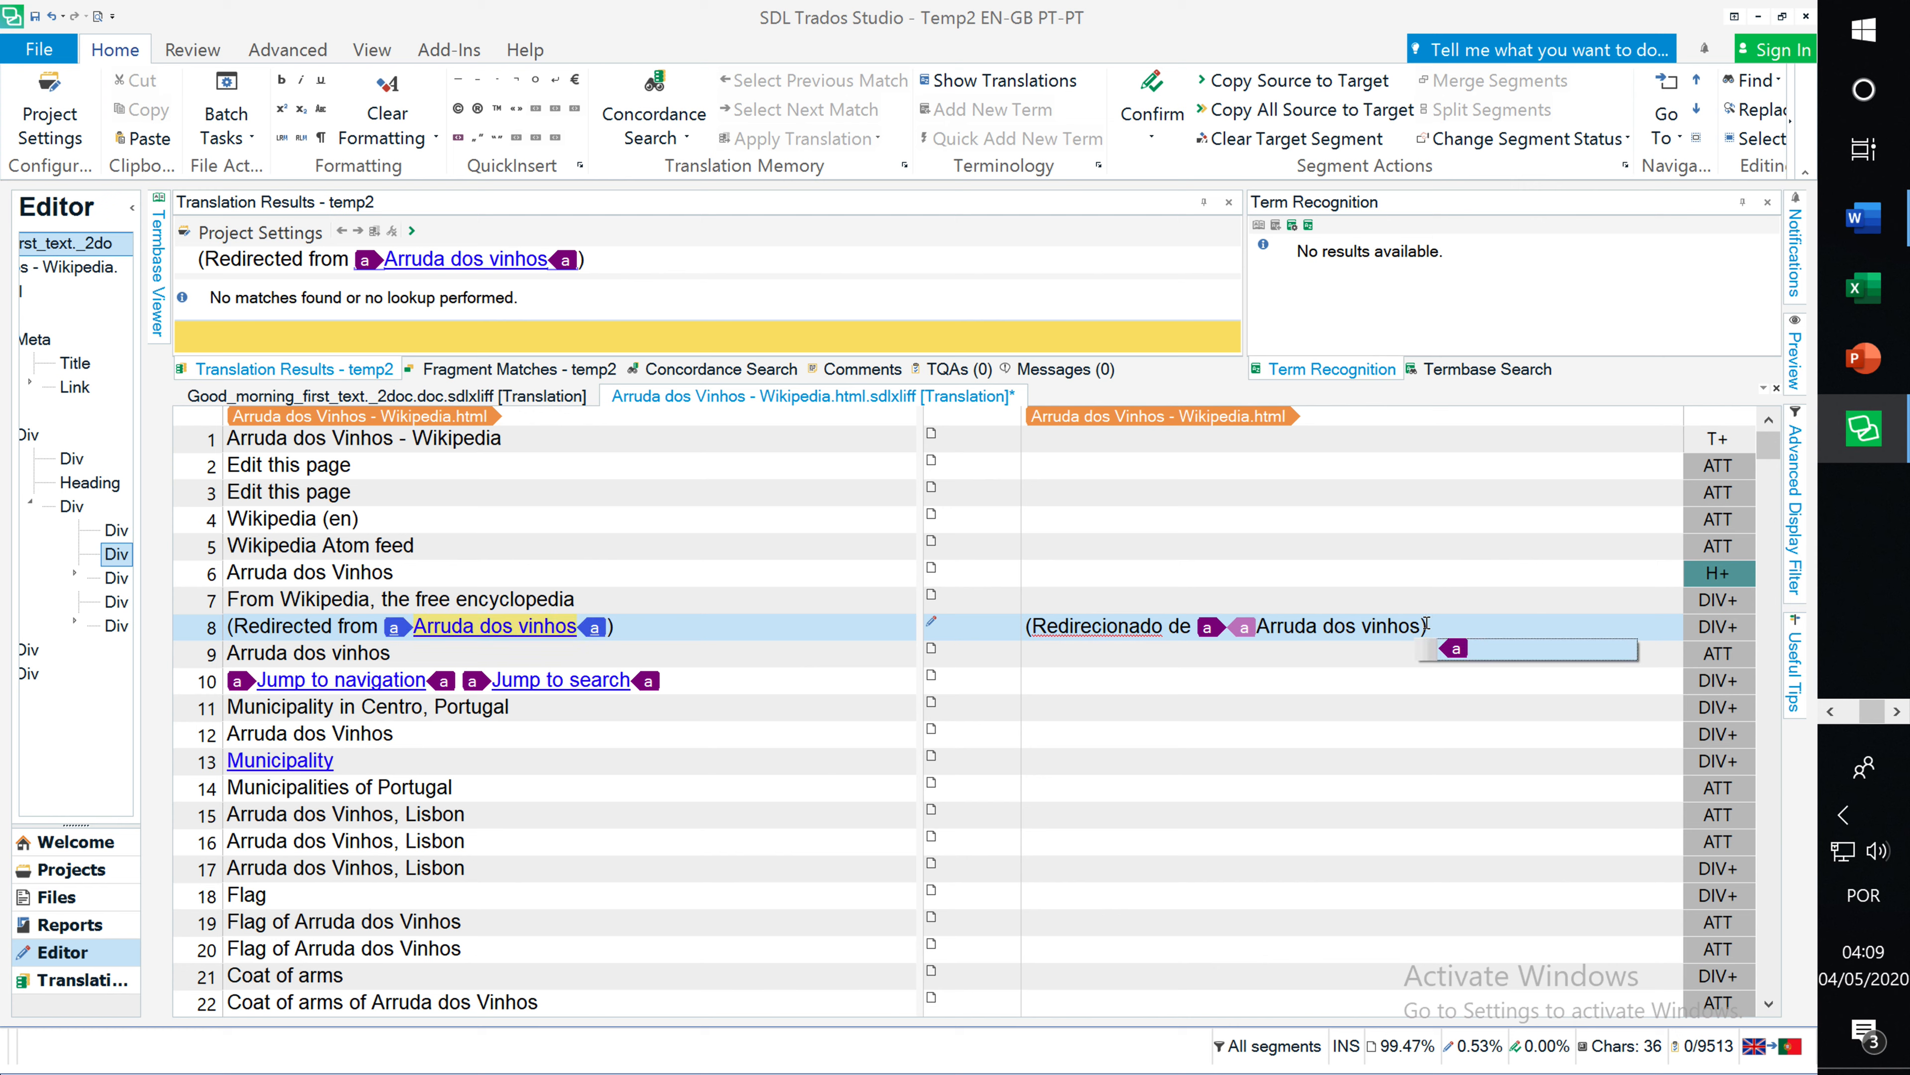
key(Return)
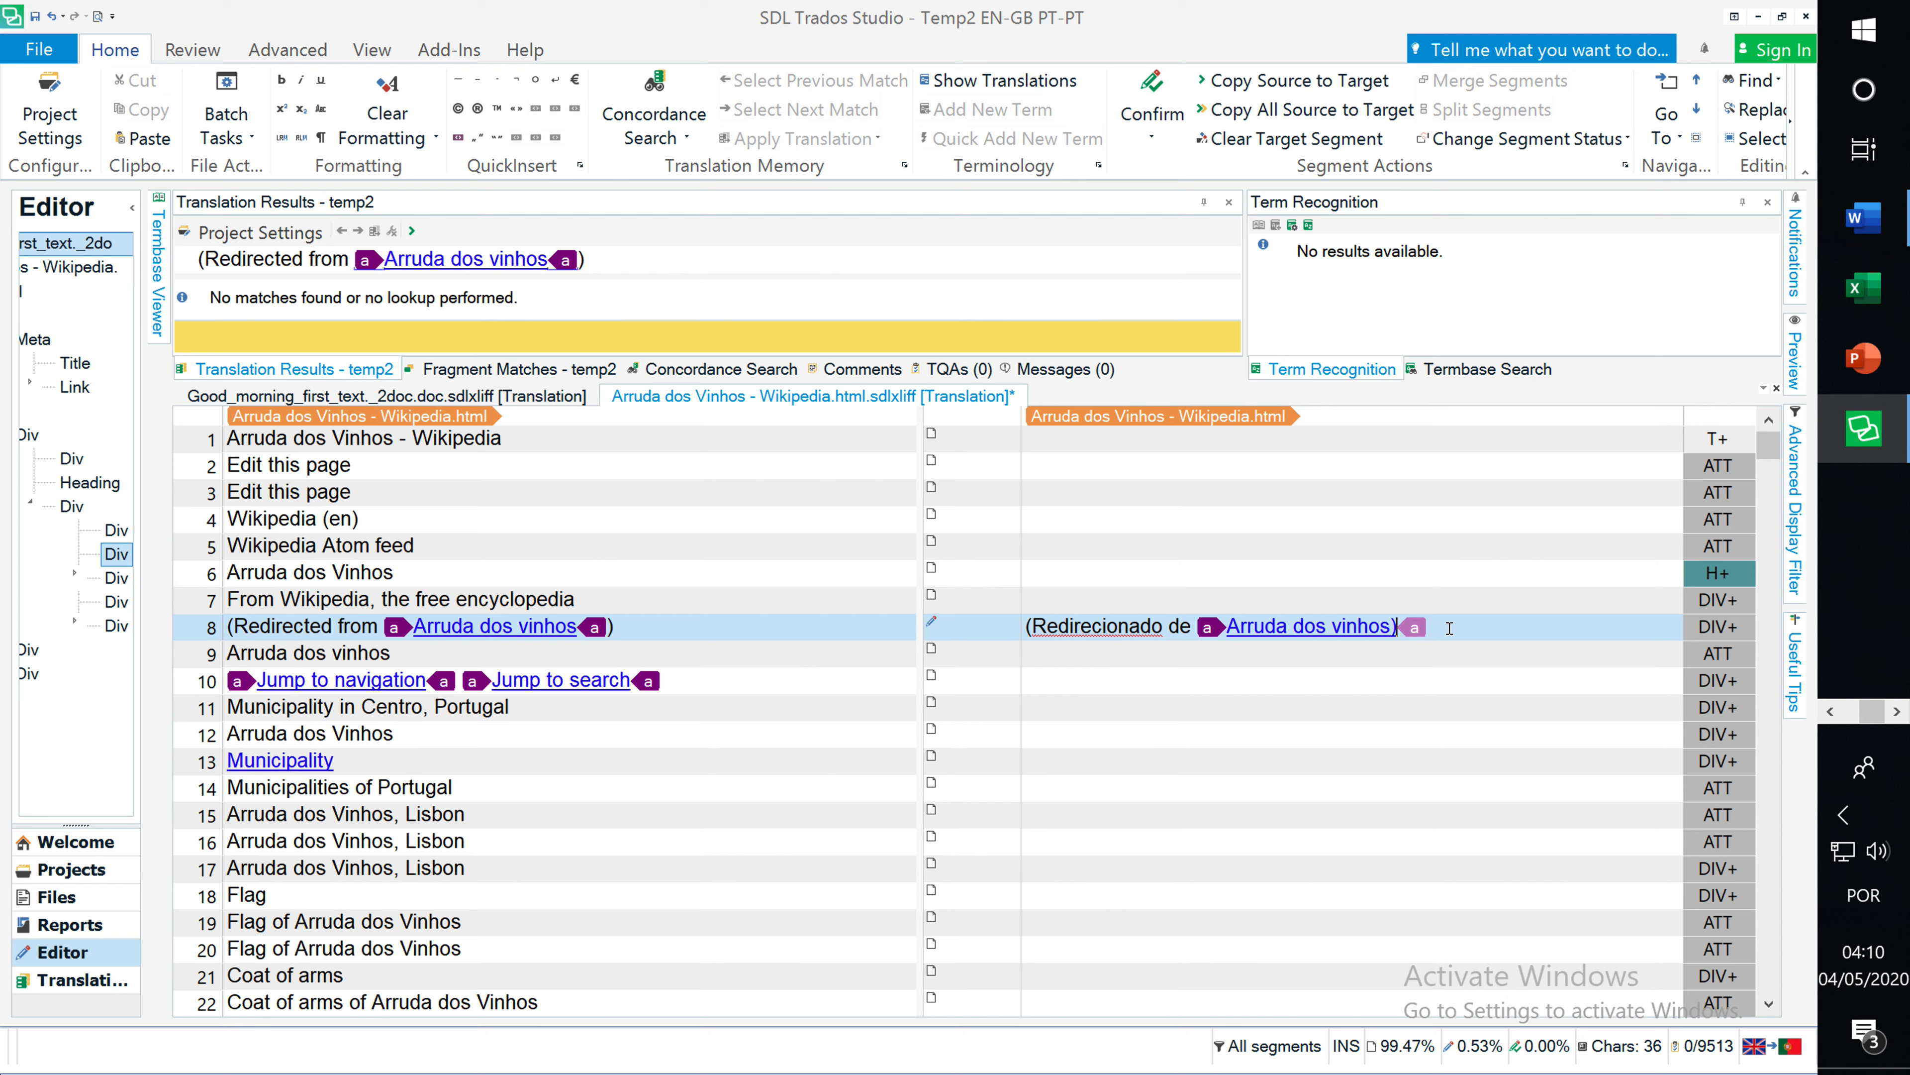
Remove segment 8's target link tags and wrap "Arruda dos vinhos" in them again, taking the source segment's opening tag.
click(1445, 631)
click(1412, 640)
mouse_move(1205, 640)
click(1226, 626)
key(BackSpace)
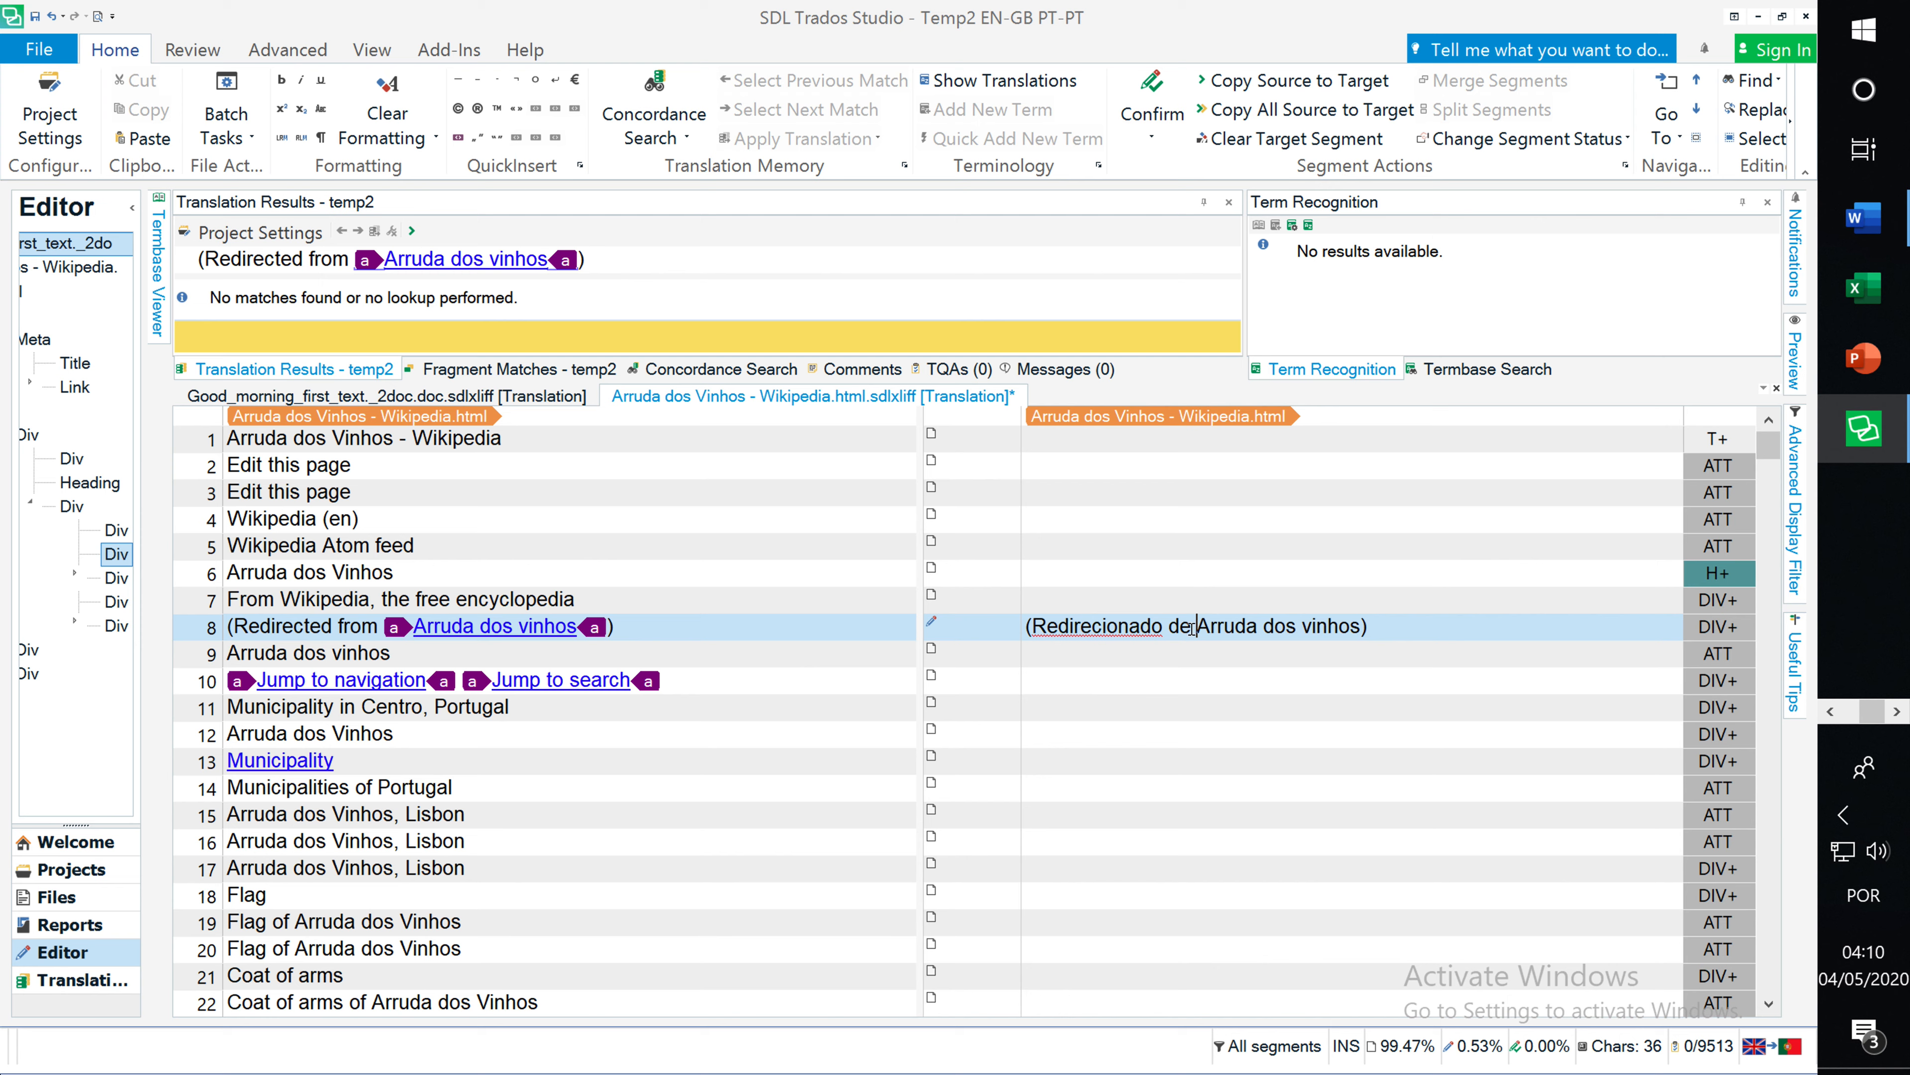
drag(1198, 626, 1358, 644)
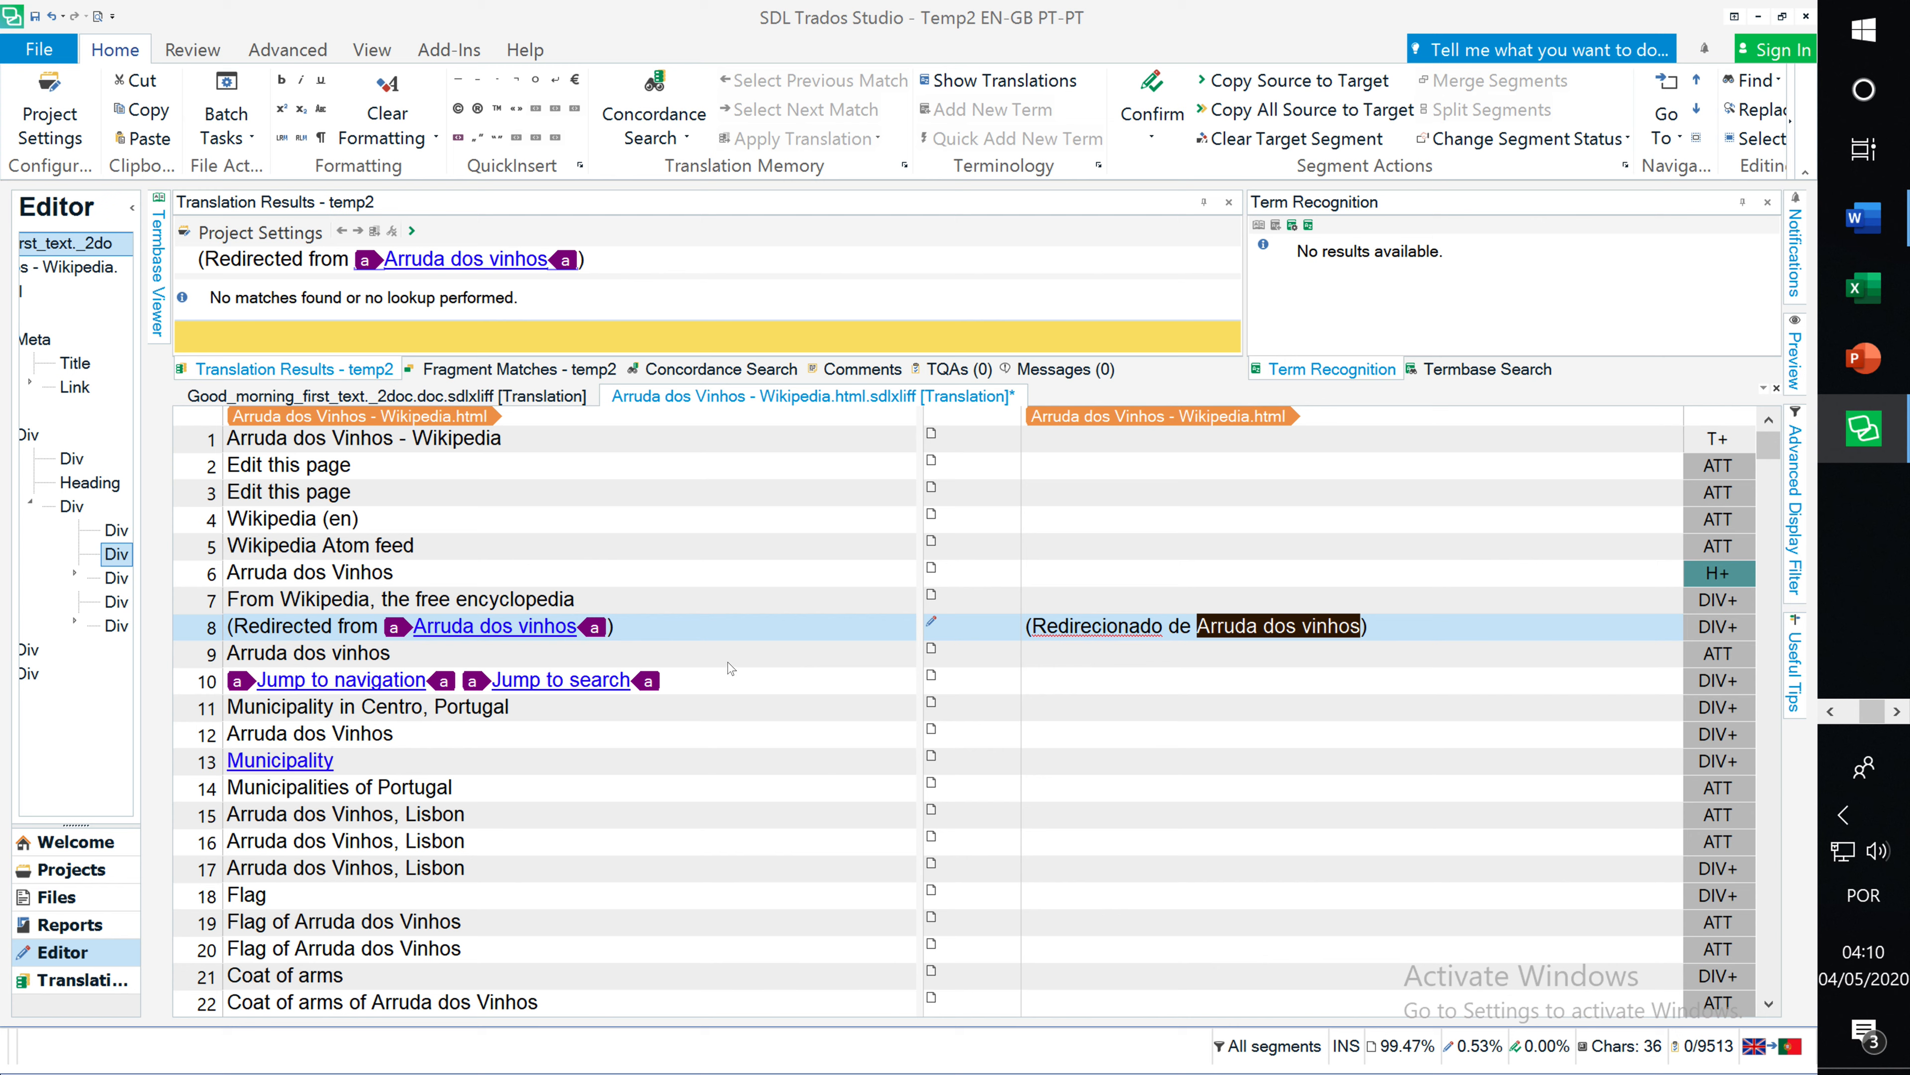
click(392, 627)
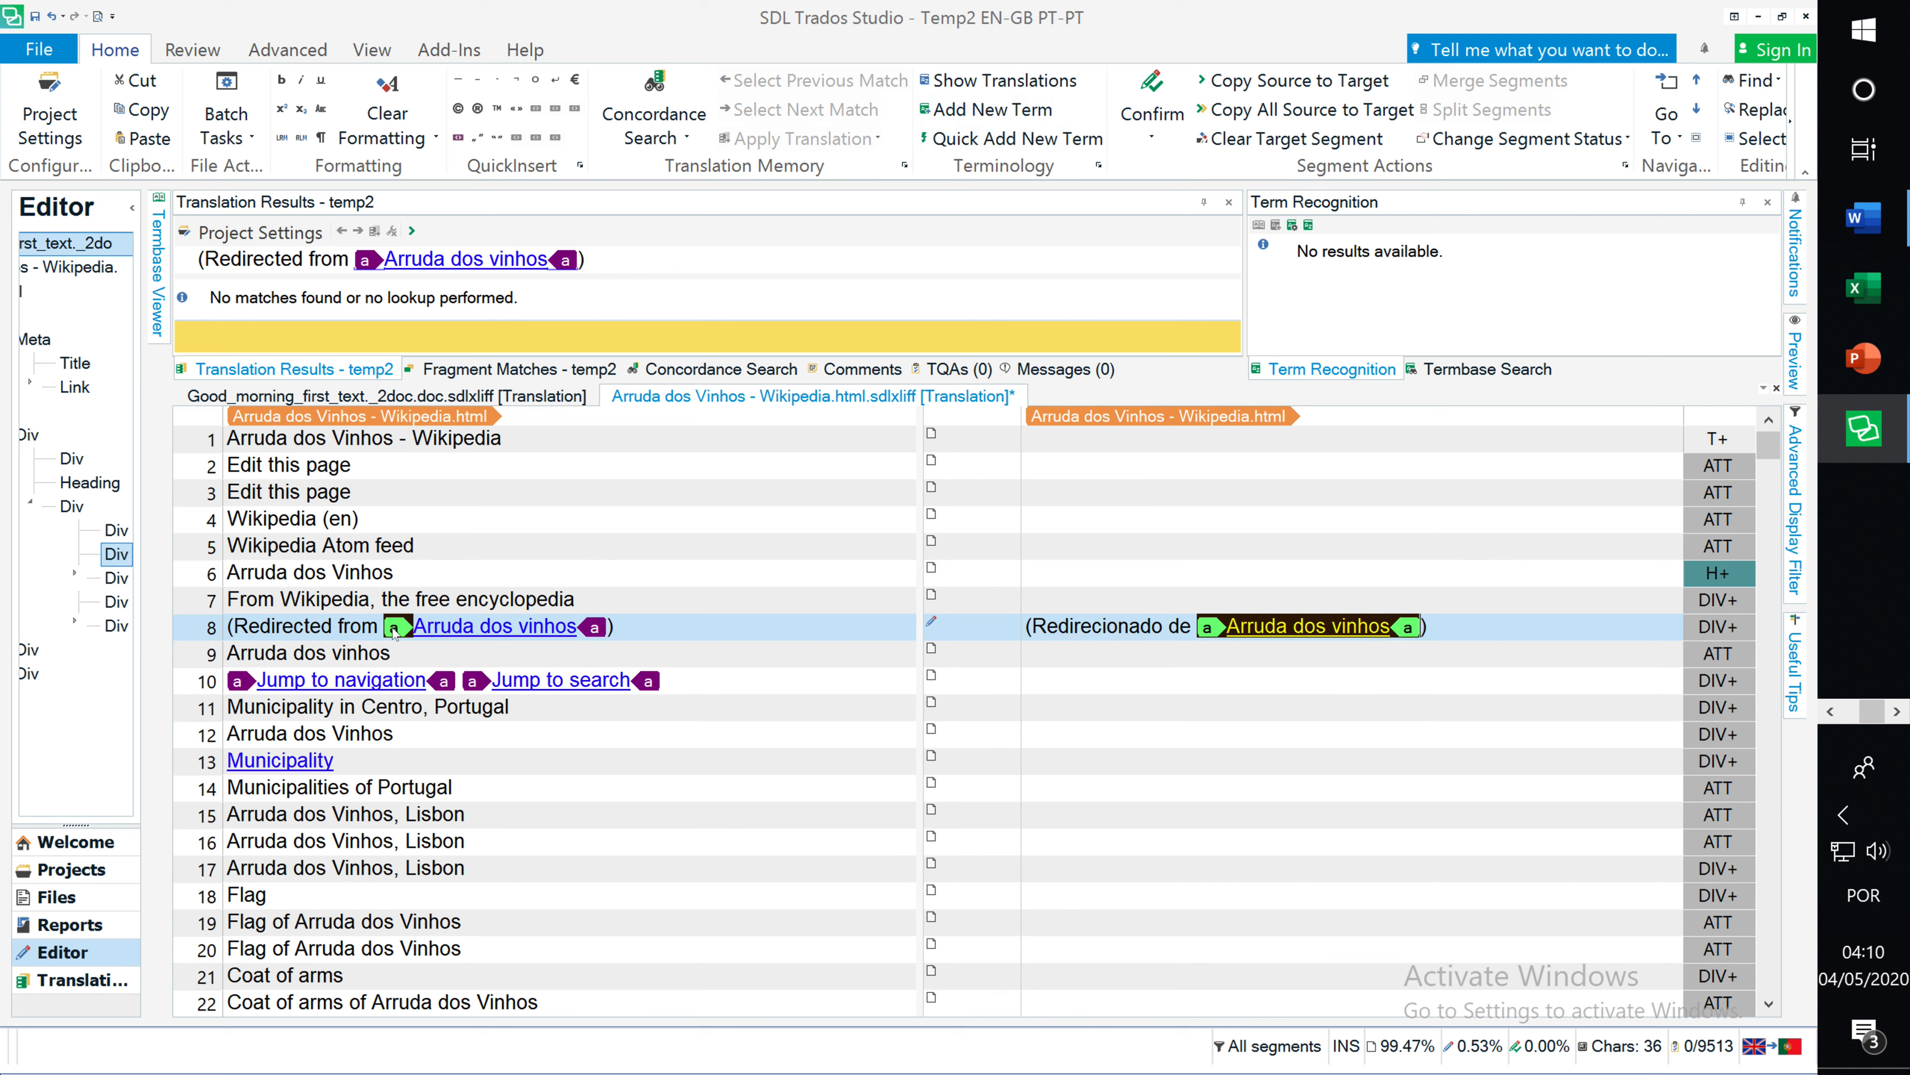
click(1459, 627)
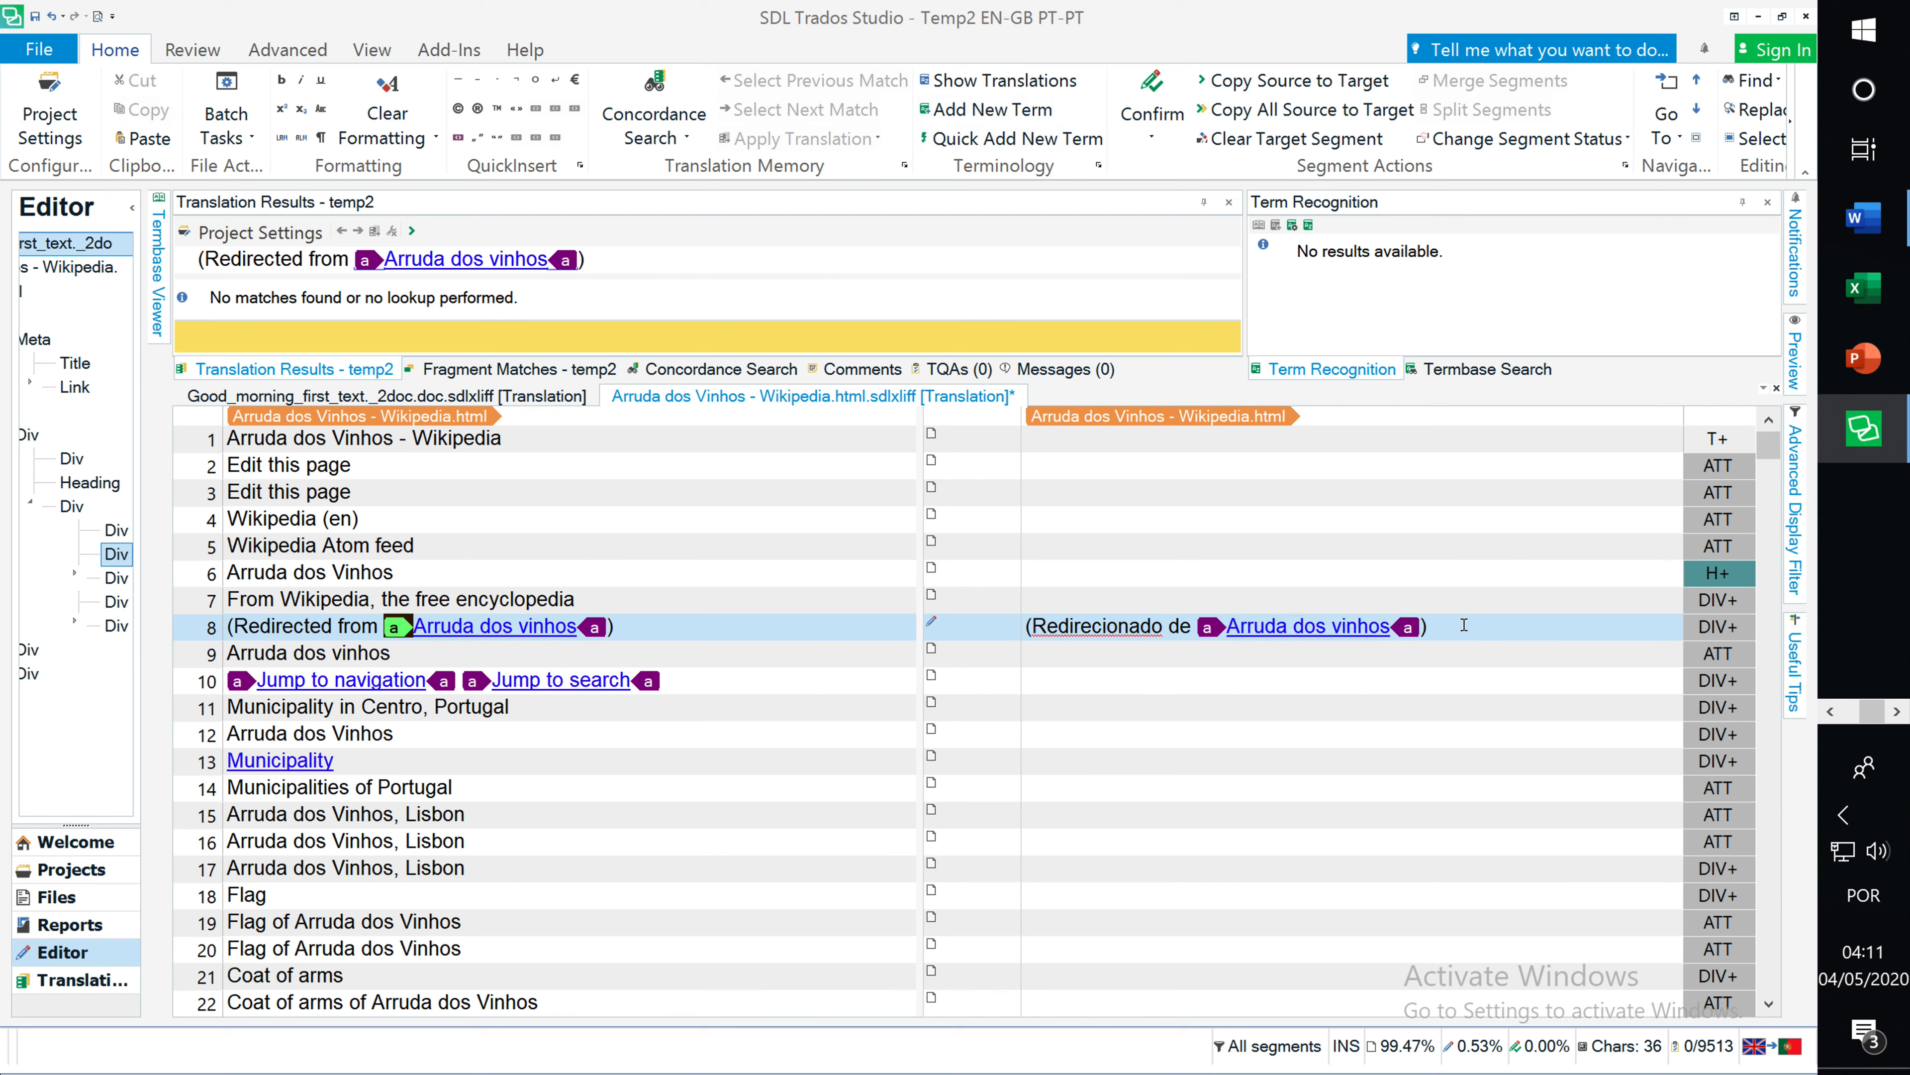
Remove the target link tags once more and reapply them to "Arruda dos vinhos" using the source segment's closing tag.
click(1414, 625)
key(ctrl+space)
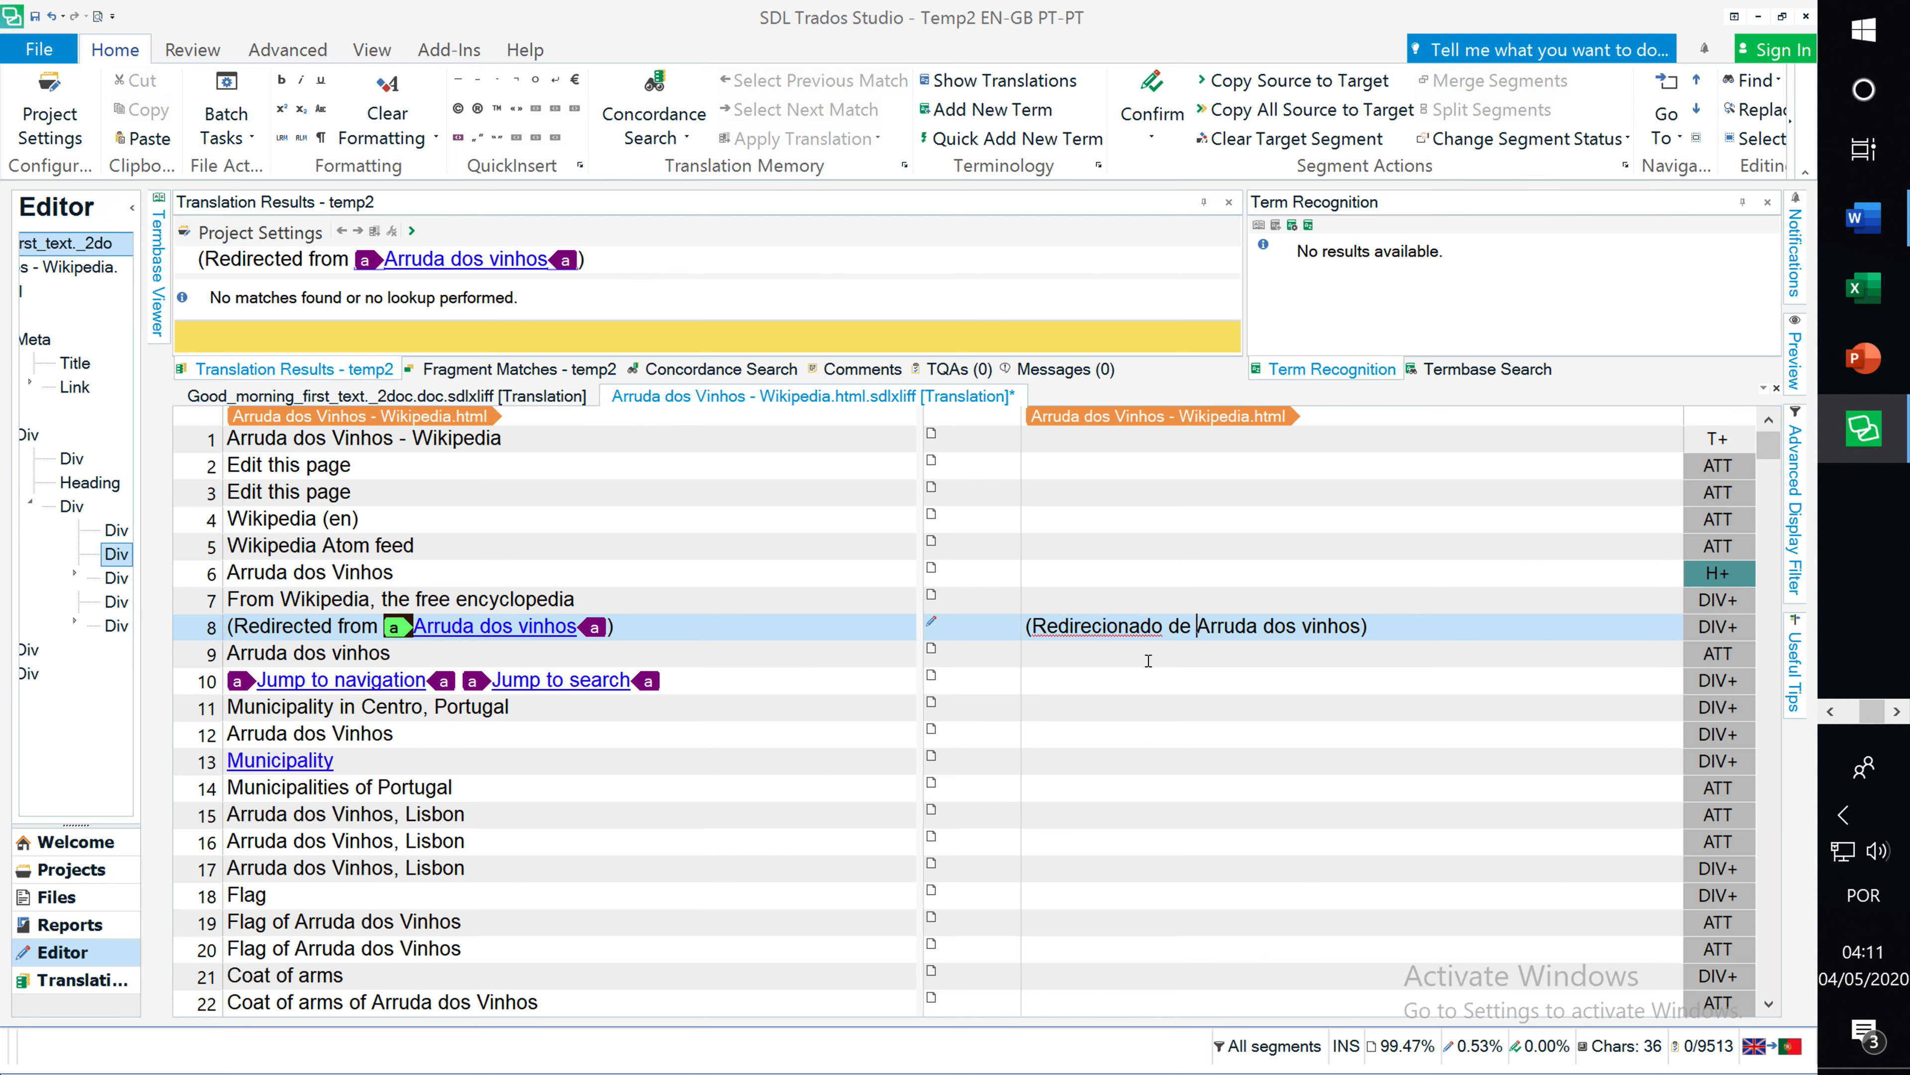
drag(1190, 626, 1363, 637)
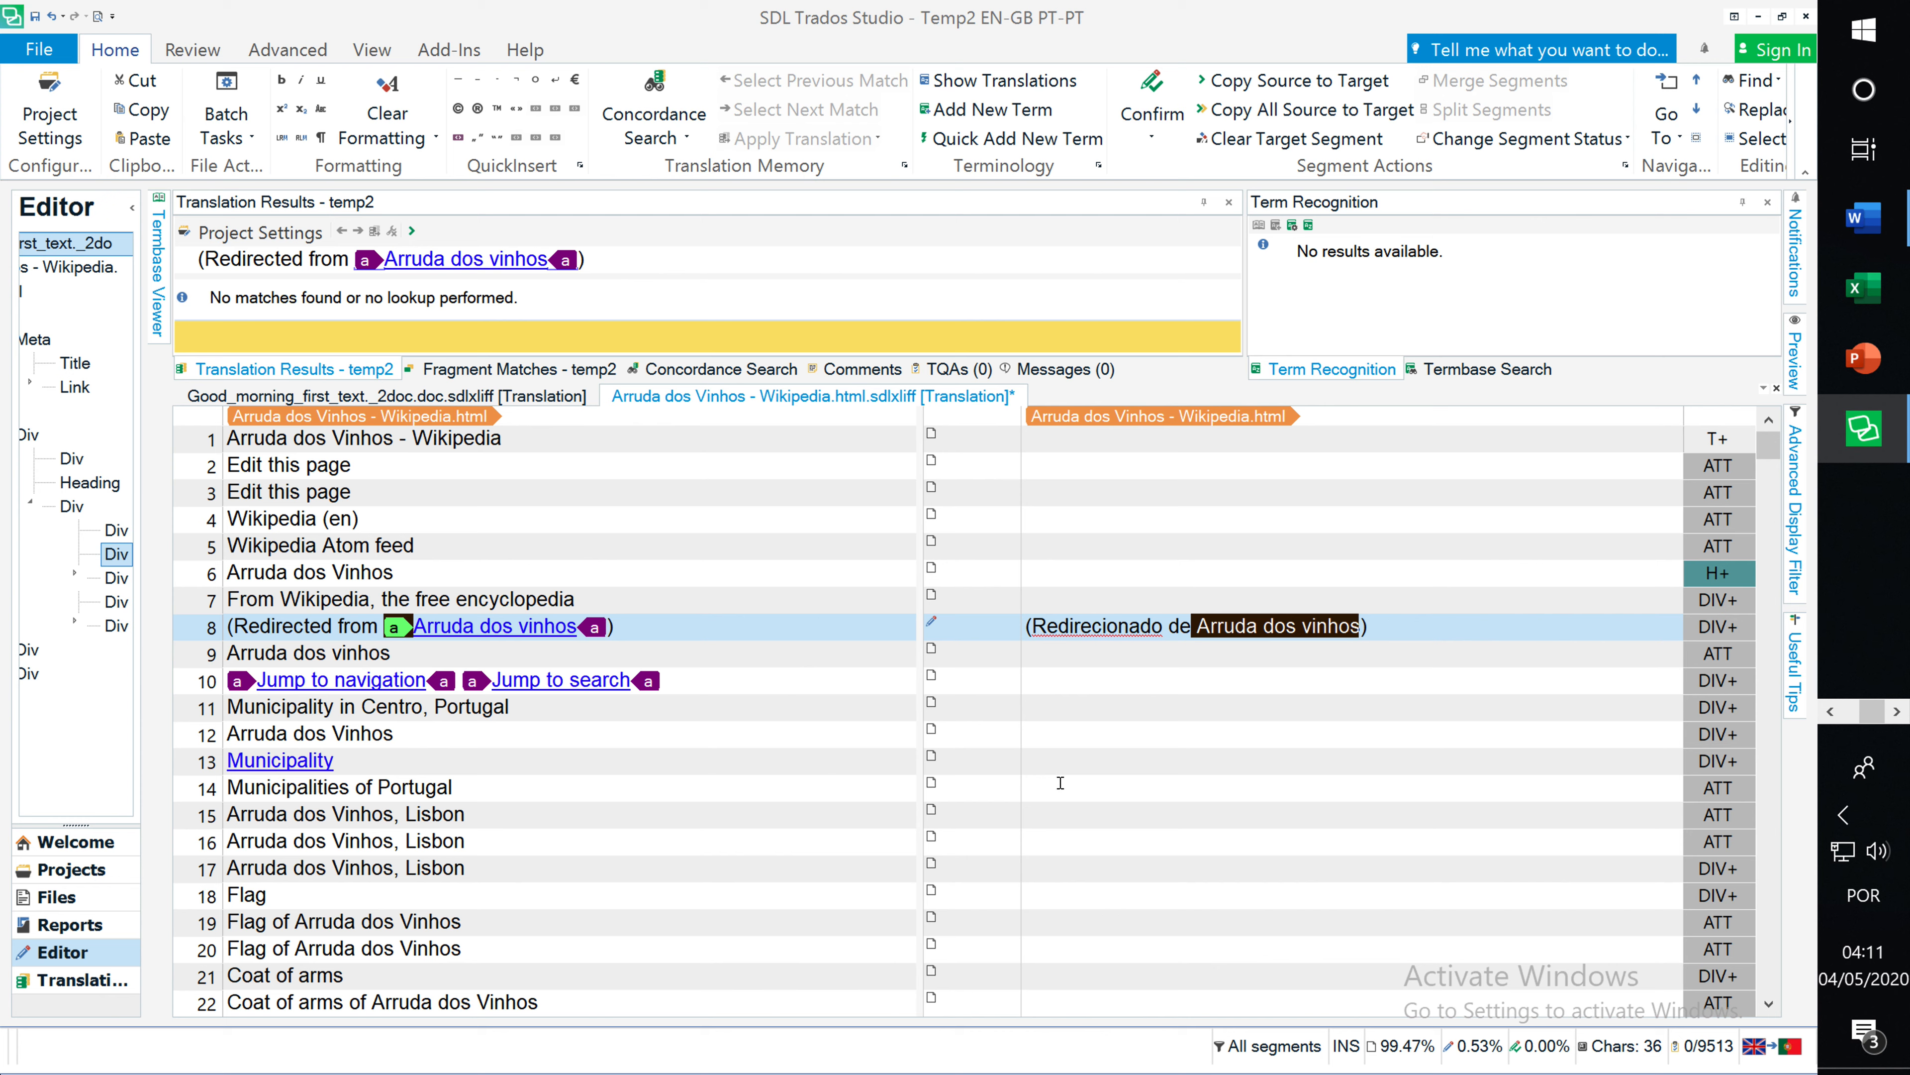
click(594, 630)
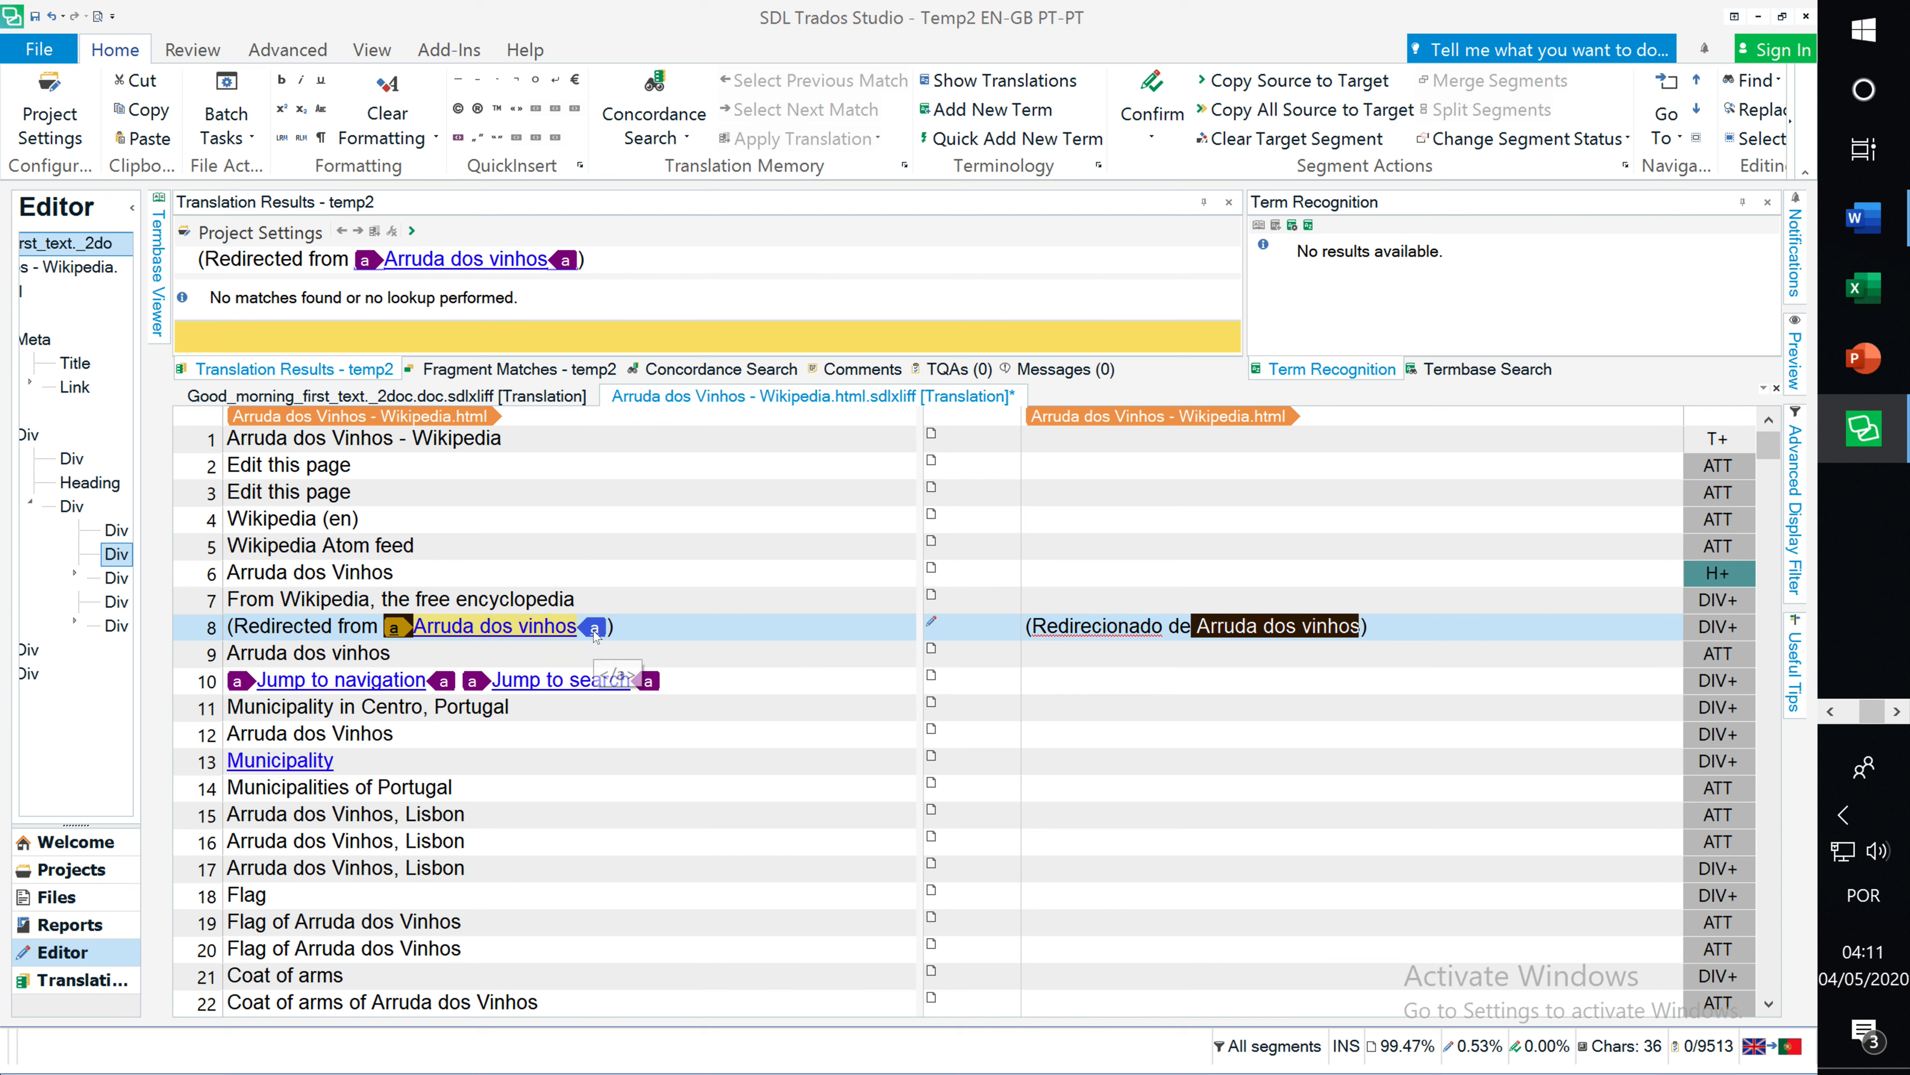
Move the space after "Redirecionado de" outside the link so it precedes the opening tag.
click(1175, 626)
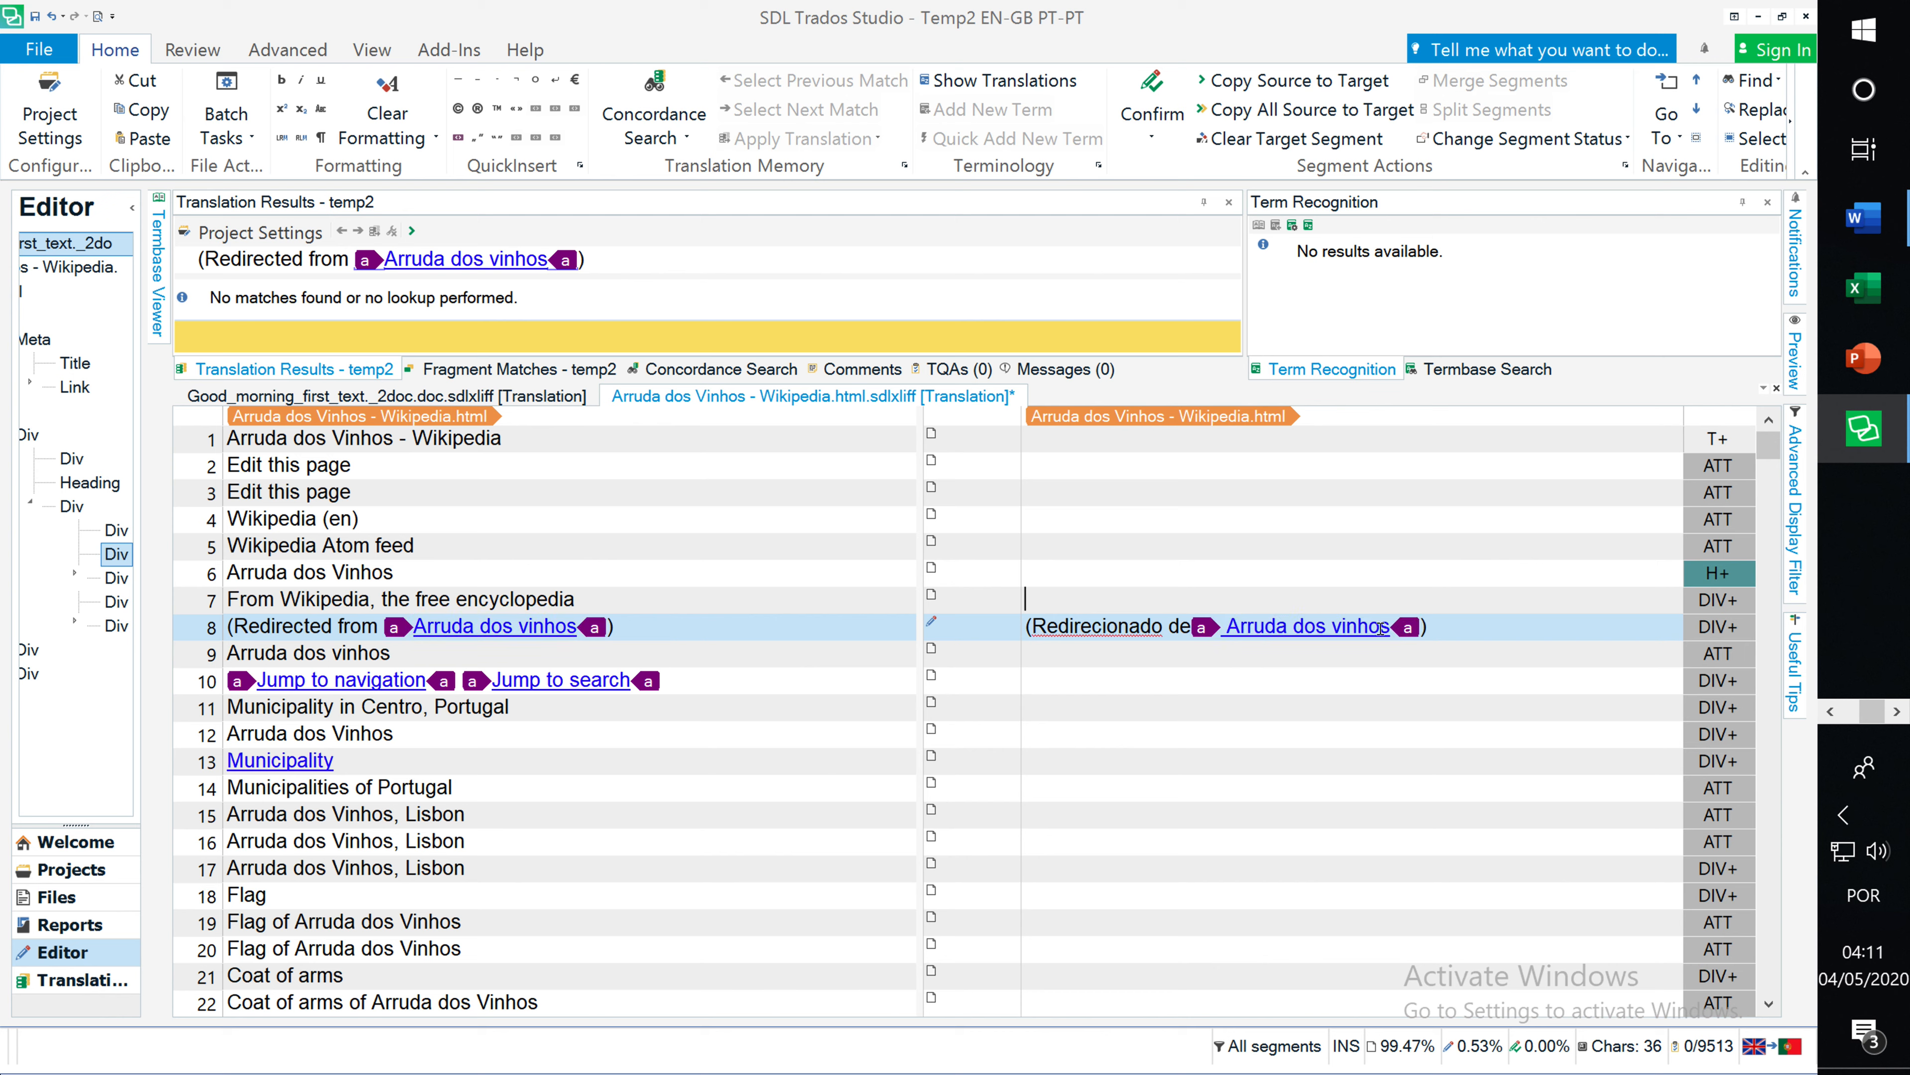
key(Up)
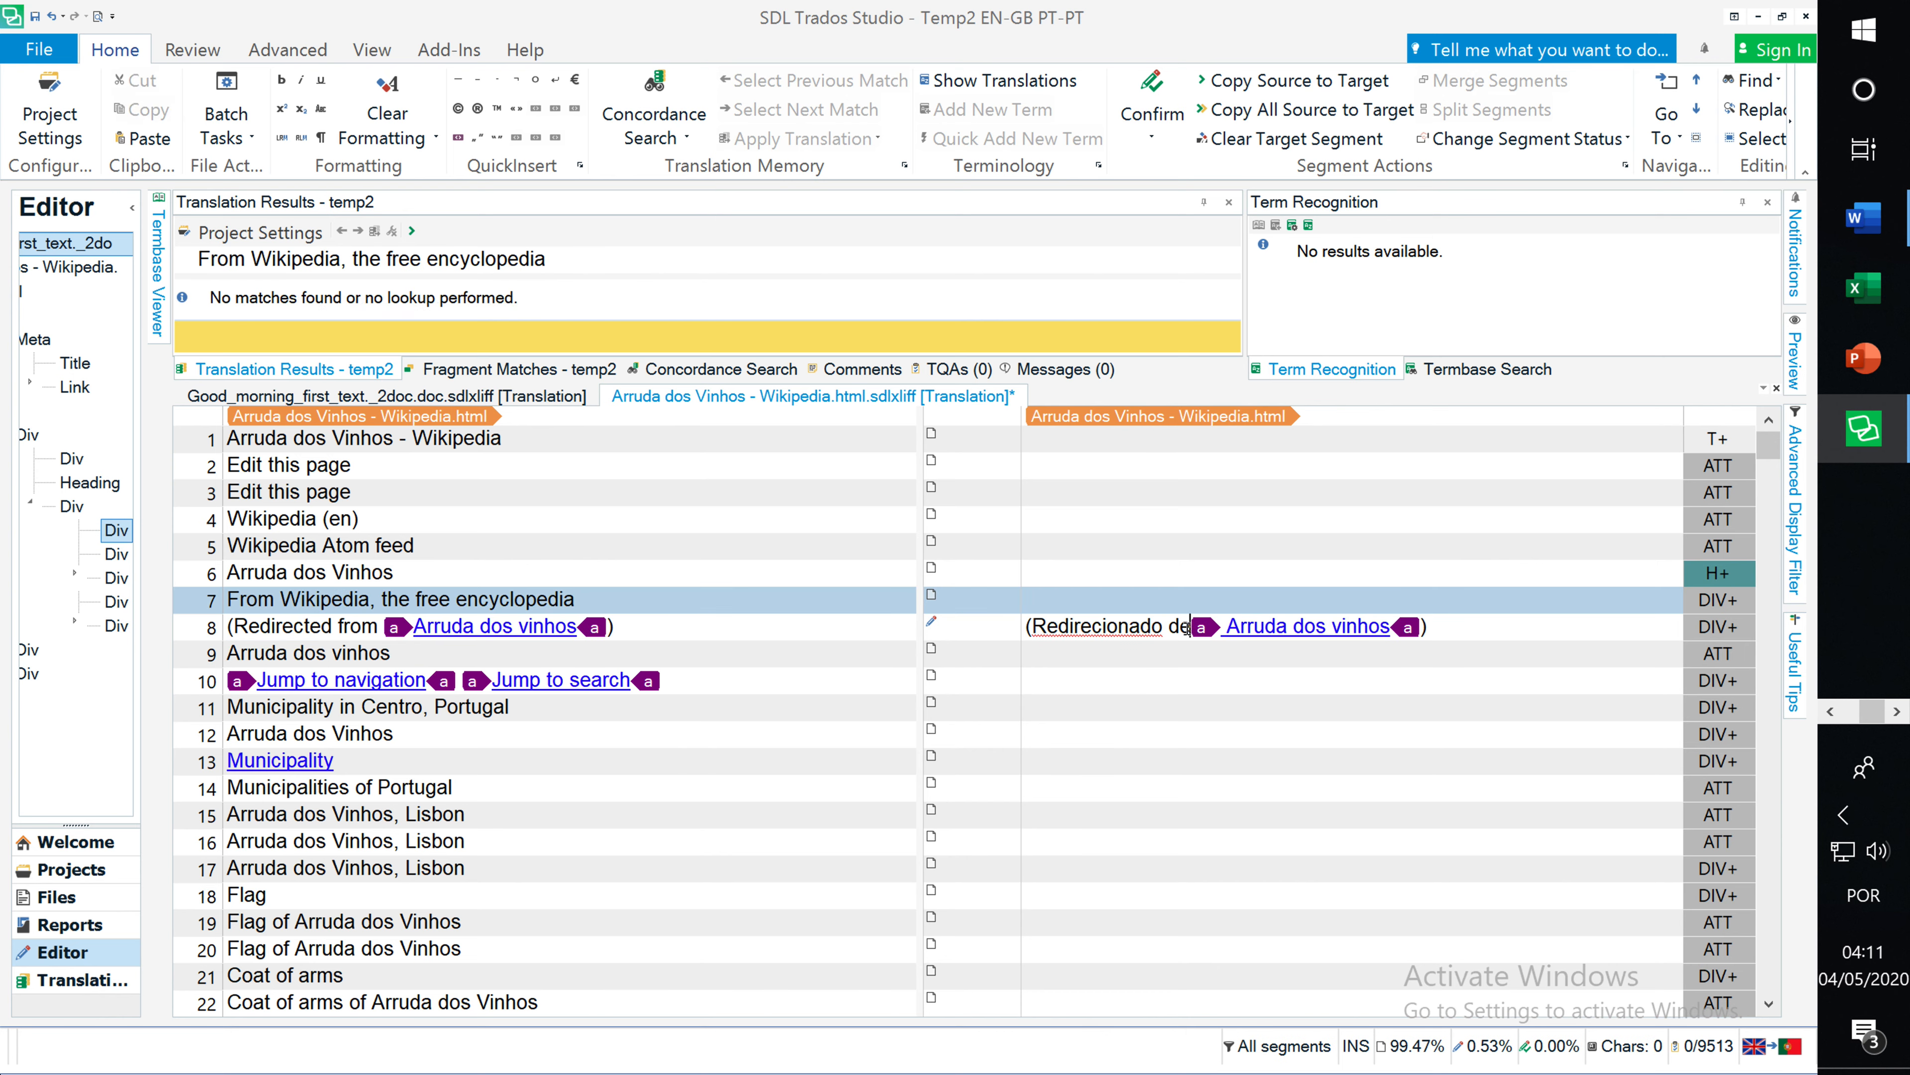
click(1187, 627)
key(Right)
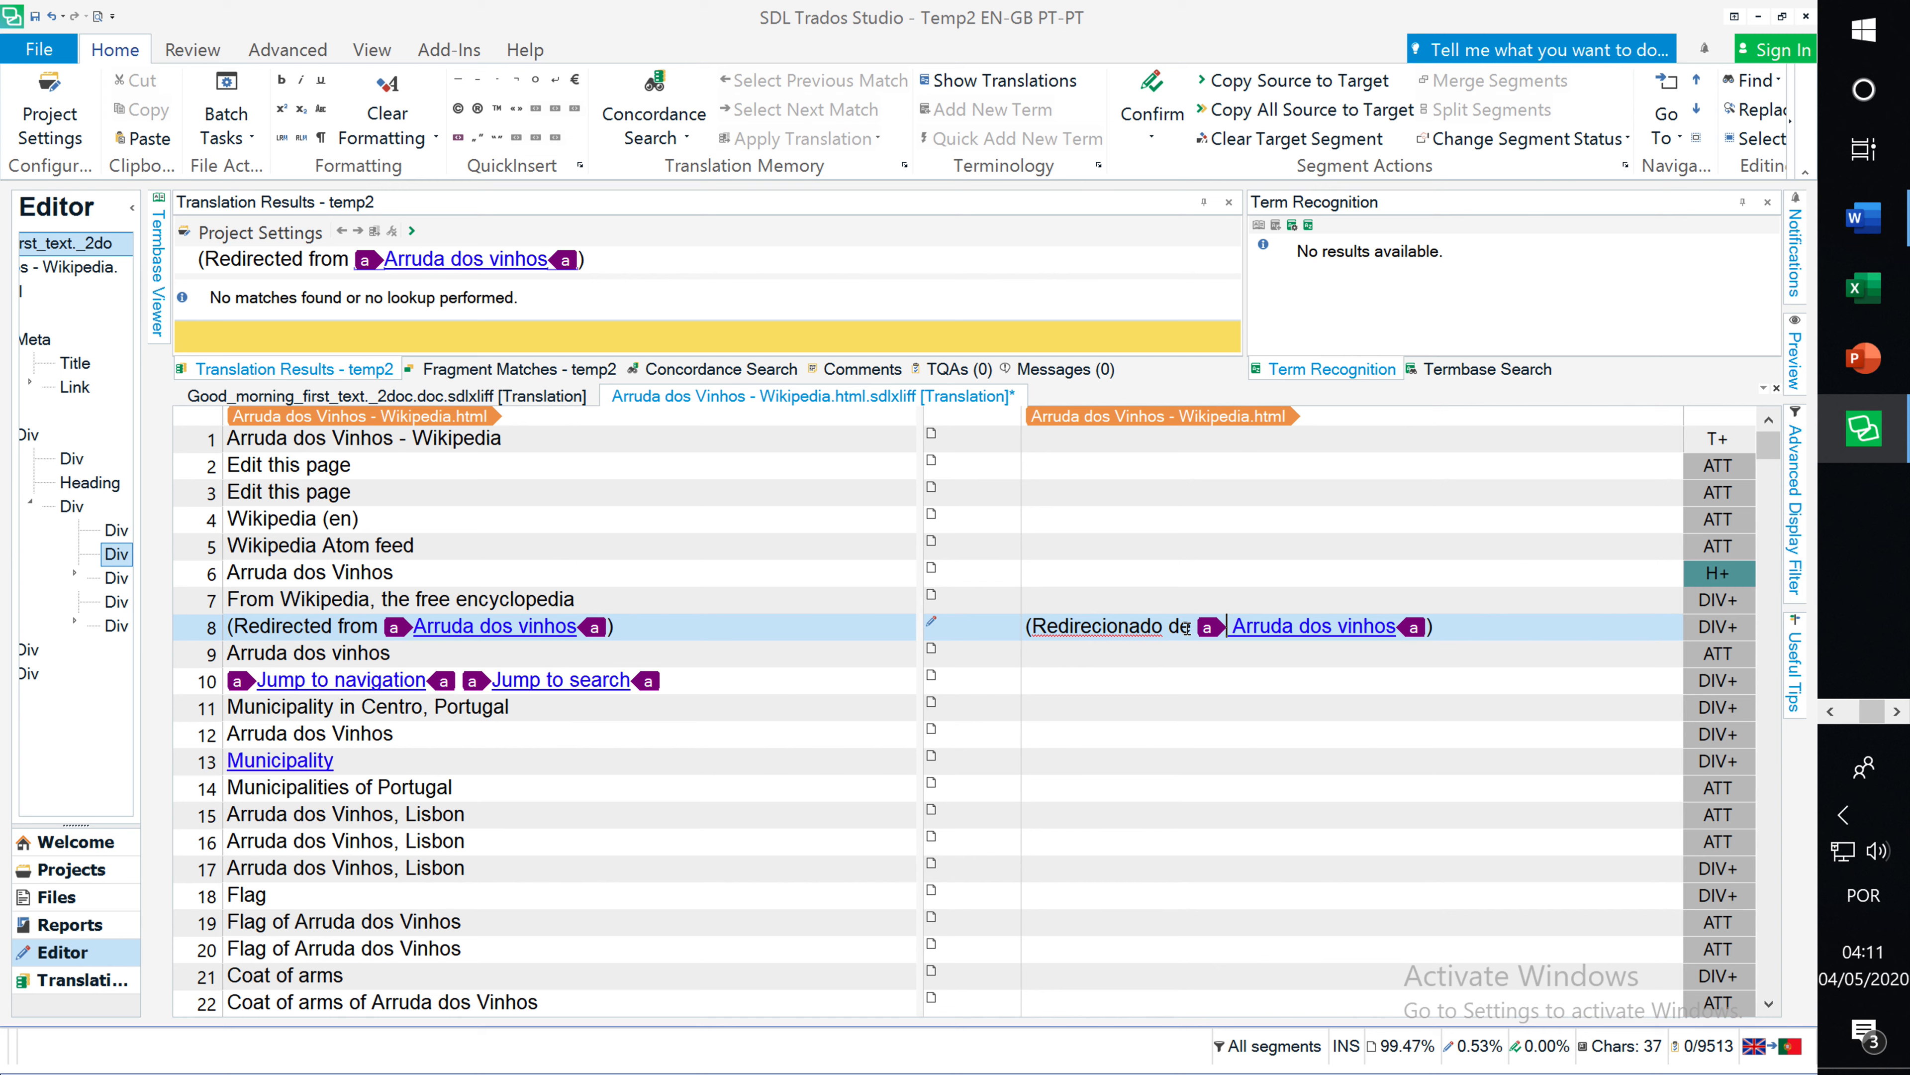
key(Delete)
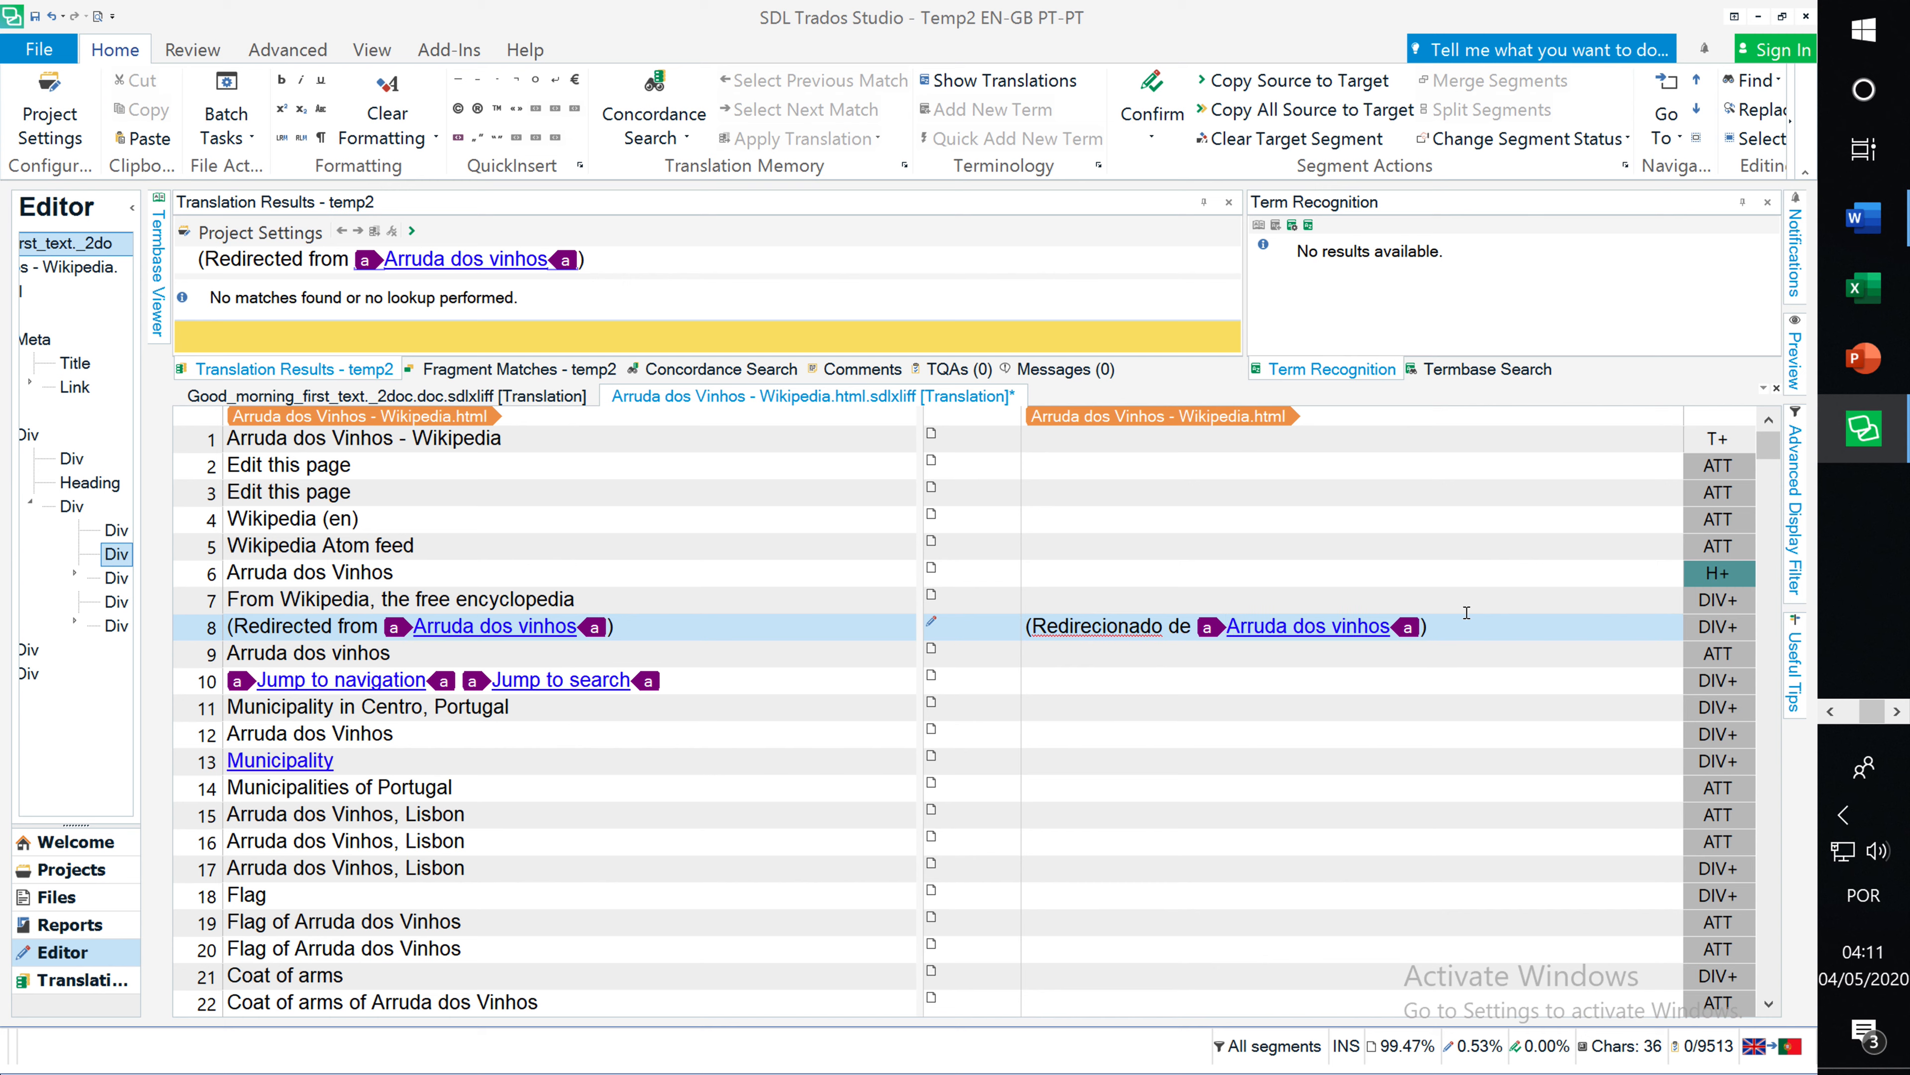
Delete the link tags from segment 8's target and insert the opening link tag before "Arruda dos vinhos" with QuickPlace.
click(1415, 625)
click(1208, 626)
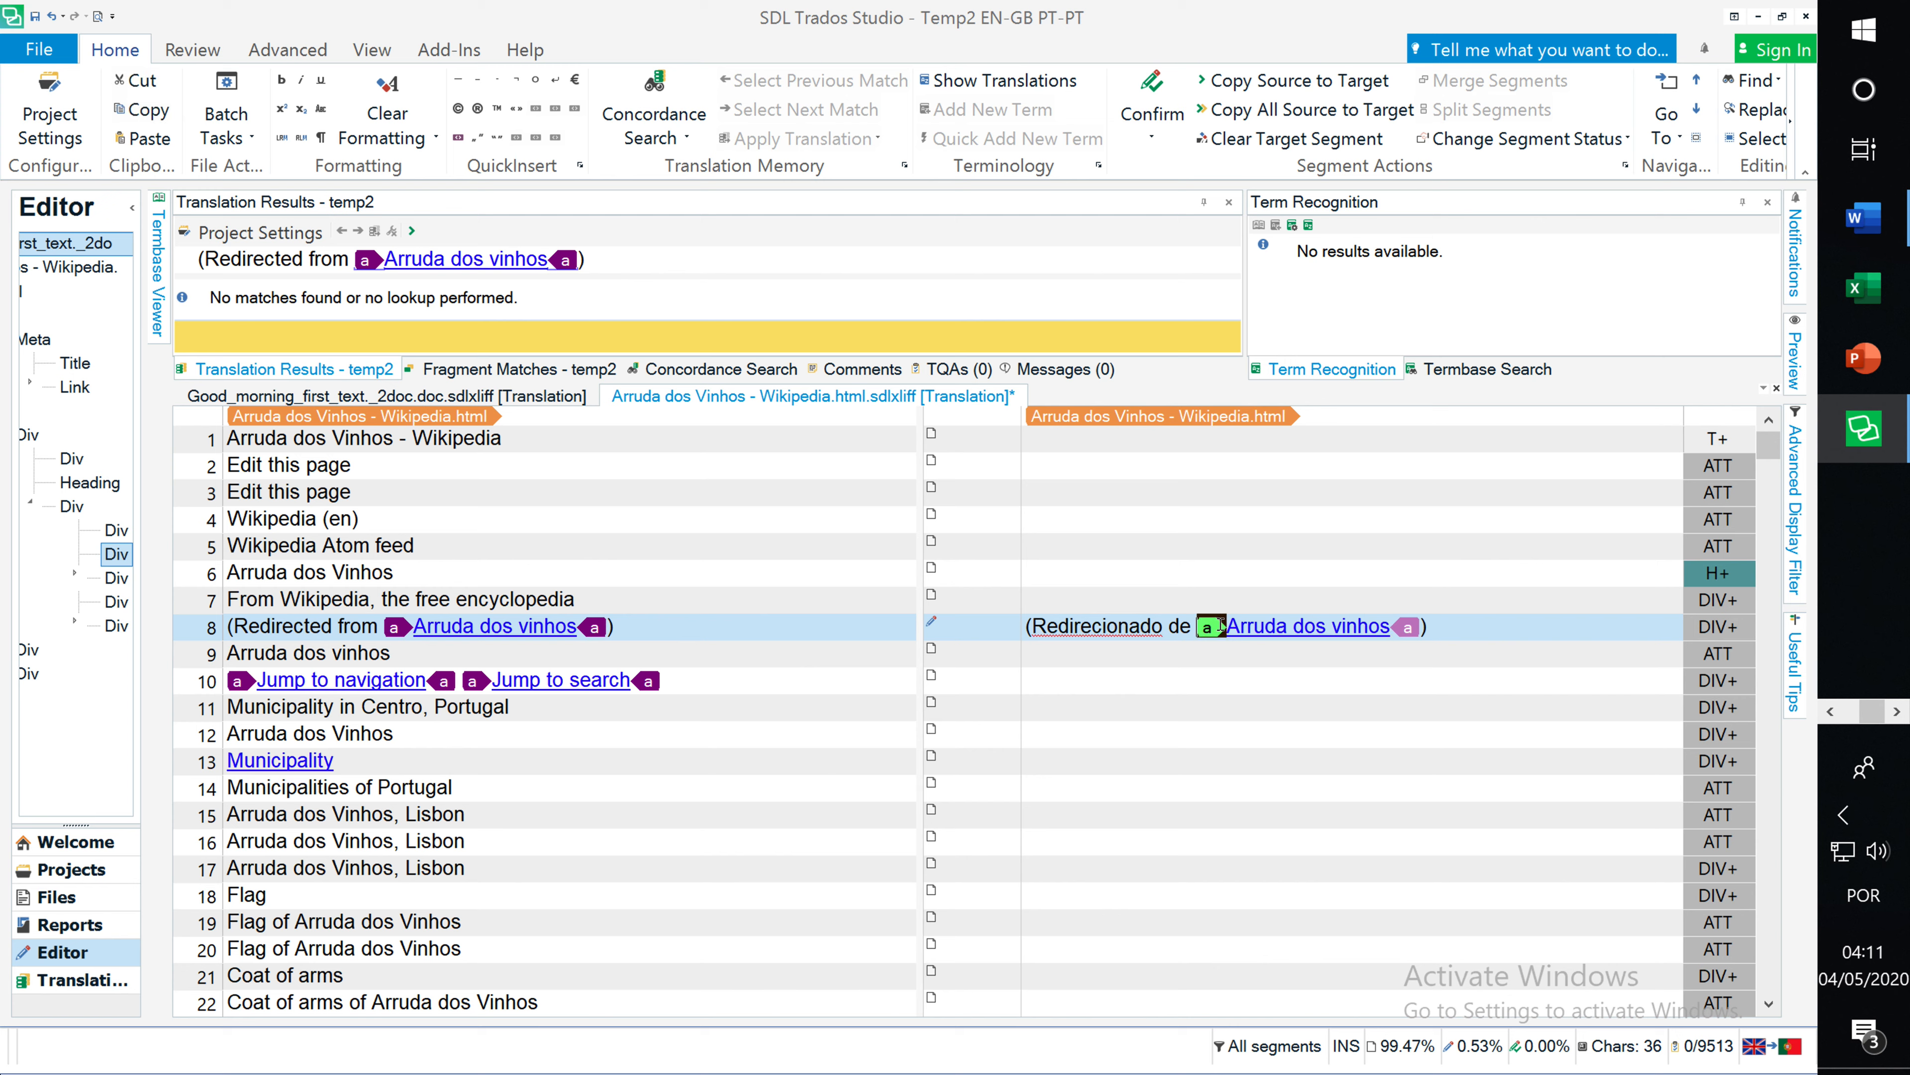
key(Delete)
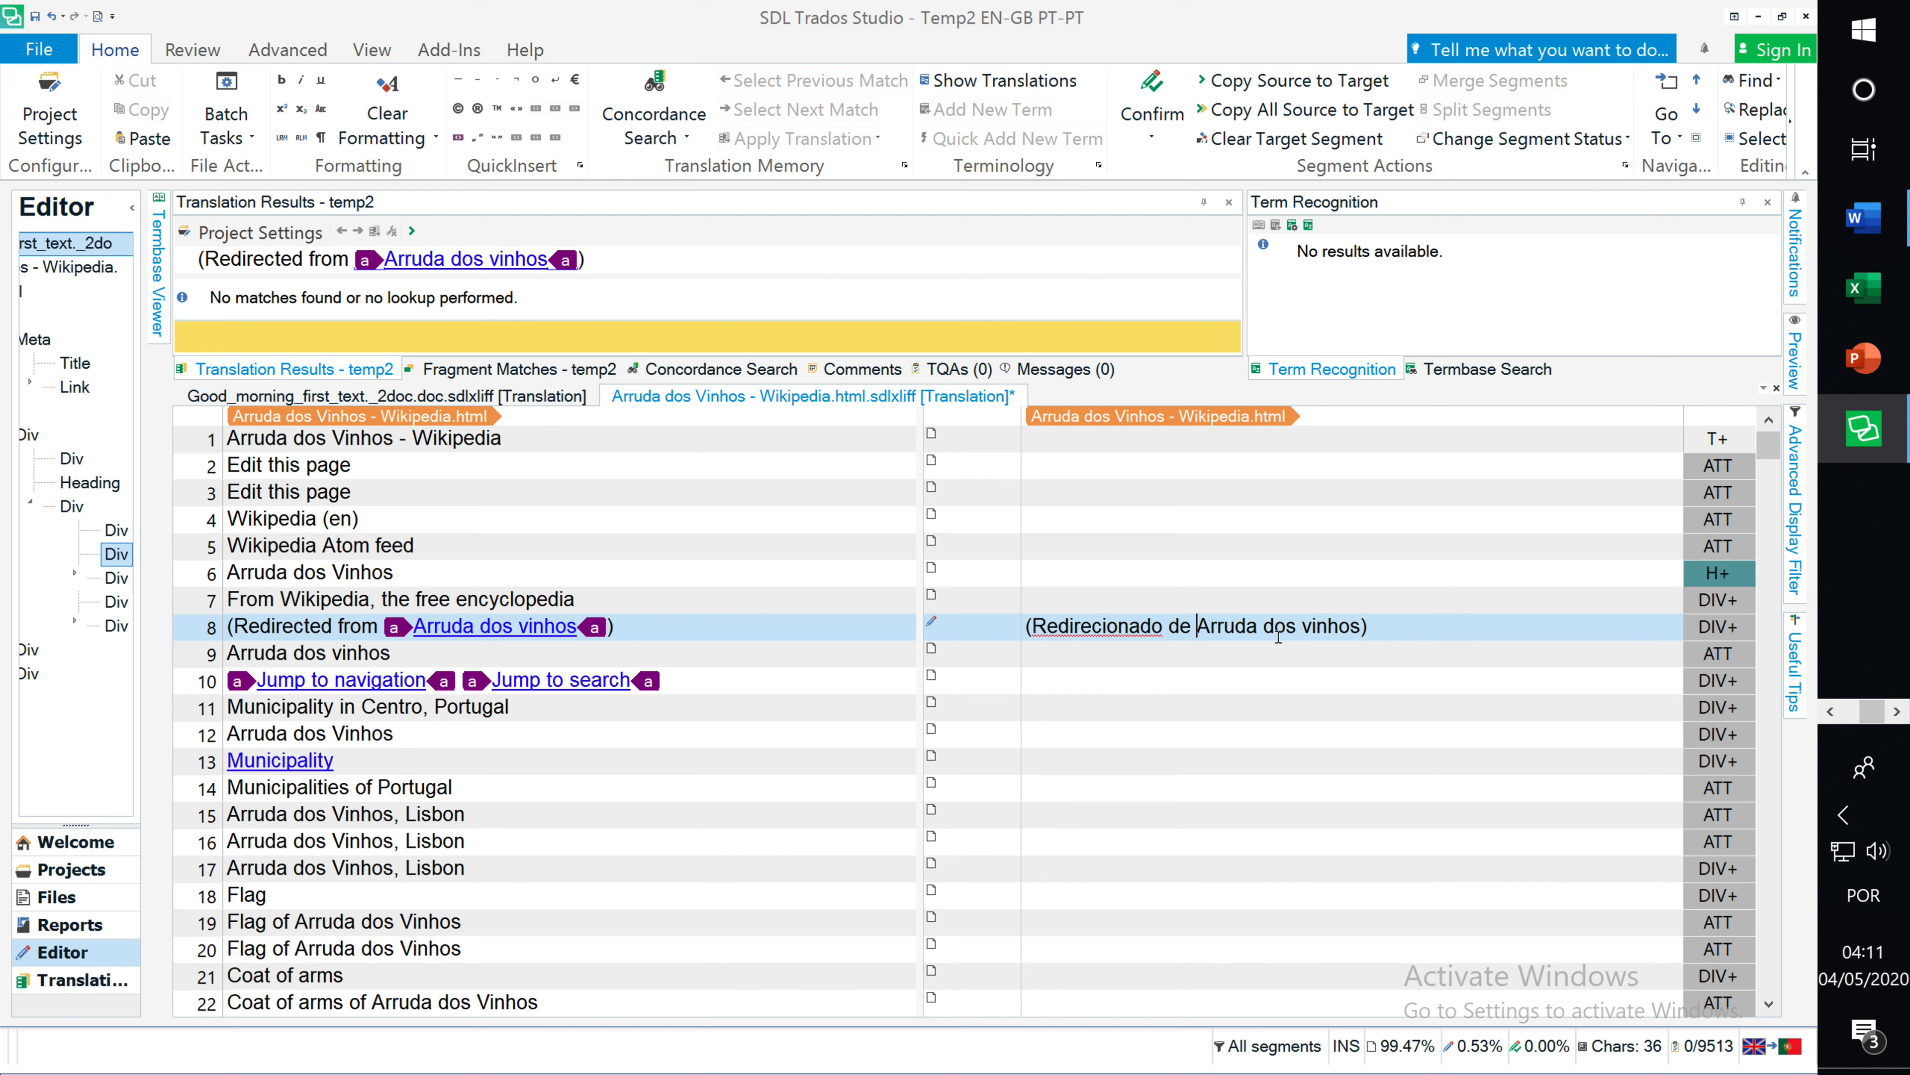
key(ctrl+comma)
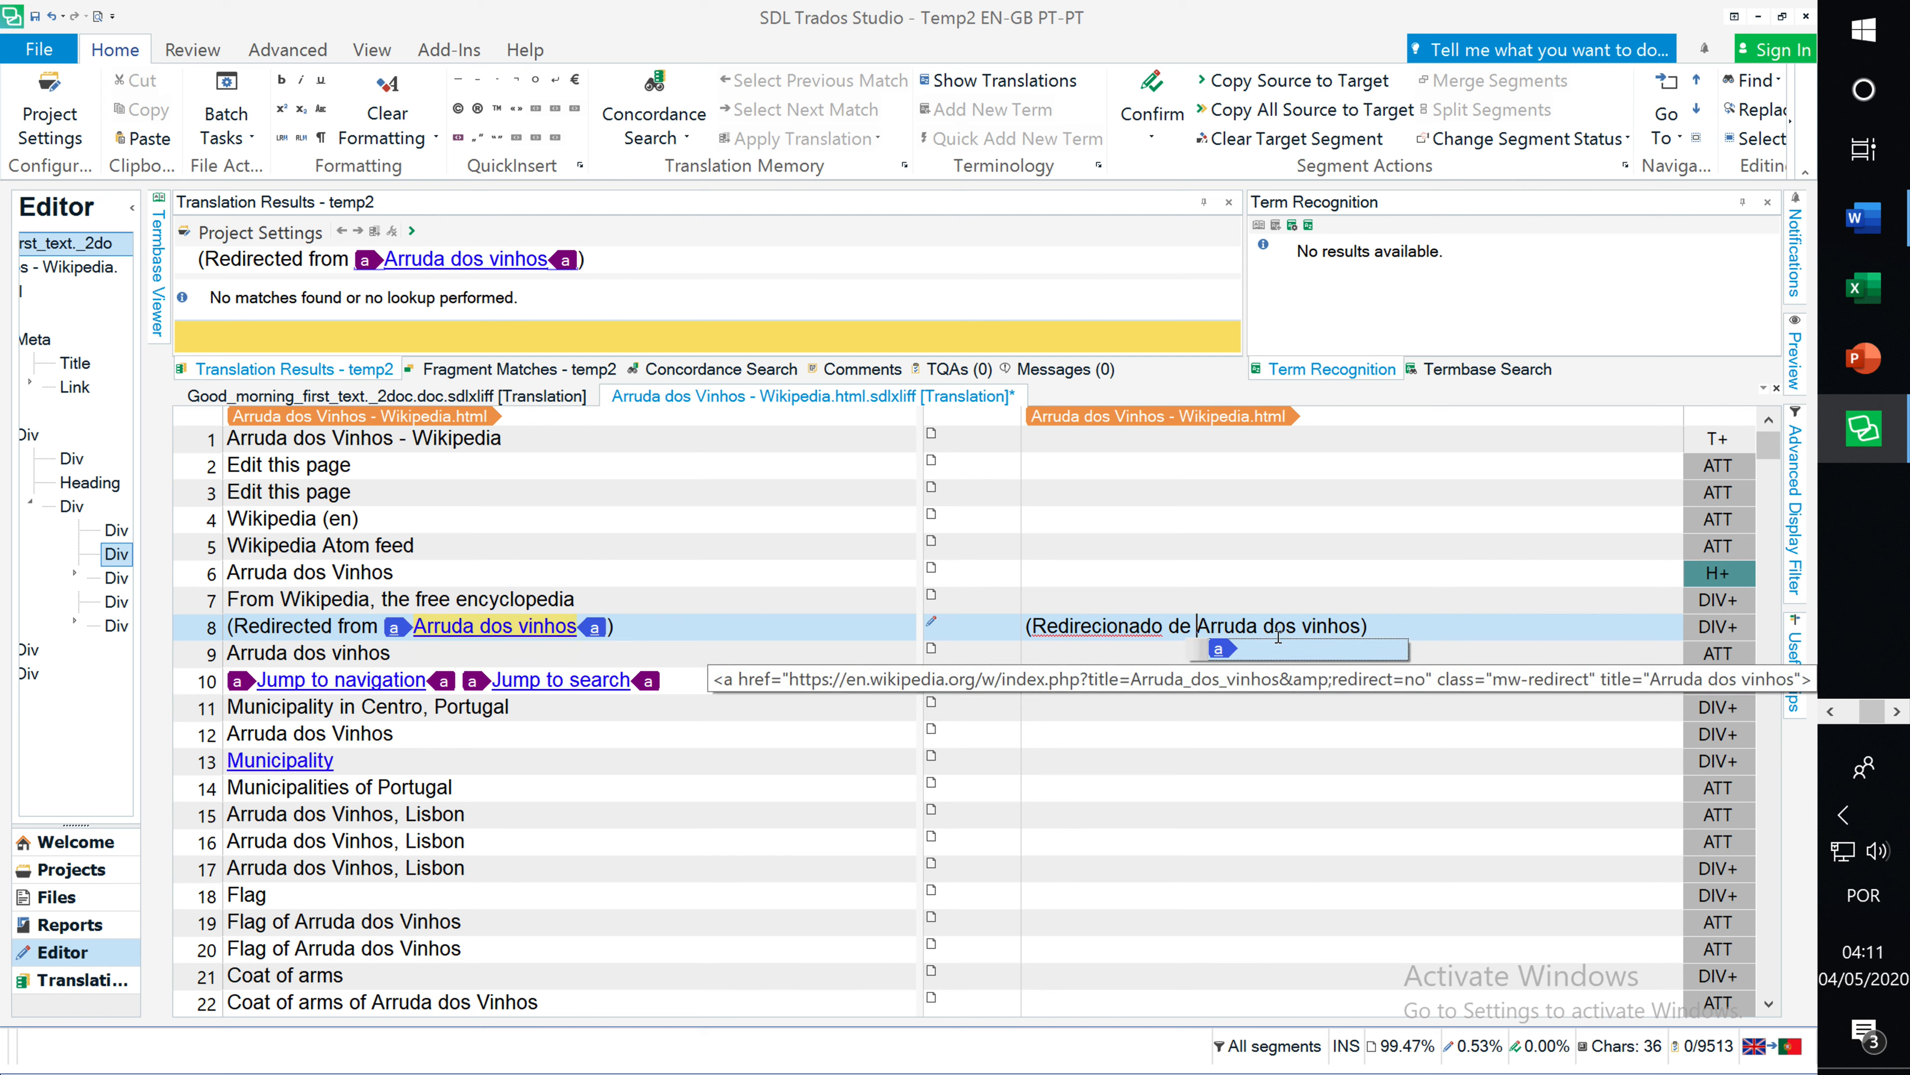
click(1225, 651)
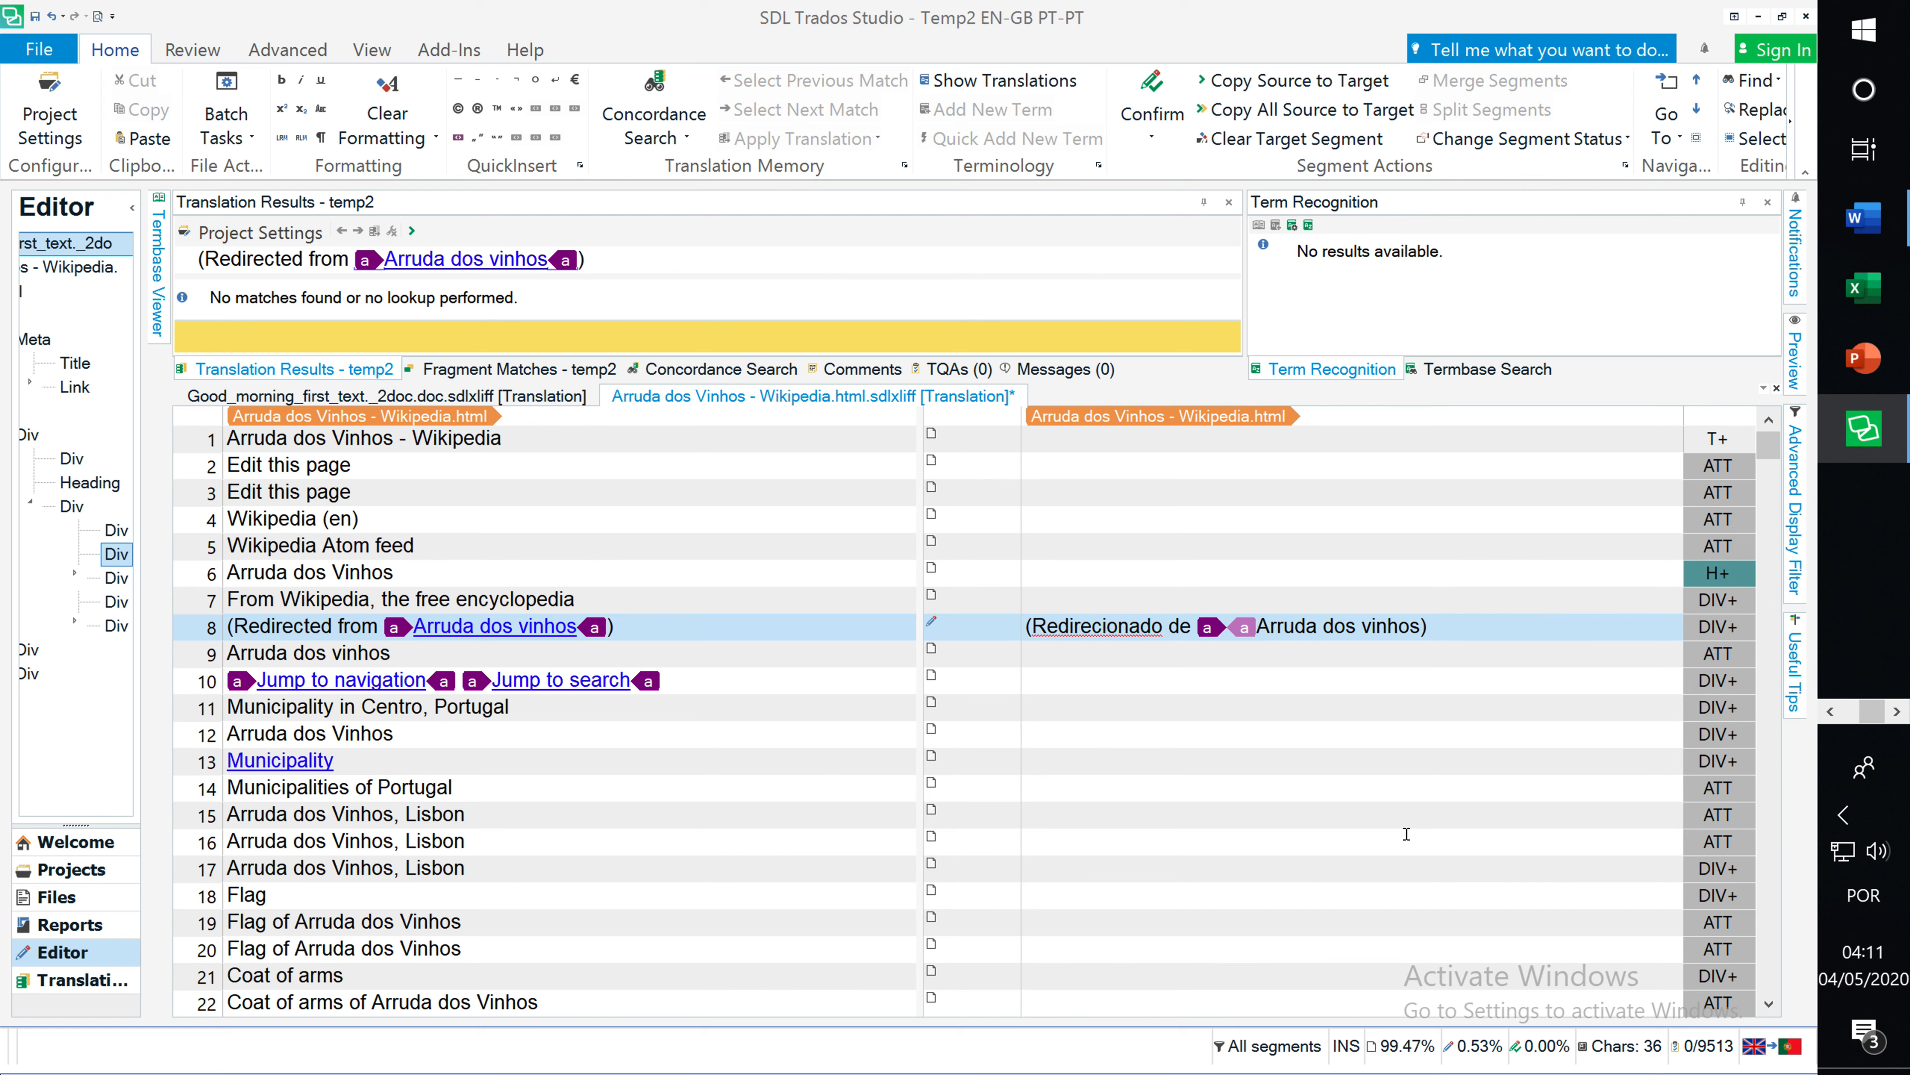
Insert the closing link tag after "Arruda dos vinhos" in segment 8's target with QuickPlace, inside the closing parenthesis.
key(Right)
key(Right)
key(Right)
key(Right)
key(Right)
key(Right)
key(Right)
key(Right)
key(ctrl+comma)
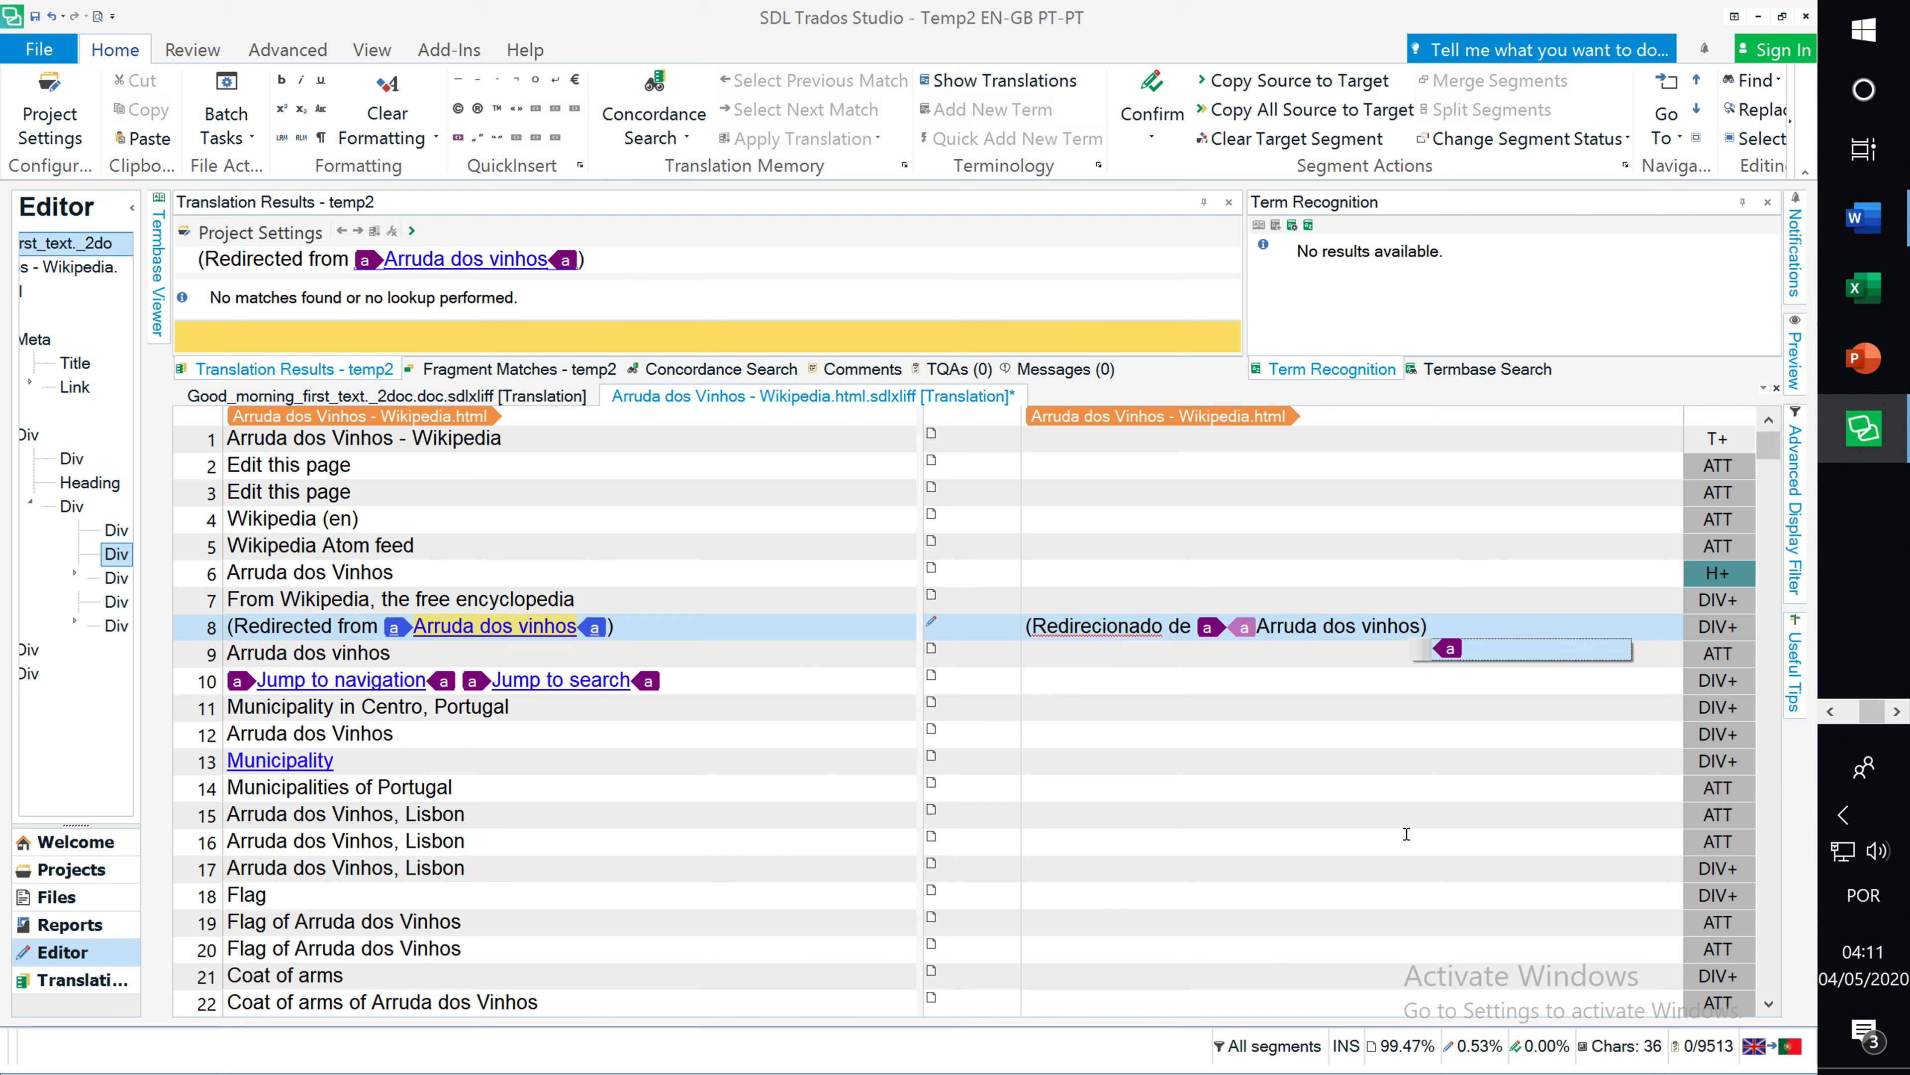
key(Return)
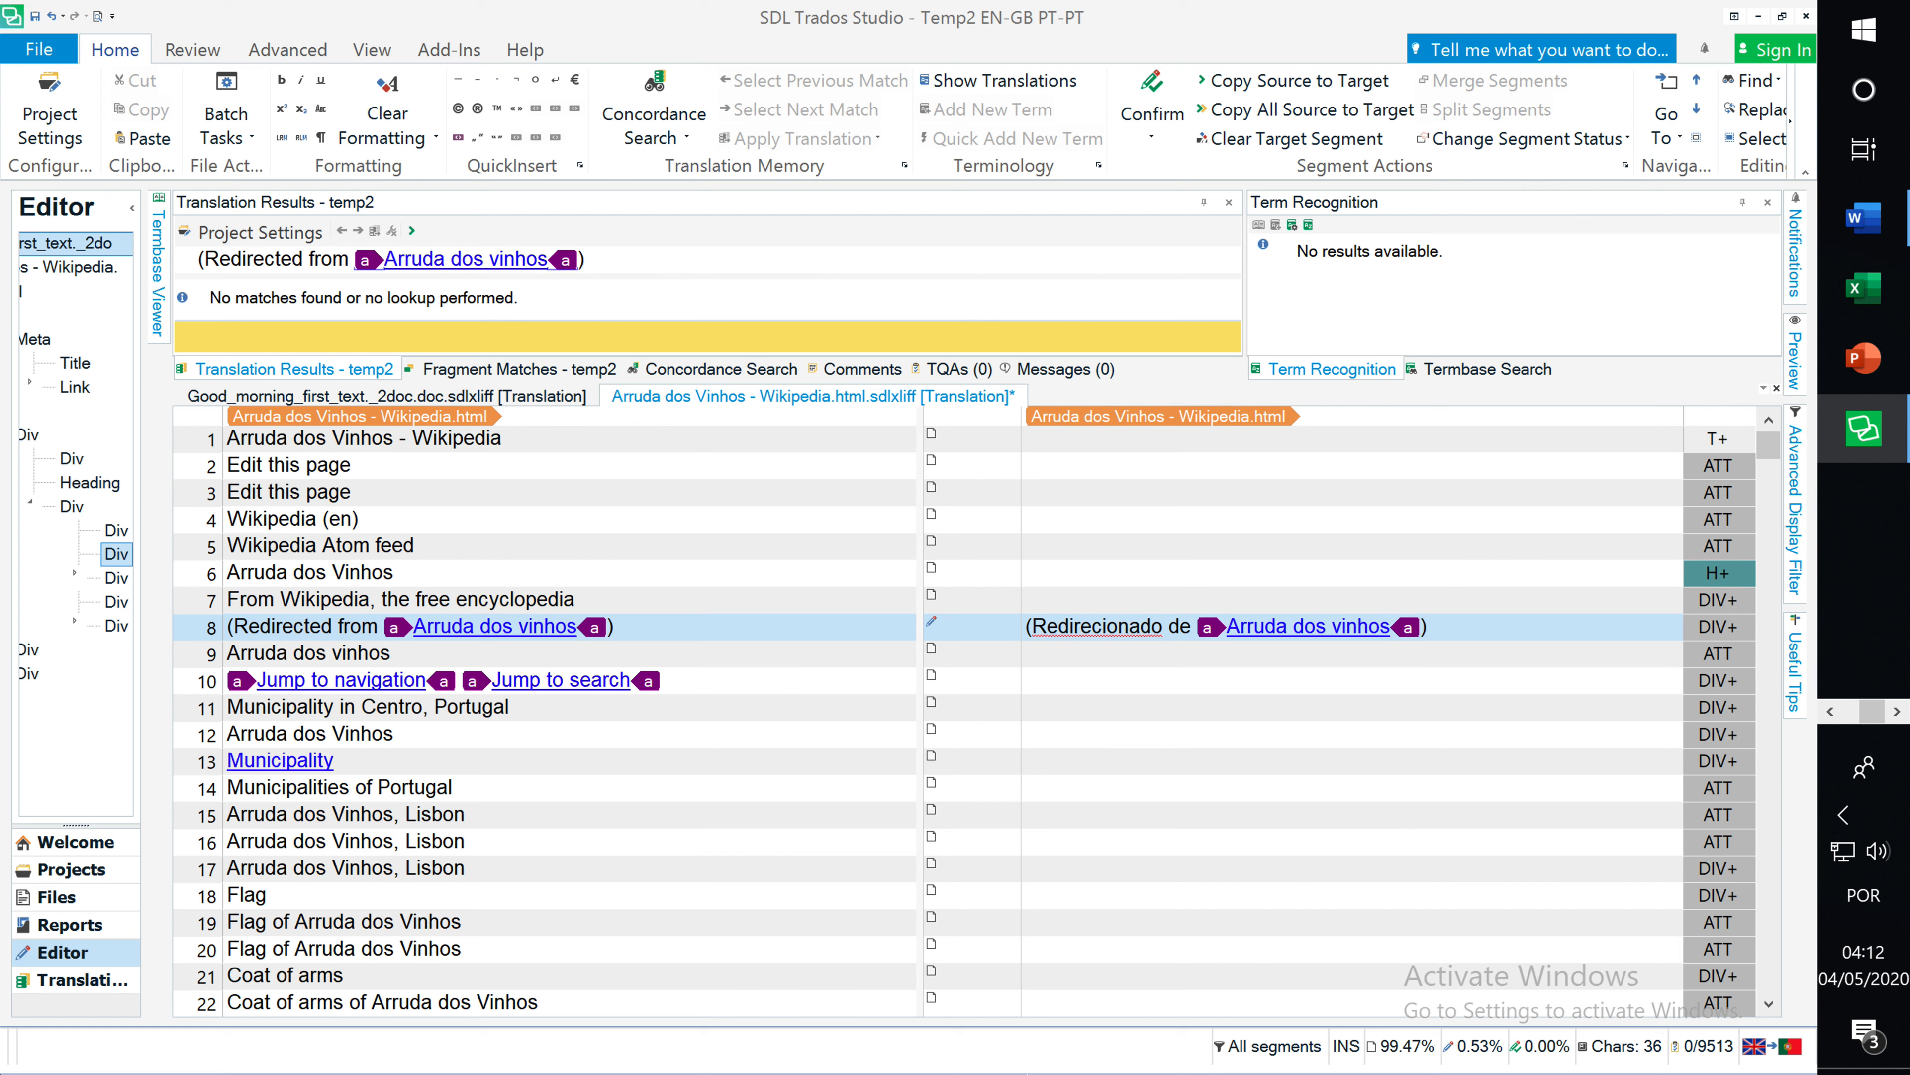
mouse_move(863, 1053)
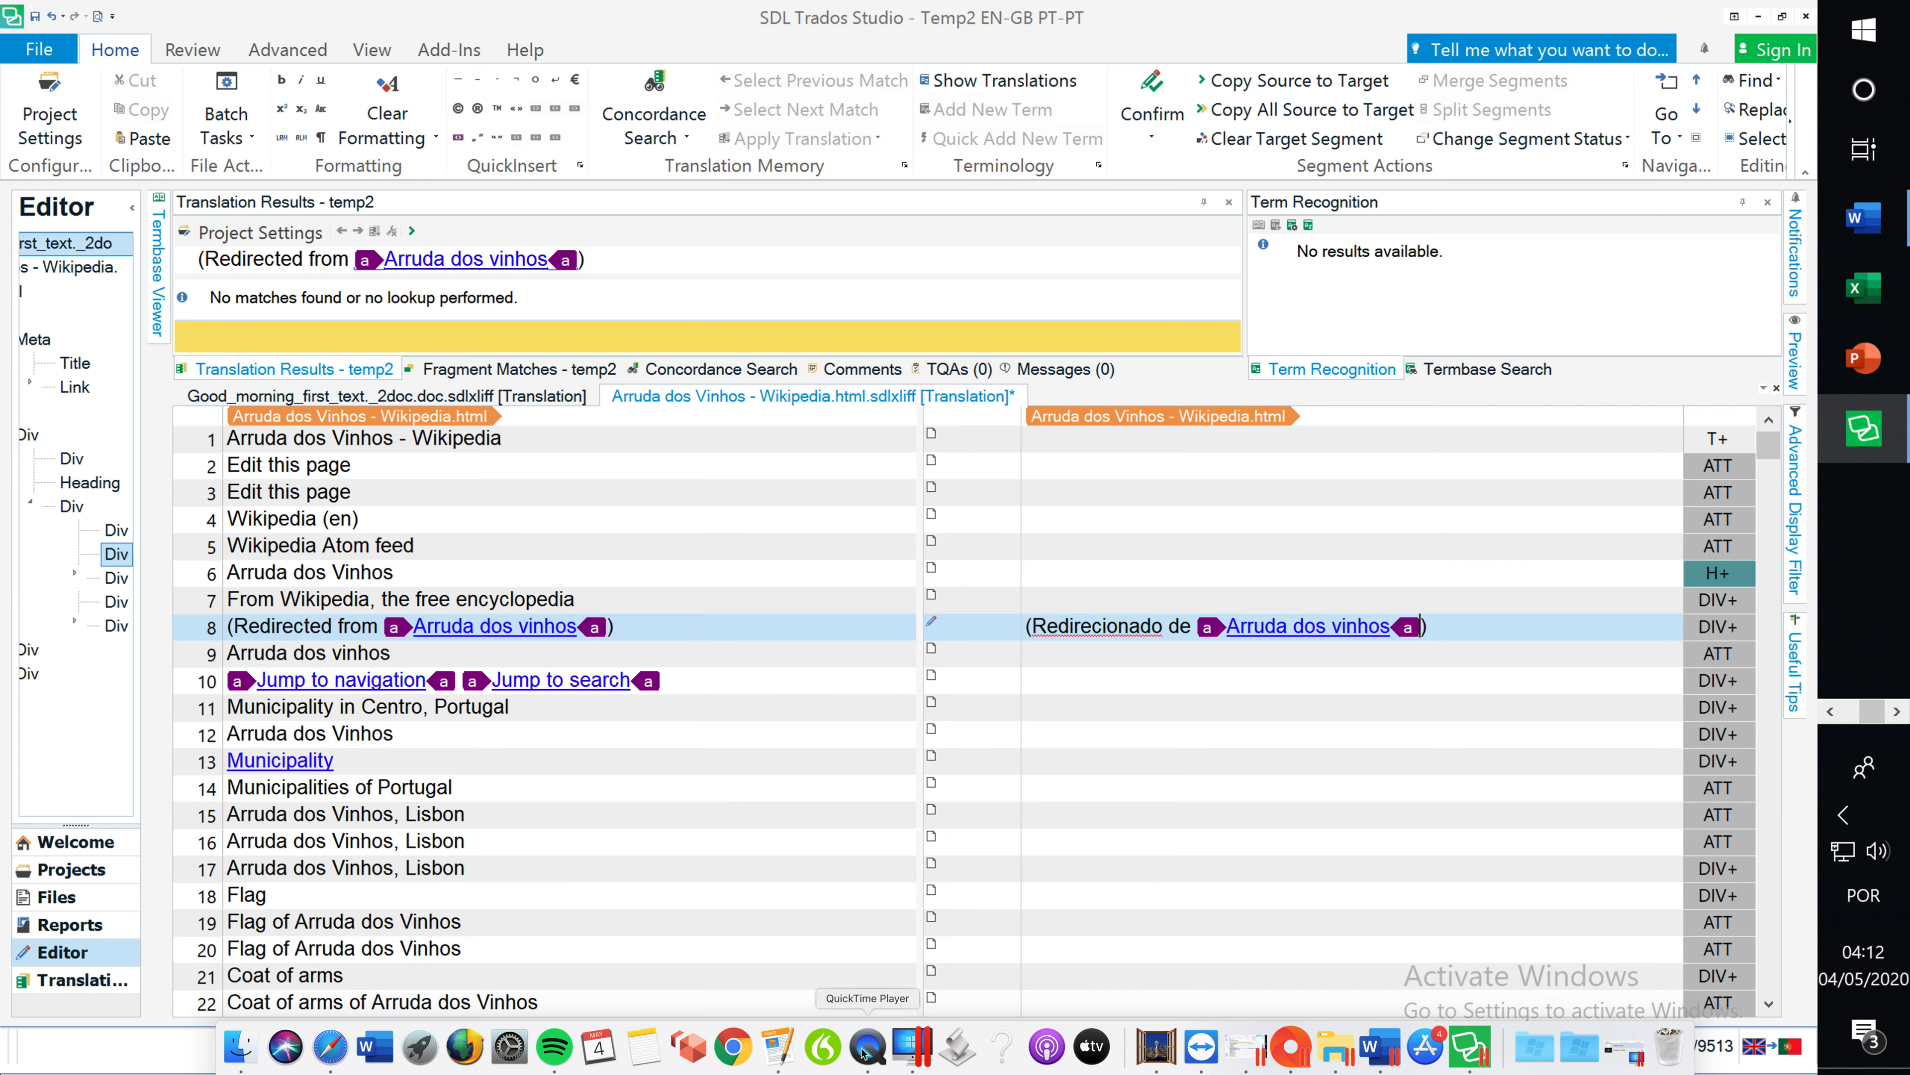